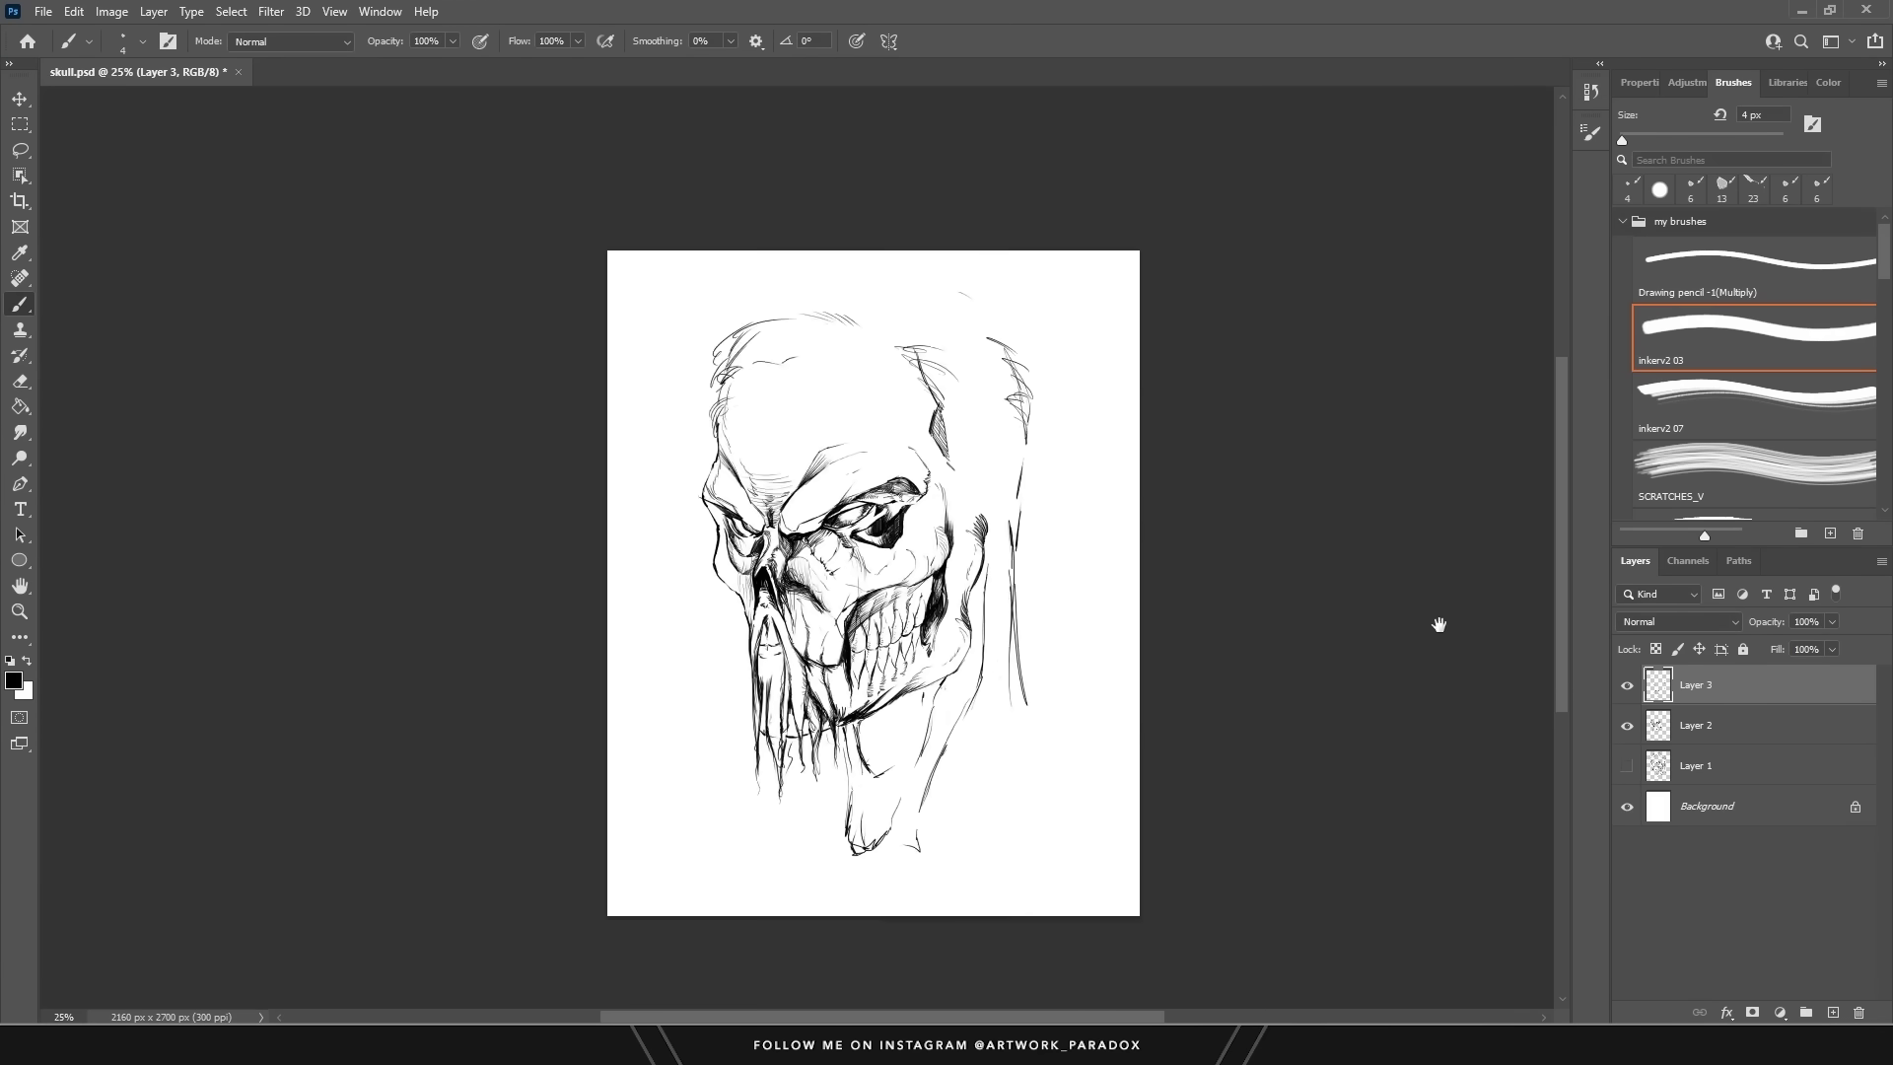
{"action": "left_click_drag", "start_coordinate": [1439, 624], "coordinate": [1485, 532]}
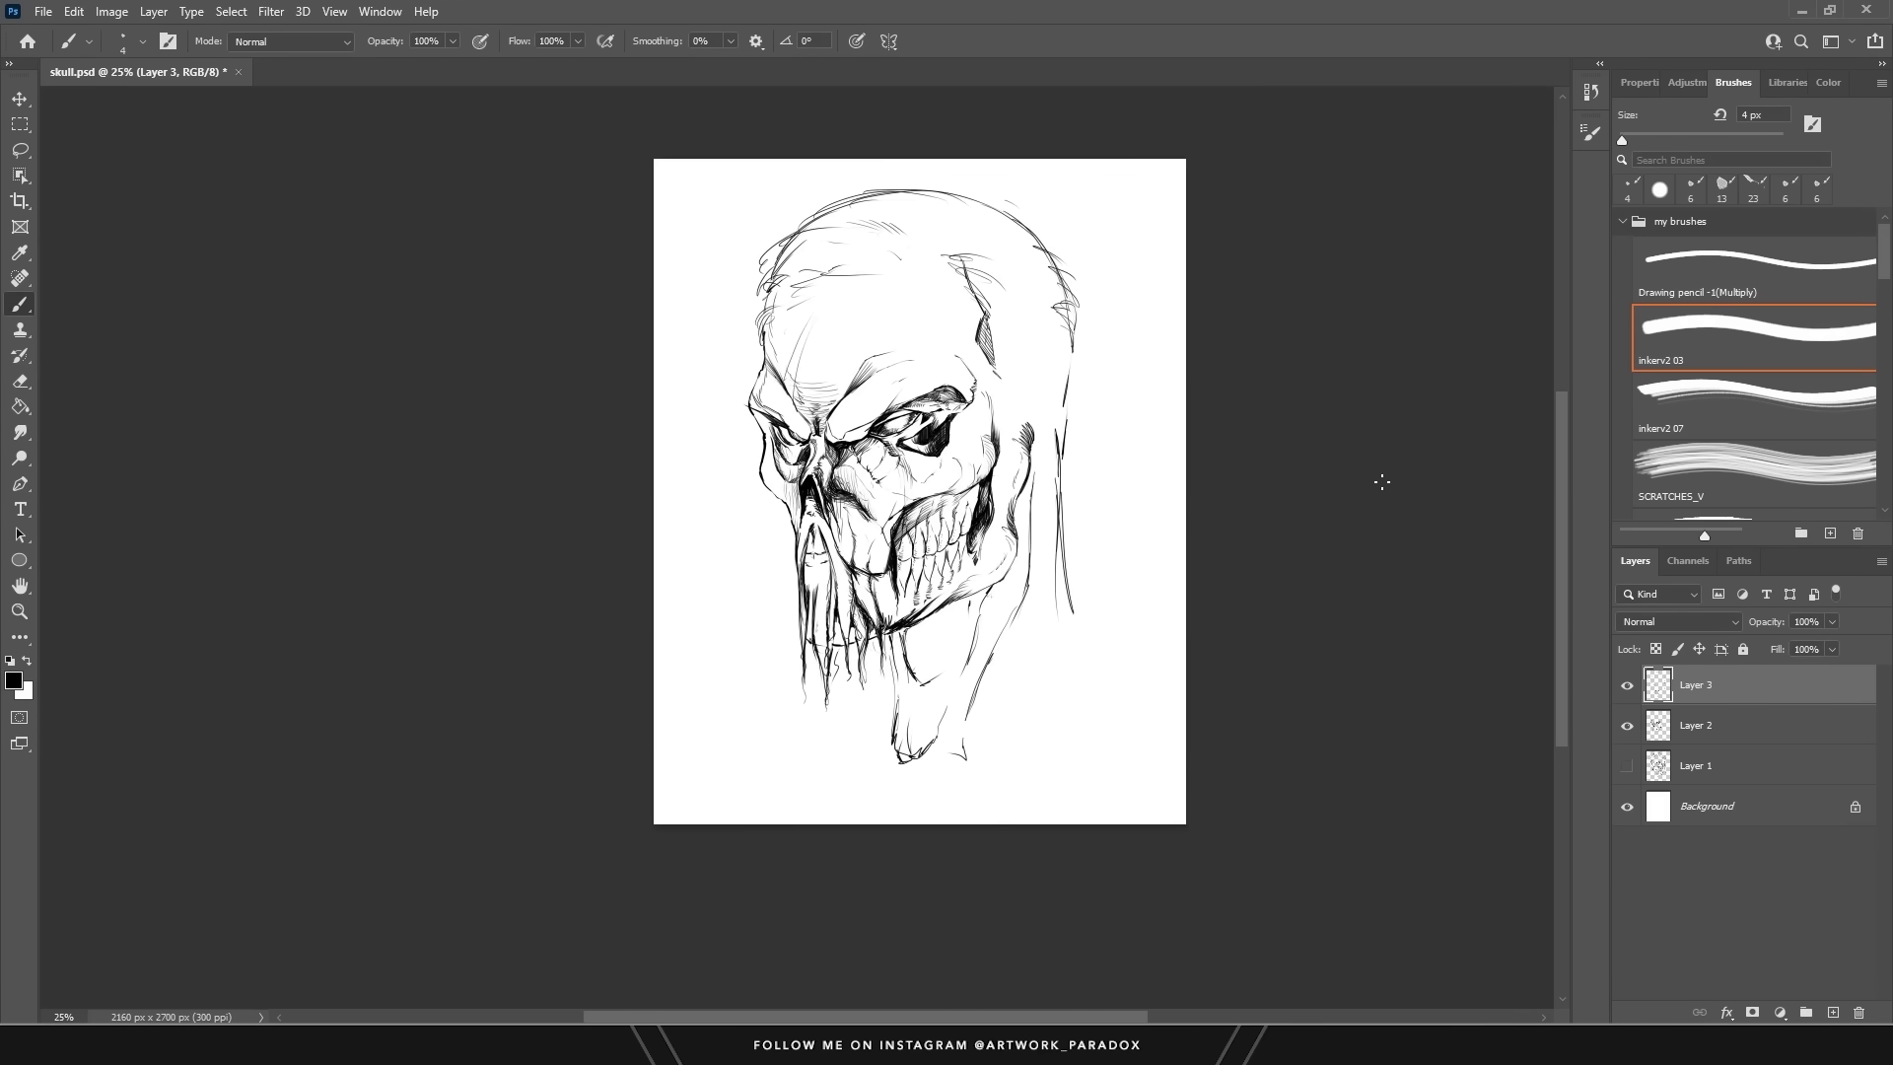
{"action": "key", "text": "ctrl+plus"}
{"action": "left_click_drag", "start_coordinate": [1106, 764], "coordinate": [1112, 528]}
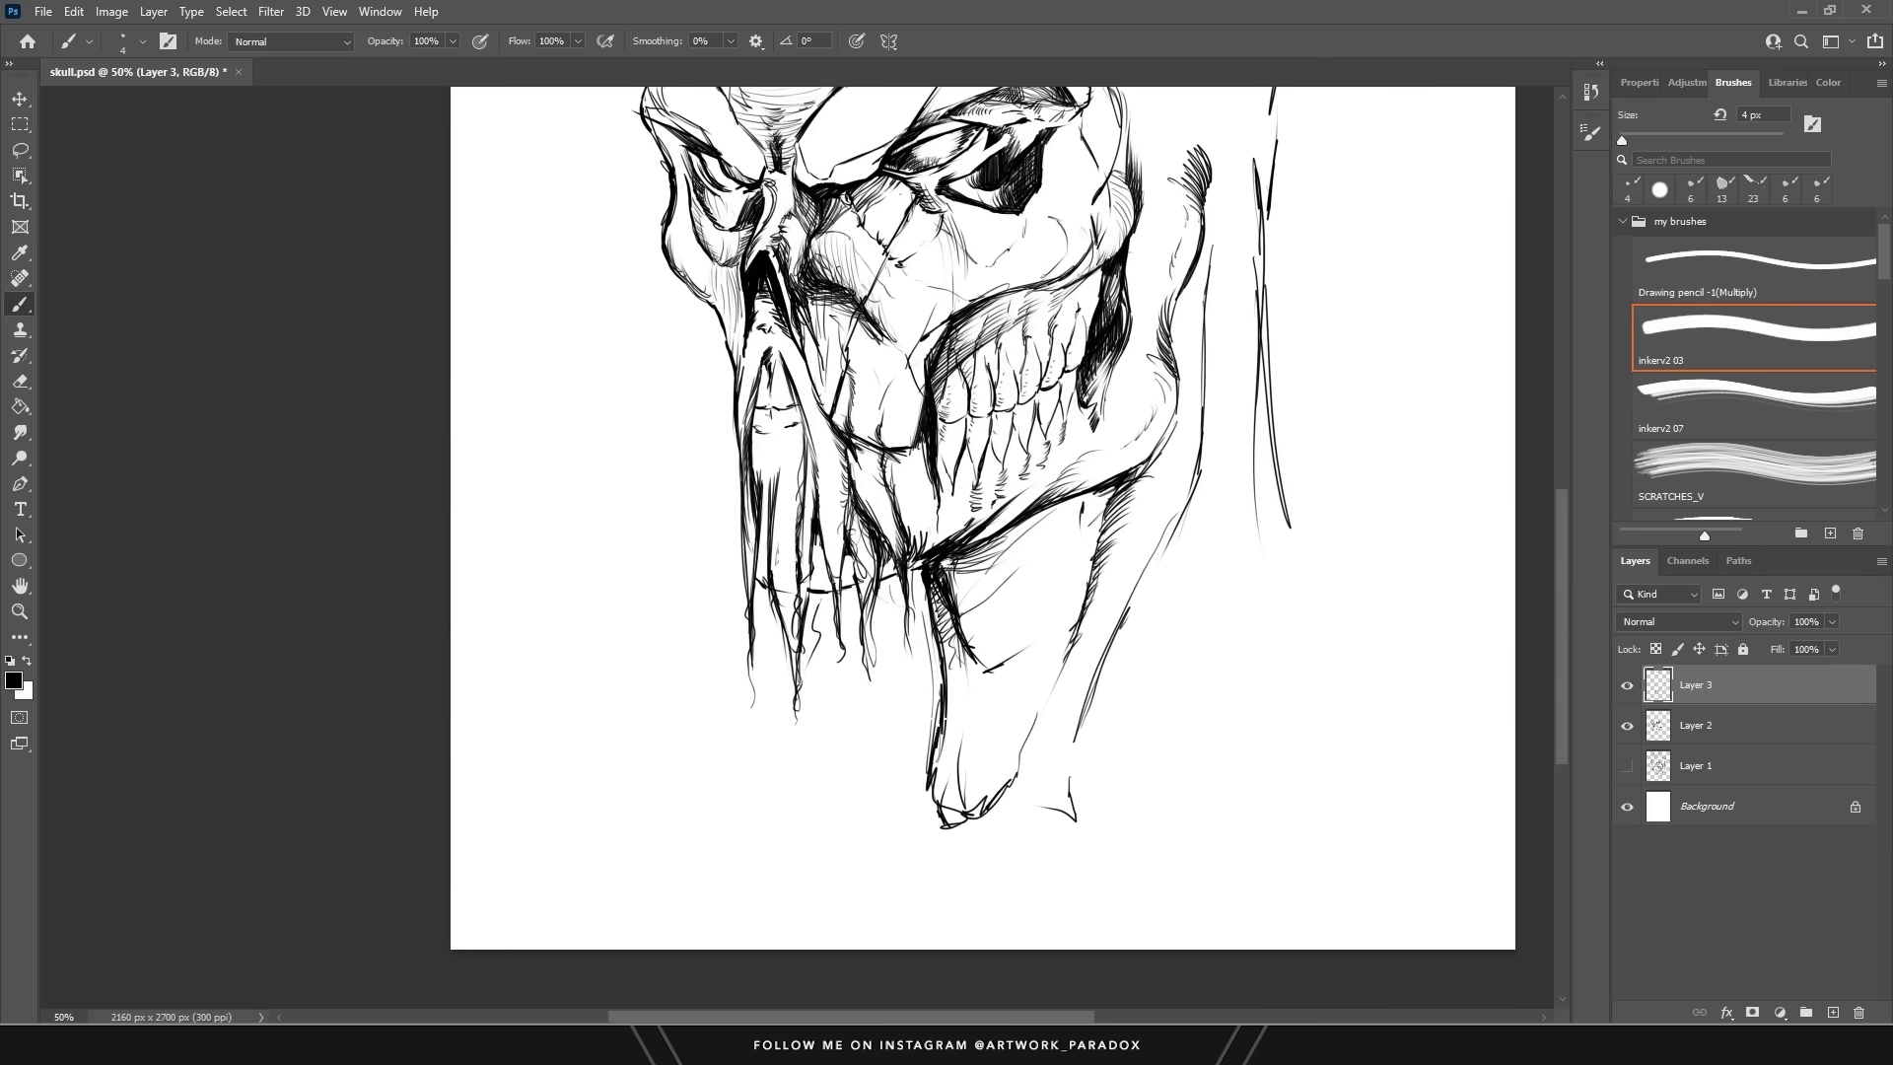
{"action": "key", "text": "ctrl+minus"}
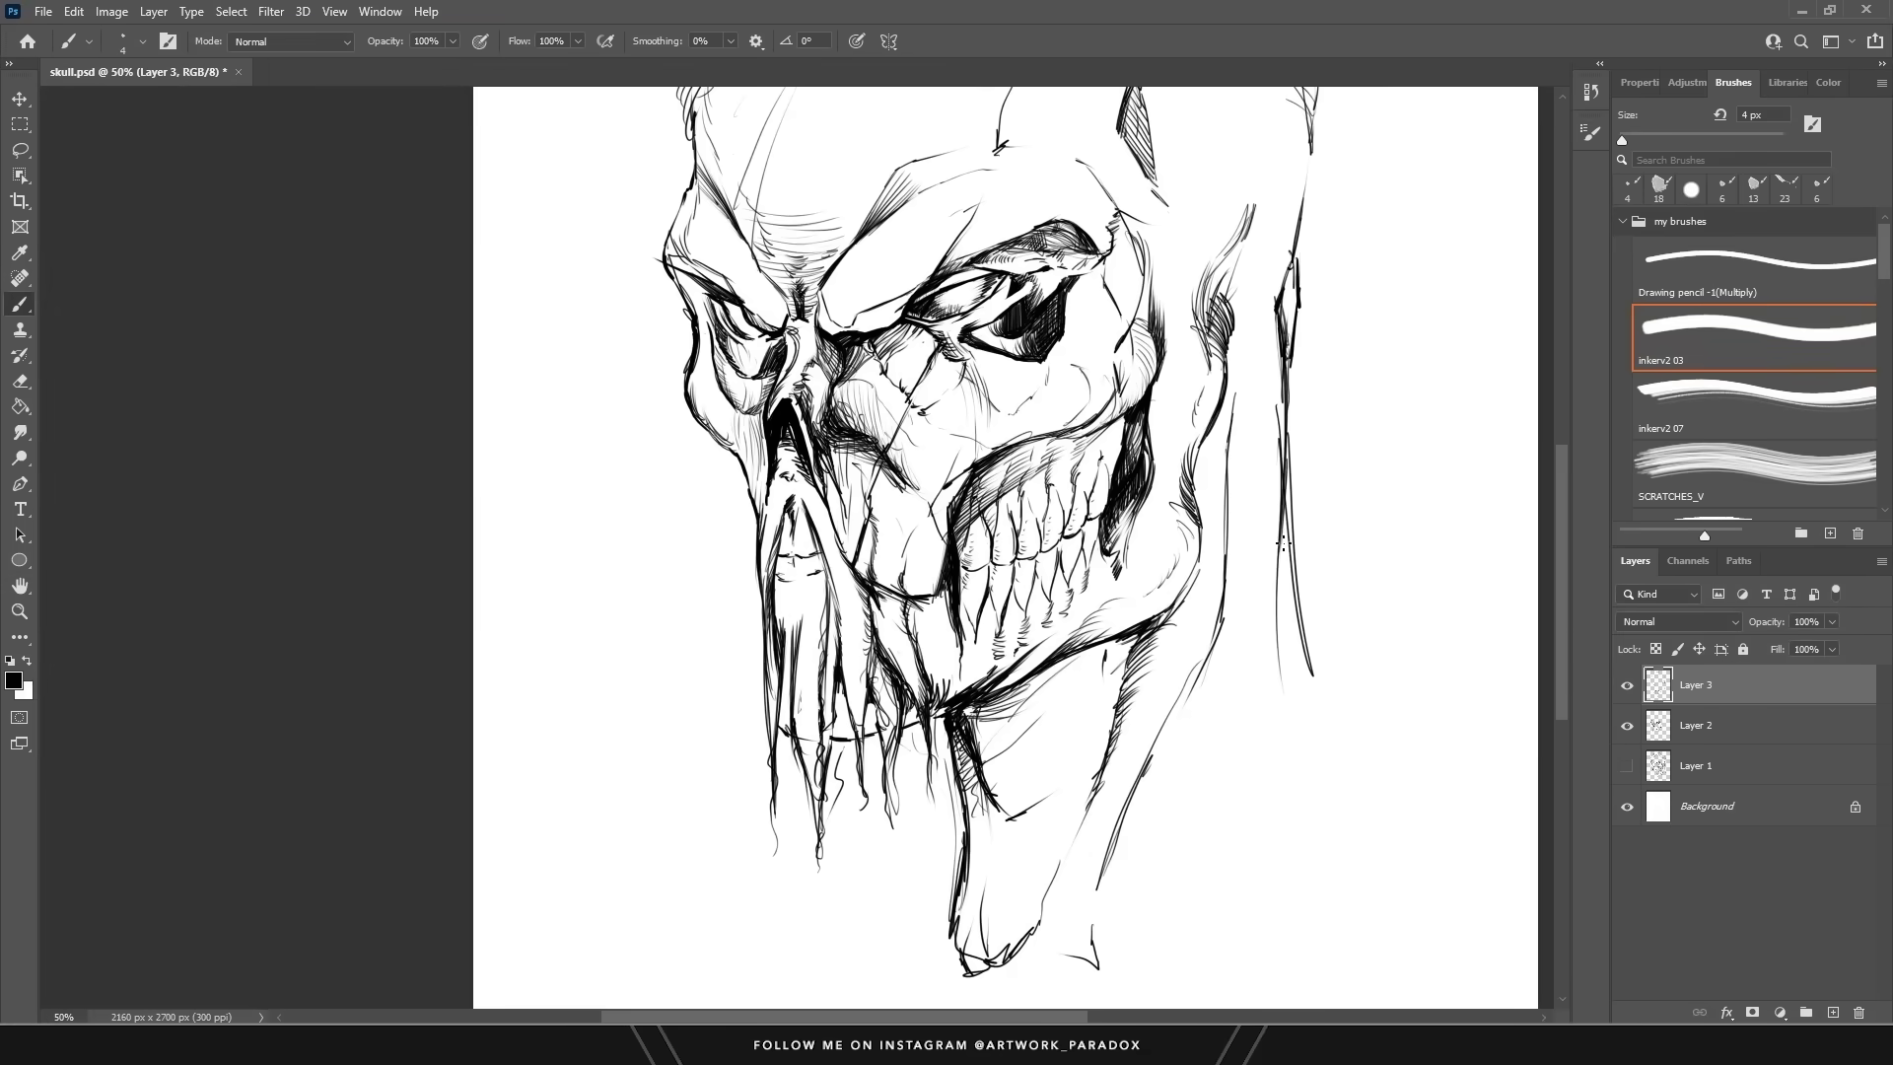
{"action": "key", "text": "ctrl+minus"}
{"action": "key", "text": "ctrl+minus"}
{"action": "key", "text": "ctrl+shift+alt+n"}
{"action": "key", "text": "ctrl+plus"}
{"action": "key", "text": "ctrl+plus"}
{"action": "key", "text": "ctrl+plus"}
{"action": "key", "text": "ctrl+minus"}
{"action": "key", "text": "ctrl+minus"}
{"action": "key", "text": "ctrl+plus"}
{"action": "key", "text": "ctrl+plus"}
{"action": "key", "text": "ctrl+minus"}
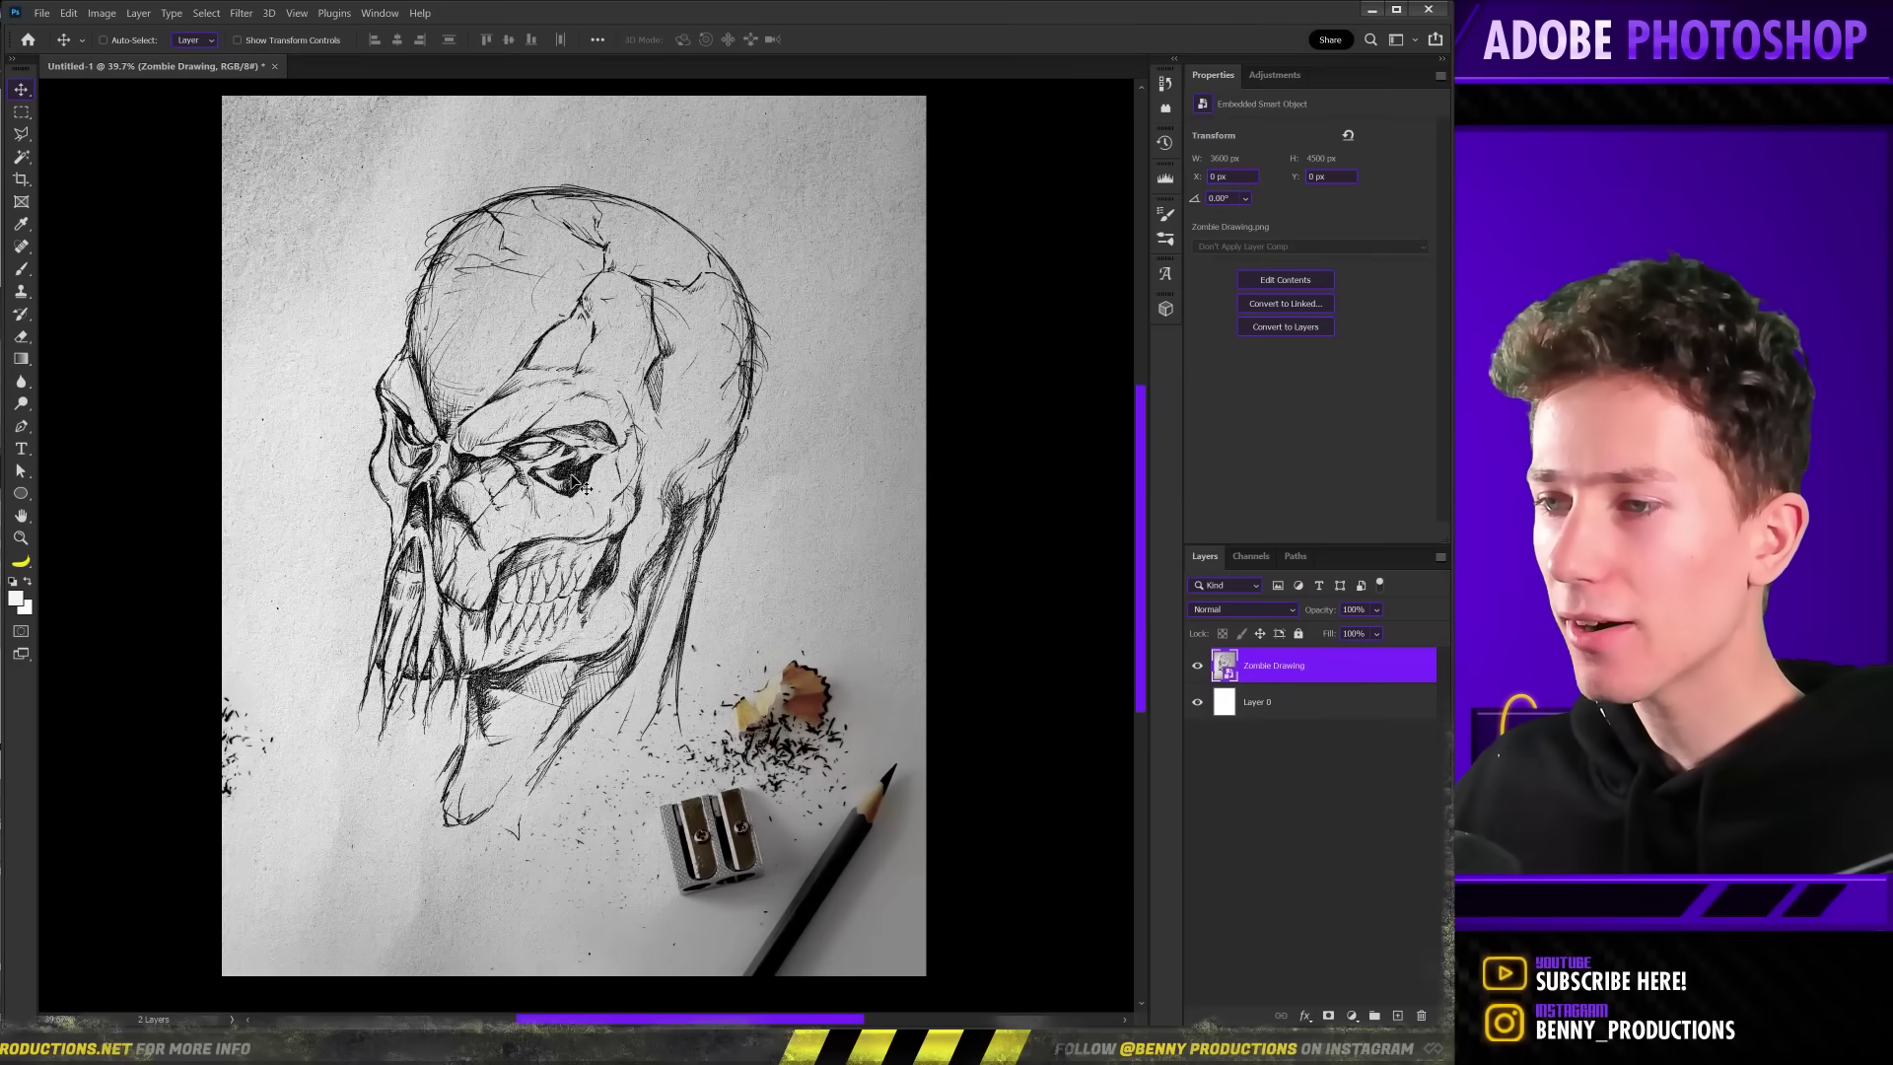
Add a Levels adjustment layer clipped to the Zombie Drawing layer.
{"action": "scroll", "coordinate": [498, 468], "scroll_direction": "up", "scroll_amount": 5}
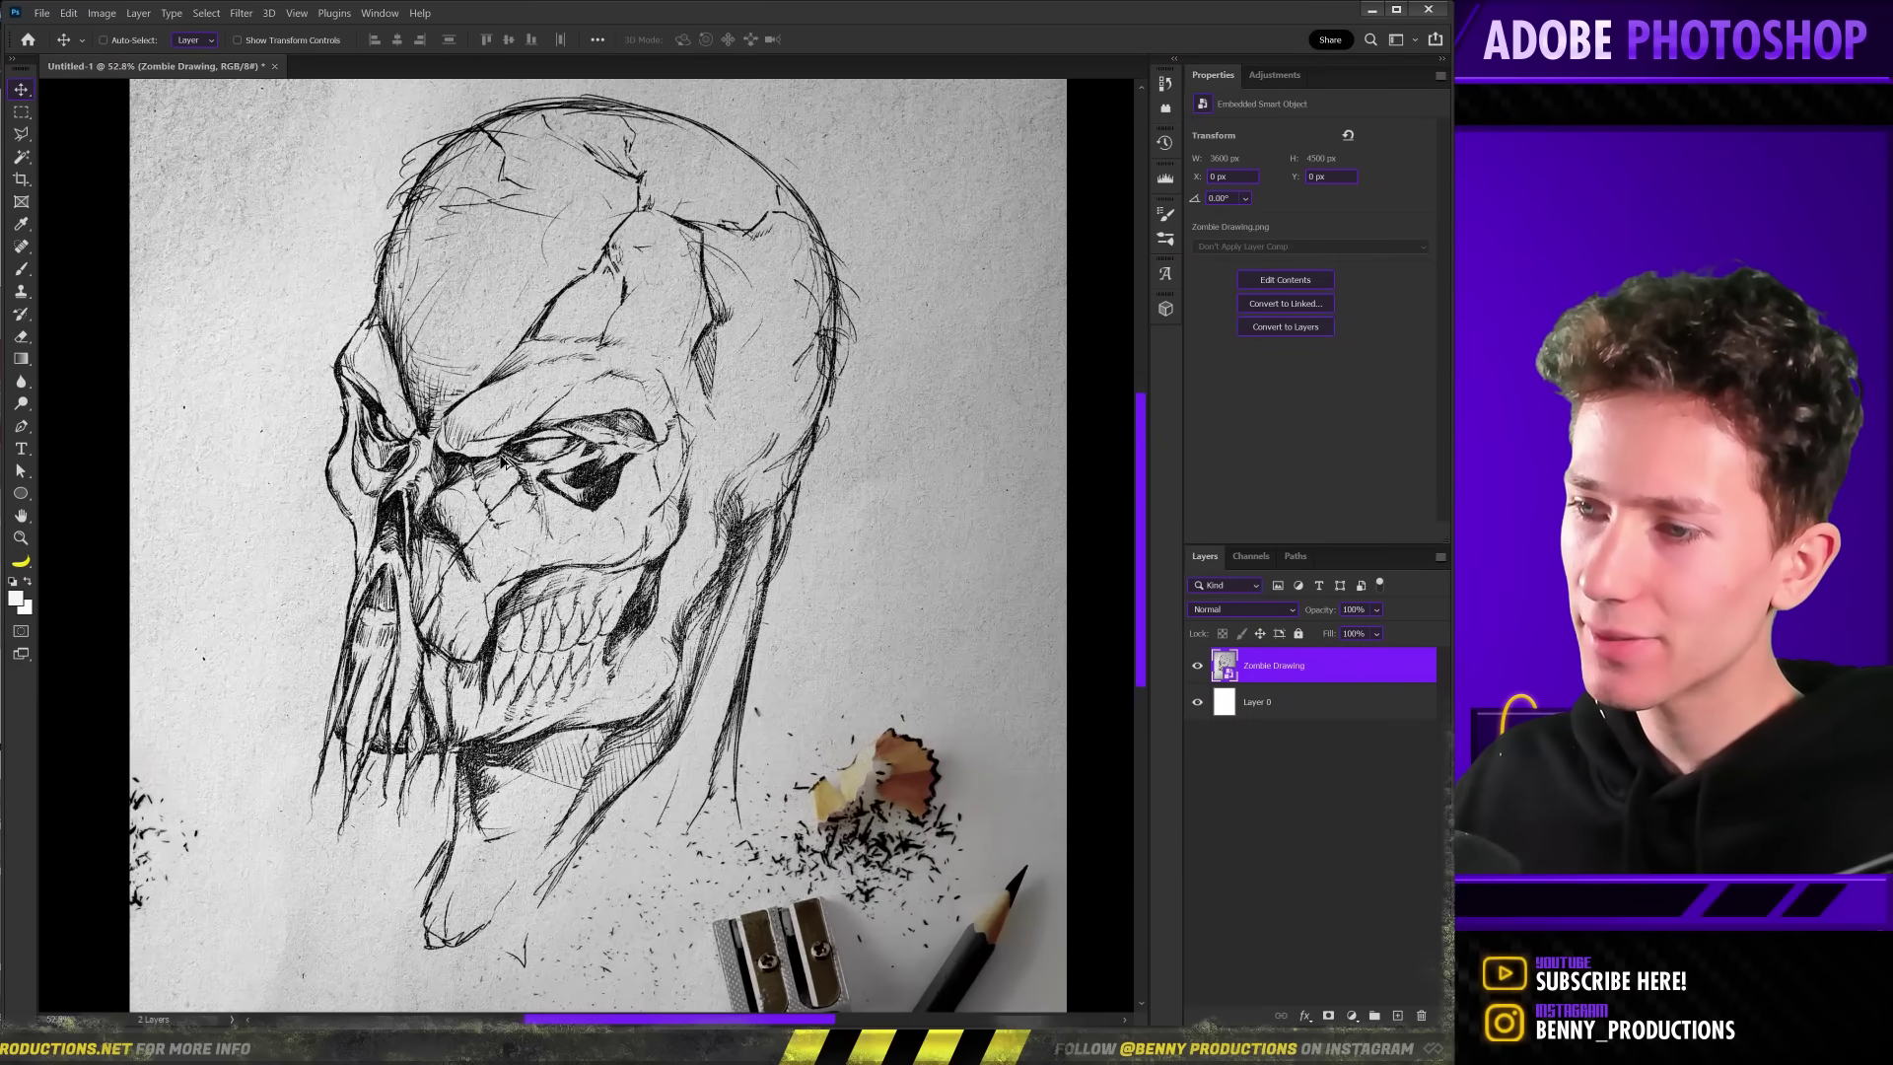
{"action": "left_click_drag", "start_coordinate": [759, 700], "coordinate": [740, 478]}
{"action": "scroll", "coordinate": [739, 478], "scroll_direction": "up", "scroll_amount": 5}
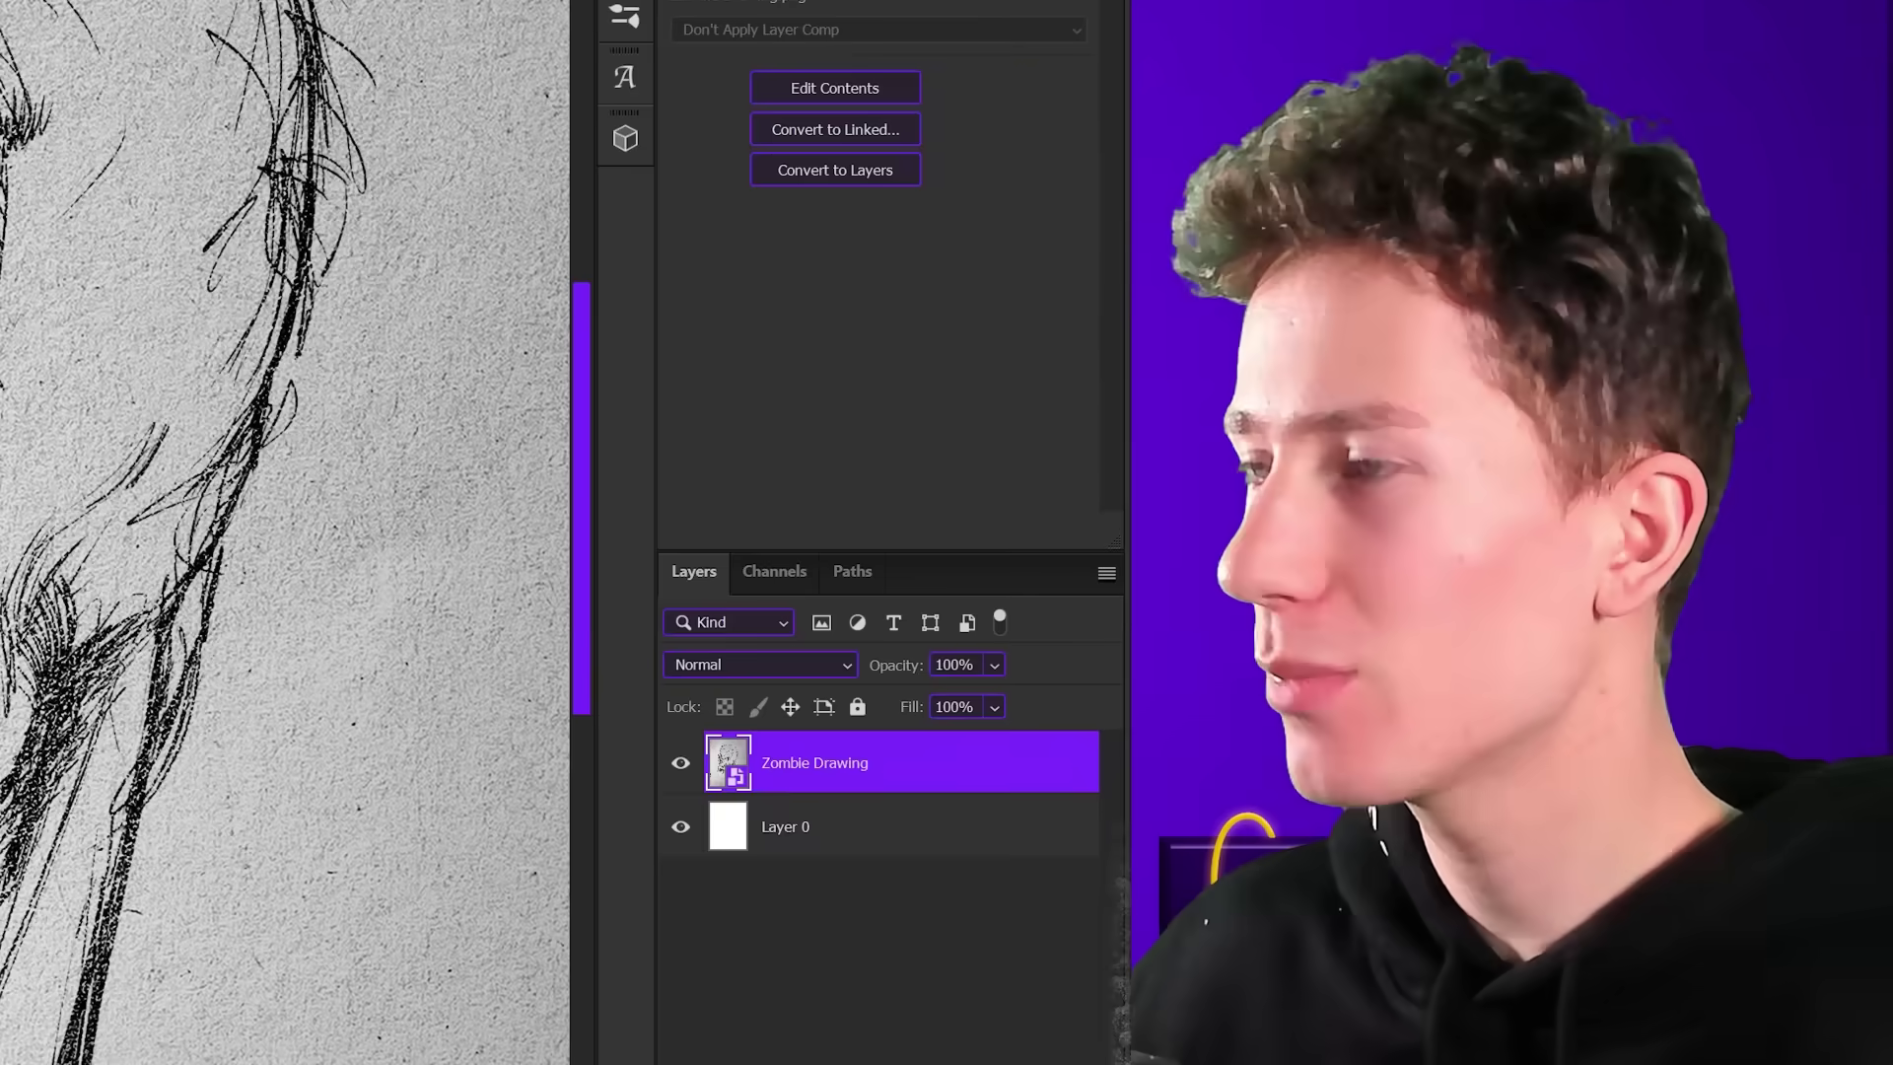
{"action": "scroll", "coordinate": [512, 503], "scroll_direction": "down", "scroll_amount": 3}
{"action": "left_click", "coordinate": [1274, 74]}
{"action": "left_click", "coordinate": [1251, 115]}
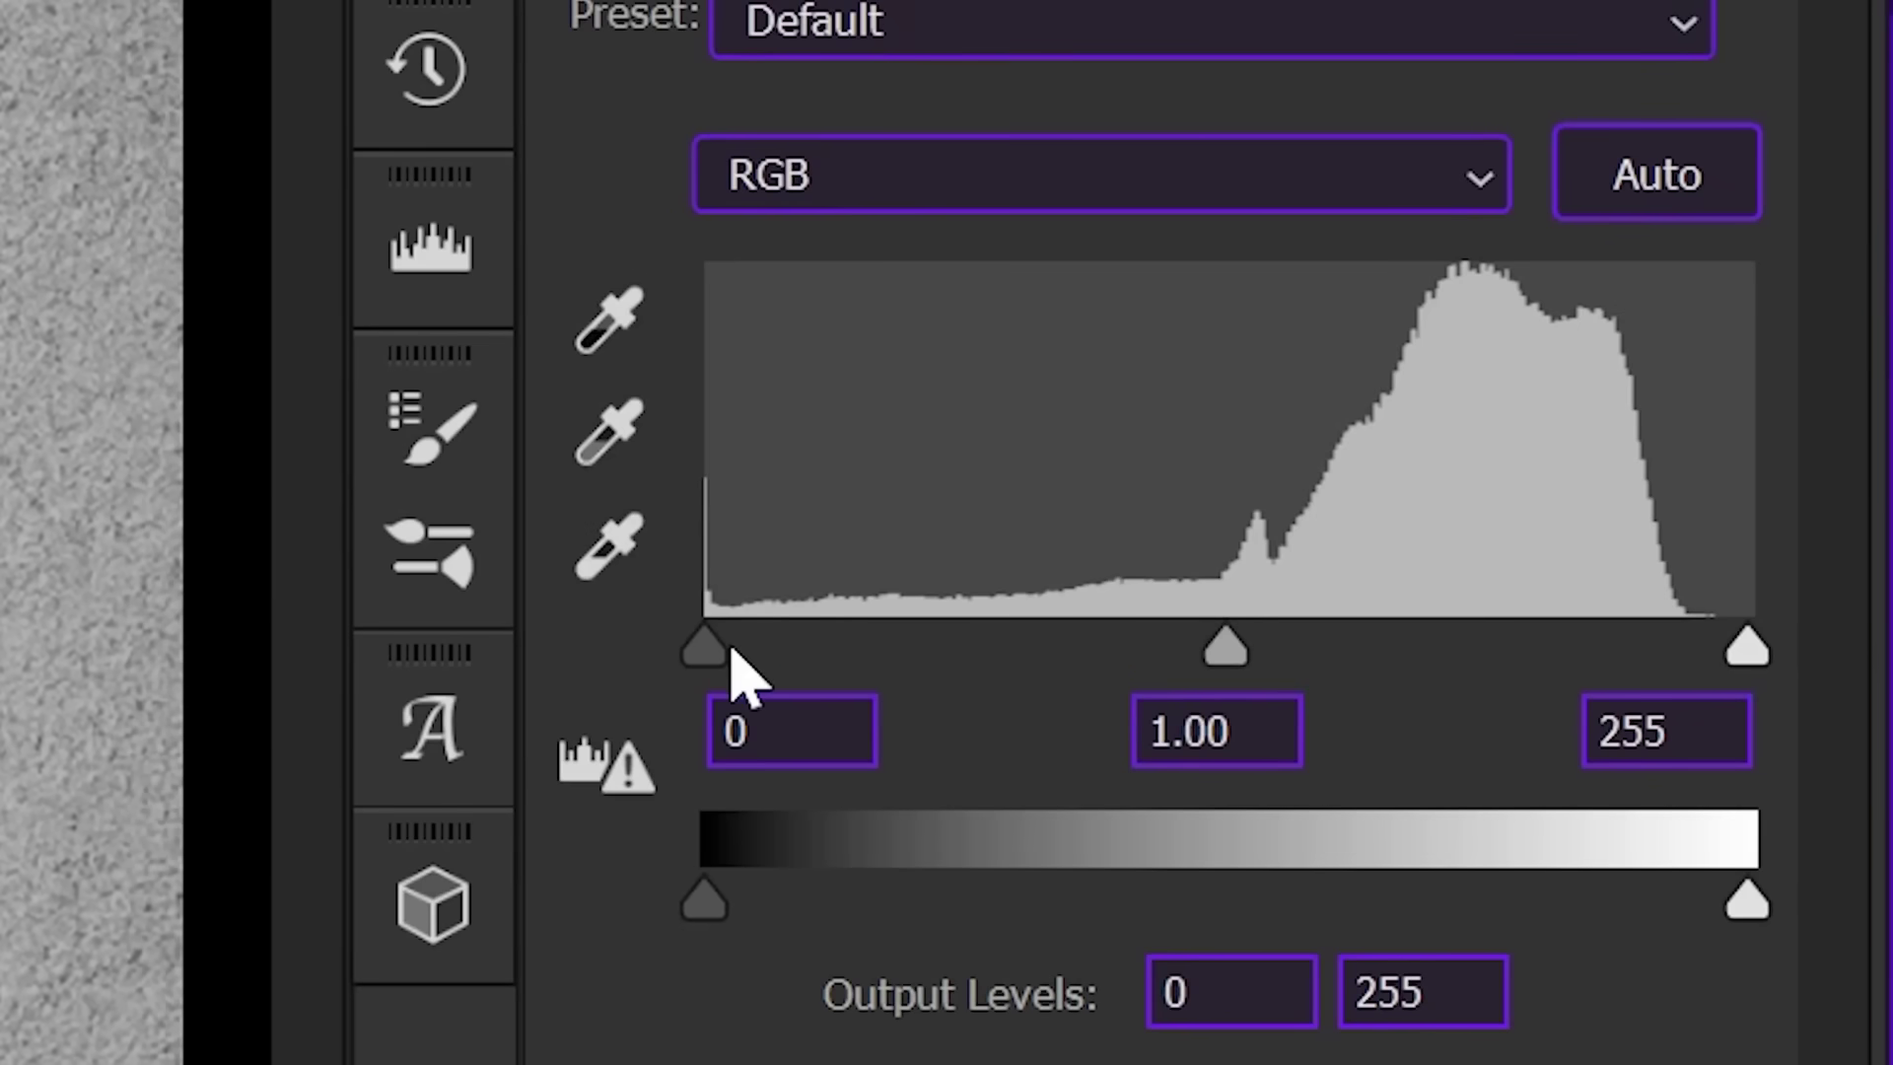
Darken the drawing with Levels: black input 24, midtones 0.67 and white output level 140.
{"action": "left_click_drag", "start_coordinate": [731, 647], "coordinate": [801, 647]}
{"action": "left_click_drag", "start_coordinate": [1747, 900], "coordinate": [1298, 991]}
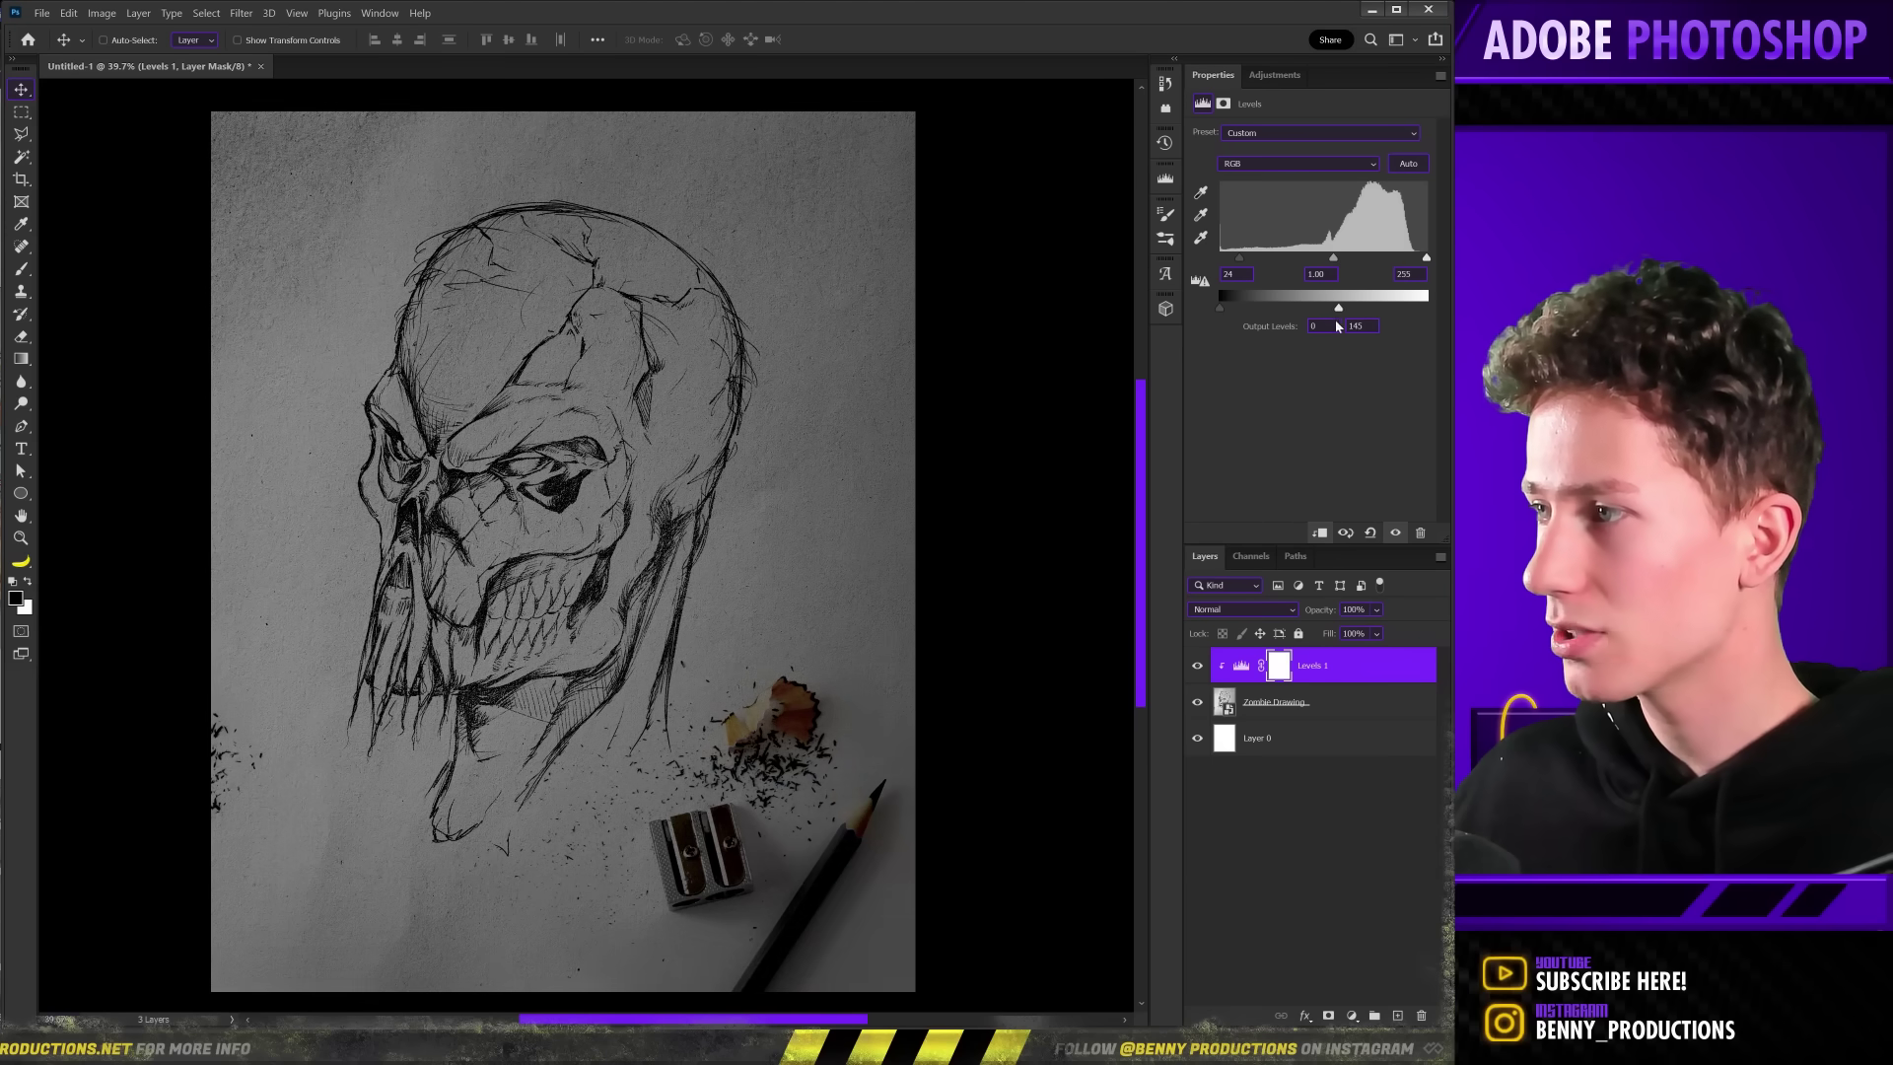
{"action": "left_click_drag", "start_coordinate": [1337, 258], "coordinate": [1335, 311]}
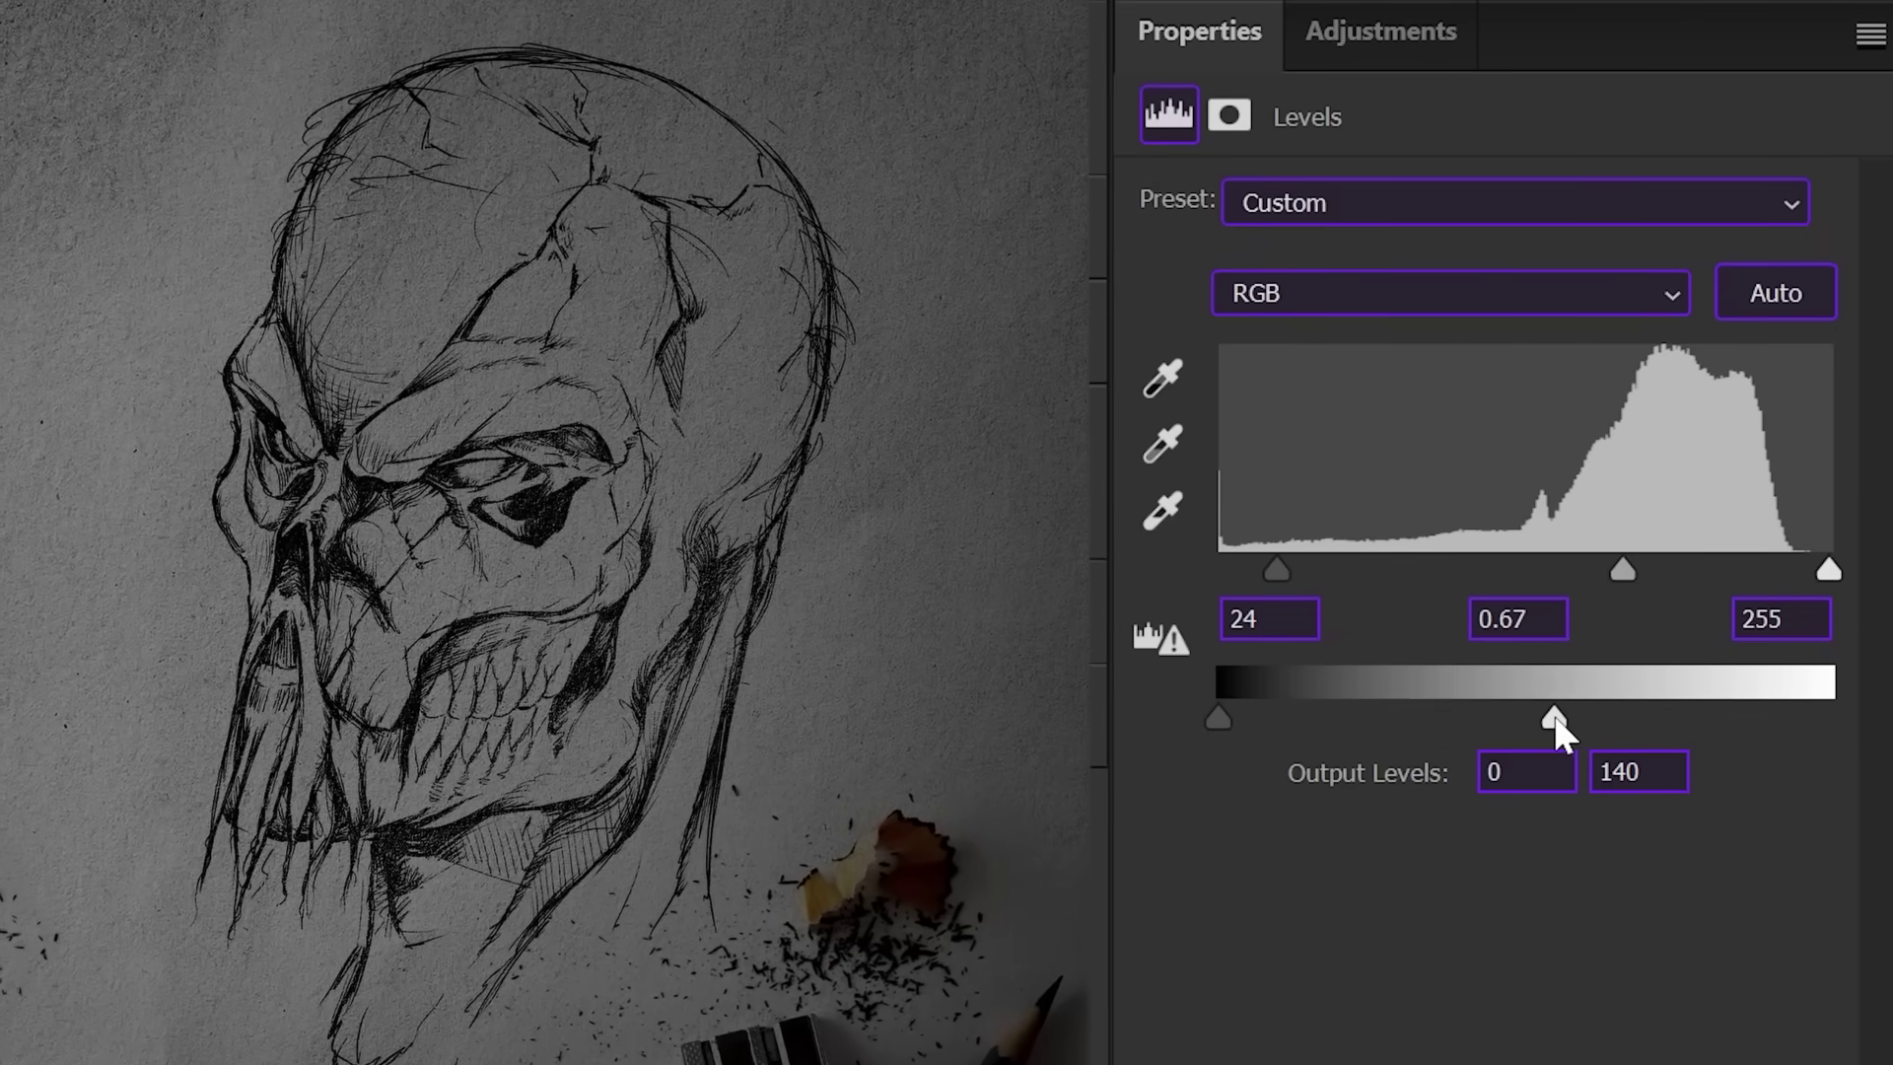
{"action": "scroll", "coordinate": [555, 579], "scroll_direction": "down", "scroll_amount": 2}
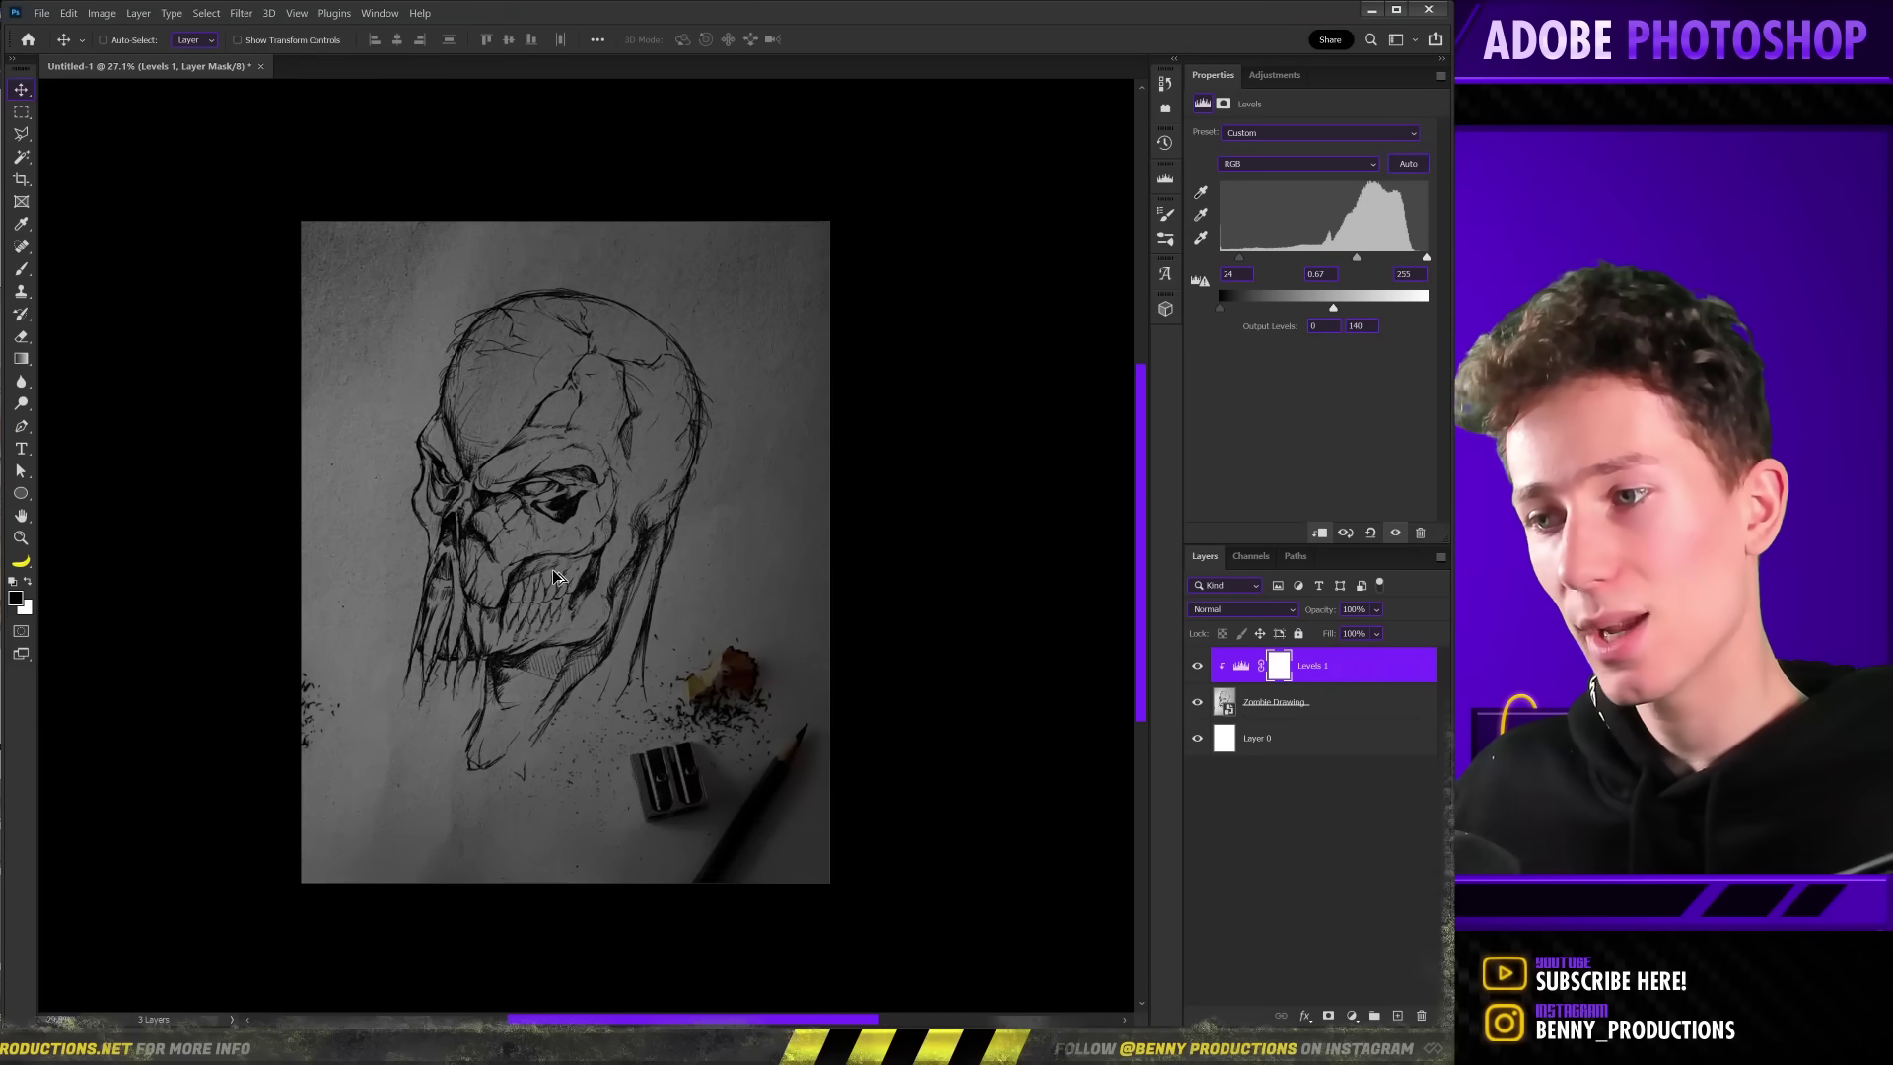
{"action": "scroll", "coordinate": [555, 579], "scroll_direction": "up", "scroll_amount": 3}
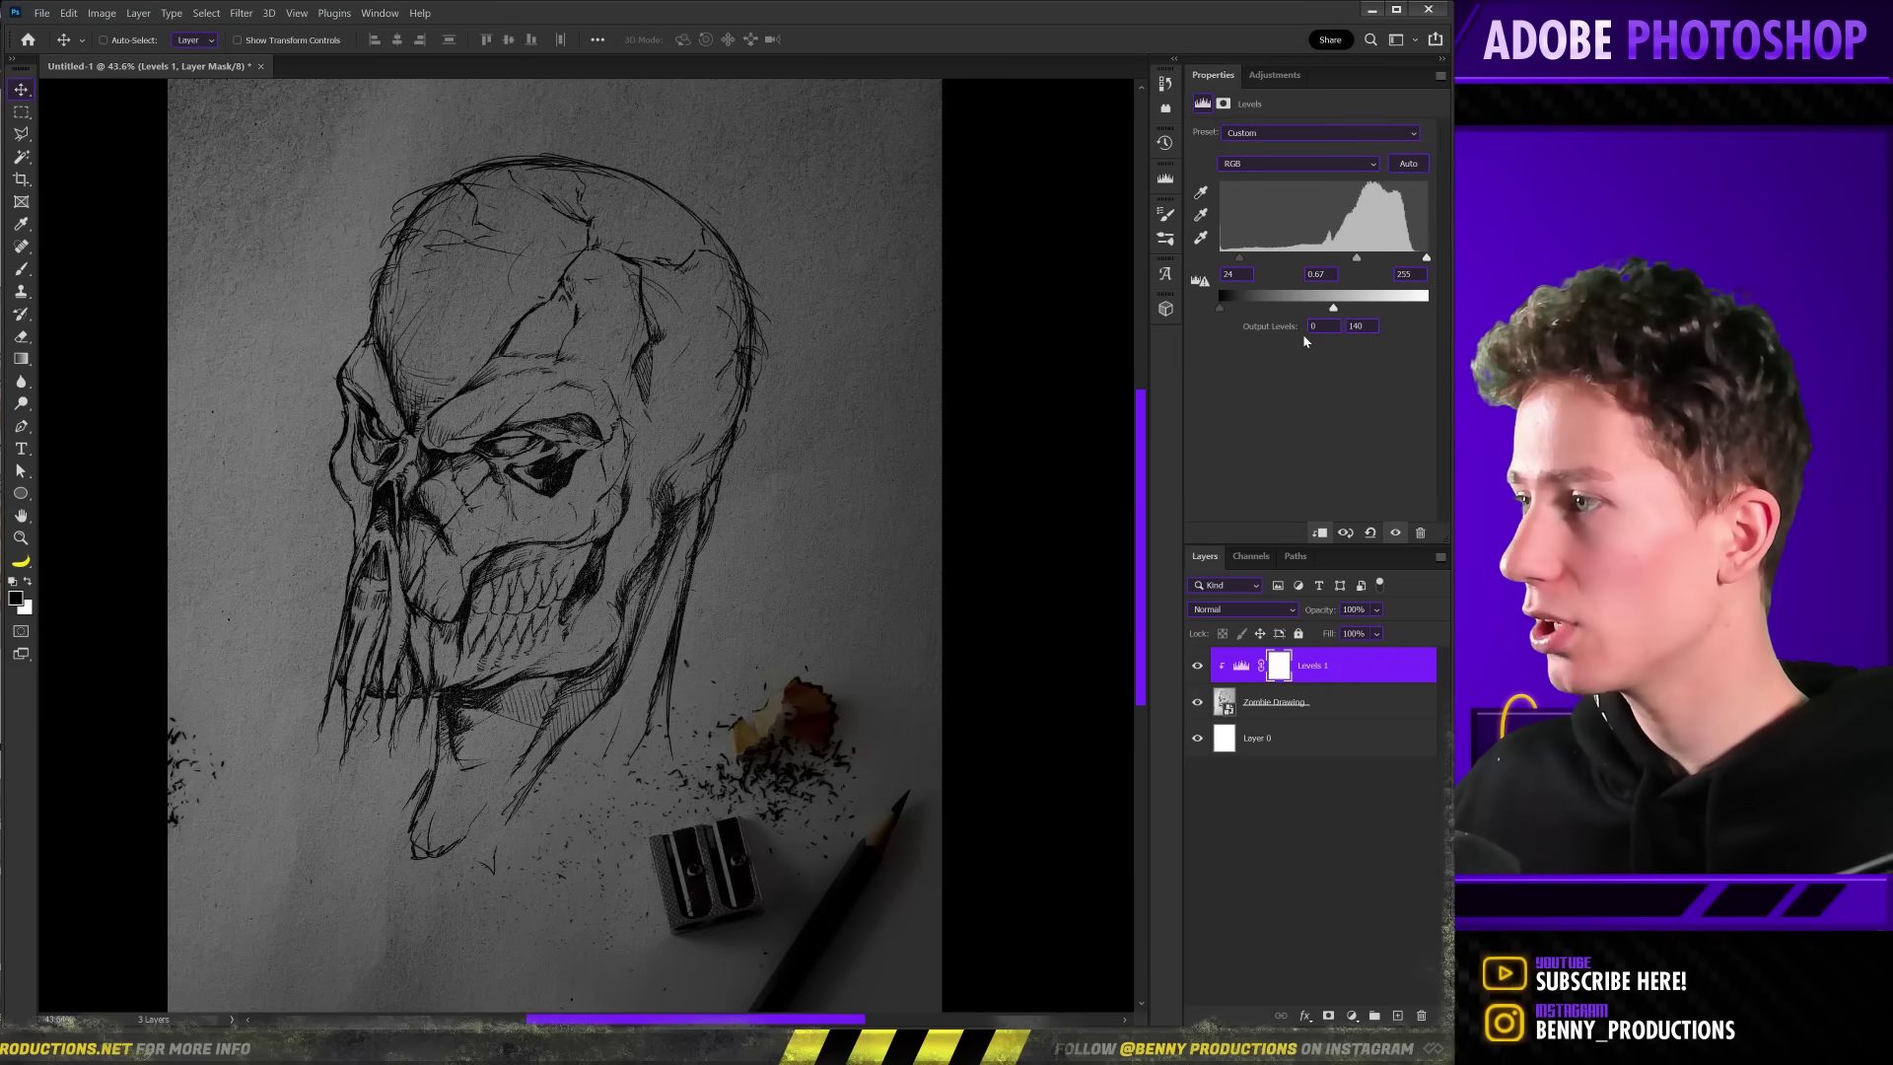
Create a Solid Color fill layer above all layers in bright green, 96ff00.
{"action": "left_click", "coordinate": [1273, 866]}
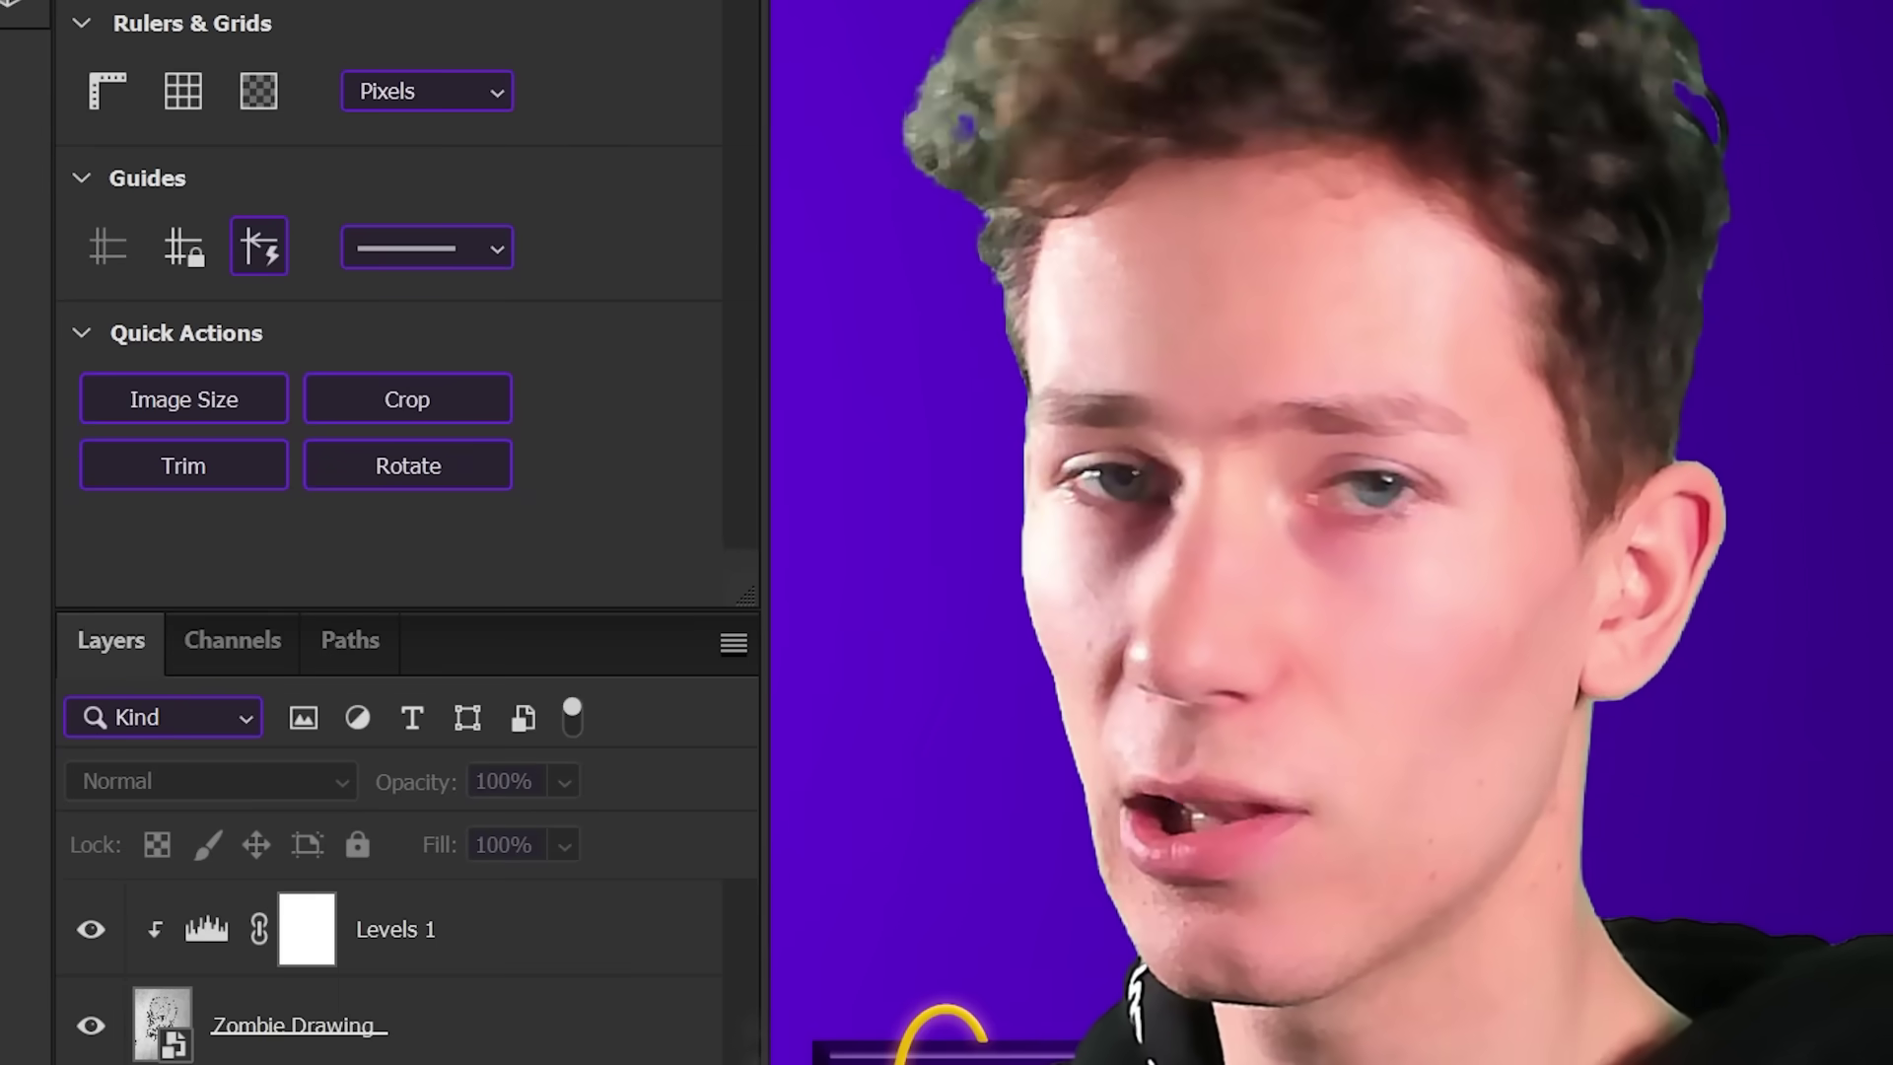
{"action": "left_click", "coordinate": [1339, 1015]}
{"action": "left_click", "coordinate": [1347, 718]}
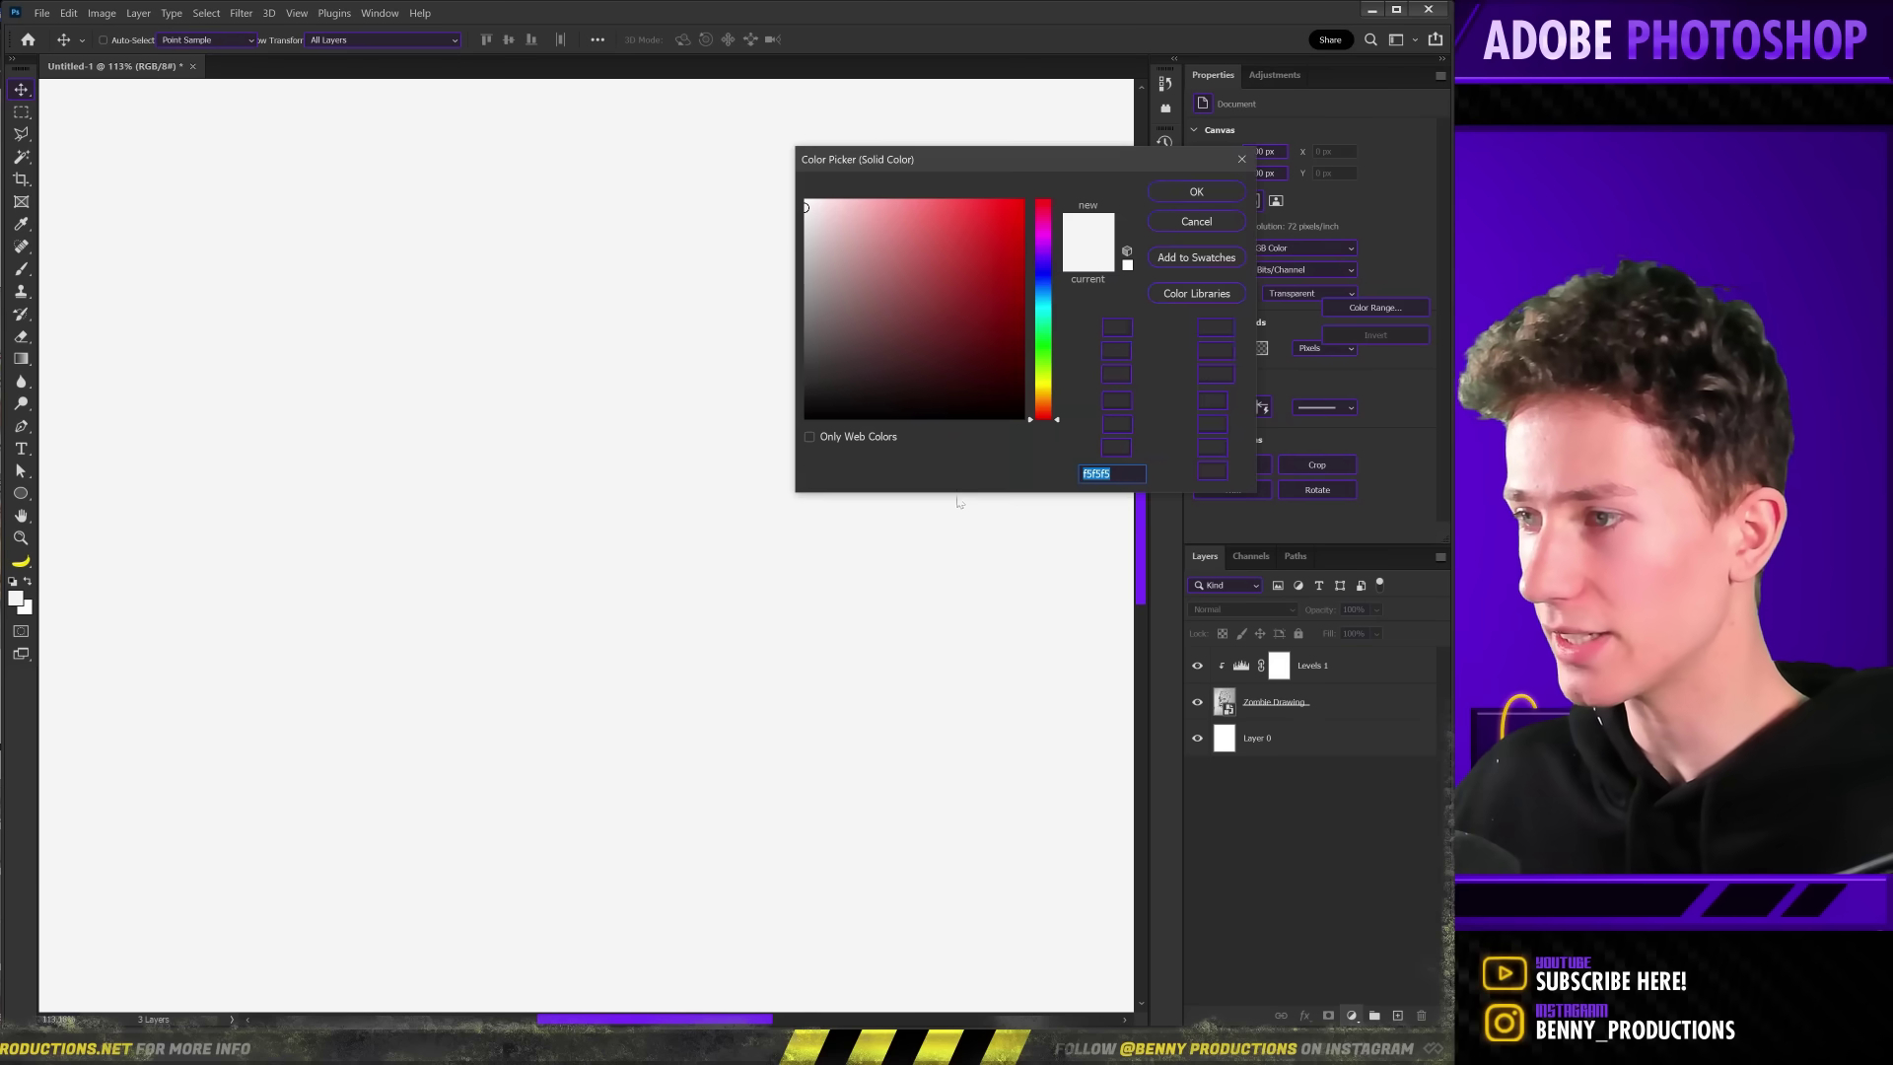
{"action": "left_click", "coordinate": [1043, 364]}
{"action": "type", "text": "96ff00"}
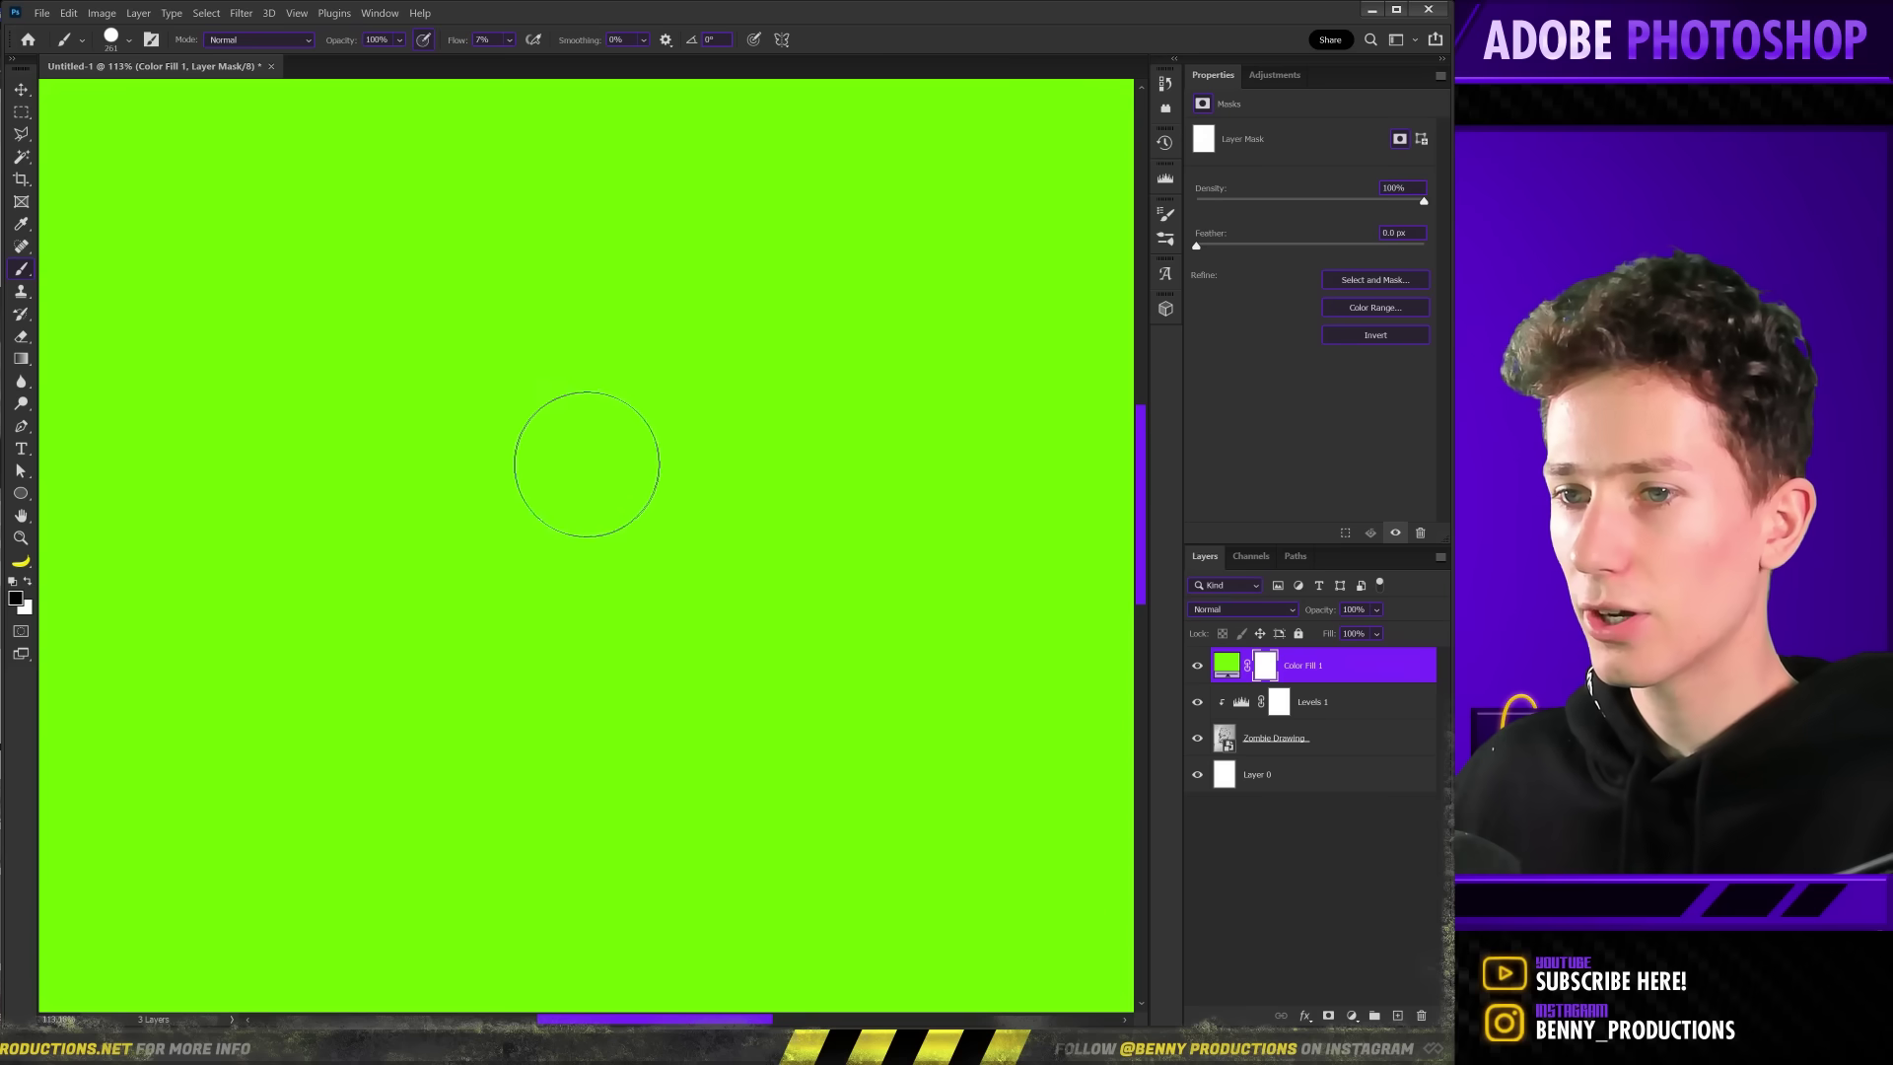
Invert the green fill's layer mask to hide it and paint the larger eye back in with a white brush.
{"action": "key", "text": "ctrl+i"}
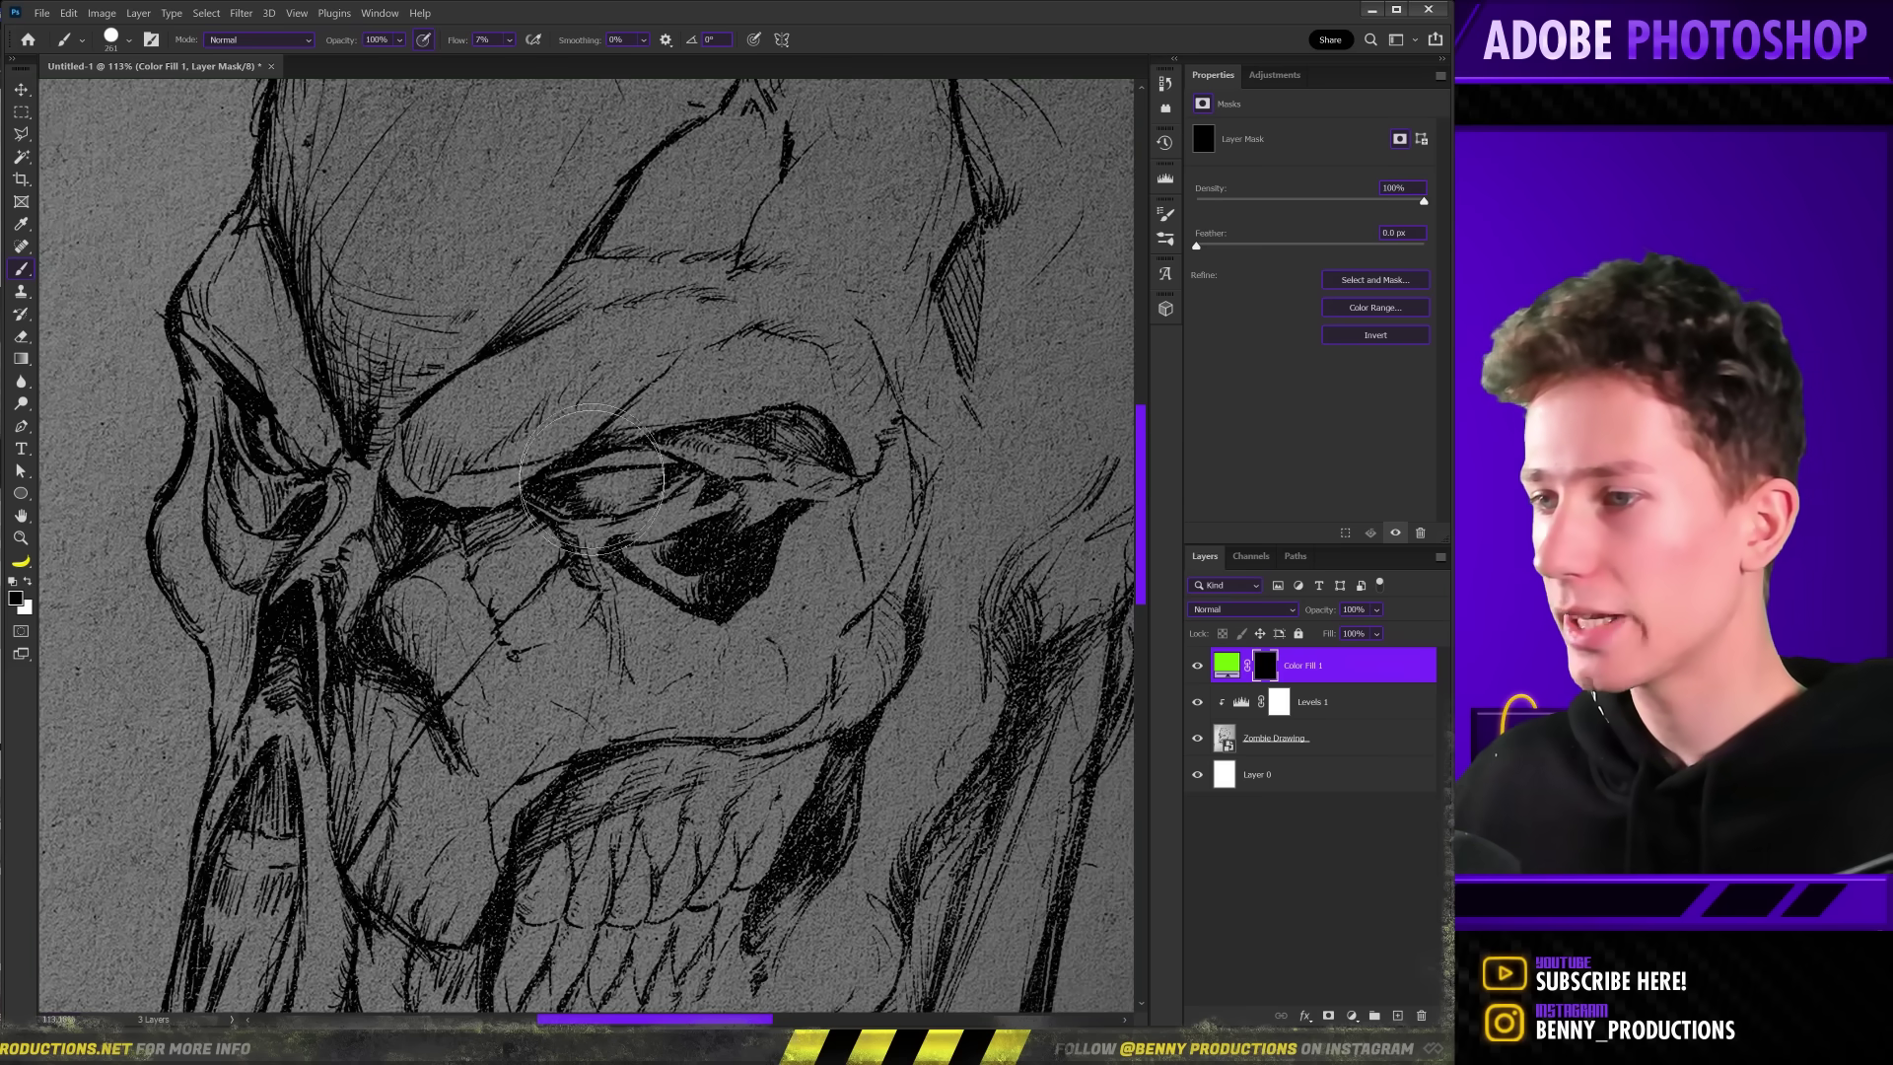
{"action": "scroll", "coordinate": [590, 460], "scroll_direction": "up", "scroll_amount": 10}
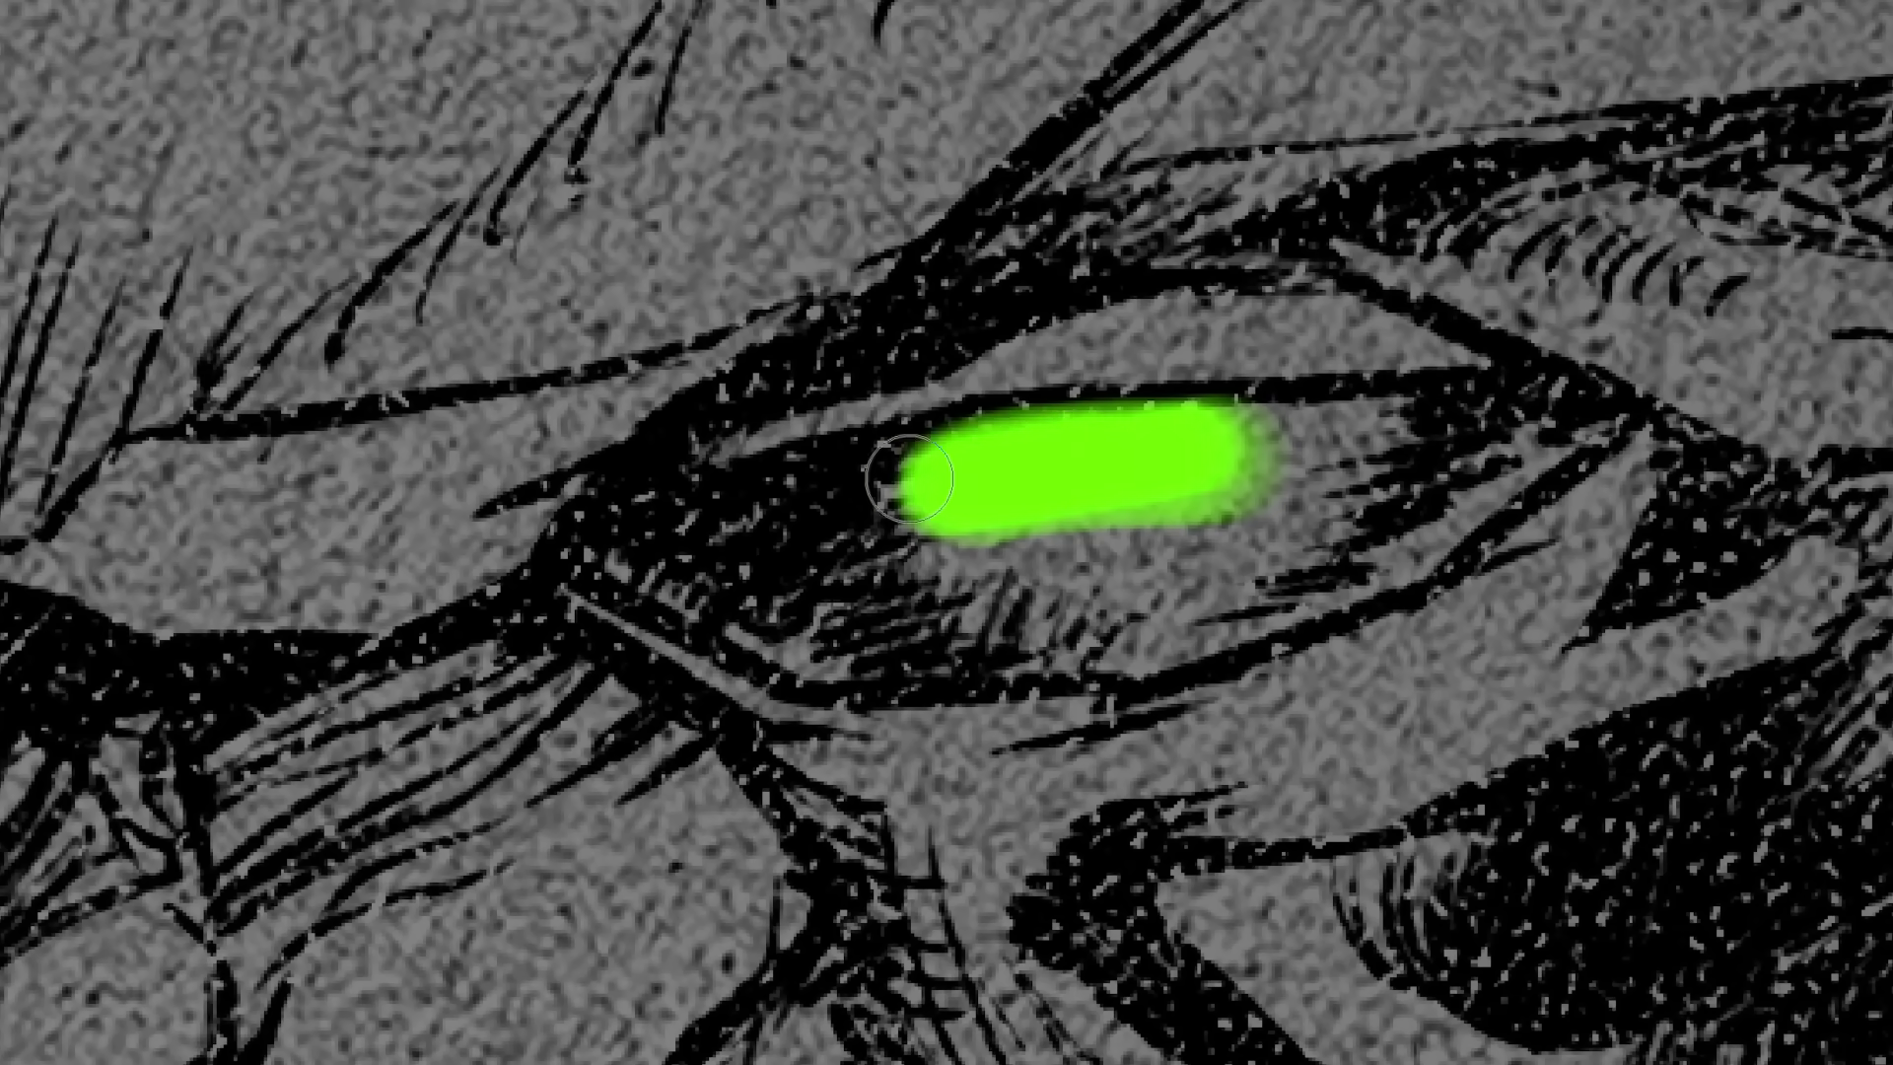
{"action": "mouse_move", "coordinate": [1270, 449]}
{"action": "left_mouse_down"}
{"action": "mouse_move", "coordinate": [1390, 433]}
{"action": "mouse_move", "coordinate": [858, 615]}
{"action": "left_mouse_up"}
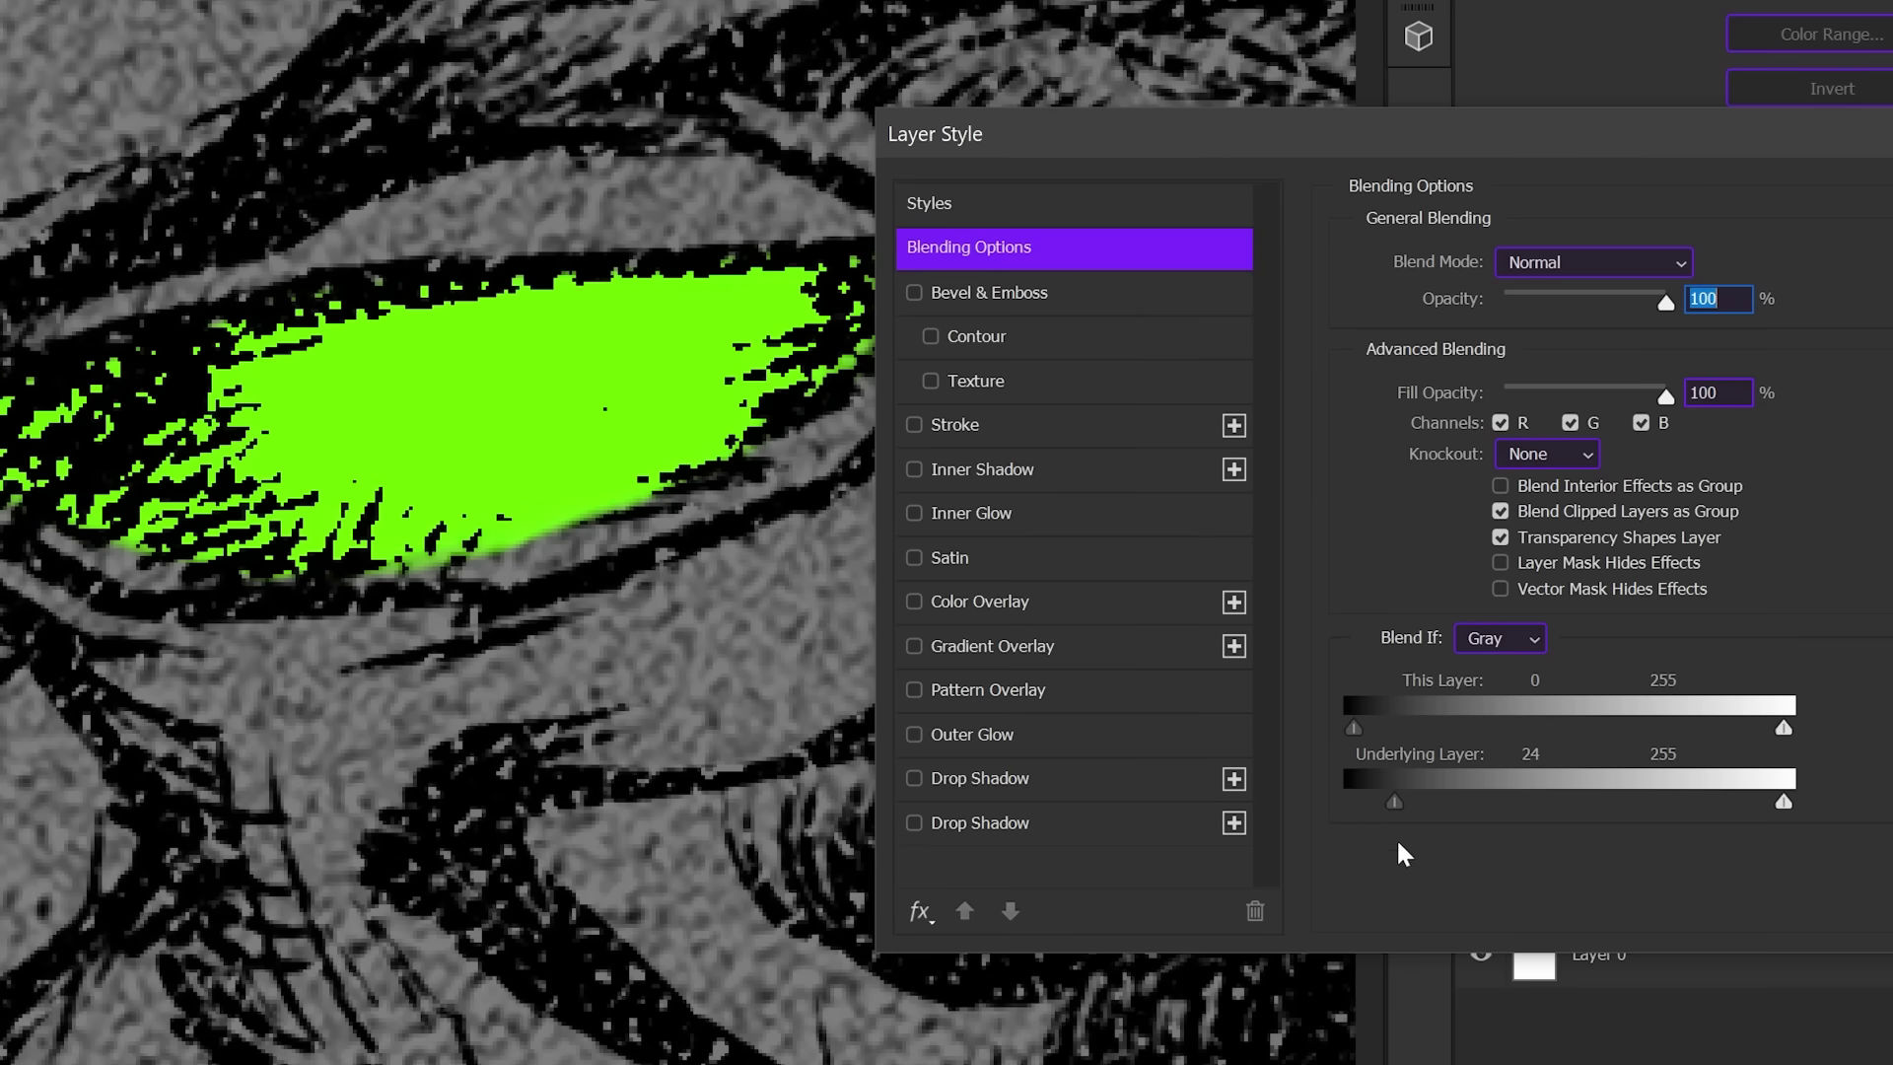
Raise the fill layer's Blend If Underlying Layer black limit so the dark pencil lines show through the green.
{"action": "left_click_drag", "start_coordinate": [1406, 806], "coordinate": [1432, 812]}
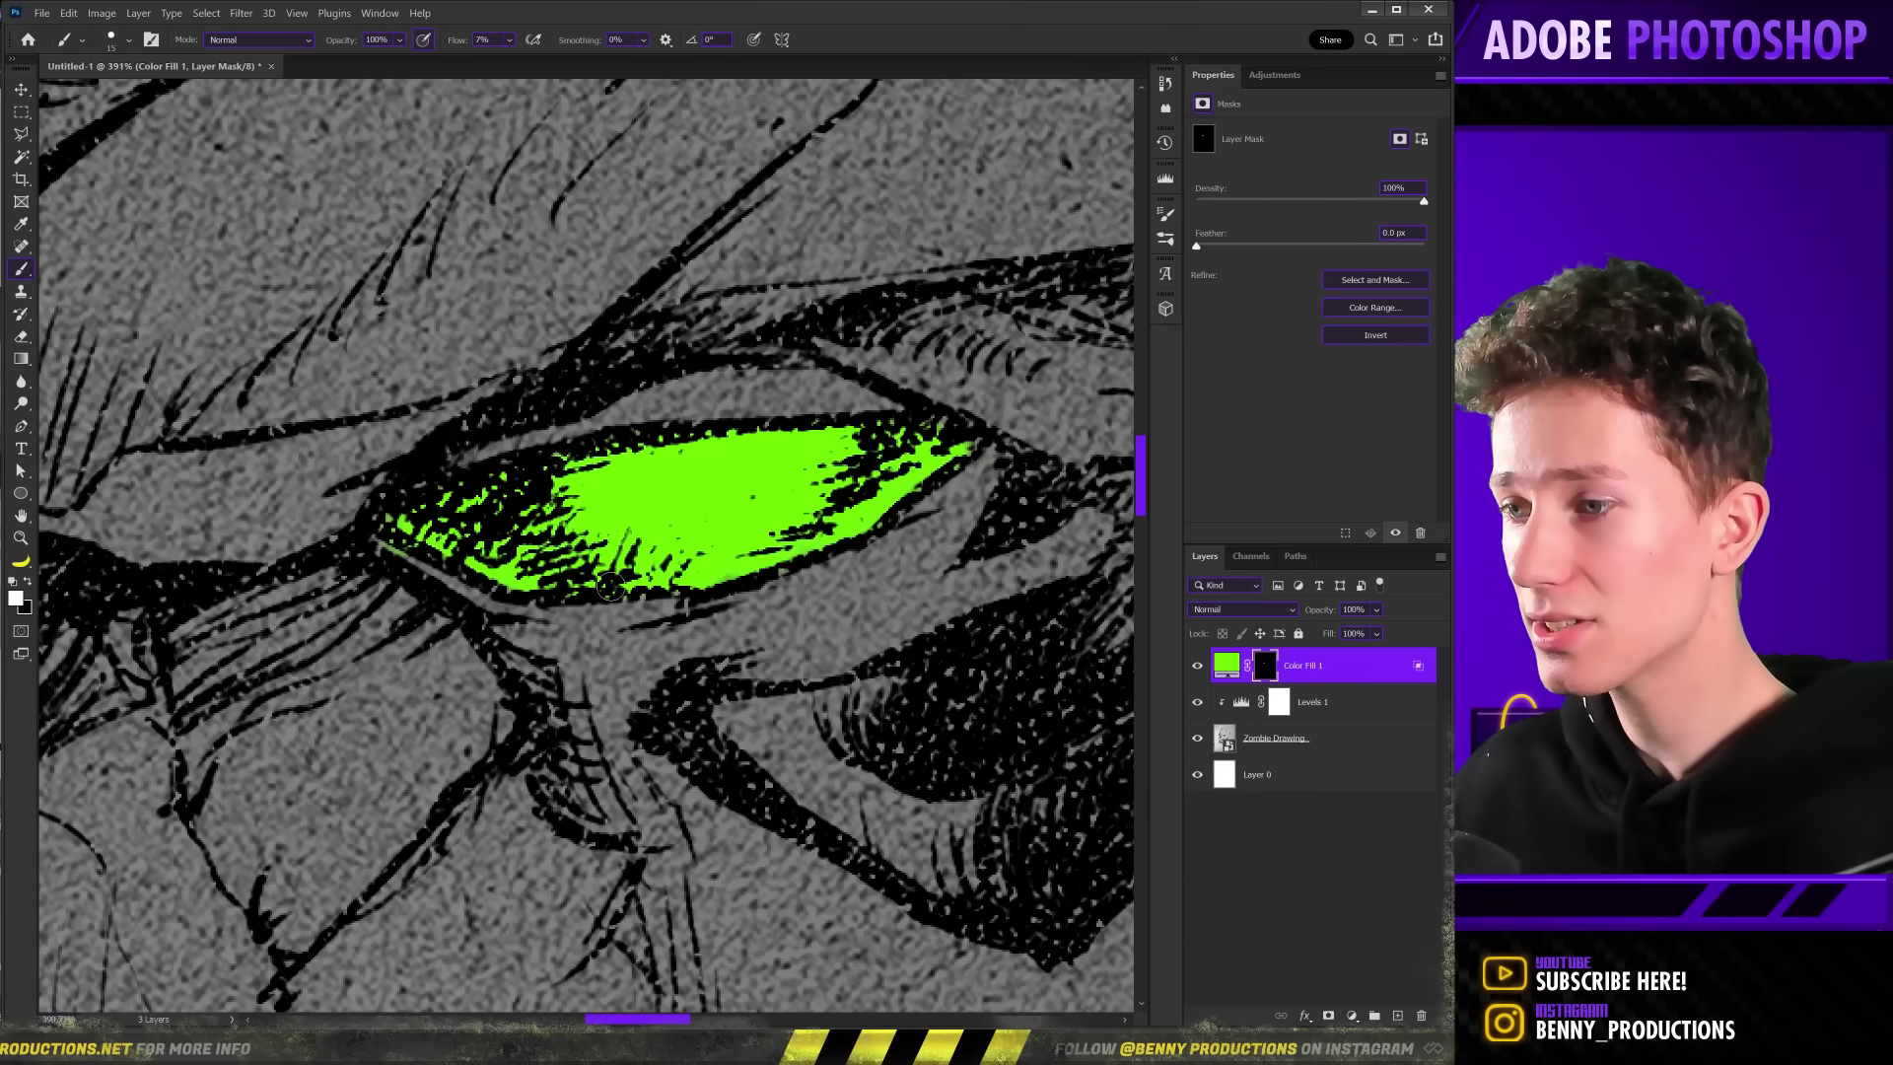
{"action": "scroll", "coordinate": [646, 540], "scroll_direction": "down", "scroll_amount": 10}
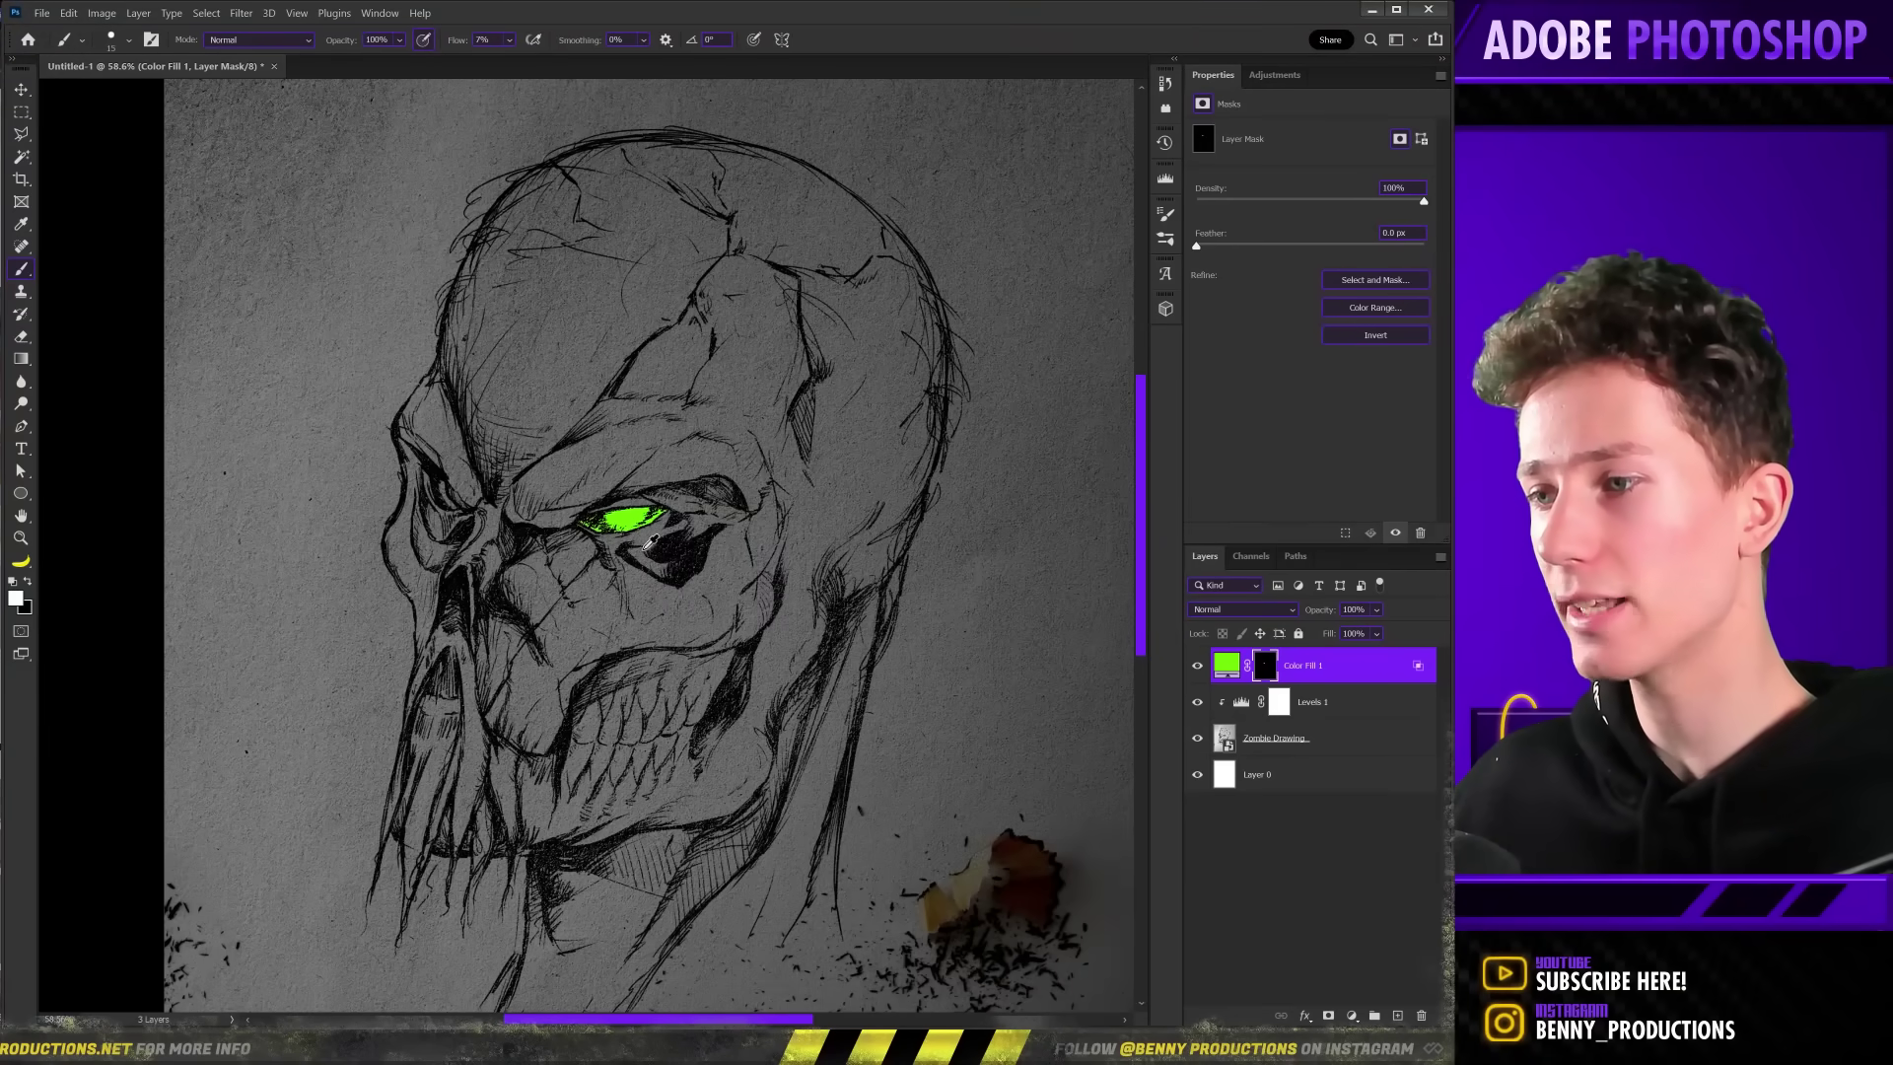
Paint the smaller eye and the individual upper and lower teeth green on the fill layer's mask.
{"action": "scroll", "coordinate": [495, 500], "scroll_direction": "up", "scroll_amount": 5}
{"action": "mouse_move", "coordinate": [406, 492]}
{"action": "left_mouse_down"}
{"action": "mouse_move", "coordinate": [429, 518]}
{"action": "mouse_move", "coordinate": [410, 496]}
{"action": "left_mouse_up"}
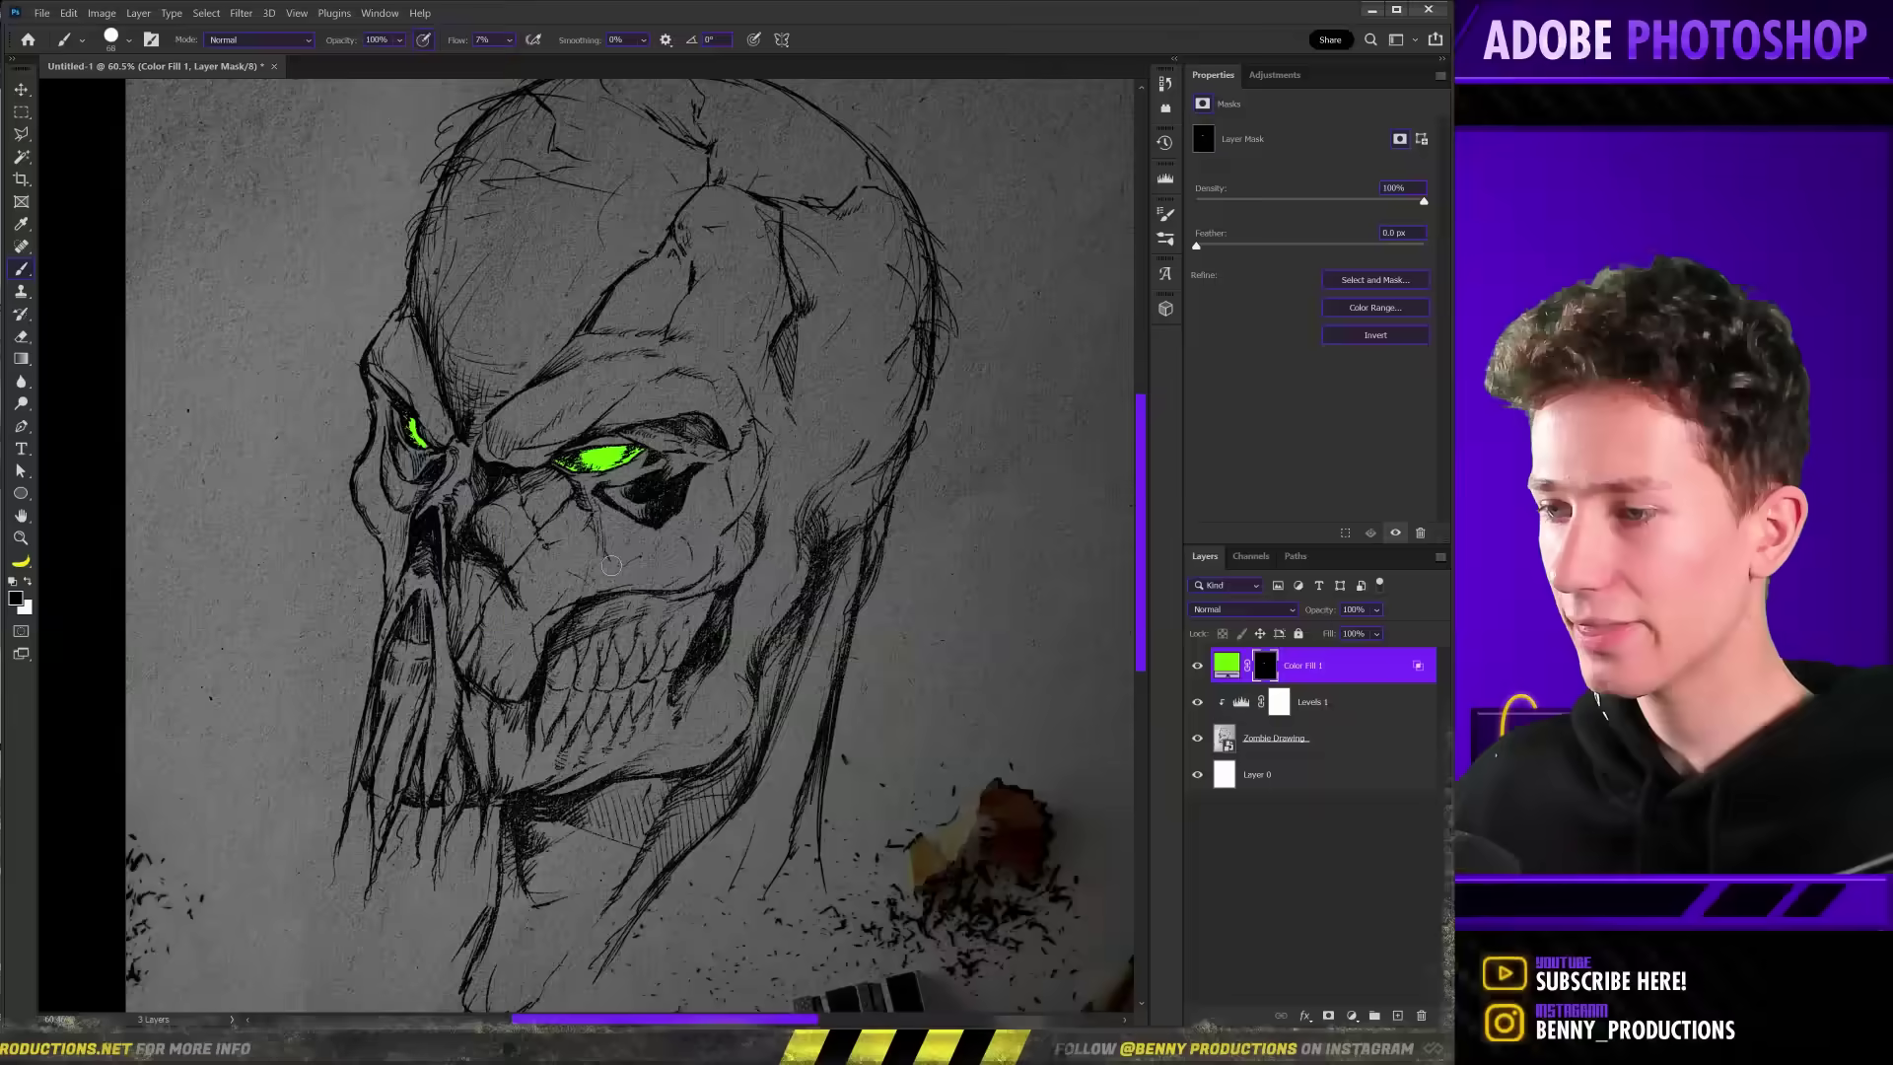
{"action": "scroll", "coordinate": [590, 703], "scroll_direction": "down", "scroll_amount": 2}
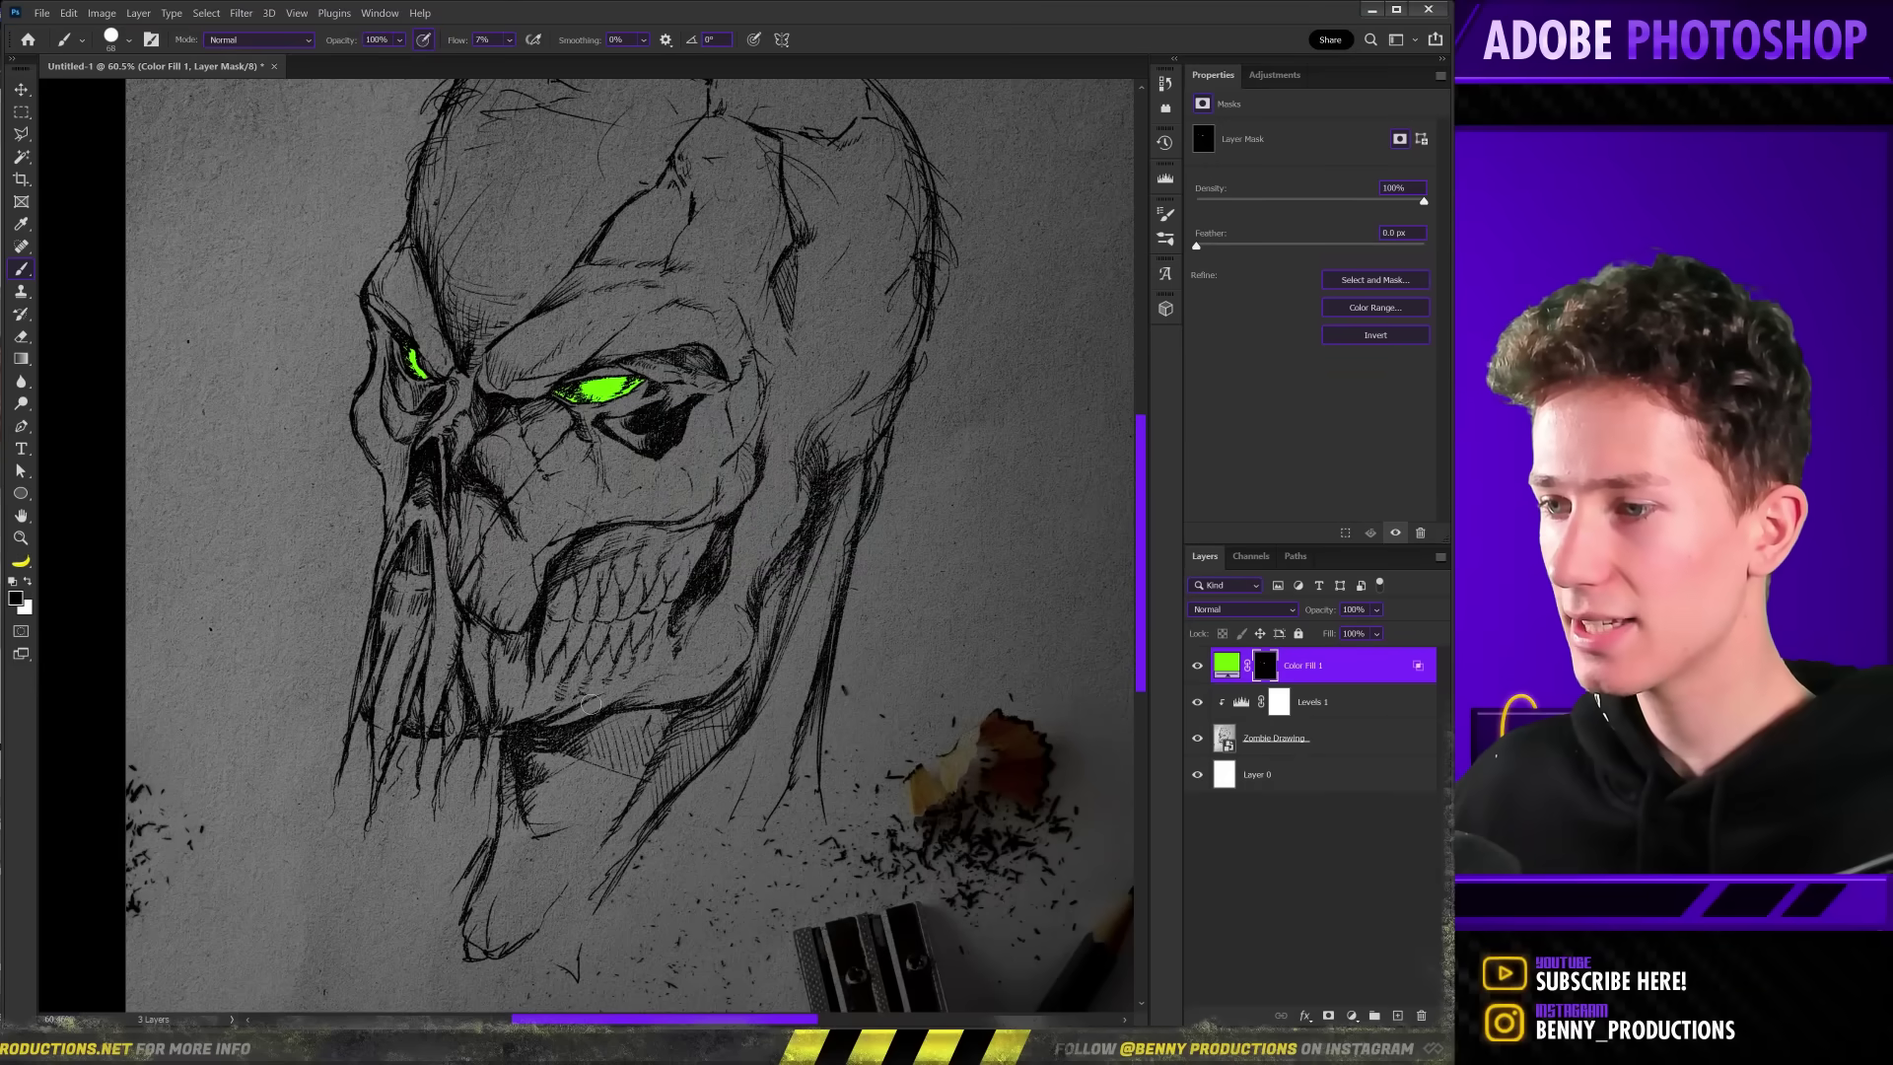
{"action": "scroll", "coordinate": [590, 703], "scroll_direction": "up", "scroll_amount": 6}
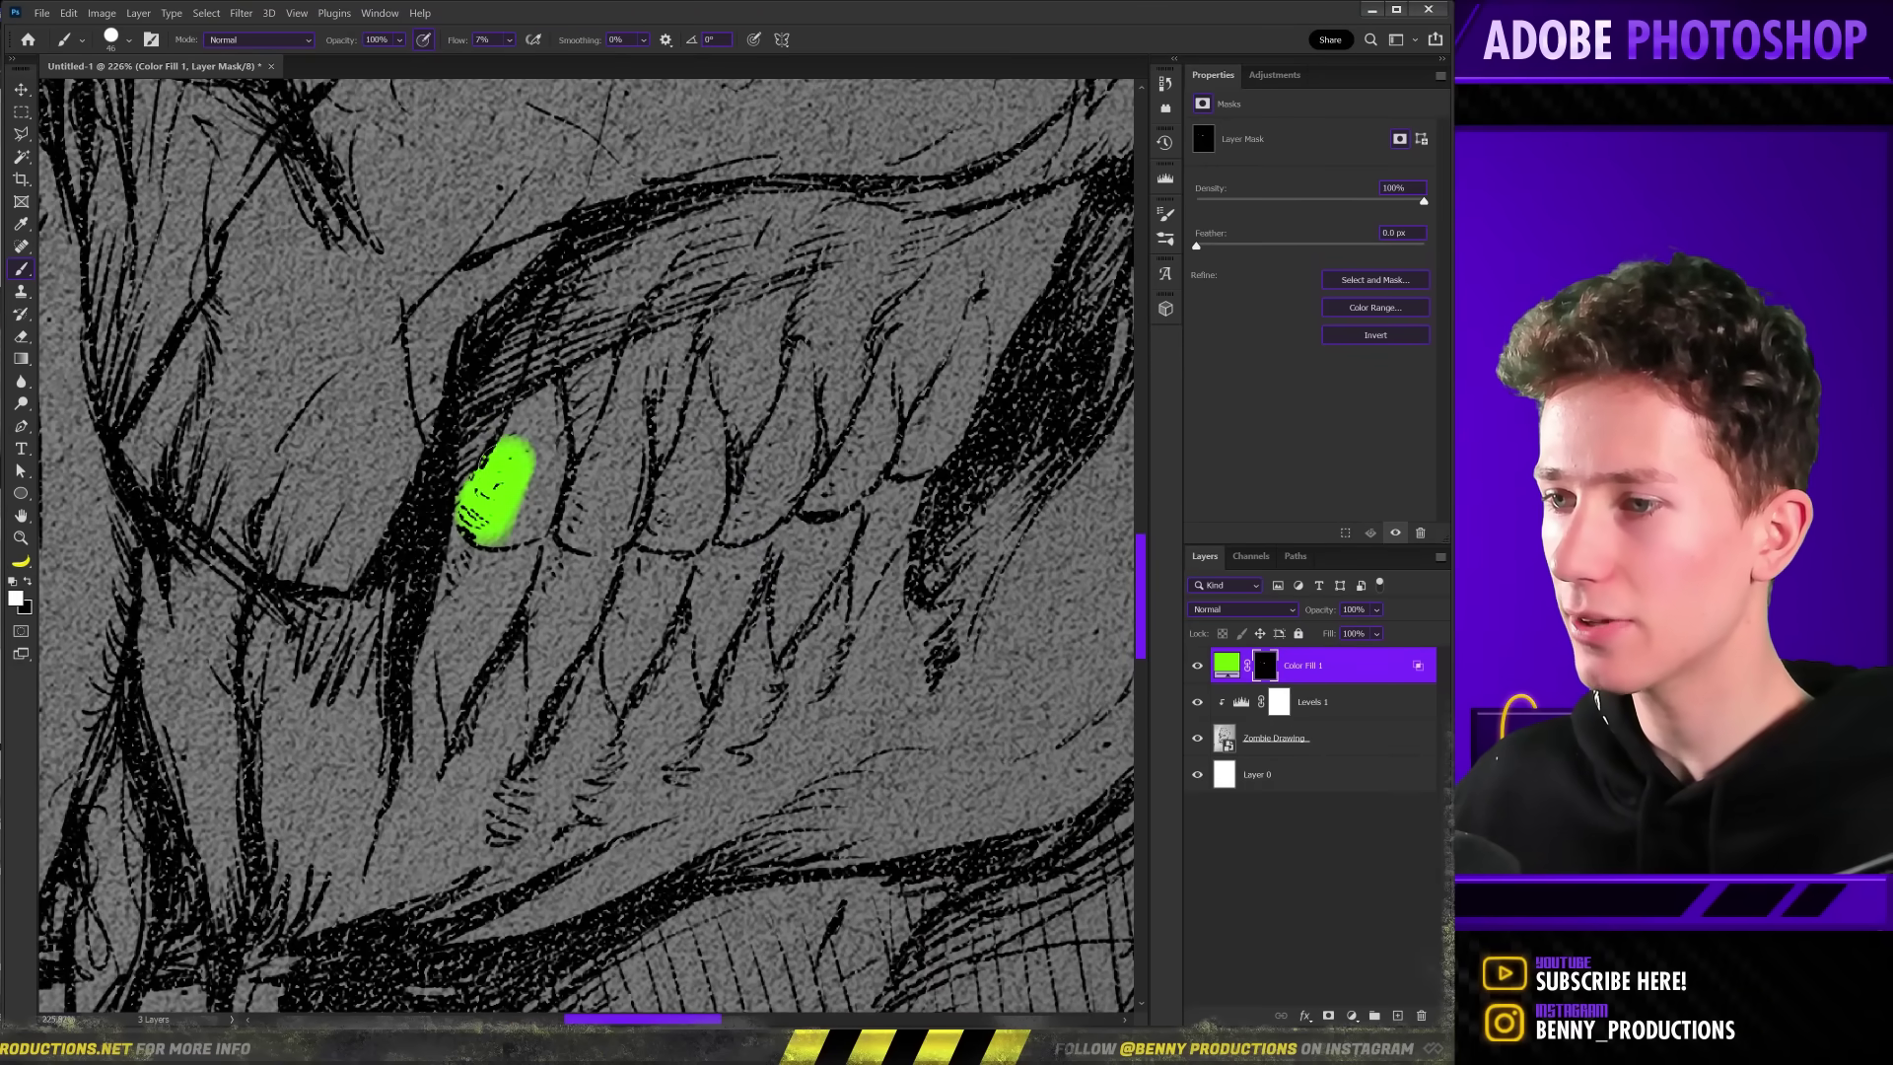
{"action": "left_click_drag", "start_coordinate": [476, 621], "coordinate": [478, 649]}
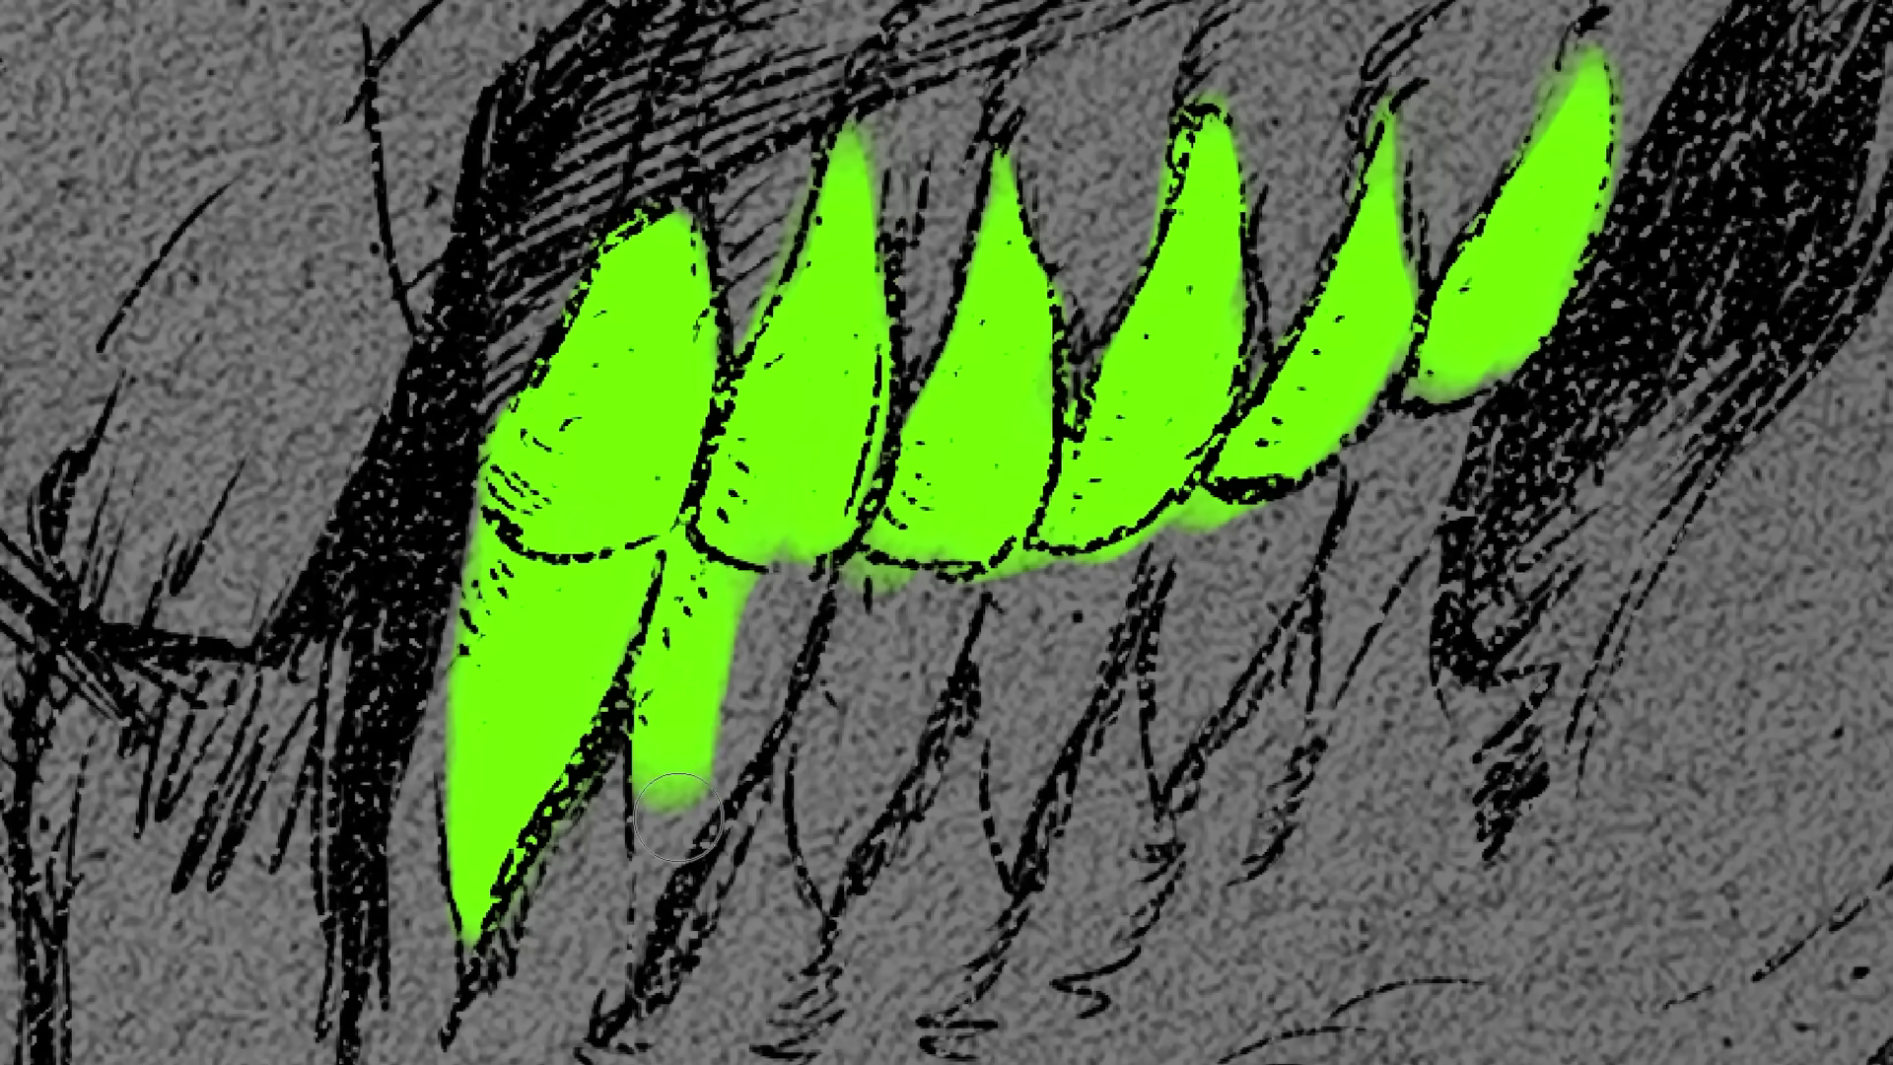
{"action": "left_click_drag", "start_coordinate": [678, 814], "coordinate": [717, 741]}
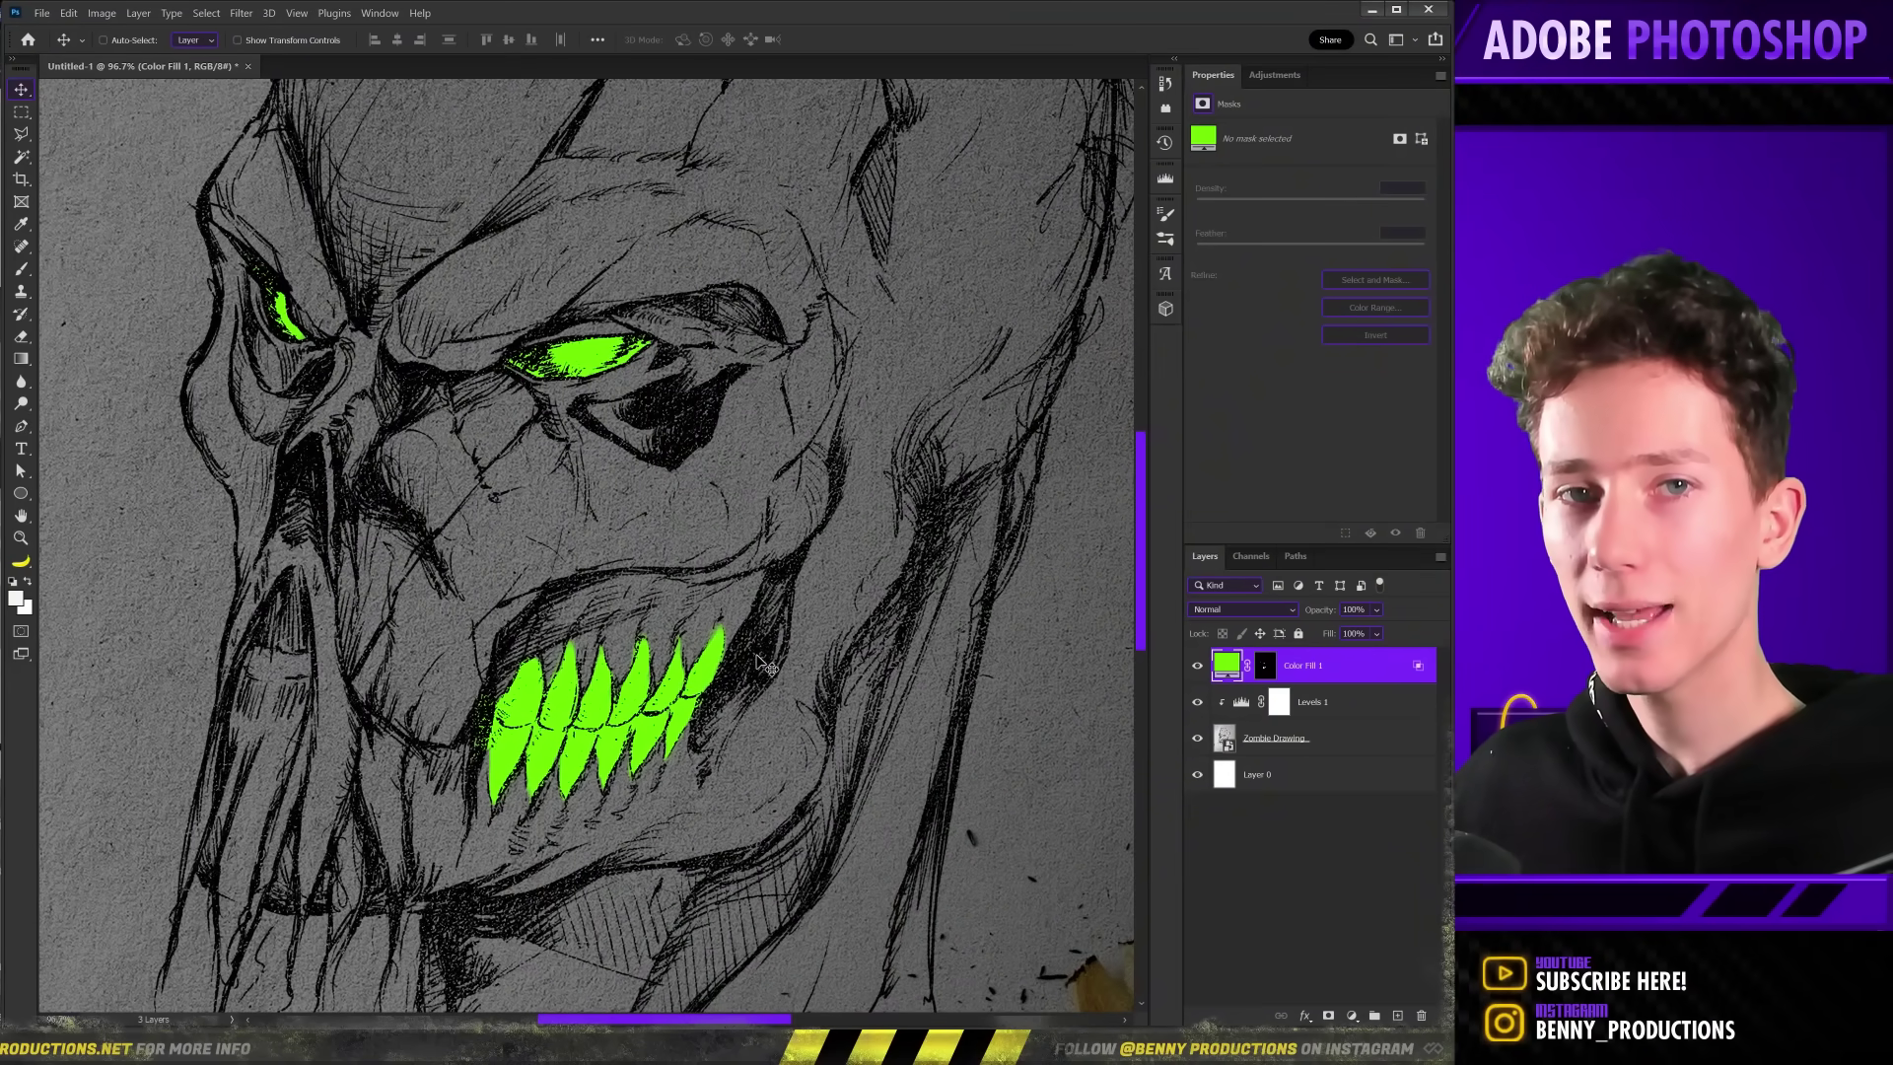
Add an Exposure adjustment clipped to the green fill layer and rename the fill layer as source.
{"action": "left_click", "coordinate": [1273, 75]}
{"action": "left_click", "coordinate": [1291, 116]}
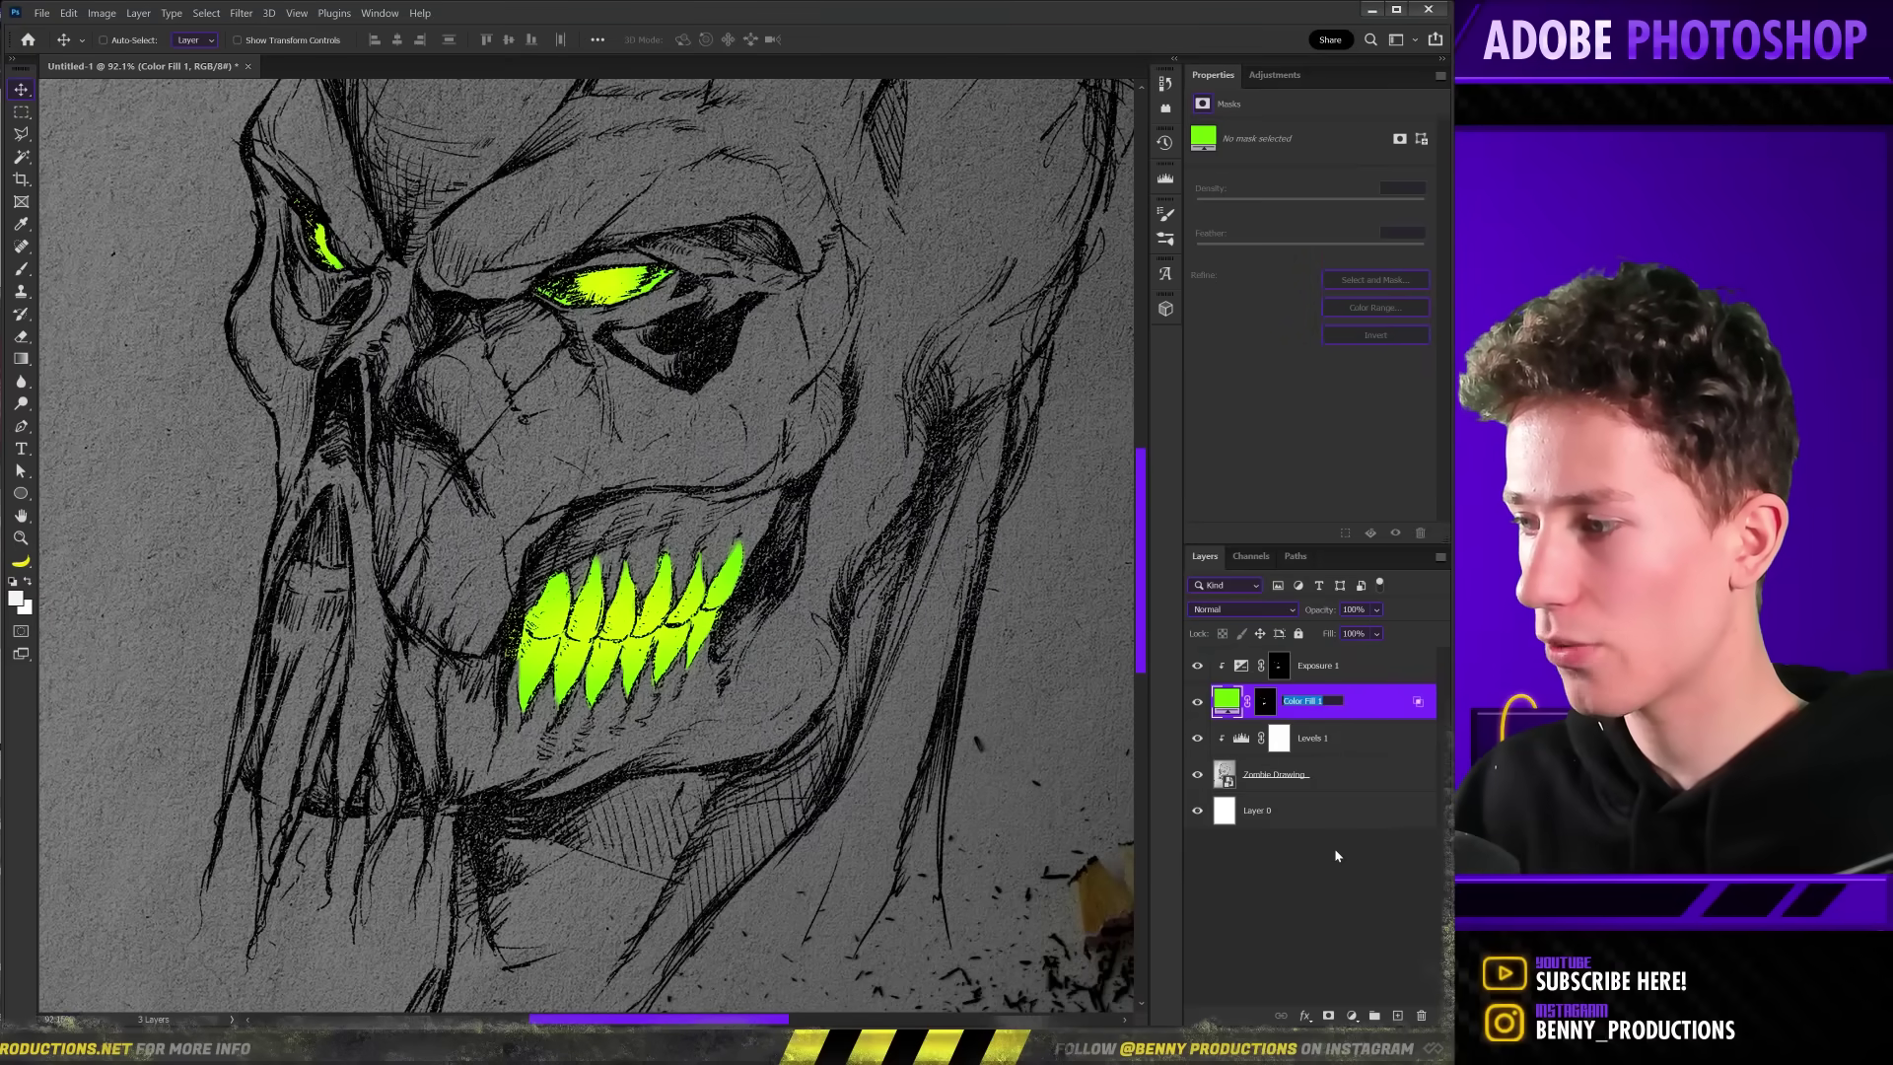
{"action": "type", "text": "source"}
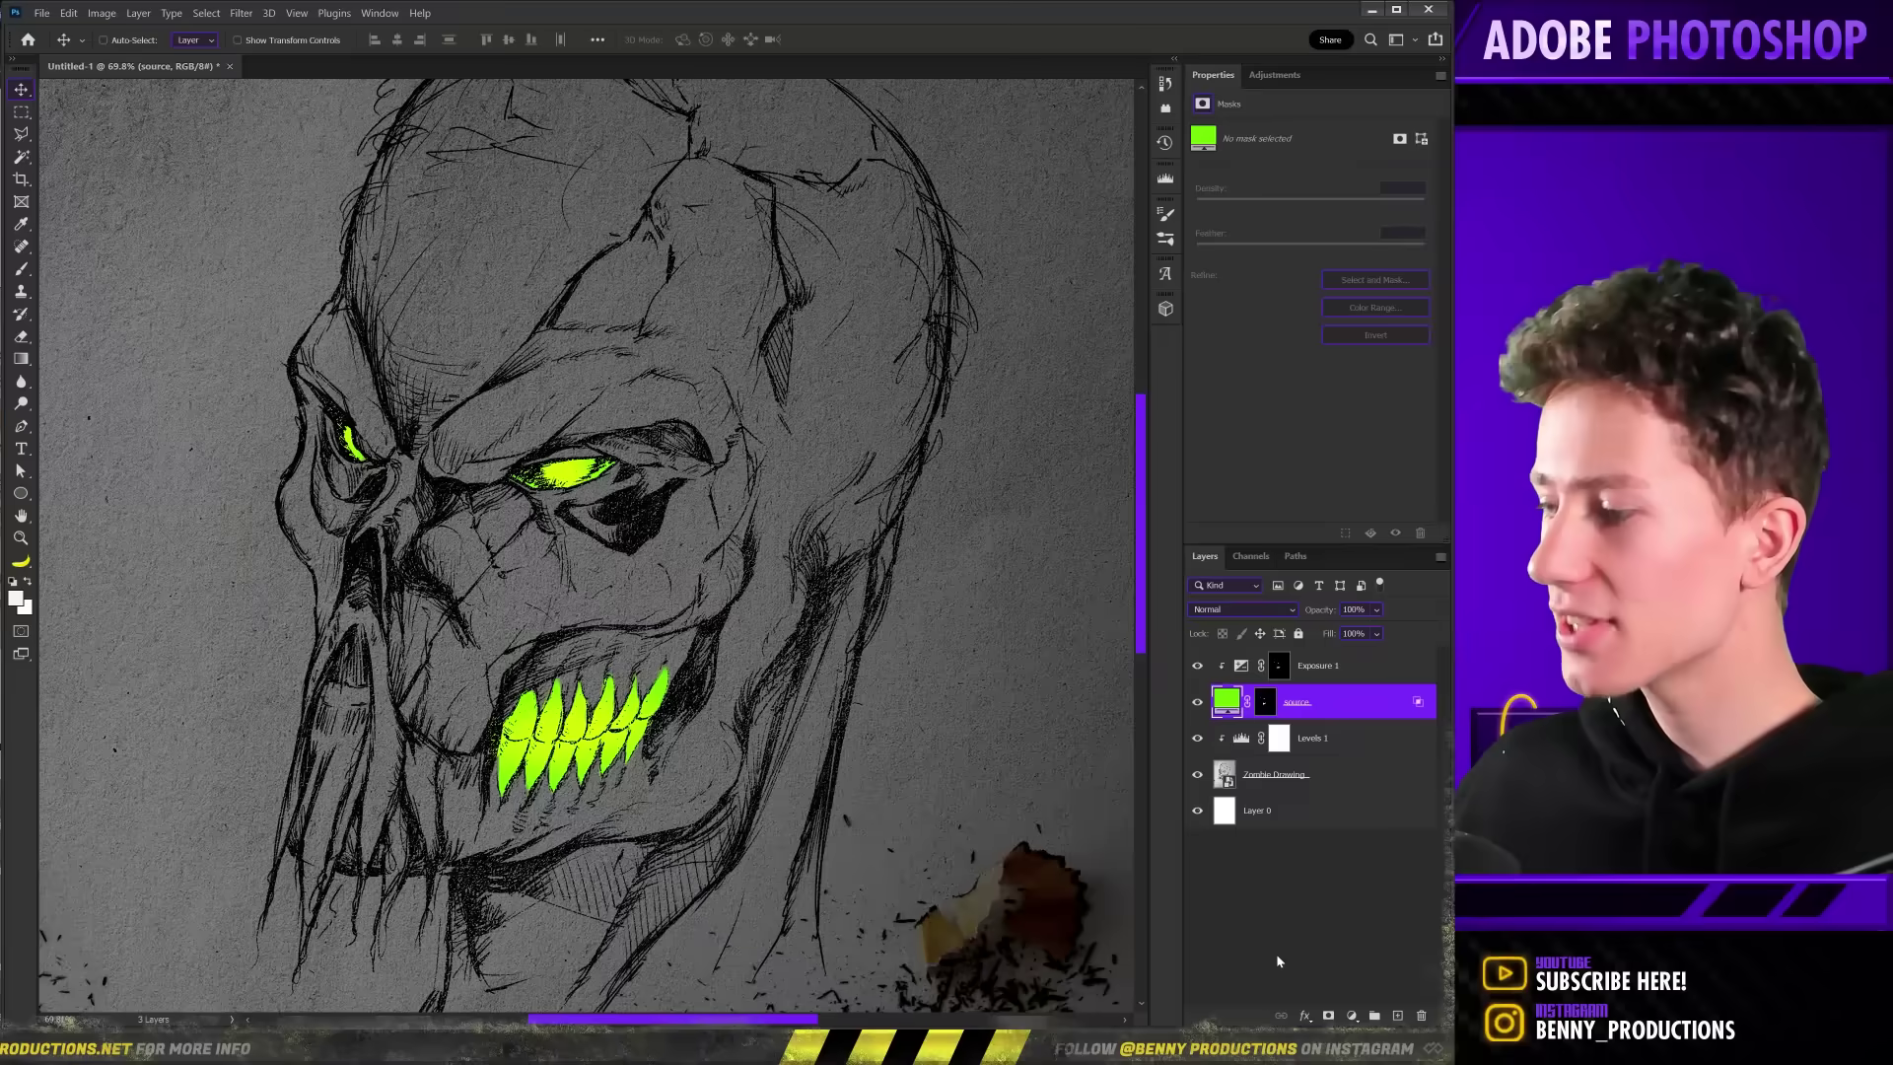
Create another Solid Color fill layer on top of the stack in saturated green, 30ff00.
{"action": "left_click", "coordinate": [1276, 954]}
{"action": "left_click", "coordinate": [1301, 1015]}
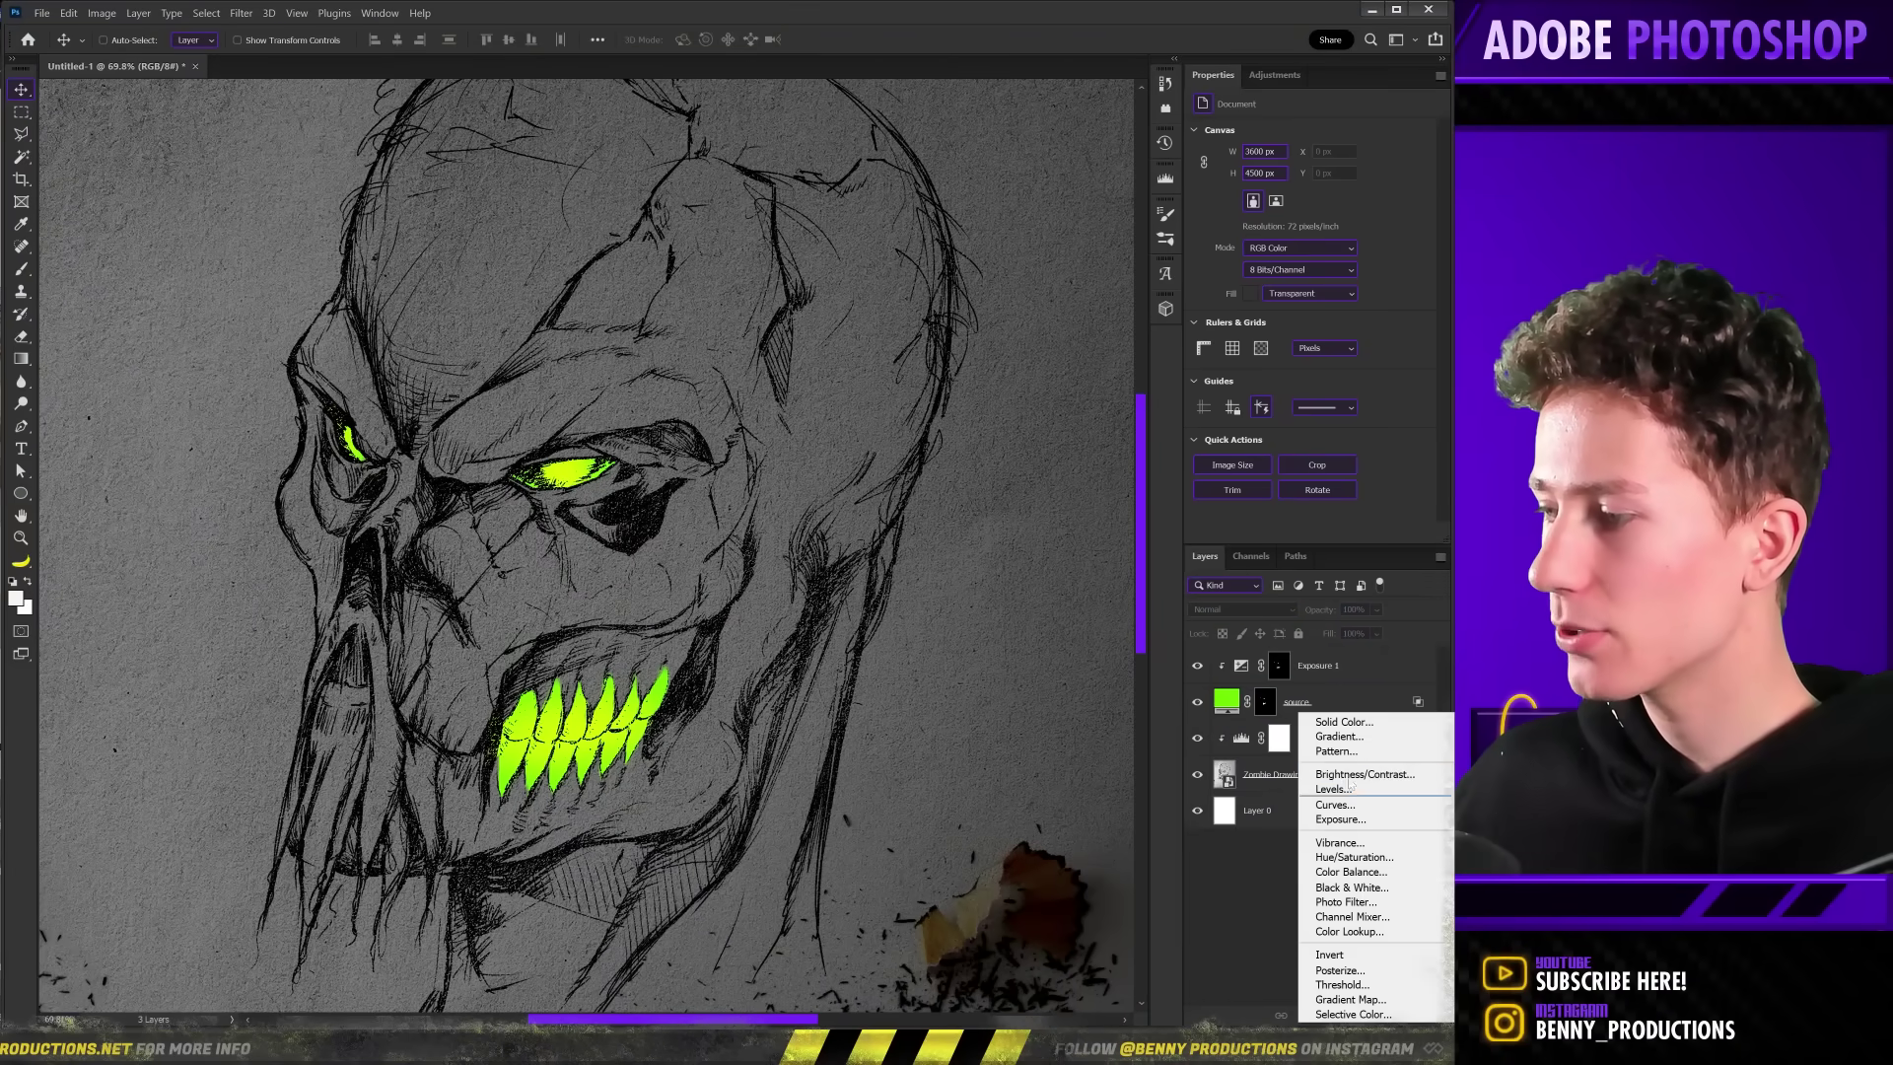
{"action": "left_click", "coordinate": [1343, 722]}
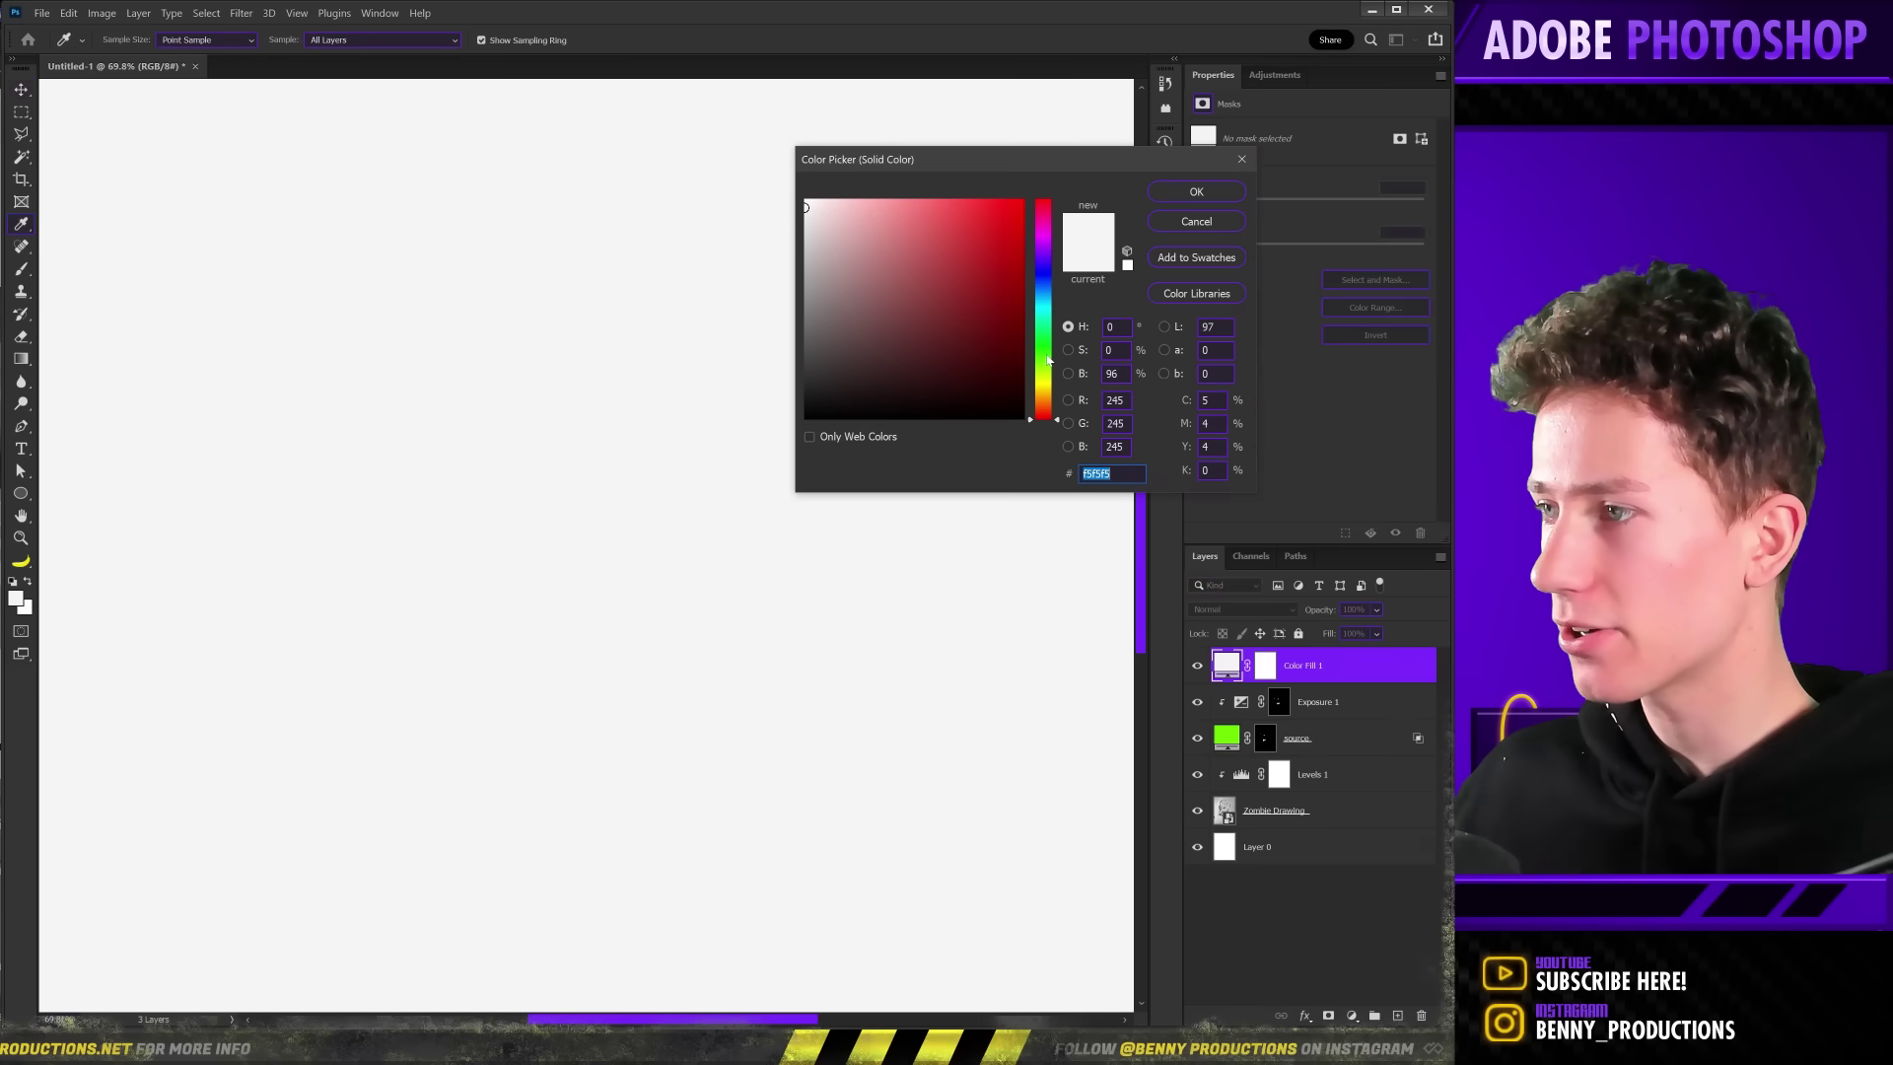
{"action": "left_click", "coordinate": [1045, 361]}
{"action": "left_click_drag", "start_coordinate": [997, 256], "coordinate": [1052, 176]}
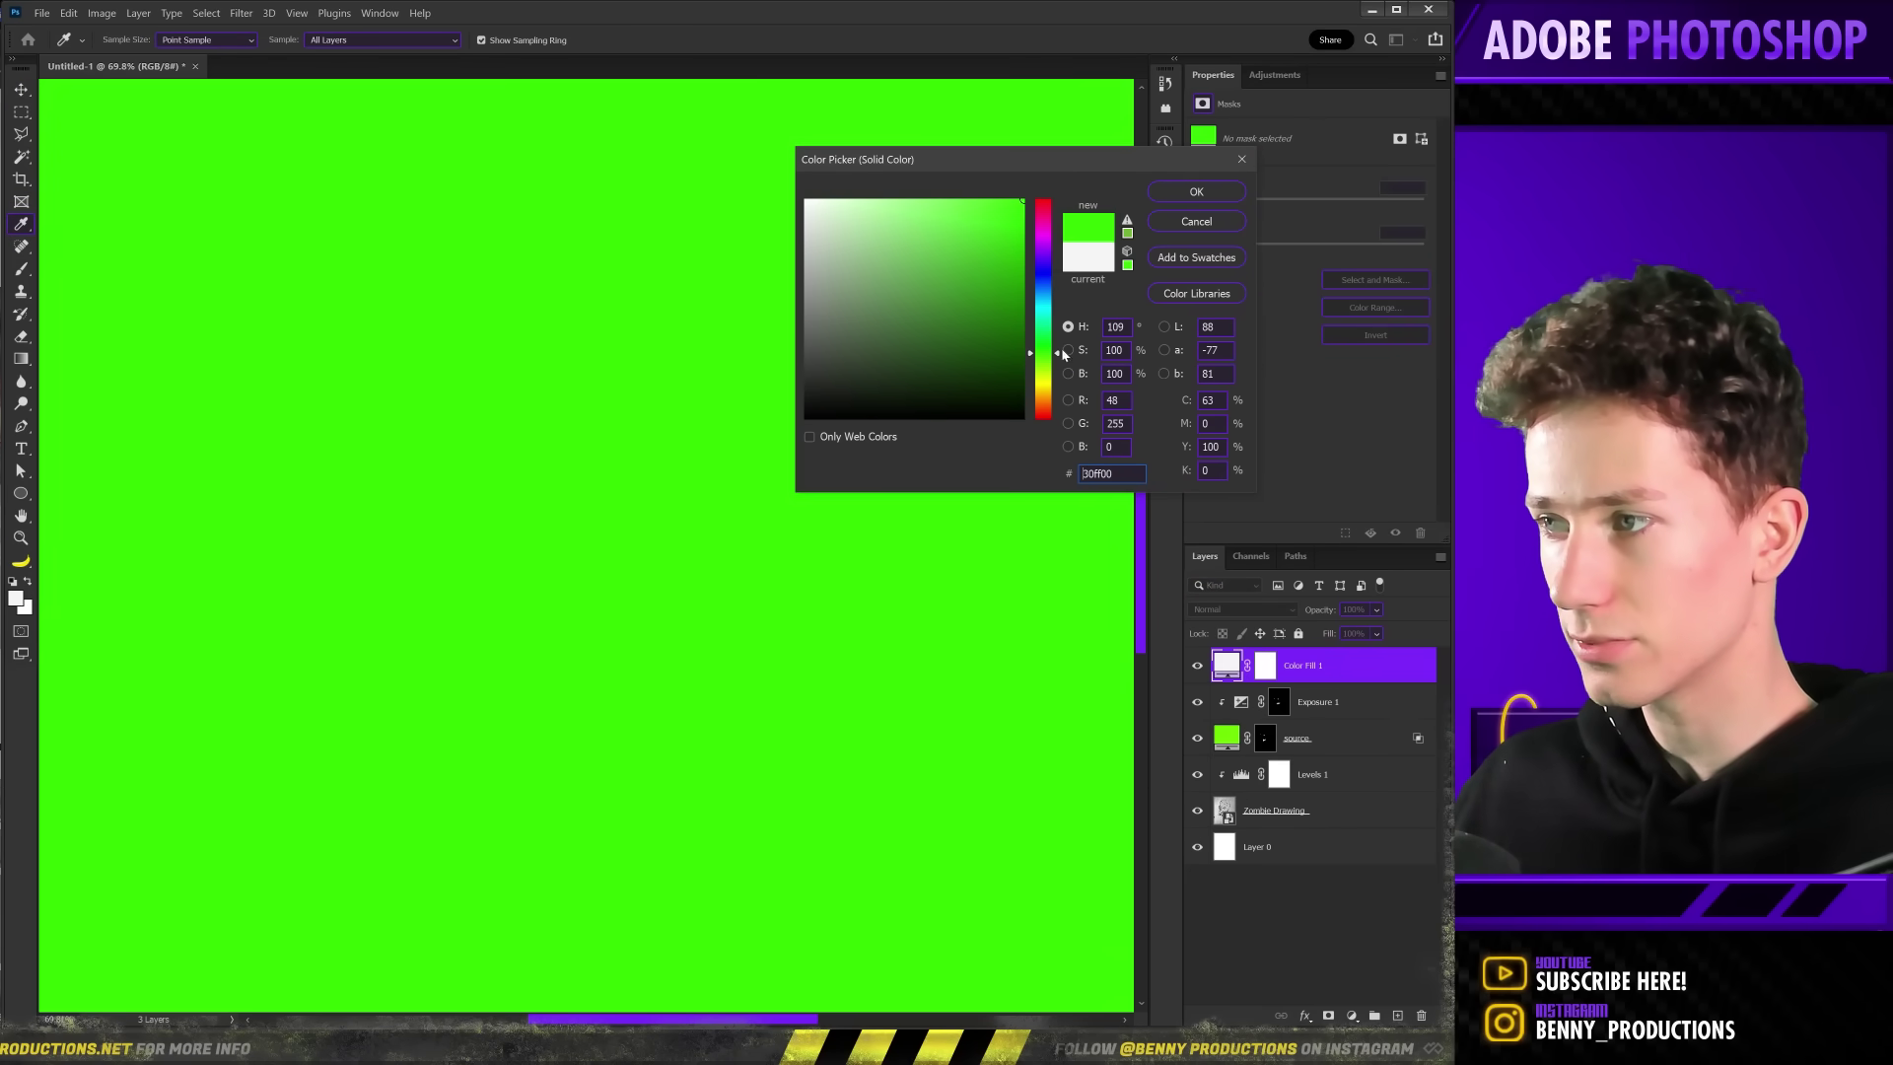
{"action": "key", "text": "Return"}
Set the new fill layer's blend mode to Linear Dodge (Add) and invert its mask to hide the green.
{"action": "left_click", "coordinate": [1240, 609]}
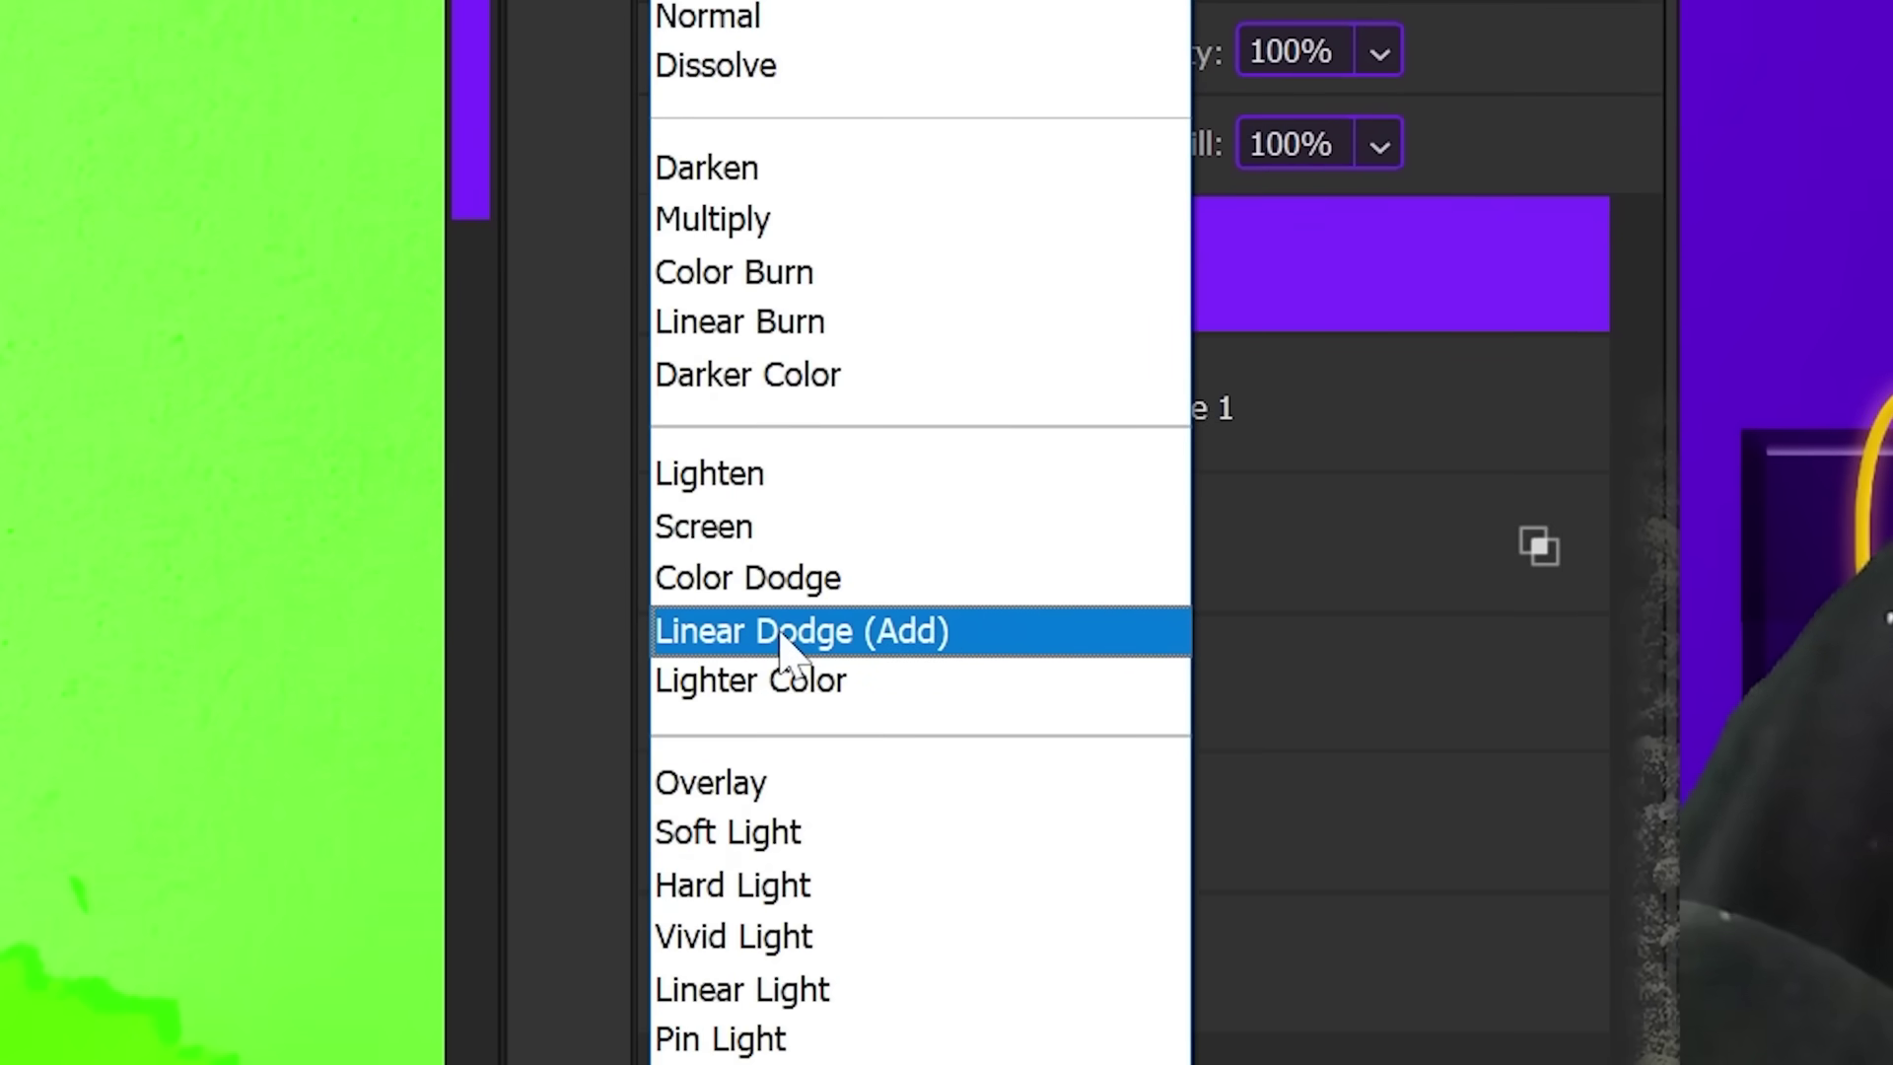
{"action": "left_click", "coordinate": [784, 641]}
{"action": "scroll", "coordinate": [634, 469], "scroll_direction": "up", "scroll_amount": 5}
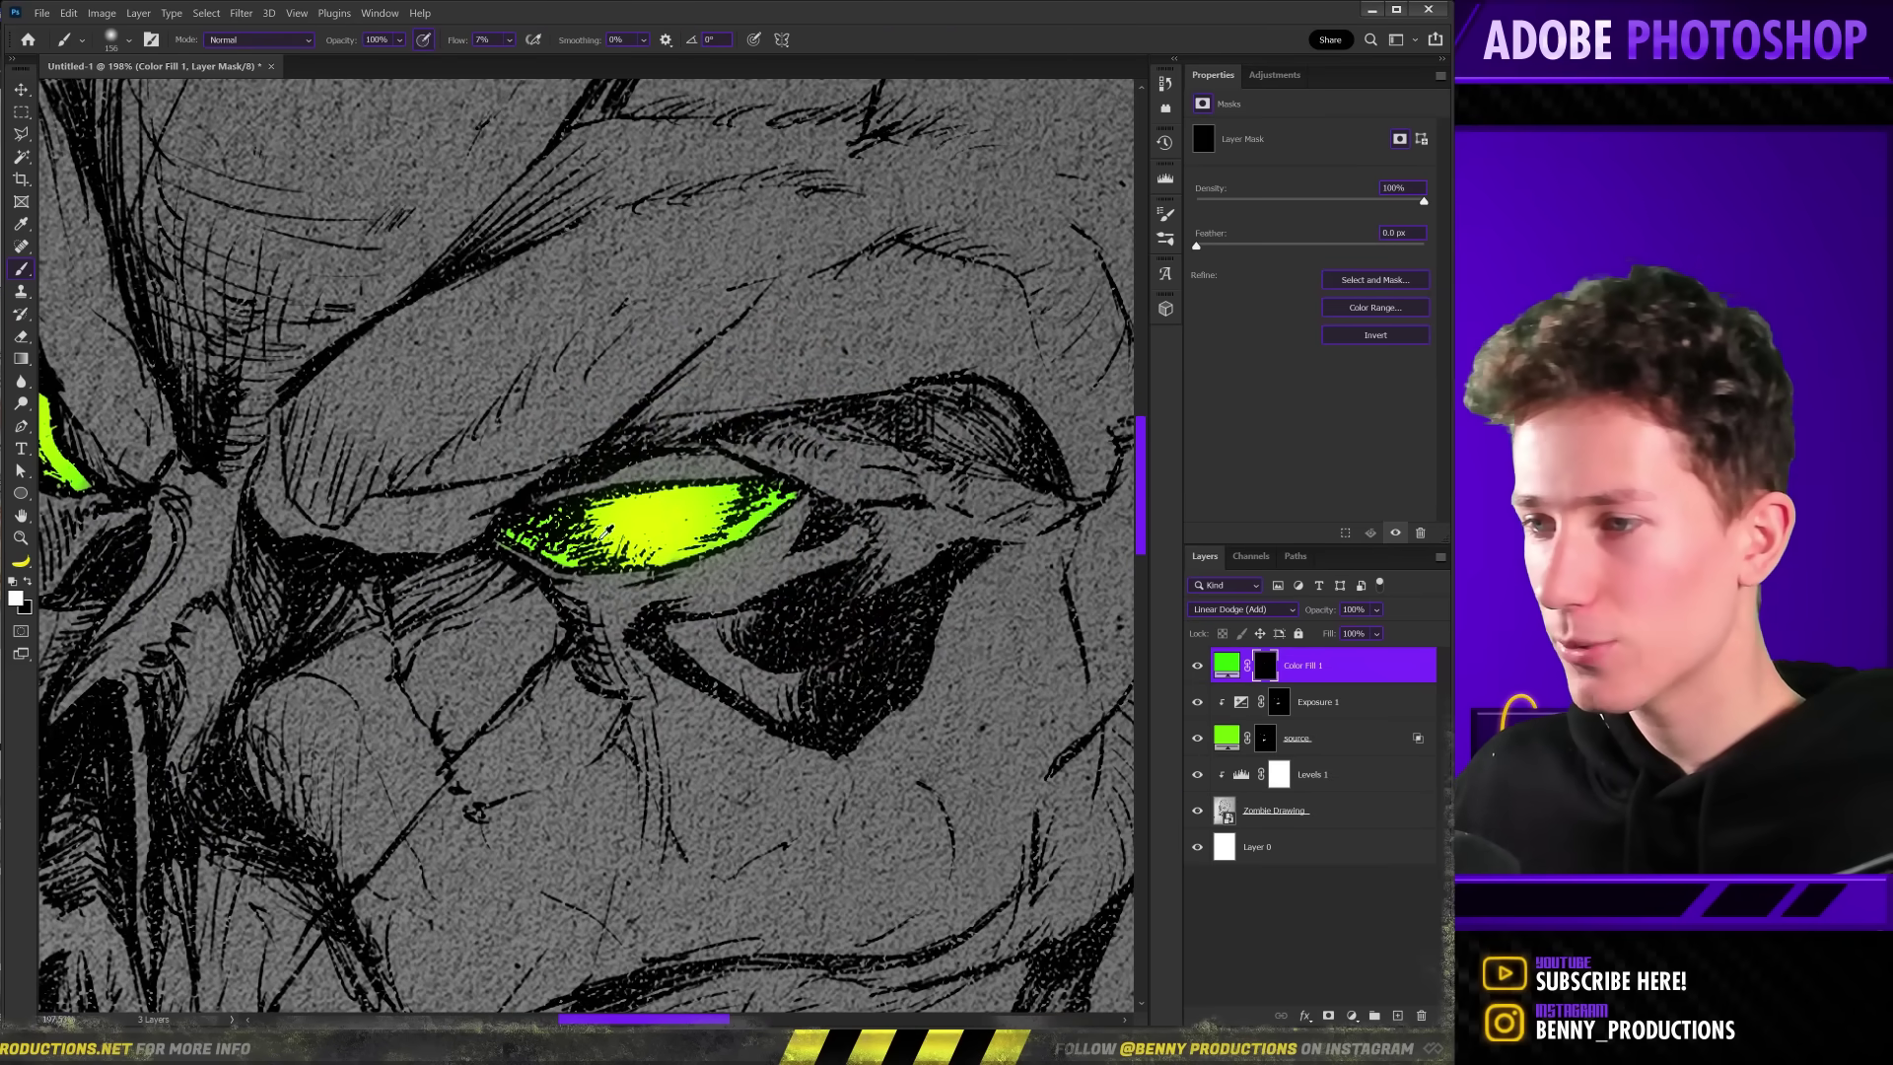
Paint a soft green glow around the larger eye on the top fill's mask with a large soft brush.
{"action": "scroll", "coordinate": [571, 547], "scroll_direction": "down", "scroll_amount": 4}
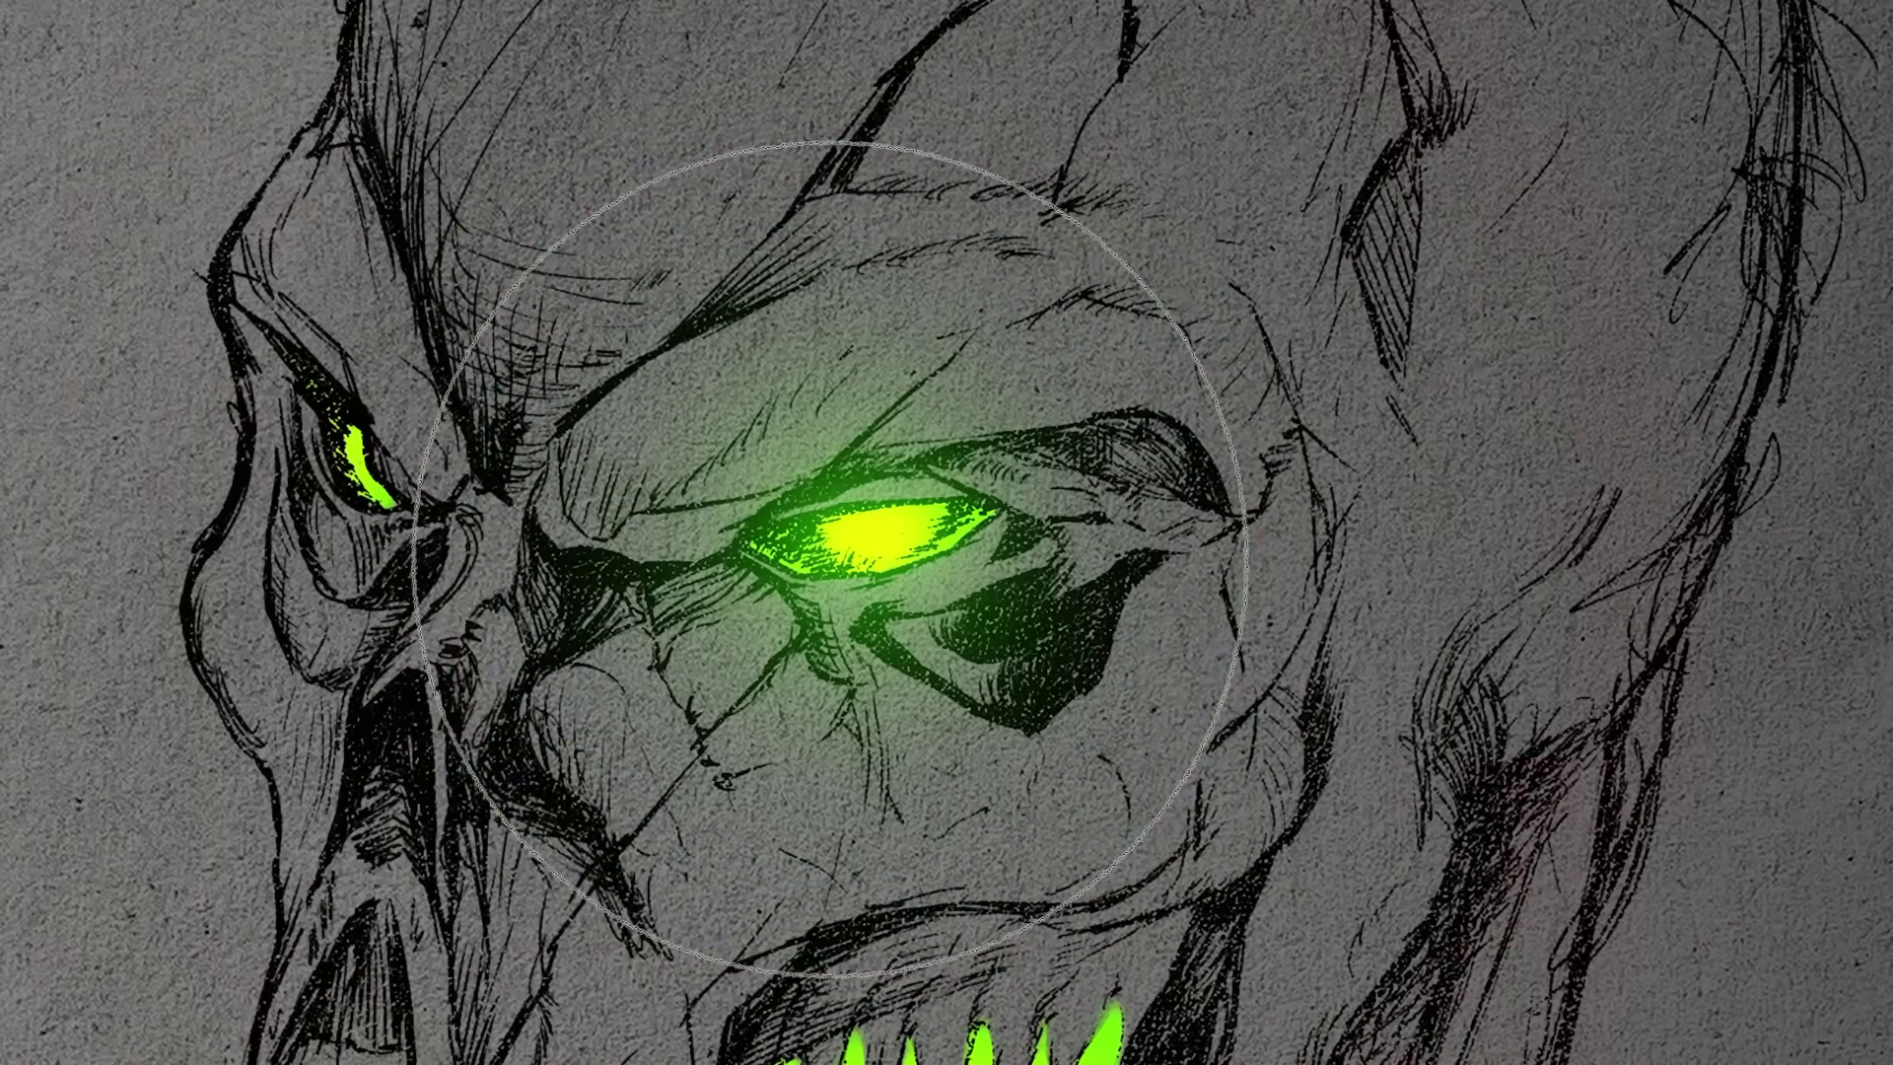
{"action": "left_click_drag", "start_coordinate": [803, 502], "coordinate": [986, 591]}
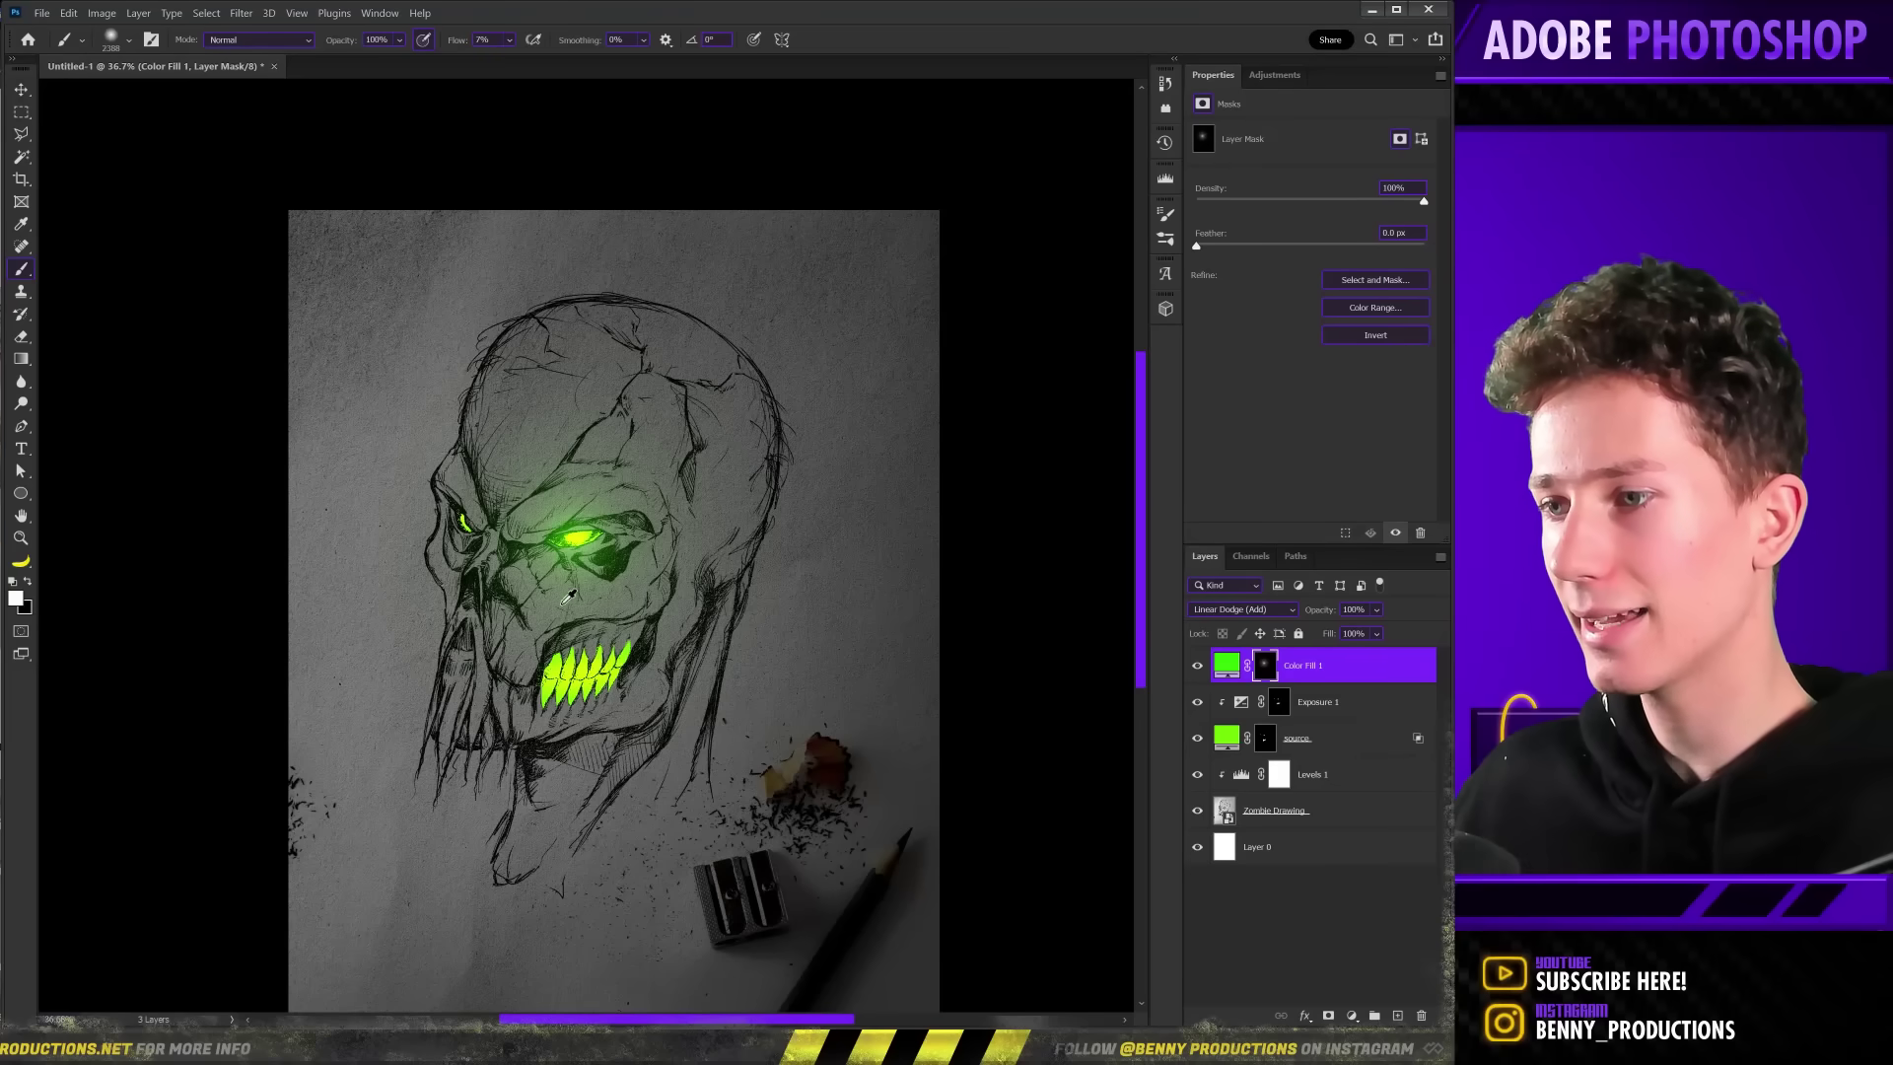
{"action": "scroll", "coordinate": [680, 503], "scroll_direction": "up", "scroll_amount": 3}
{"action": "left_click_drag", "start_coordinate": [676, 498], "coordinate": [788, 503]}
{"action": "scroll", "coordinate": [447, 575], "scroll_direction": "down", "scroll_amount": 3}
{"action": "scroll", "coordinate": [447, 574], "scroll_direction": "up", "scroll_amount": 5}
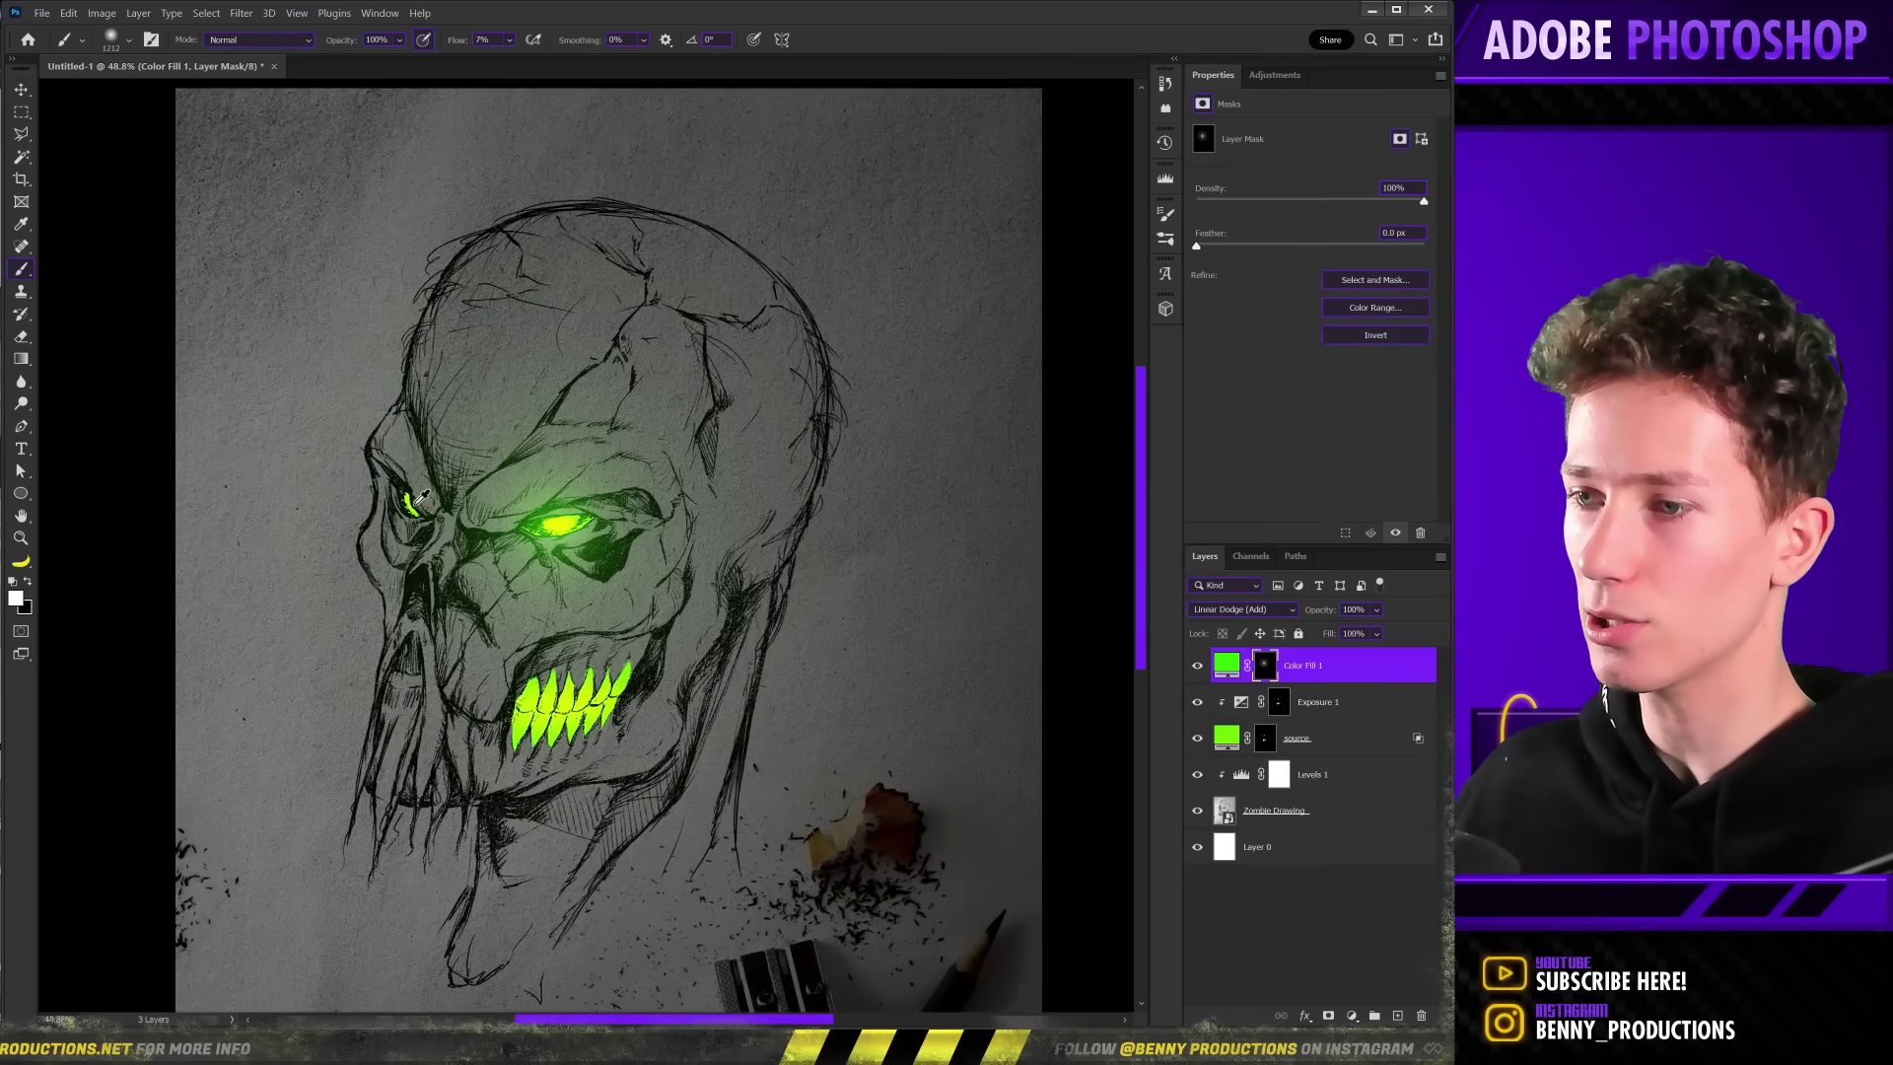
Paint the soft green glow around the smaller eye on the top fill layer's mask.
{"action": "left_click_drag", "start_coordinate": [562, 488], "coordinate": [238, 547]}
{"action": "scroll", "coordinate": [549, 510], "scroll_direction": "down", "scroll_amount": 3}
{"action": "left_click_drag", "start_coordinate": [424, 483], "coordinate": [508, 513]}
{"action": "scroll", "coordinate": [446, 494], "scroll_direction": "down", "scroll_amount": 5}
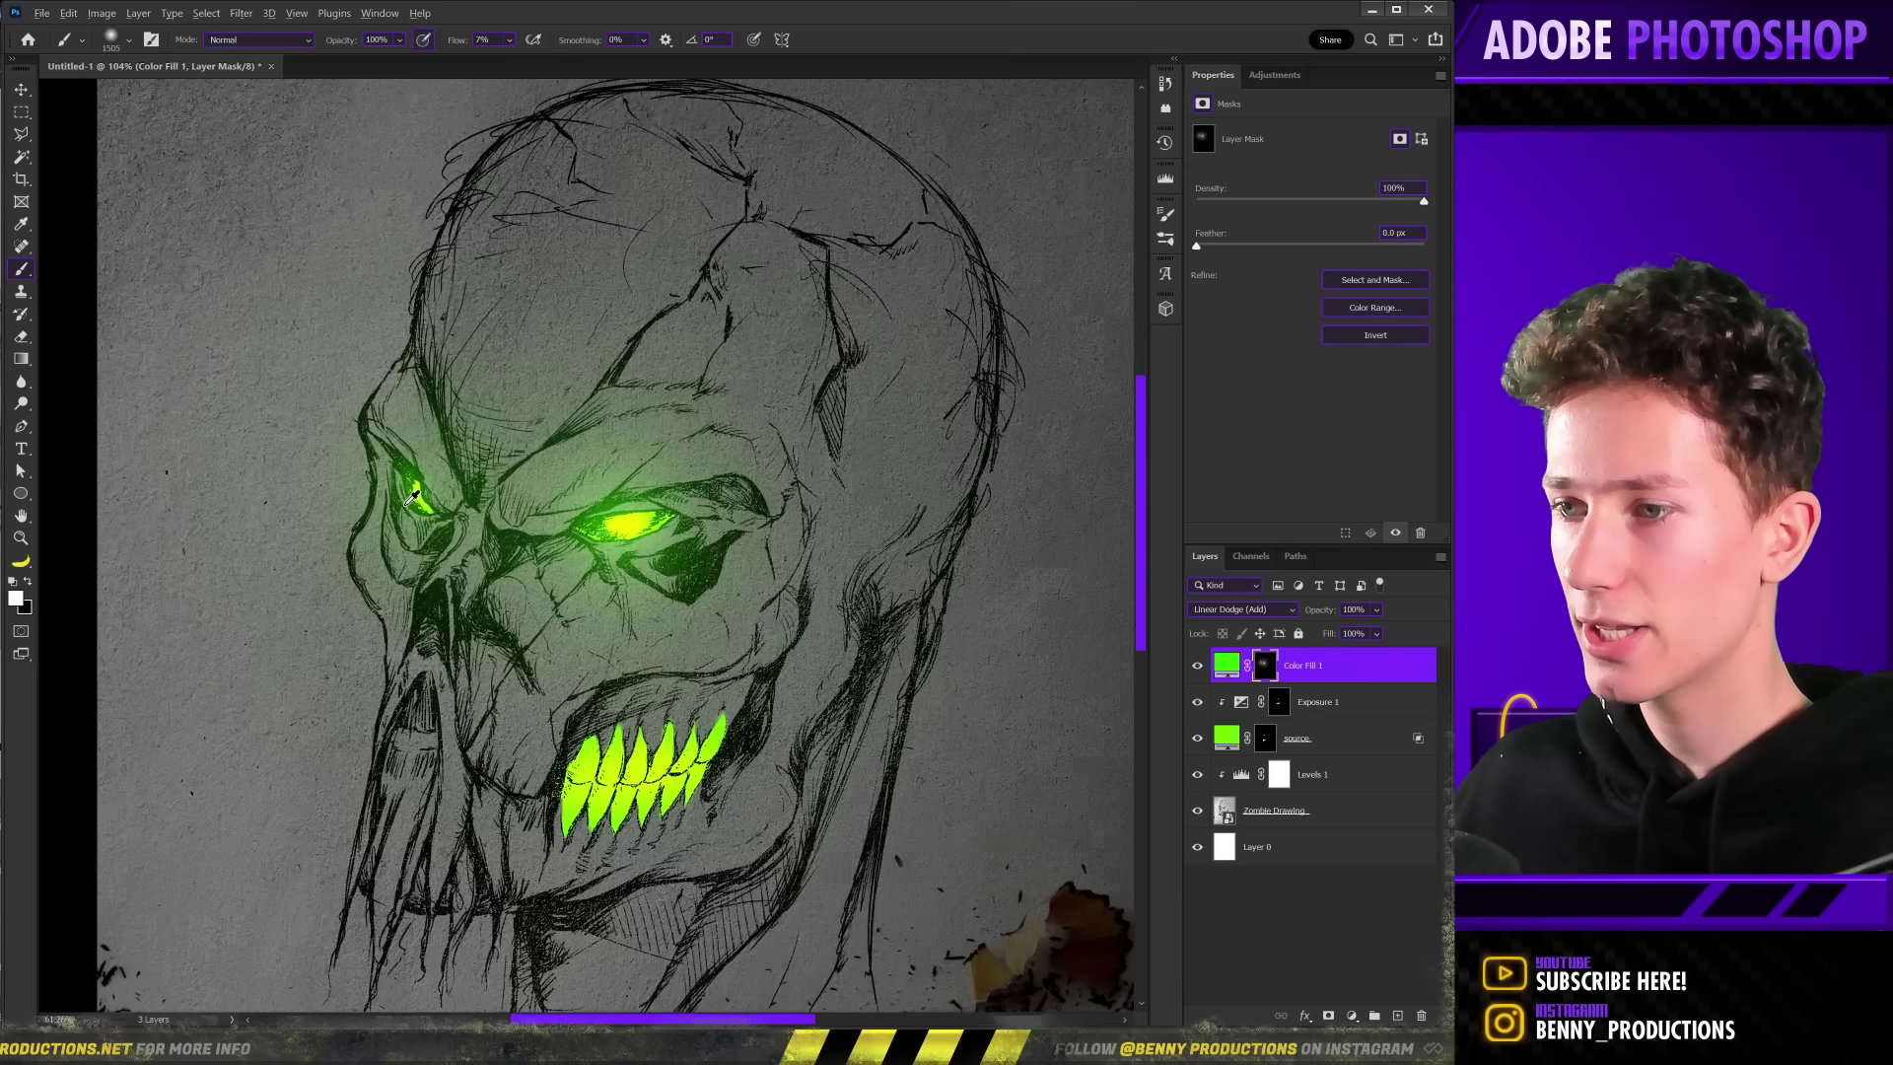
Paint a soft green glow around the teeth on the top fill's mask with a large soft brush, and compare with the layer hidden.
{"action": "scroll", "coordinate": [482, 742], "scroll_direction": "down", "scroll_amount": 1}
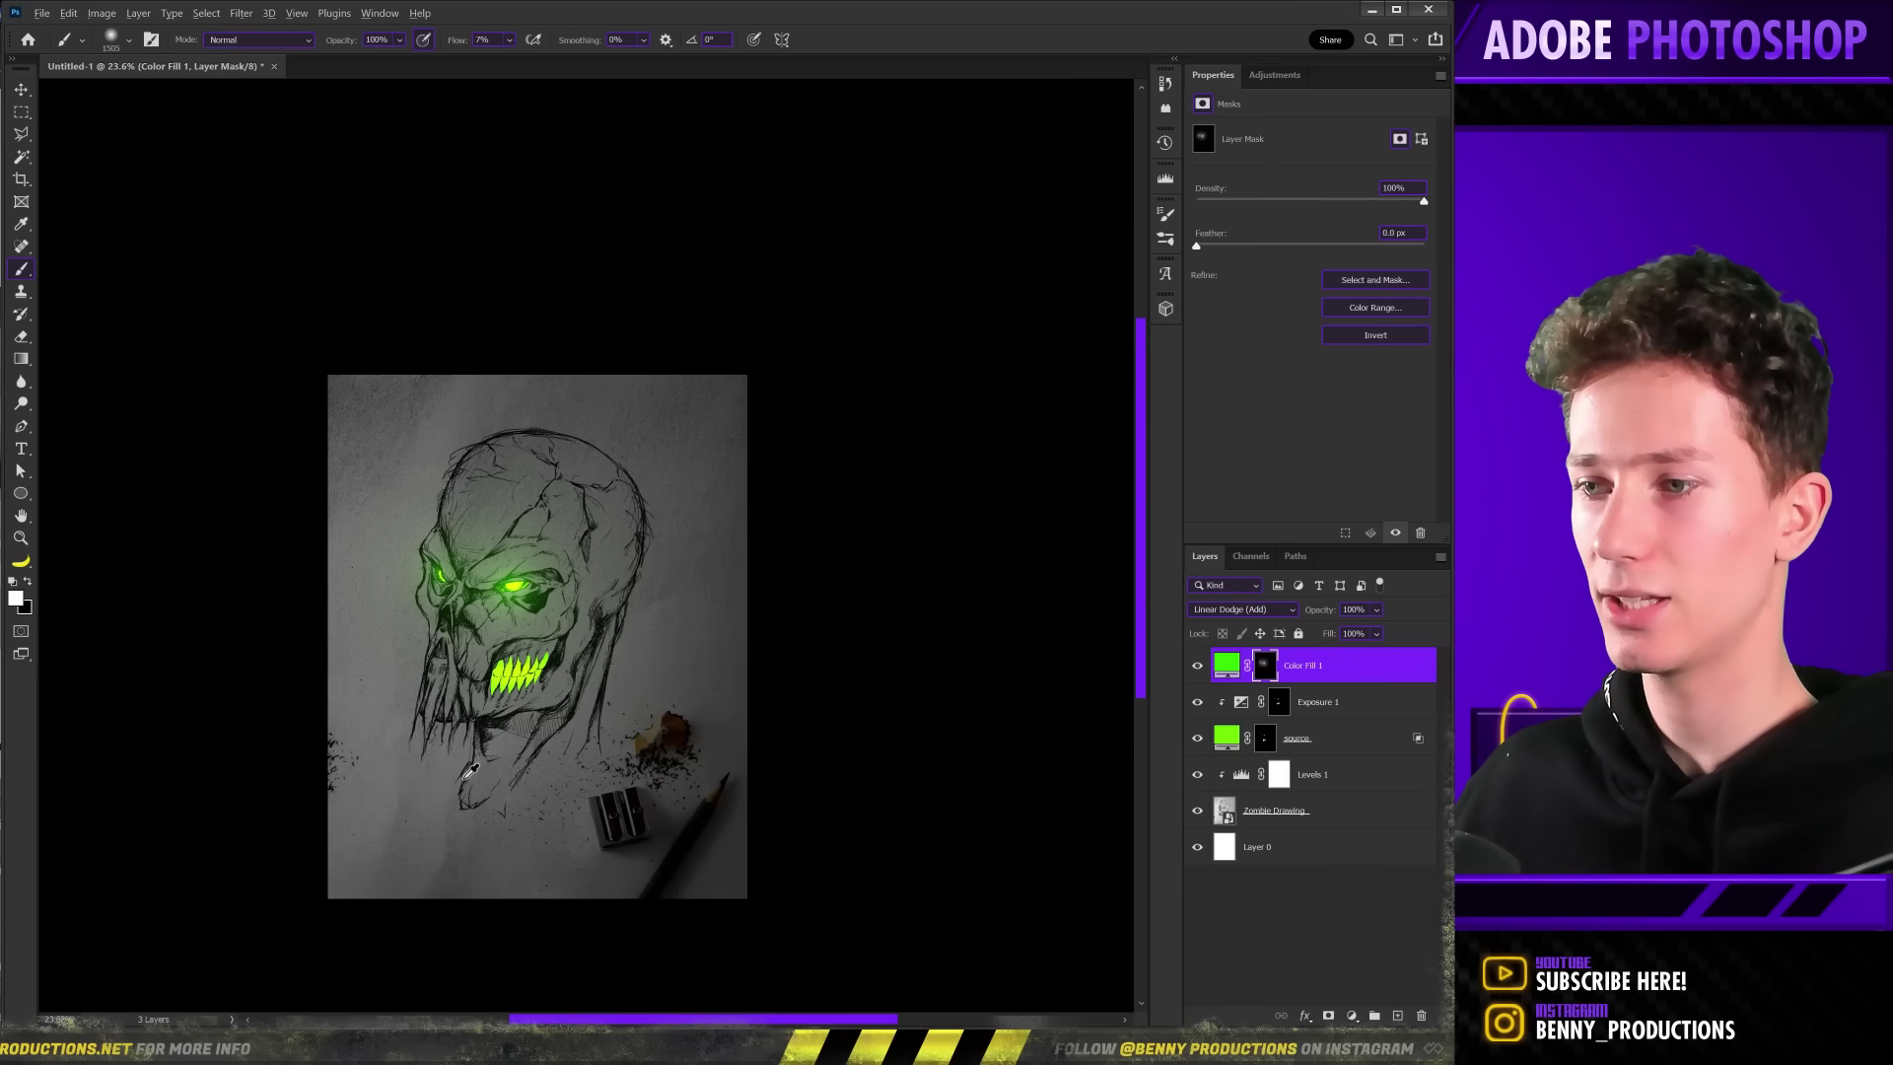
{"action": "scroll", "coordinate": [493, 690], "scroll_direction": "up", "scroll_amount": 4}
{"action": "left_click_drag", "start_coordinate": [537, 651], "coordinate": [493, 651]}
{"action": "scroll", "coordinate": [512, 670], "scroll_direction": "down", "scroll_amount": 3}
{"action": "scroll", "coordinate": [493, 680], "scroll_direction": "up", "scroll_amount": 4}
{"action": "scroll", "coordinate": [581, 636], "scroll_direction": "up", "scroll_amount": 2}
{"action": "mouse_move", "coordinate": [631, 592]}
{"action": "left_mouse_down"}
{"action": "mouse_move", "coordinate": [690, 572]}
{"action": "mouse_move", "coordinate": [631, 591]}
{"action": "left_mouse_up"}
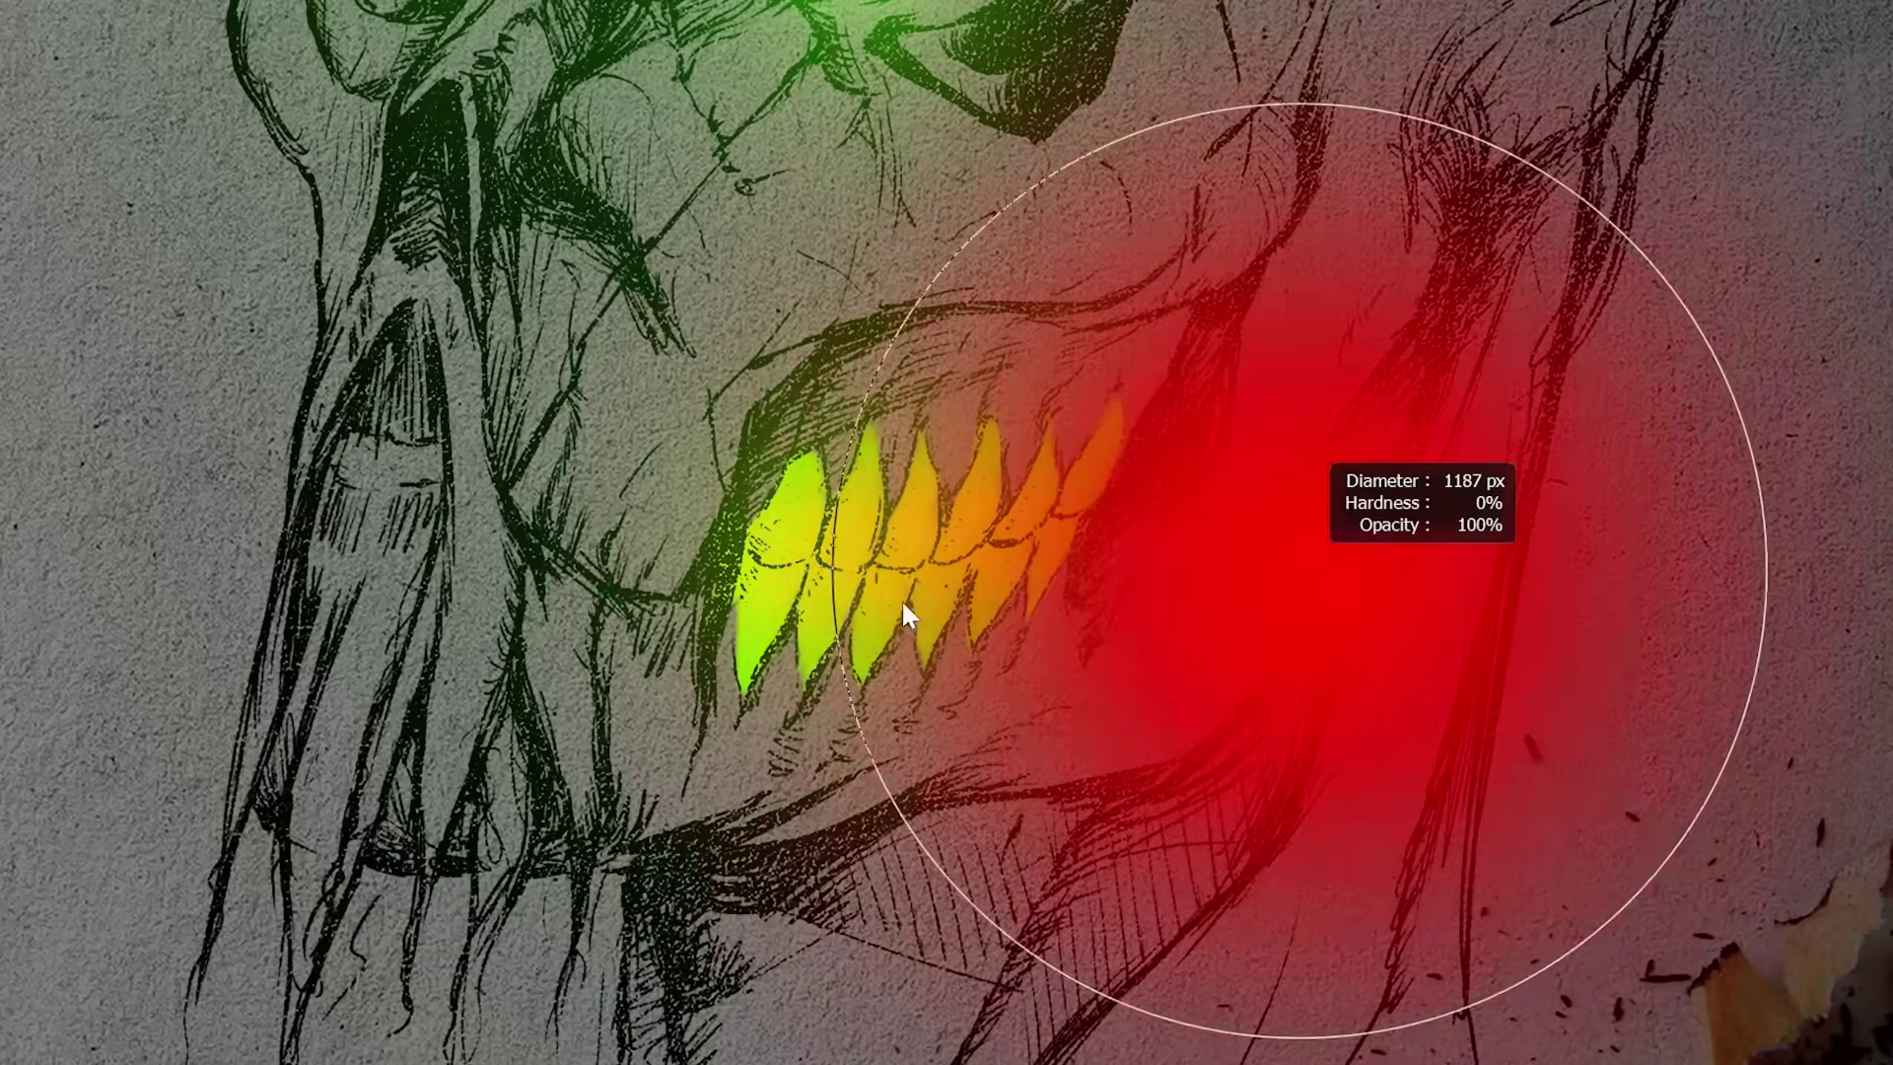
{"action": "left_click_drag", "start_coordinate": [901, 599], "coordinate": [1122, 536]}
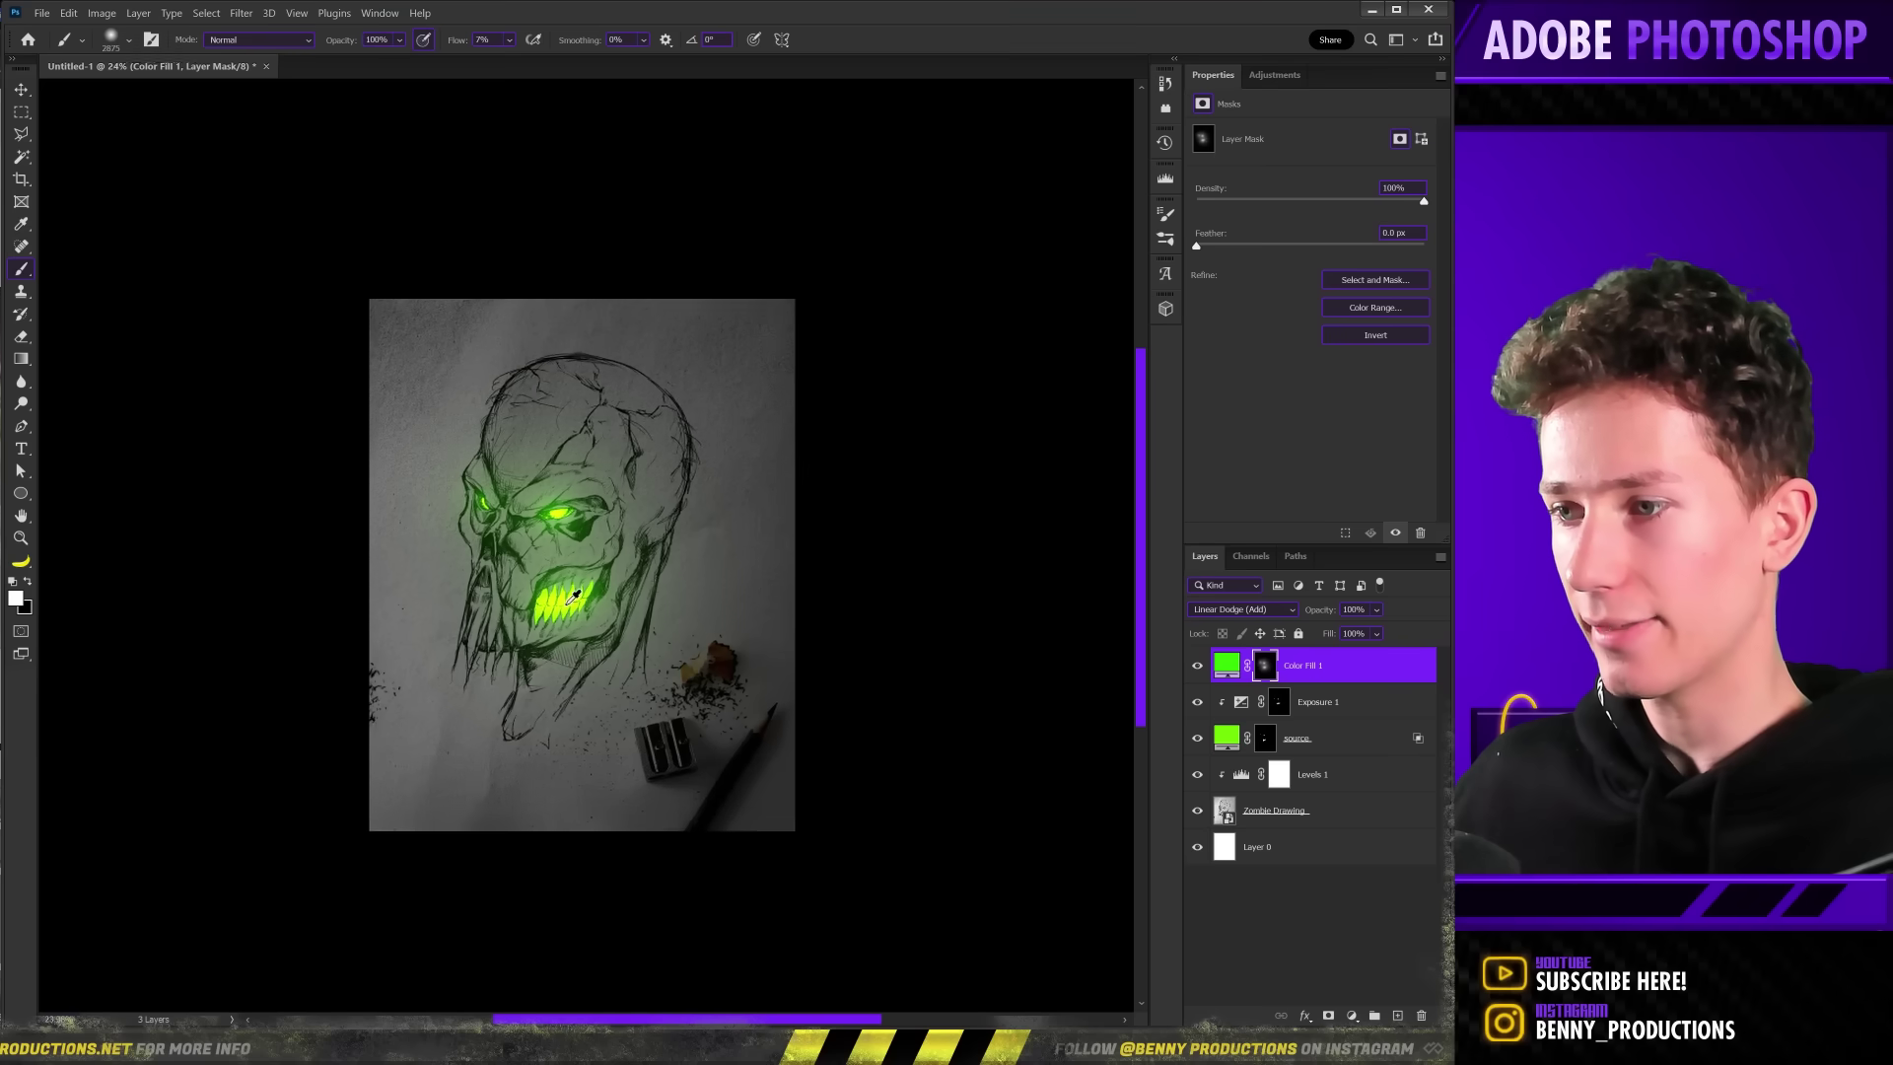
{"action": "scroll", "coordinate": [657, 706], "scroll_direction": "up", "scroll_amount": 4}
{"action": "left_click", "coordinate": [1198, 668]}
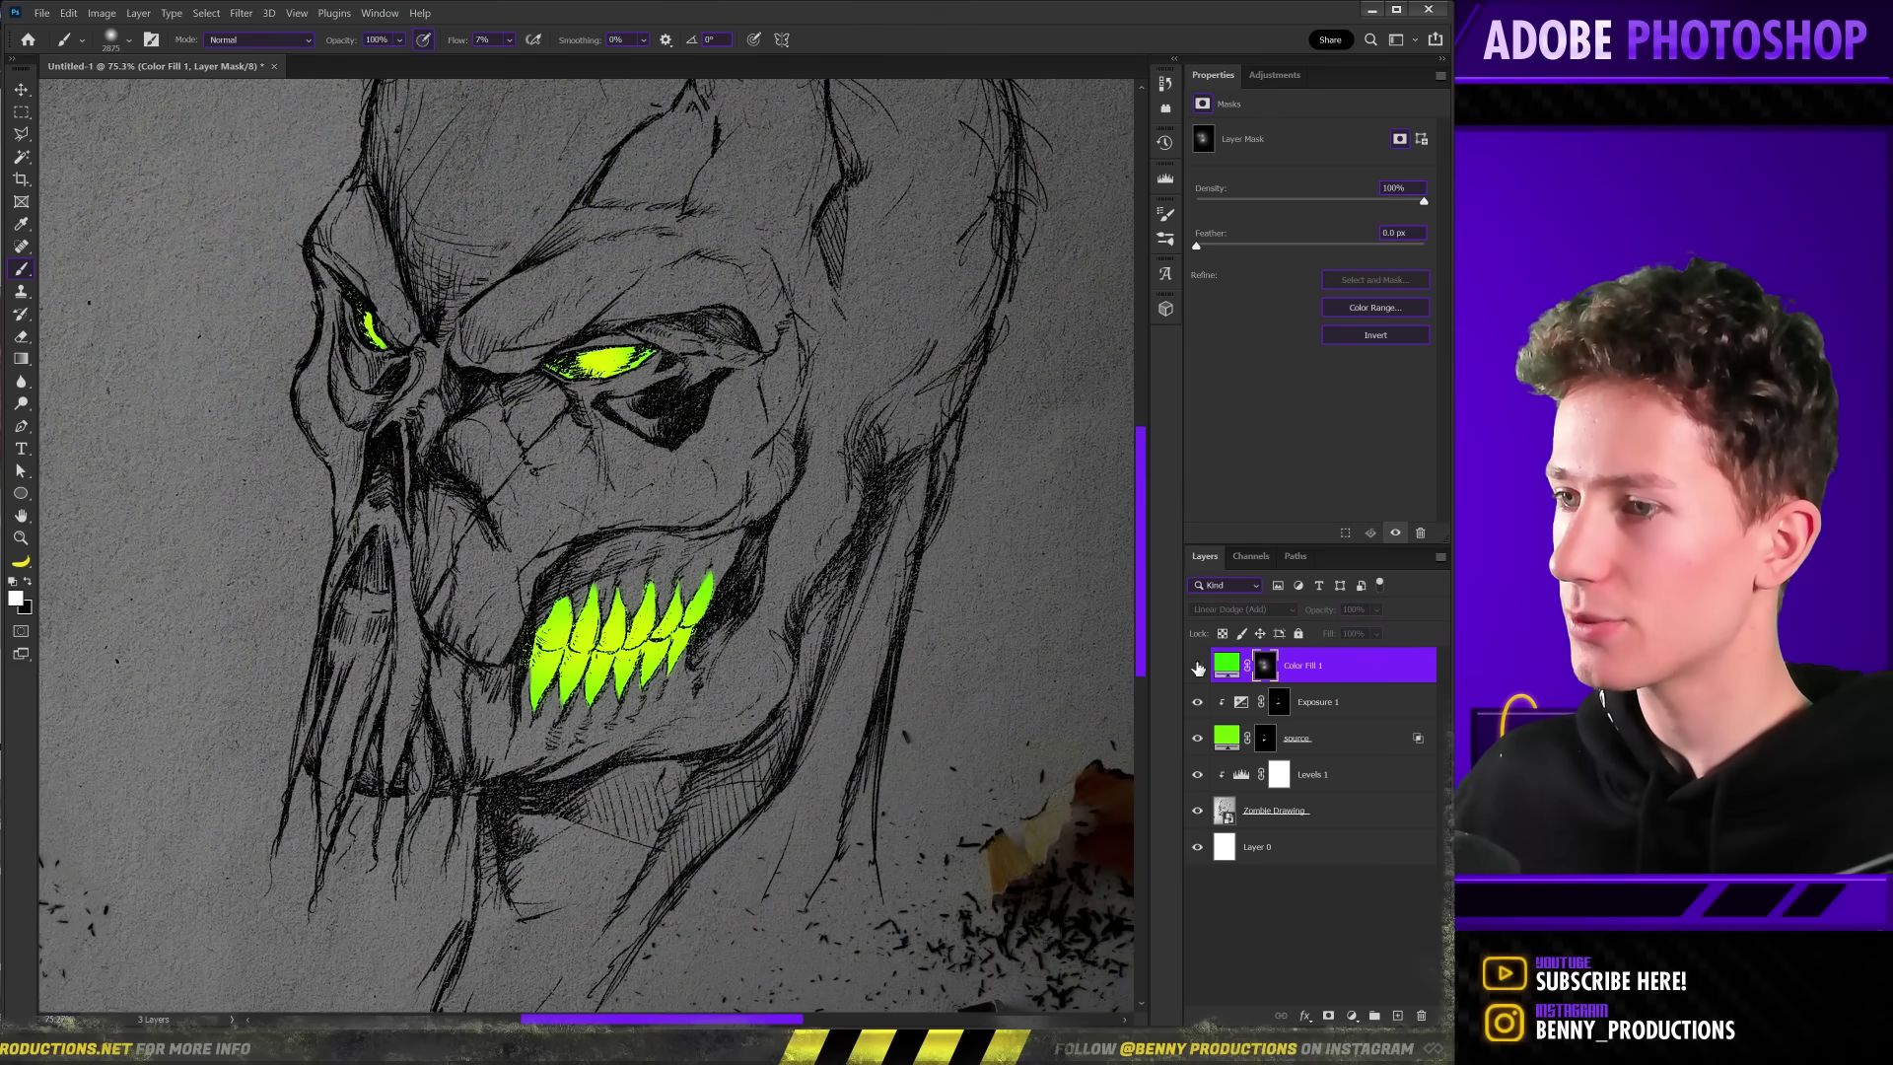
{"action": "left_click", "coordinate": [1198, 669]}
Duplicate the top green fill layer beneath the original without its mask, and give the copy a black mask.
{"action": "scroll", "coordinate": [754, 824], "scroll_direction": "up", "scroll_amount": 1}
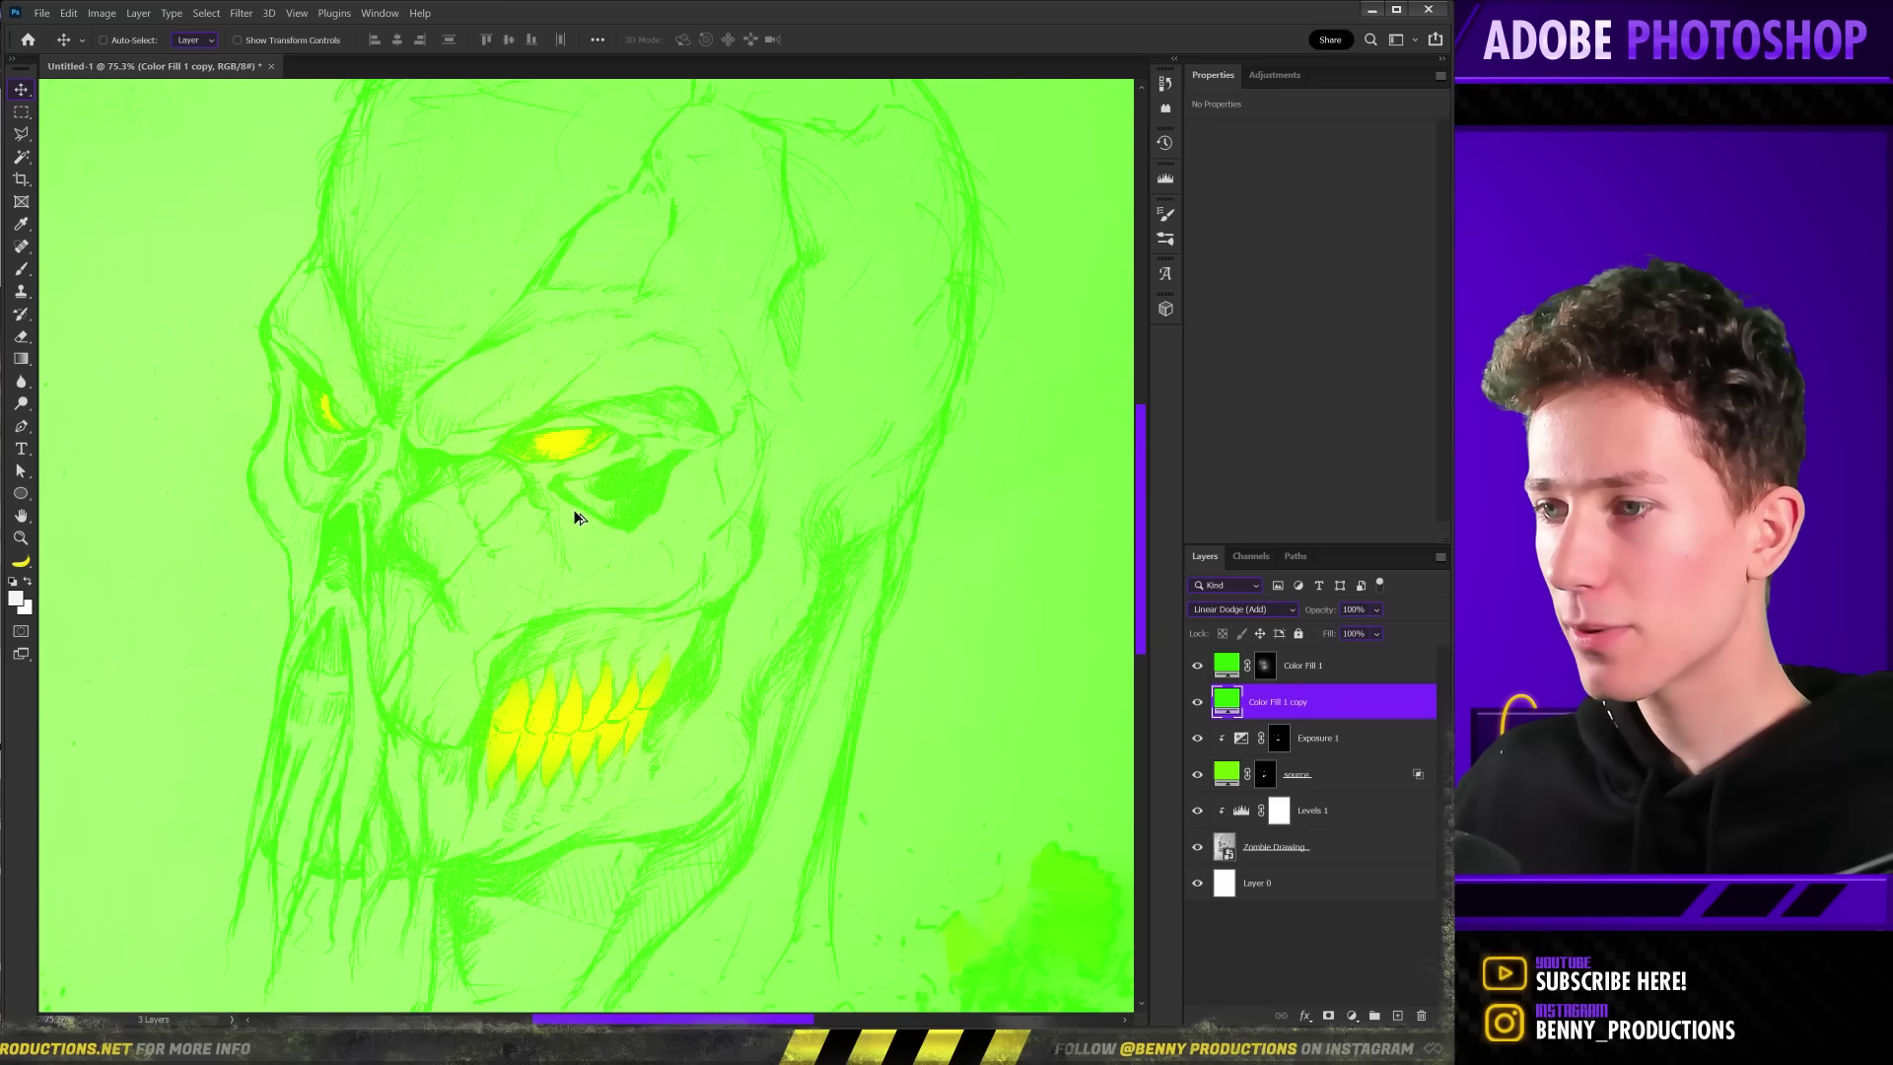
{"action": "scroll", "coordinate": [578, 518], "scroll_direction": "down", "scroll_amount": 3}
{"action": "scroll", "coordinate": [498, 493], "scroll_direction": "up", "scroll_amount": 3}
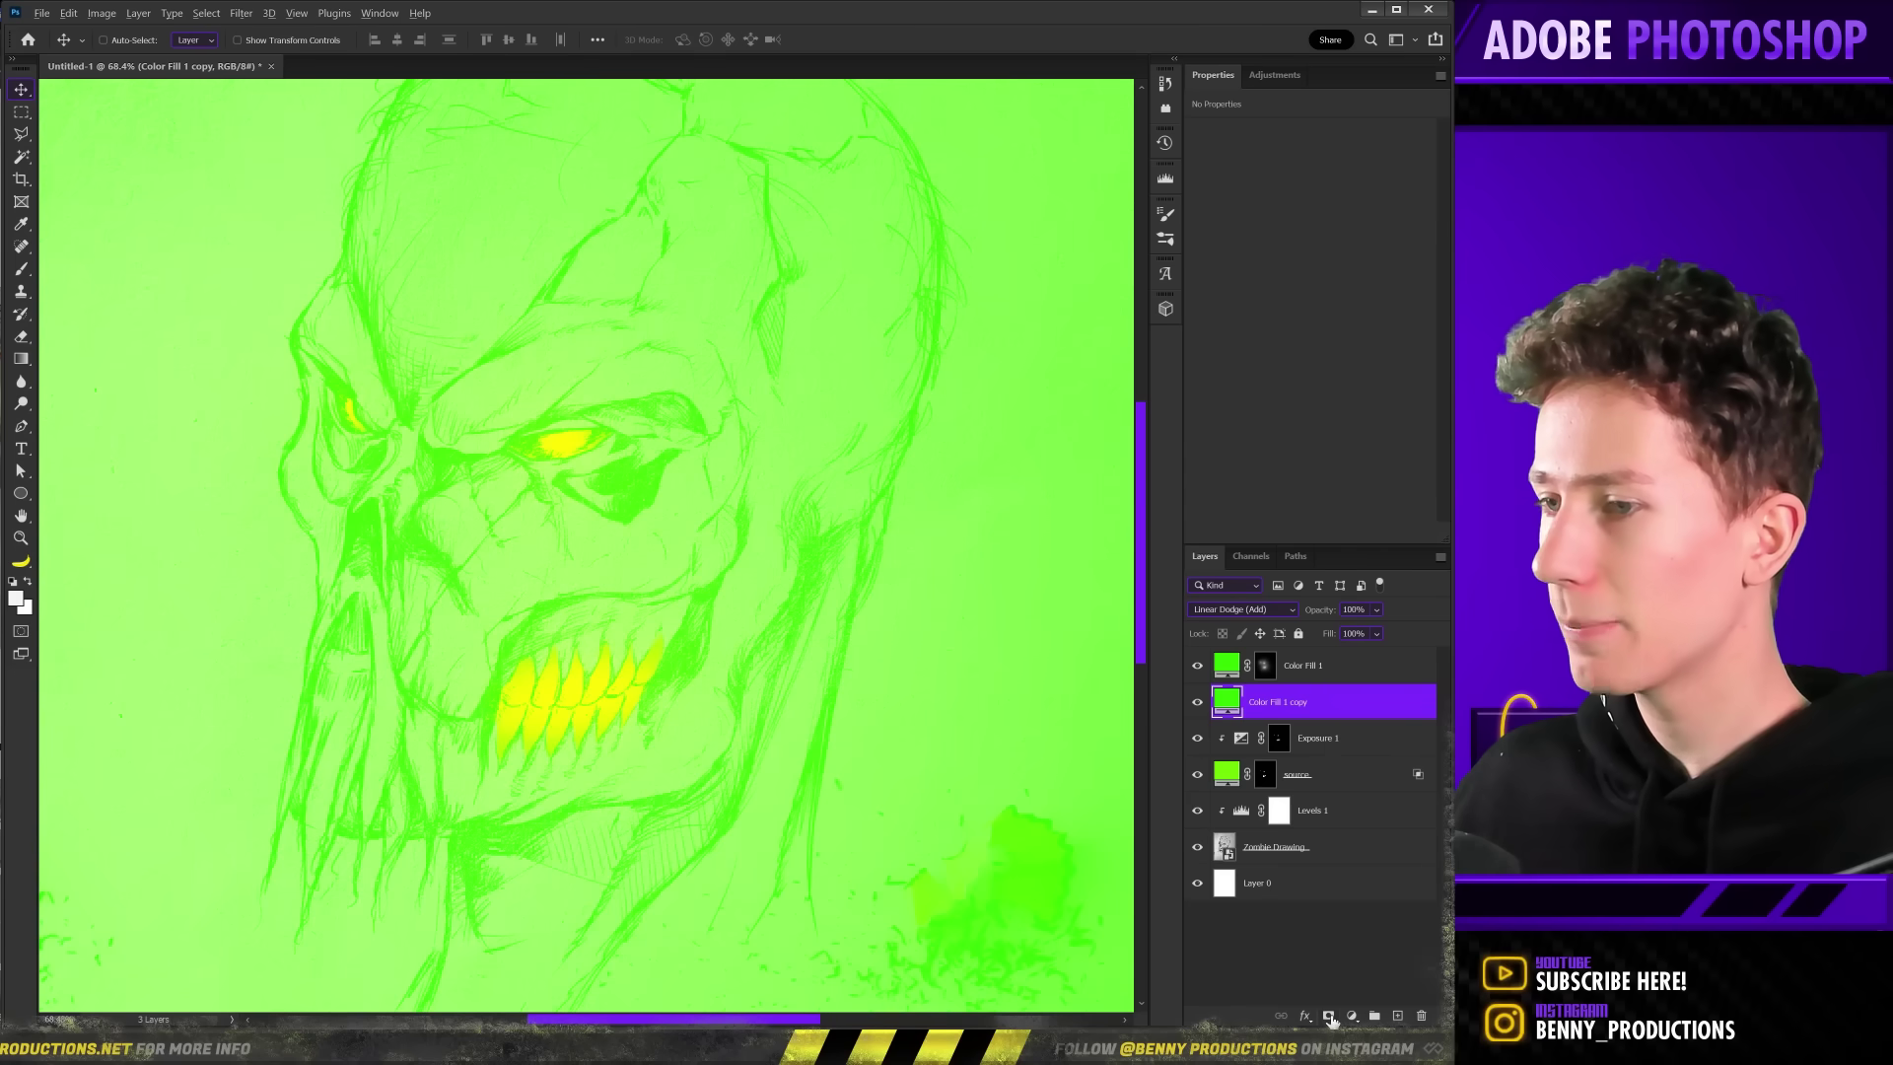
{"action": "key", "text": "ctrl+i"}
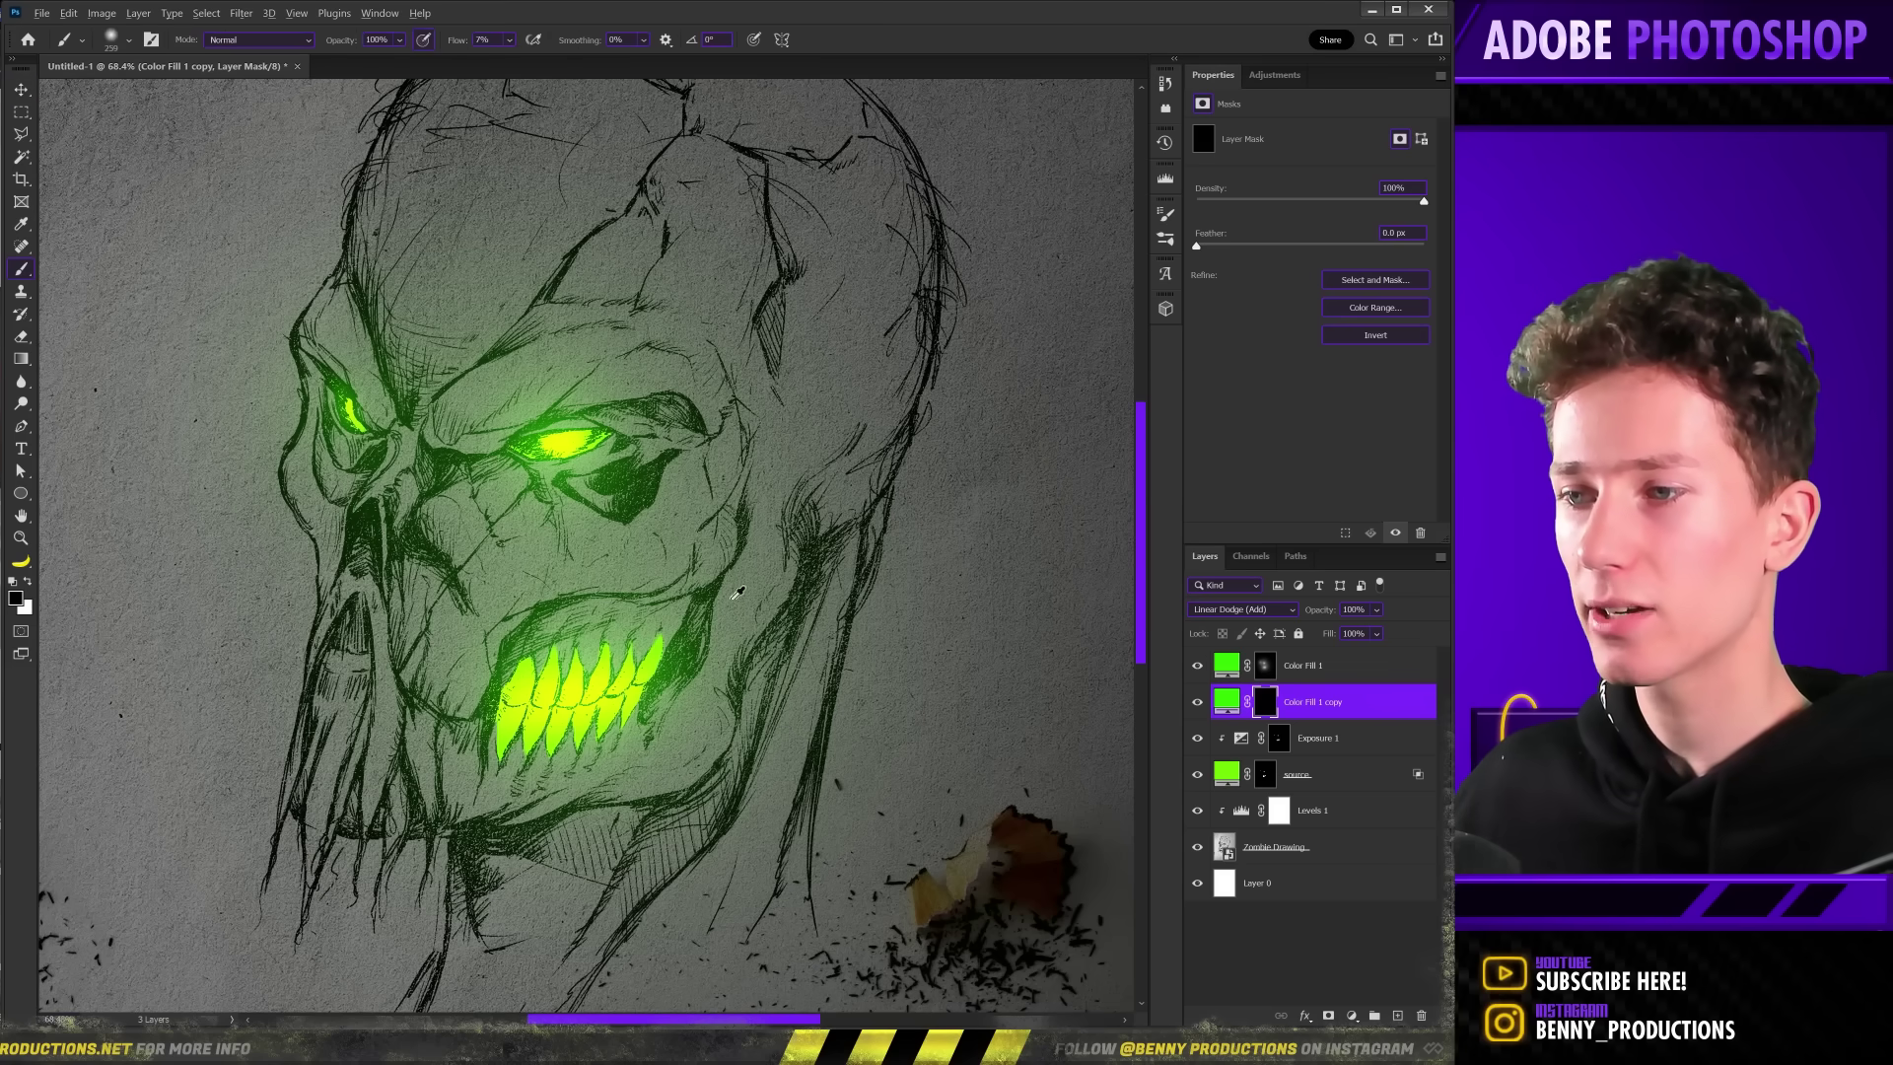
Paint a test spot by the larger eye and adjust the copy's Blend If underlying dark slider, split, to keep the pencil lines dark.
{"action": "scroll", "coordinate": [592, 464], "scroll_direction": "up", "scroll_amount": 6}
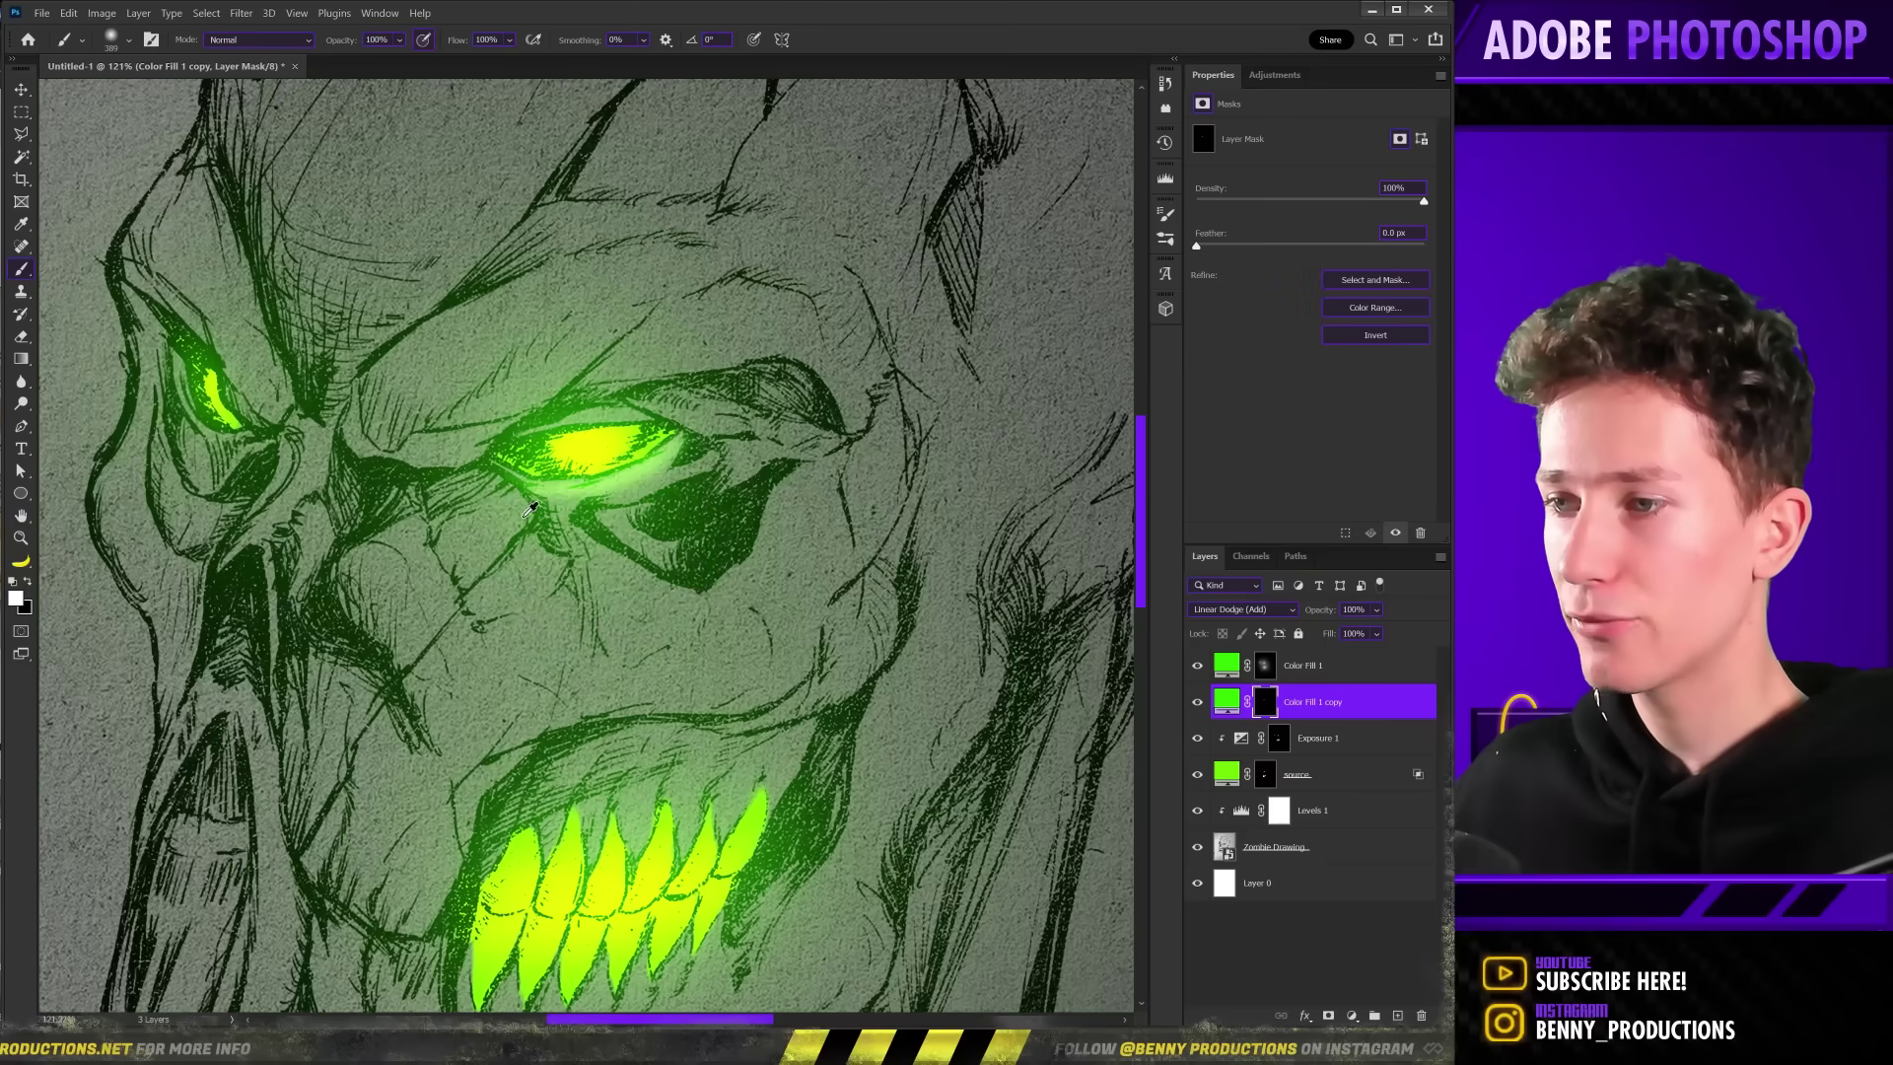
{"action": "left_click_drag", "start_coordinate": [621, 557], "coordinate": [552, 483]}
{"action": "double_click", "coordinate": [1296, 718]}
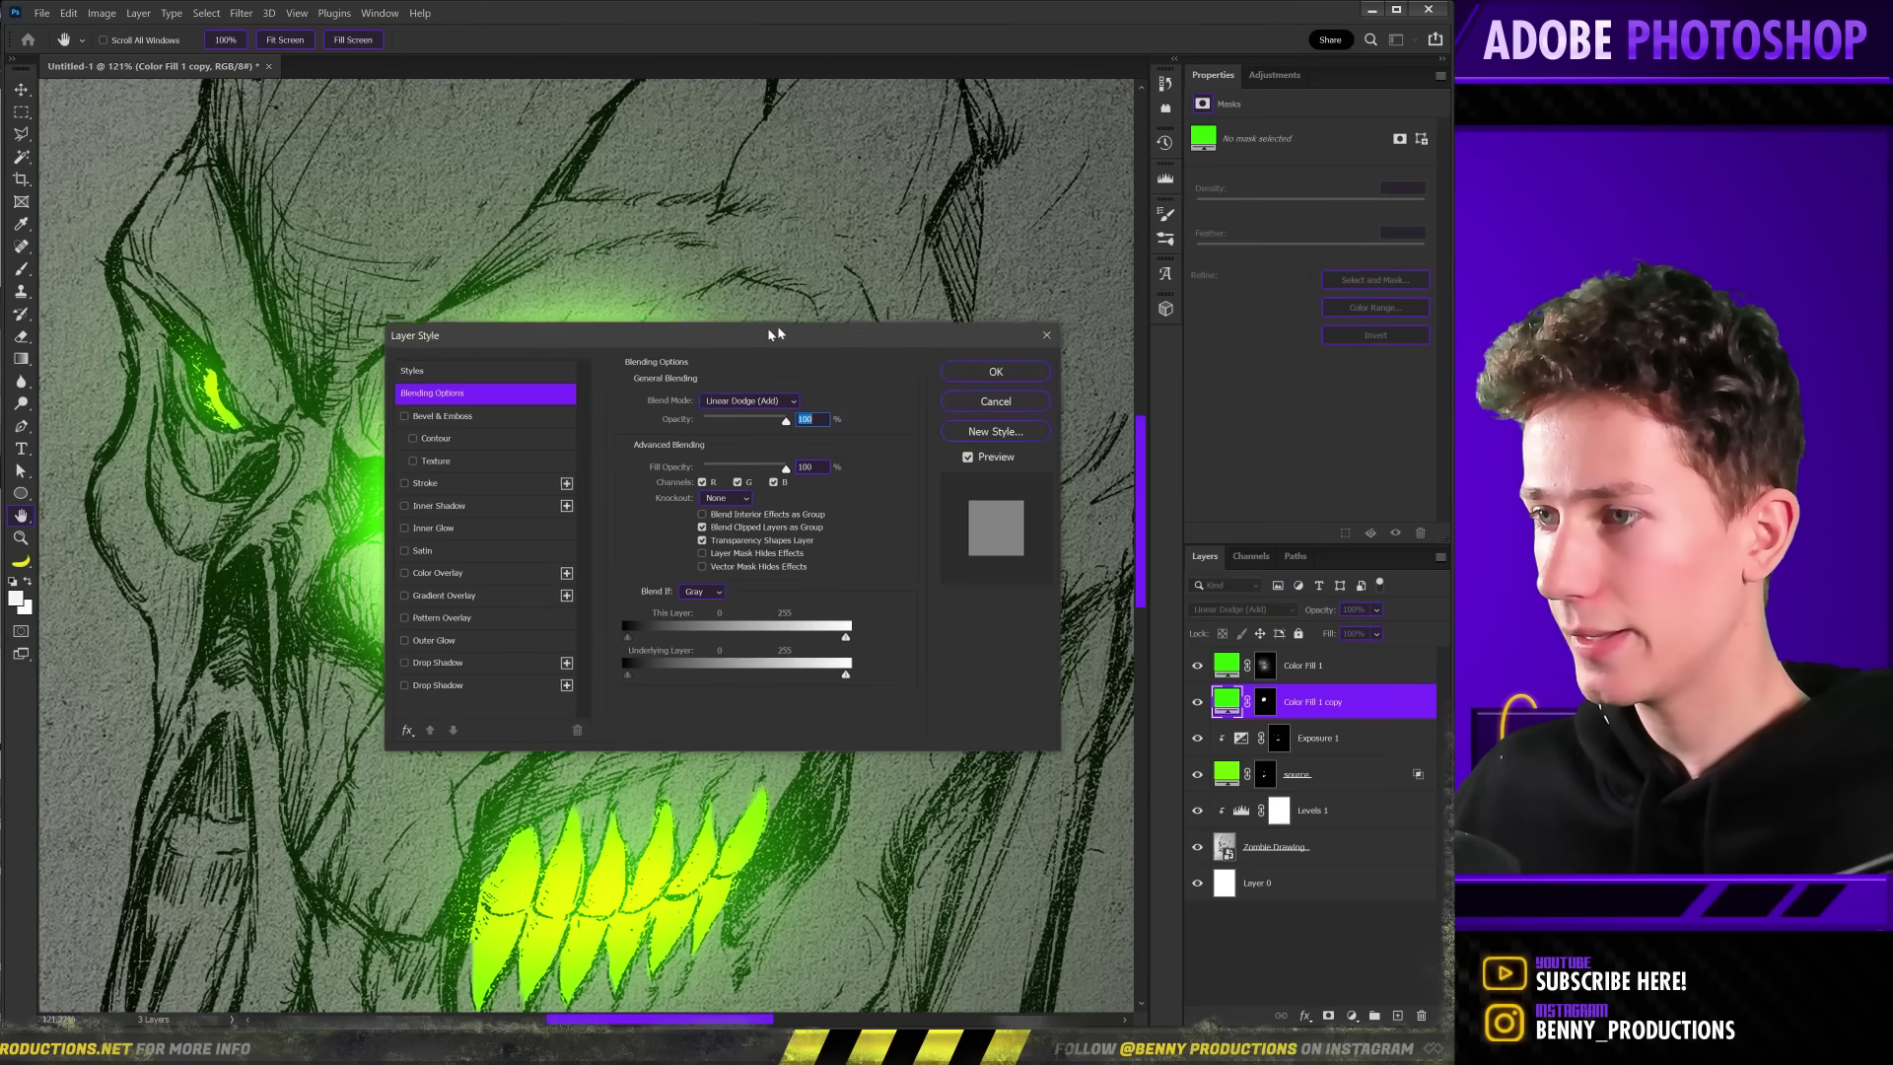
{"action": "left_click_drag", "start_coordinate": [709, 321], "coordinate": [1035, 225]}
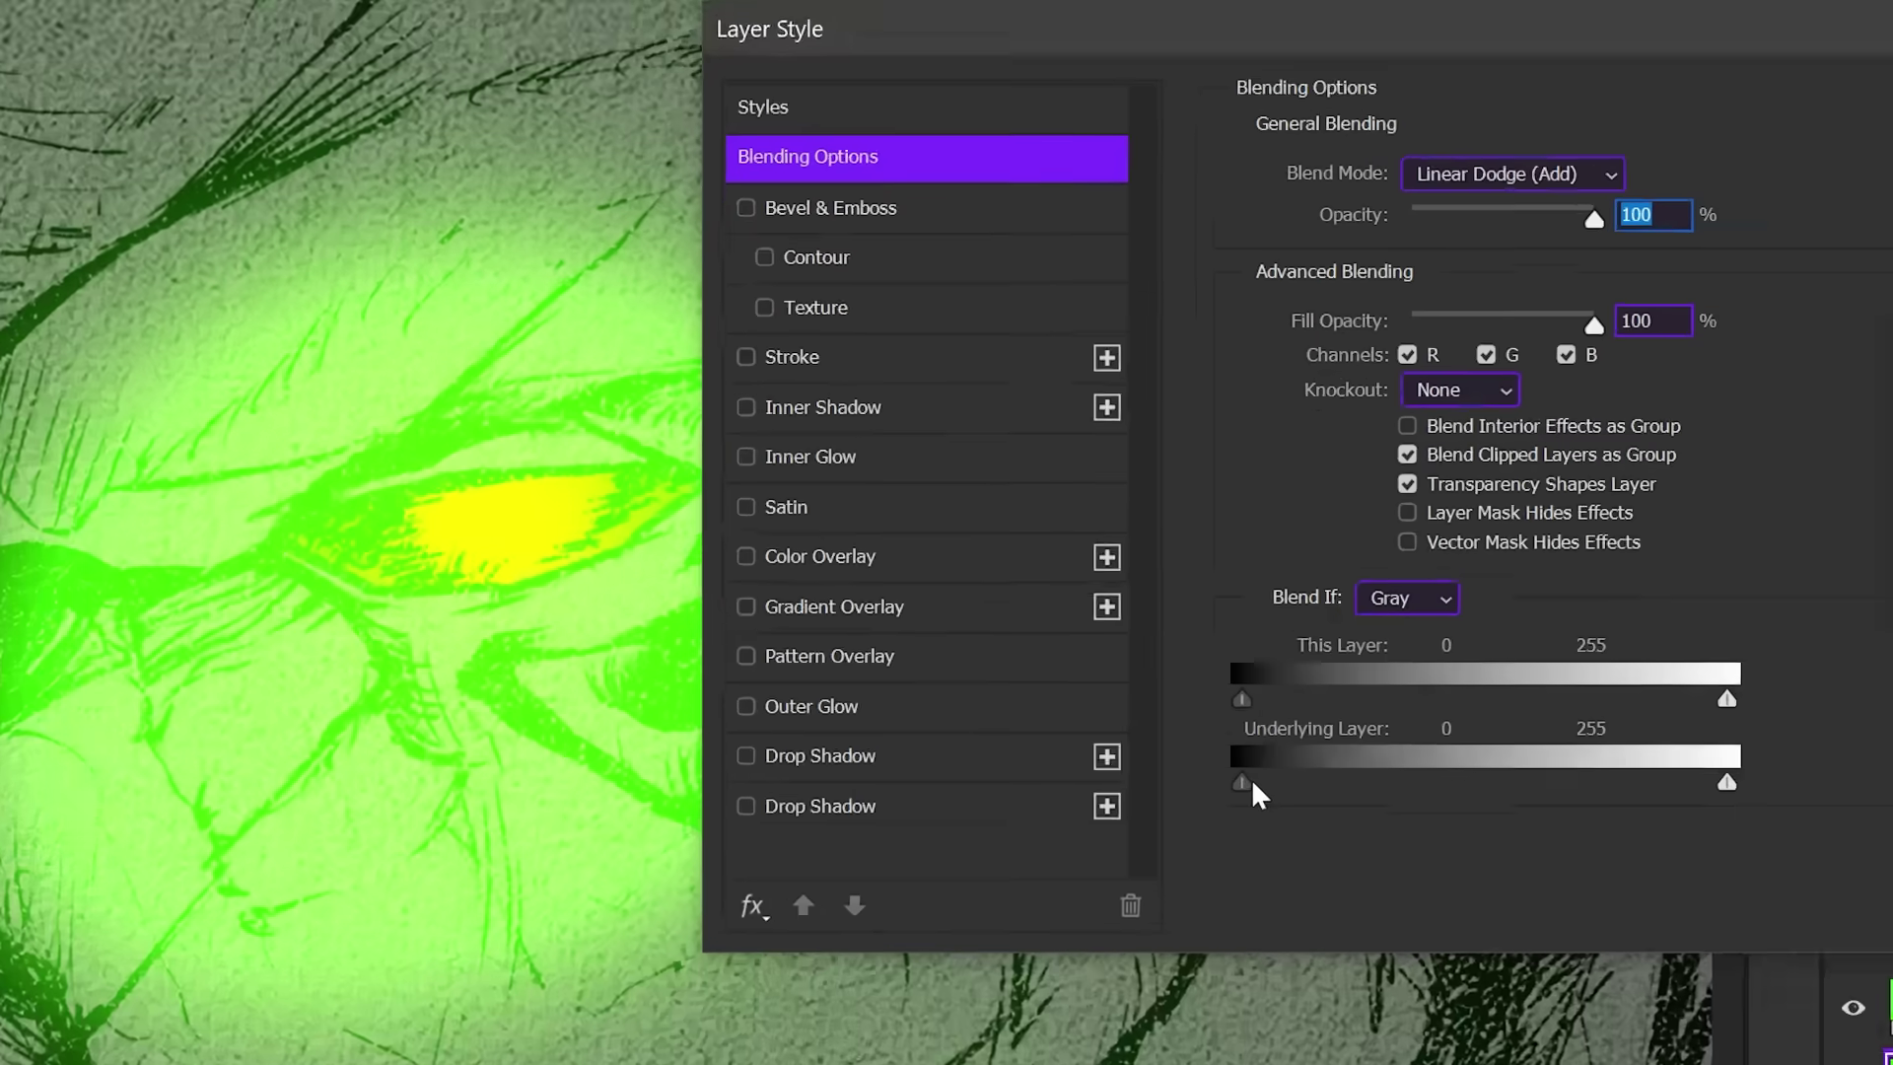
{"action": "left_click_drag", "start_coordinate": [921, 564], "coordinate": [932, 564]}
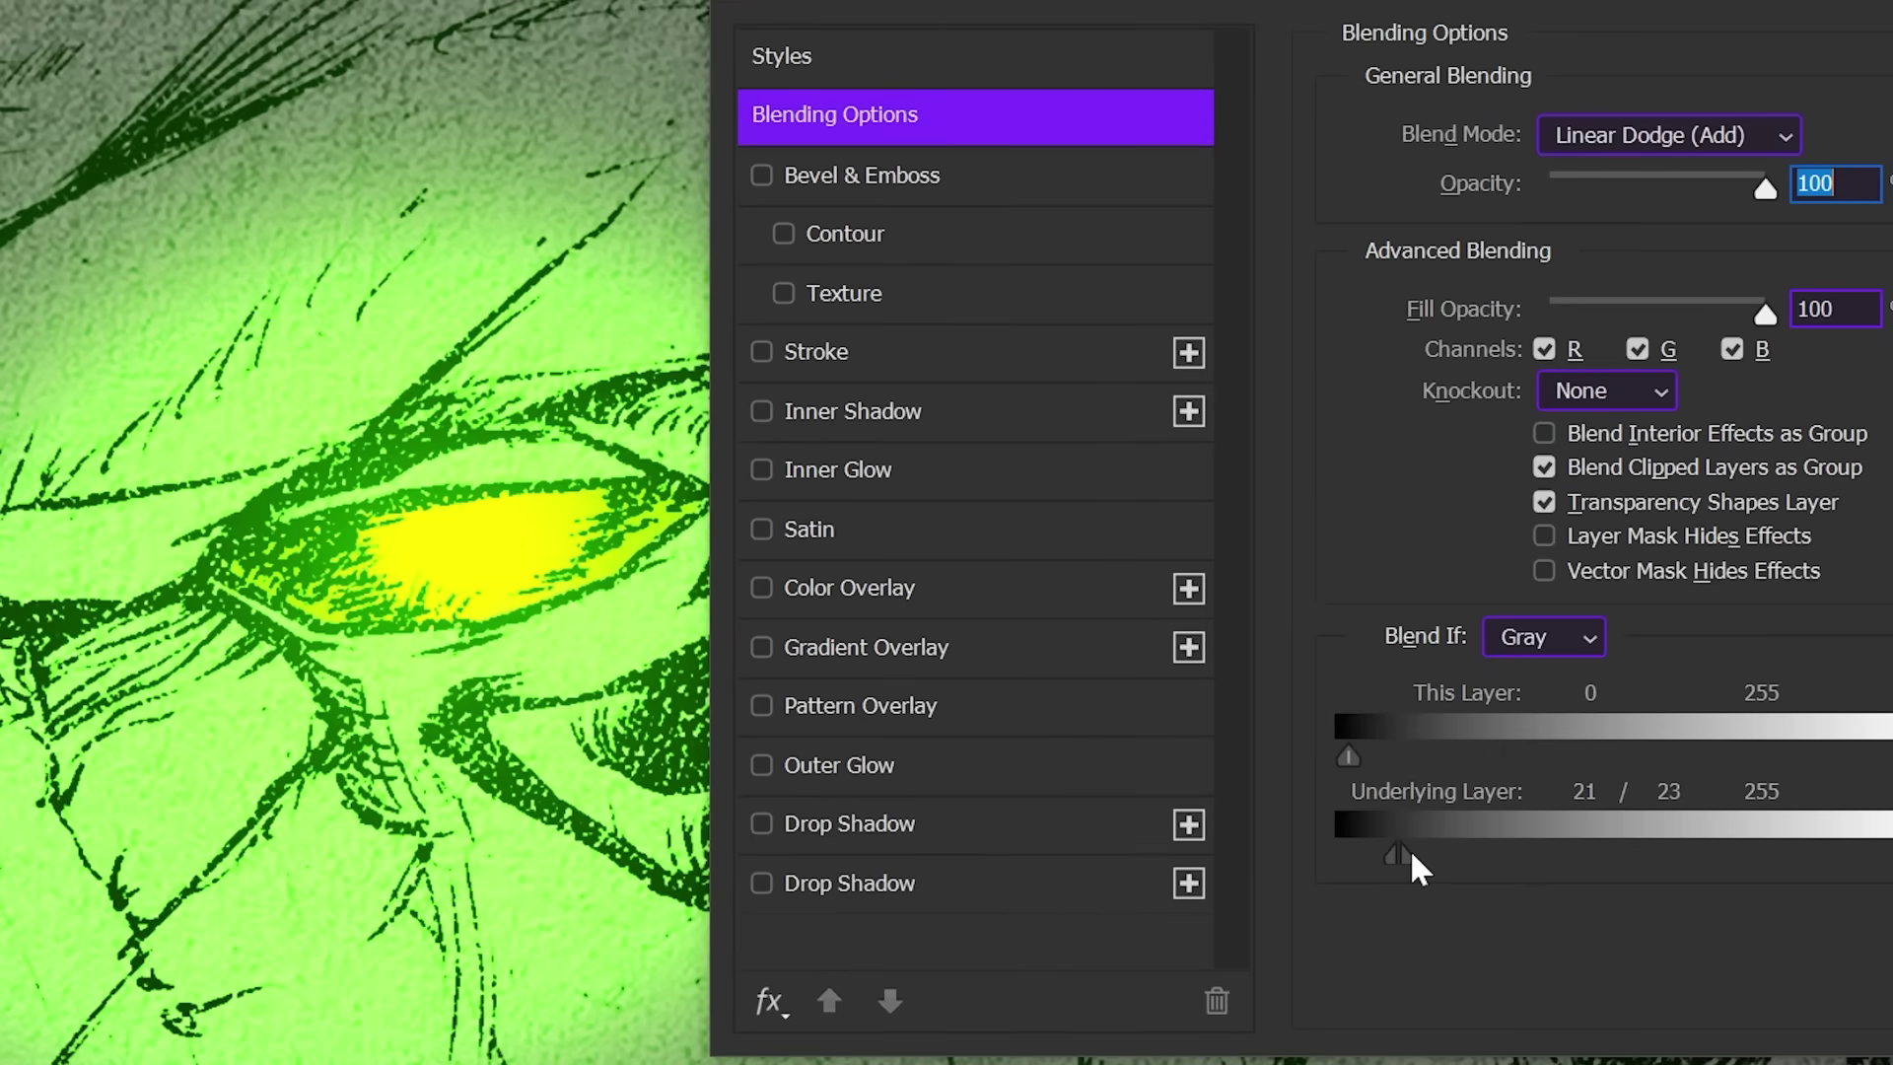
{"action": "left_click_drag", "start_coordinate": [1386, 854], "coordinate": [1380, 857]}
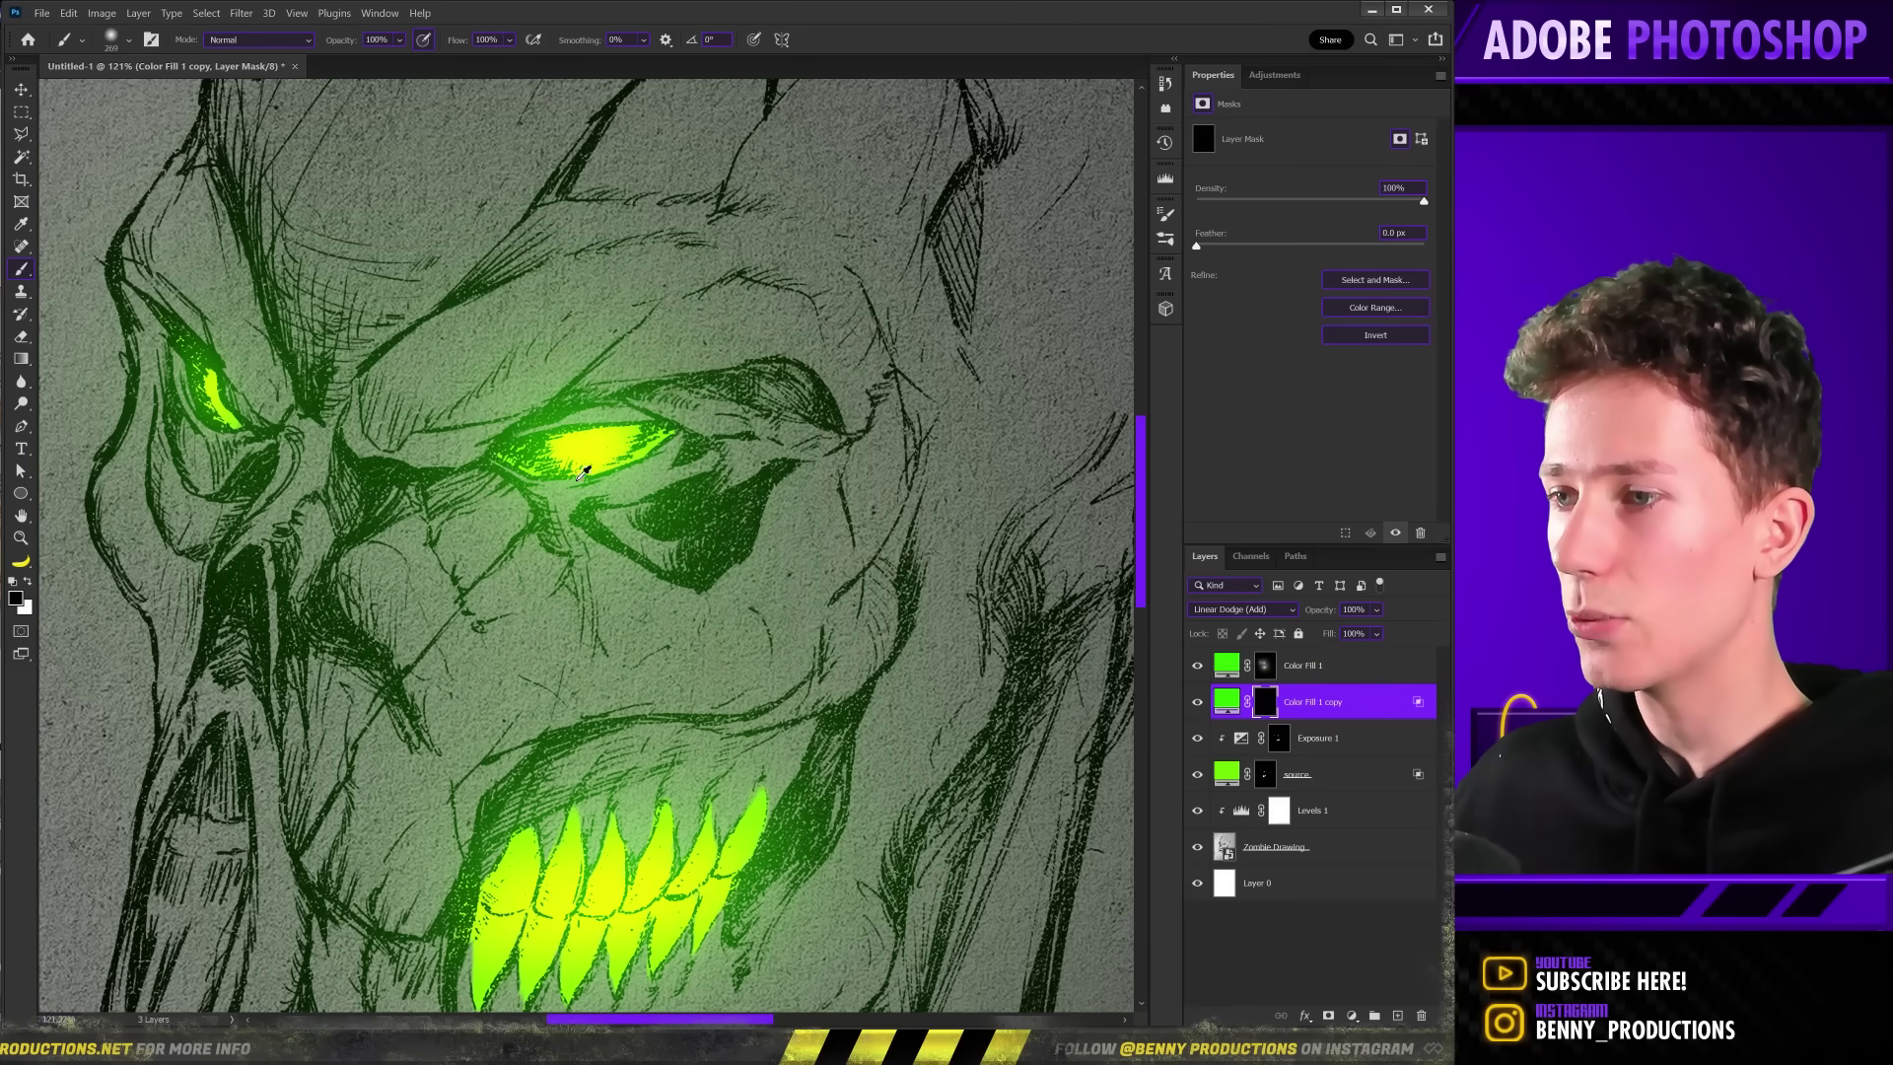
Paint green highlights along the lower lid of the larger eye on the copied fill's mask with a small soft brush at 11% flow.
{"action": "scroll", "coordinate": [585, 481], "scroll_direction": "up", "scroll_amount": 4}
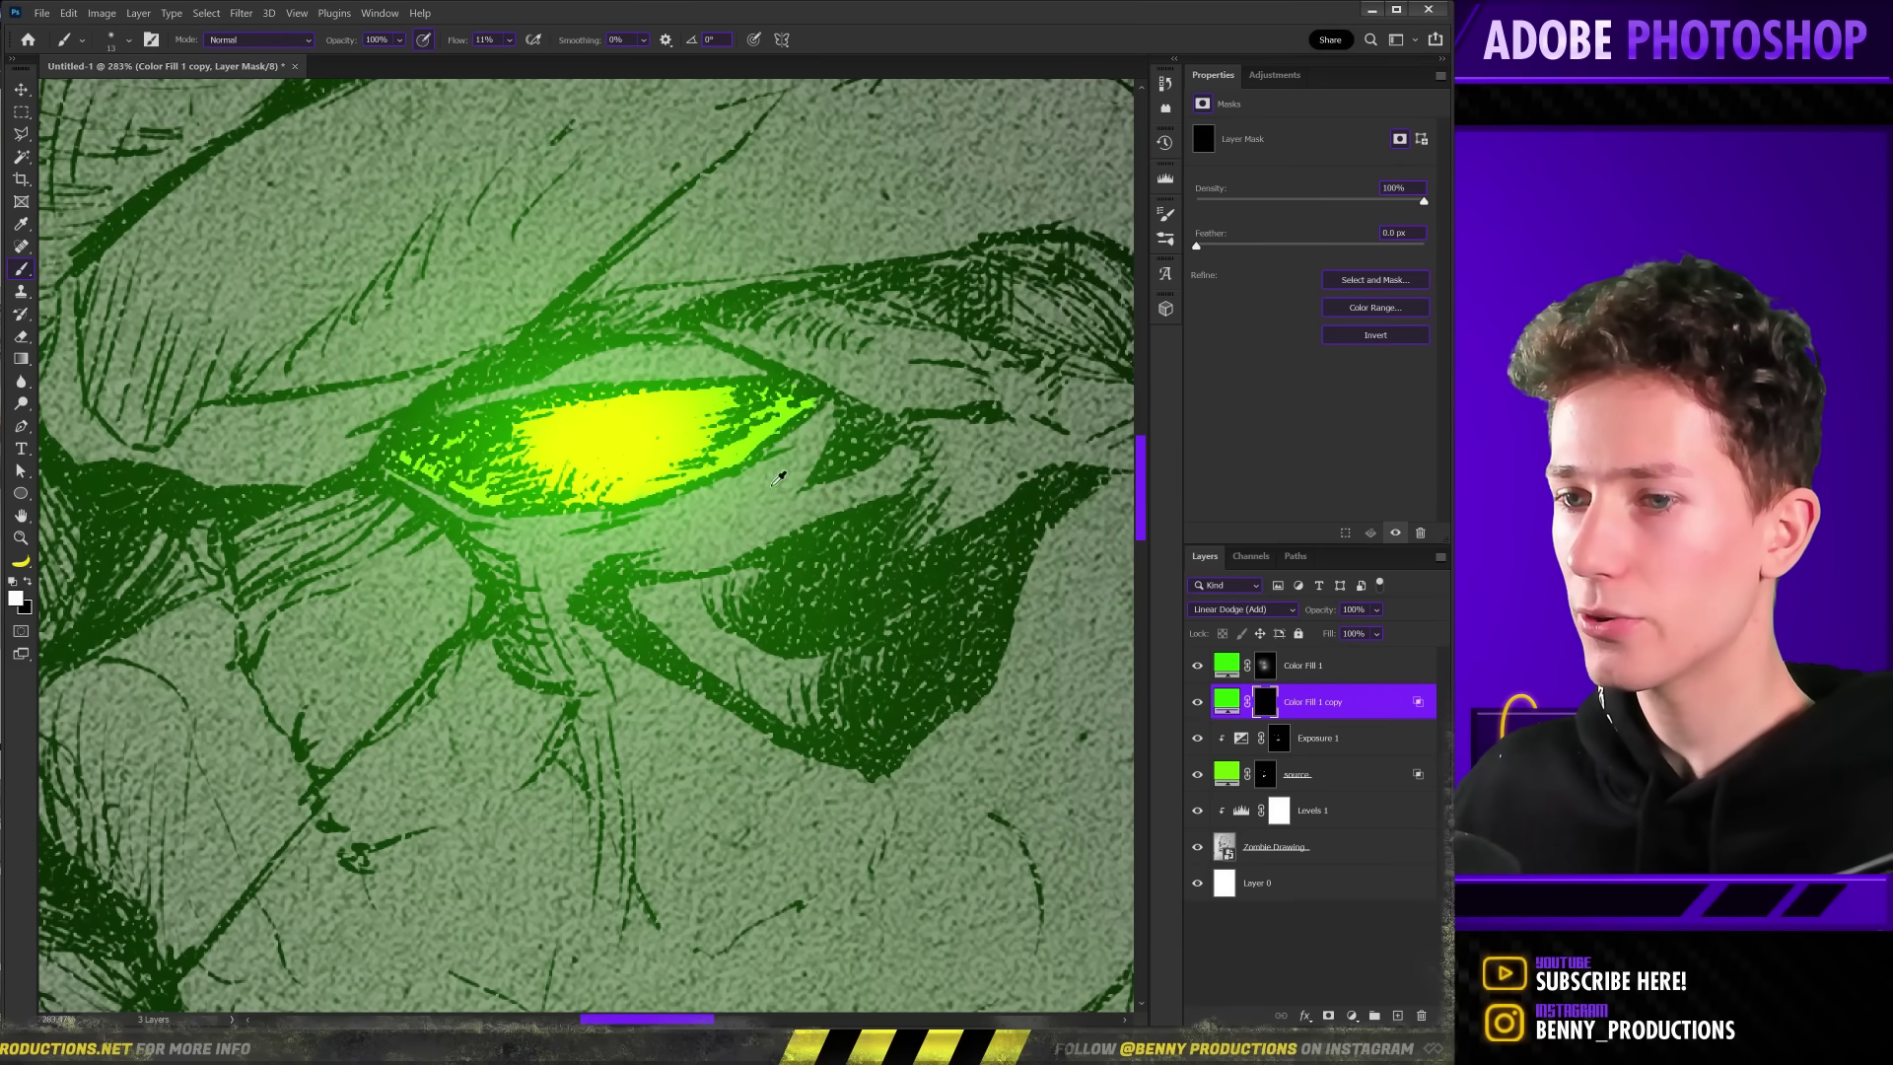
{"action": "scroll", "coordinate": [779, 477], "scroll_direction": "down", "scroll_amount": 1}
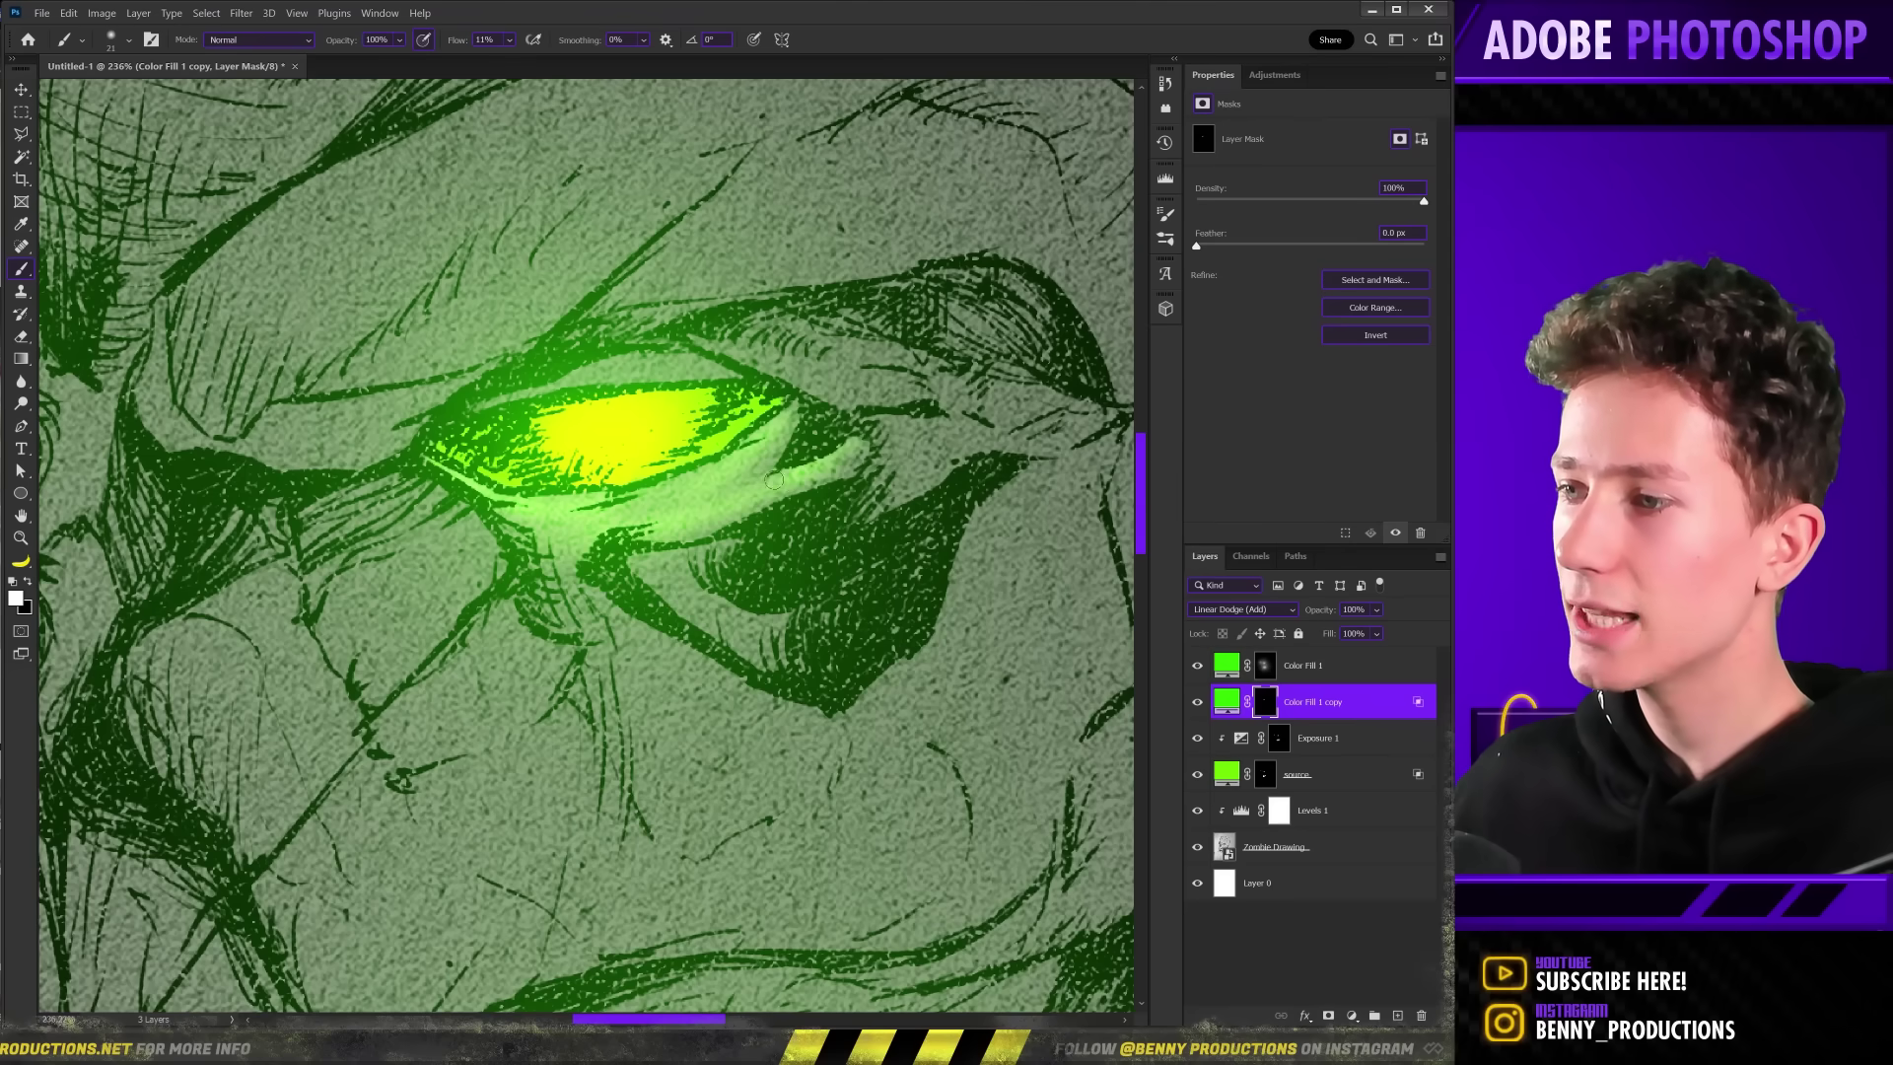
{"action": "scroll", "coordinate": [695, 532], "scroll_direction": "down", "scroll_amount": 10}
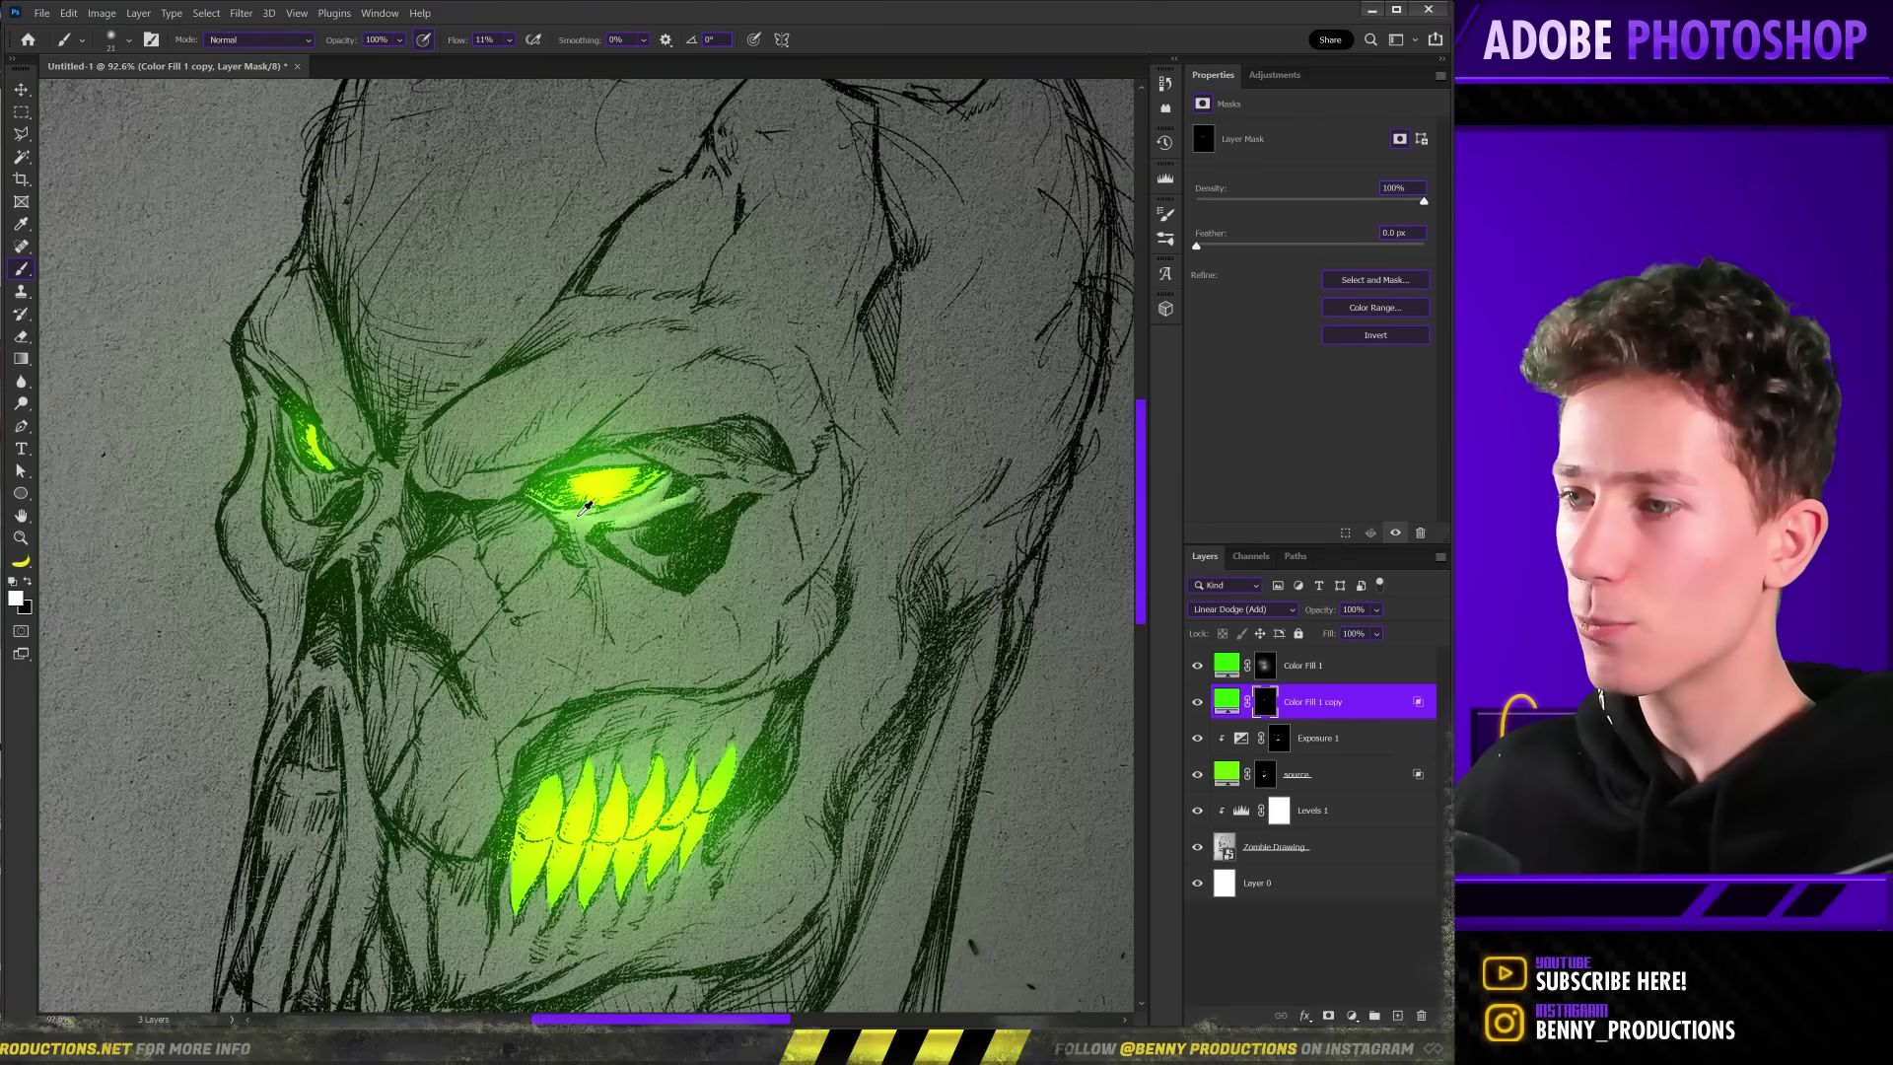
{"action": "scroll", "coordinate": [477, 464], "scroll_direction": "up", "scroll_amount": 6}
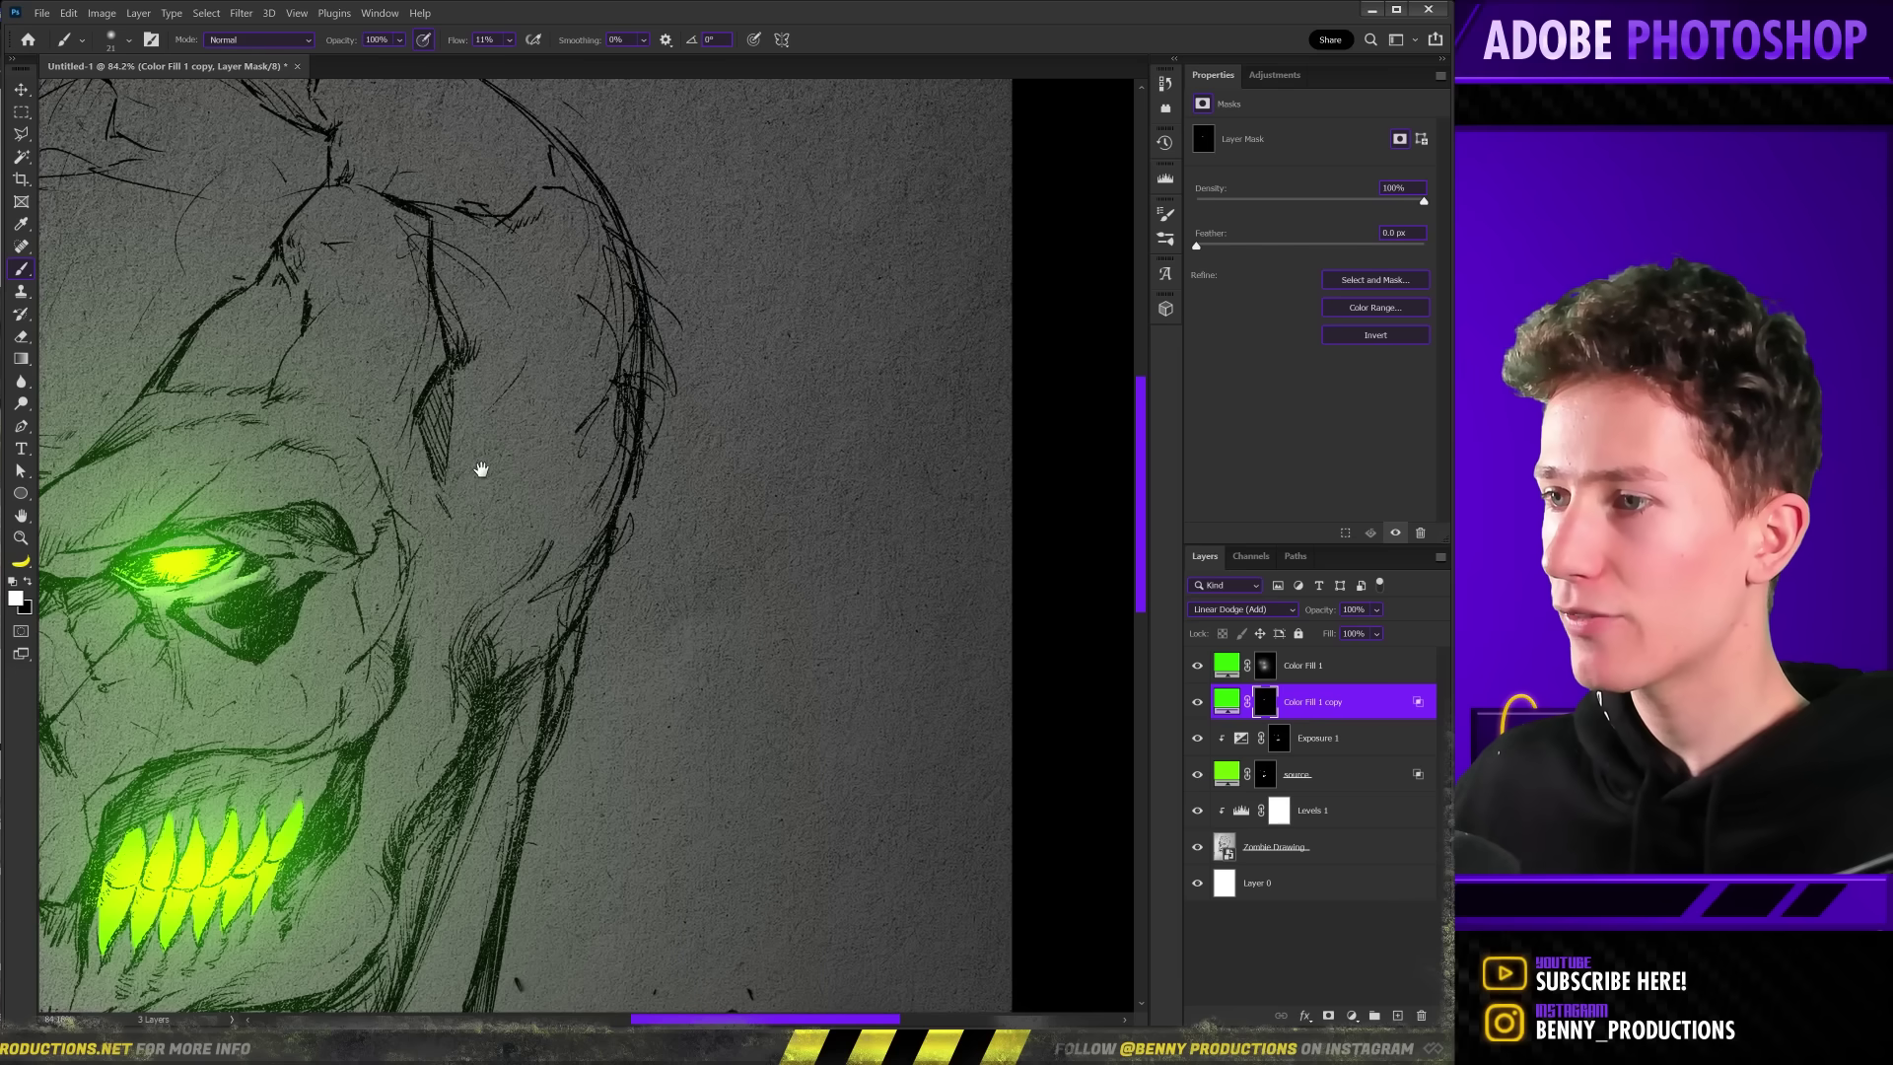
Paint green rim light along the brow above the larger eye and around the outline of its socket on the copied fill's mask.
{"action": "scroll", "coordinate": [678, 446], "scroll_direction": "up", "scroll_amount": 2}
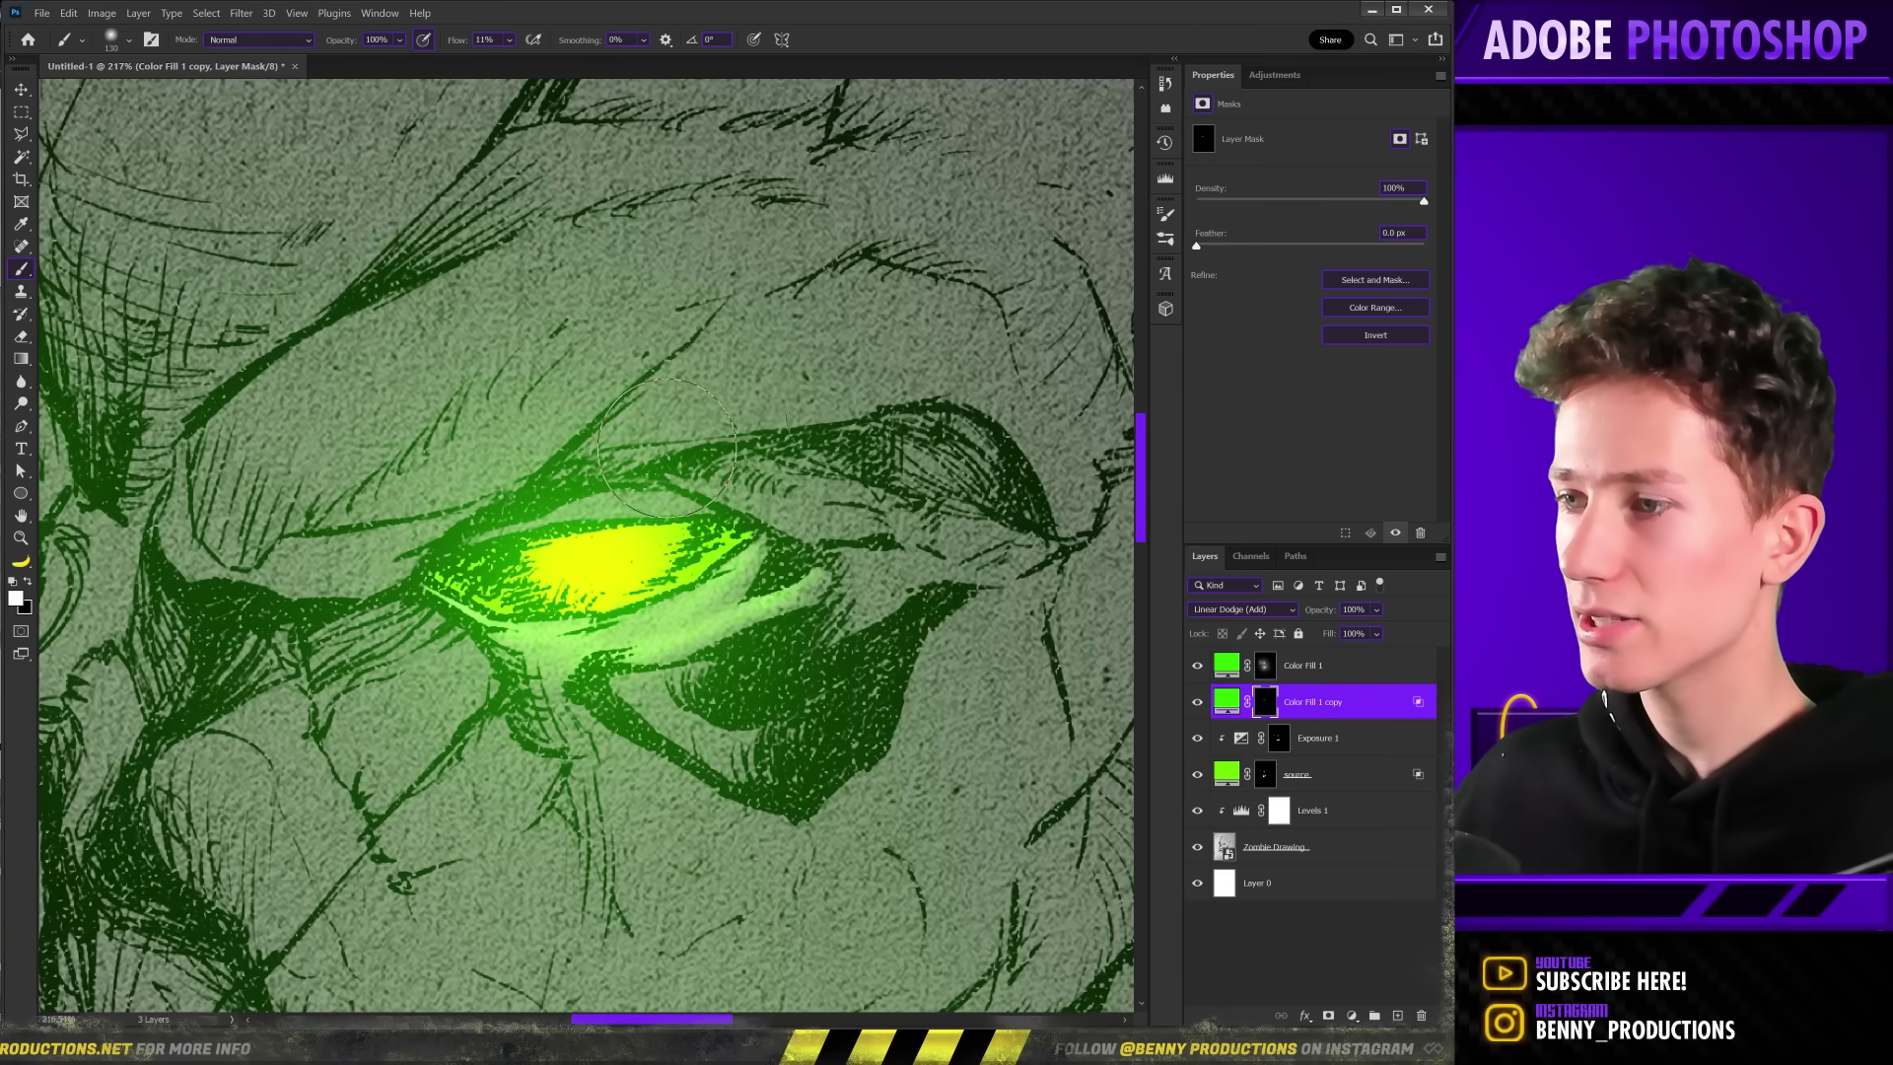
{"action": "left_click_drag", "start_coordinate": [663, 435], "coordinate": [572, 434]}
{"action": "scroll", "coordinate": [608, 442], "scroll_direction": "down", "scroll_amount": 1}
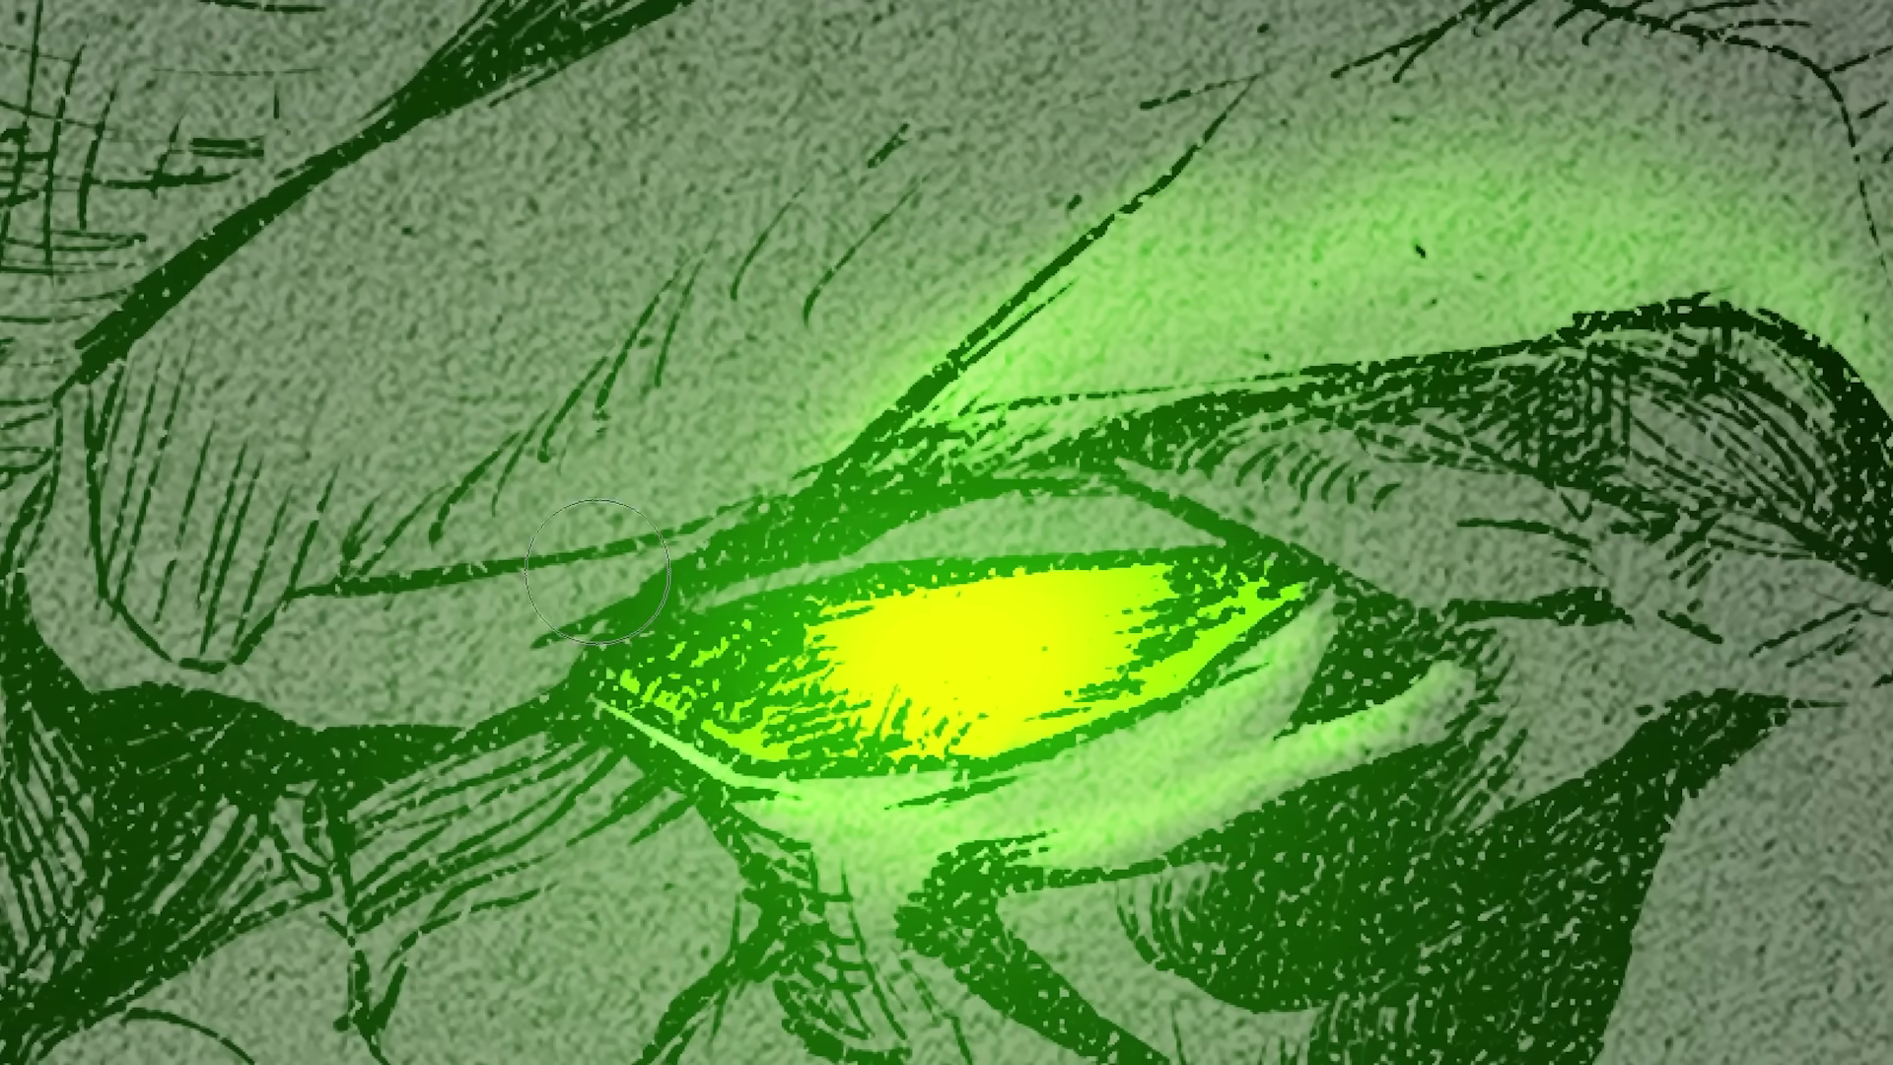
{"action": "left_click_drag", "start_coordinate": [548, 436], "coordinate": [508, 453]}
{"action": "left_click_drag", "start_coordinate": [706, 497], "coordinate": [695, 502]}
{"action": "mouse_move", "coordinate": [168, 666]}
{"action": "left_mouse_down"}
{"action": "mouse_move", "coordinate": [372, 664]}
{"action": "mouse_move", "coordinate": [505, 576]}
{"action": "left_mouse_up"}
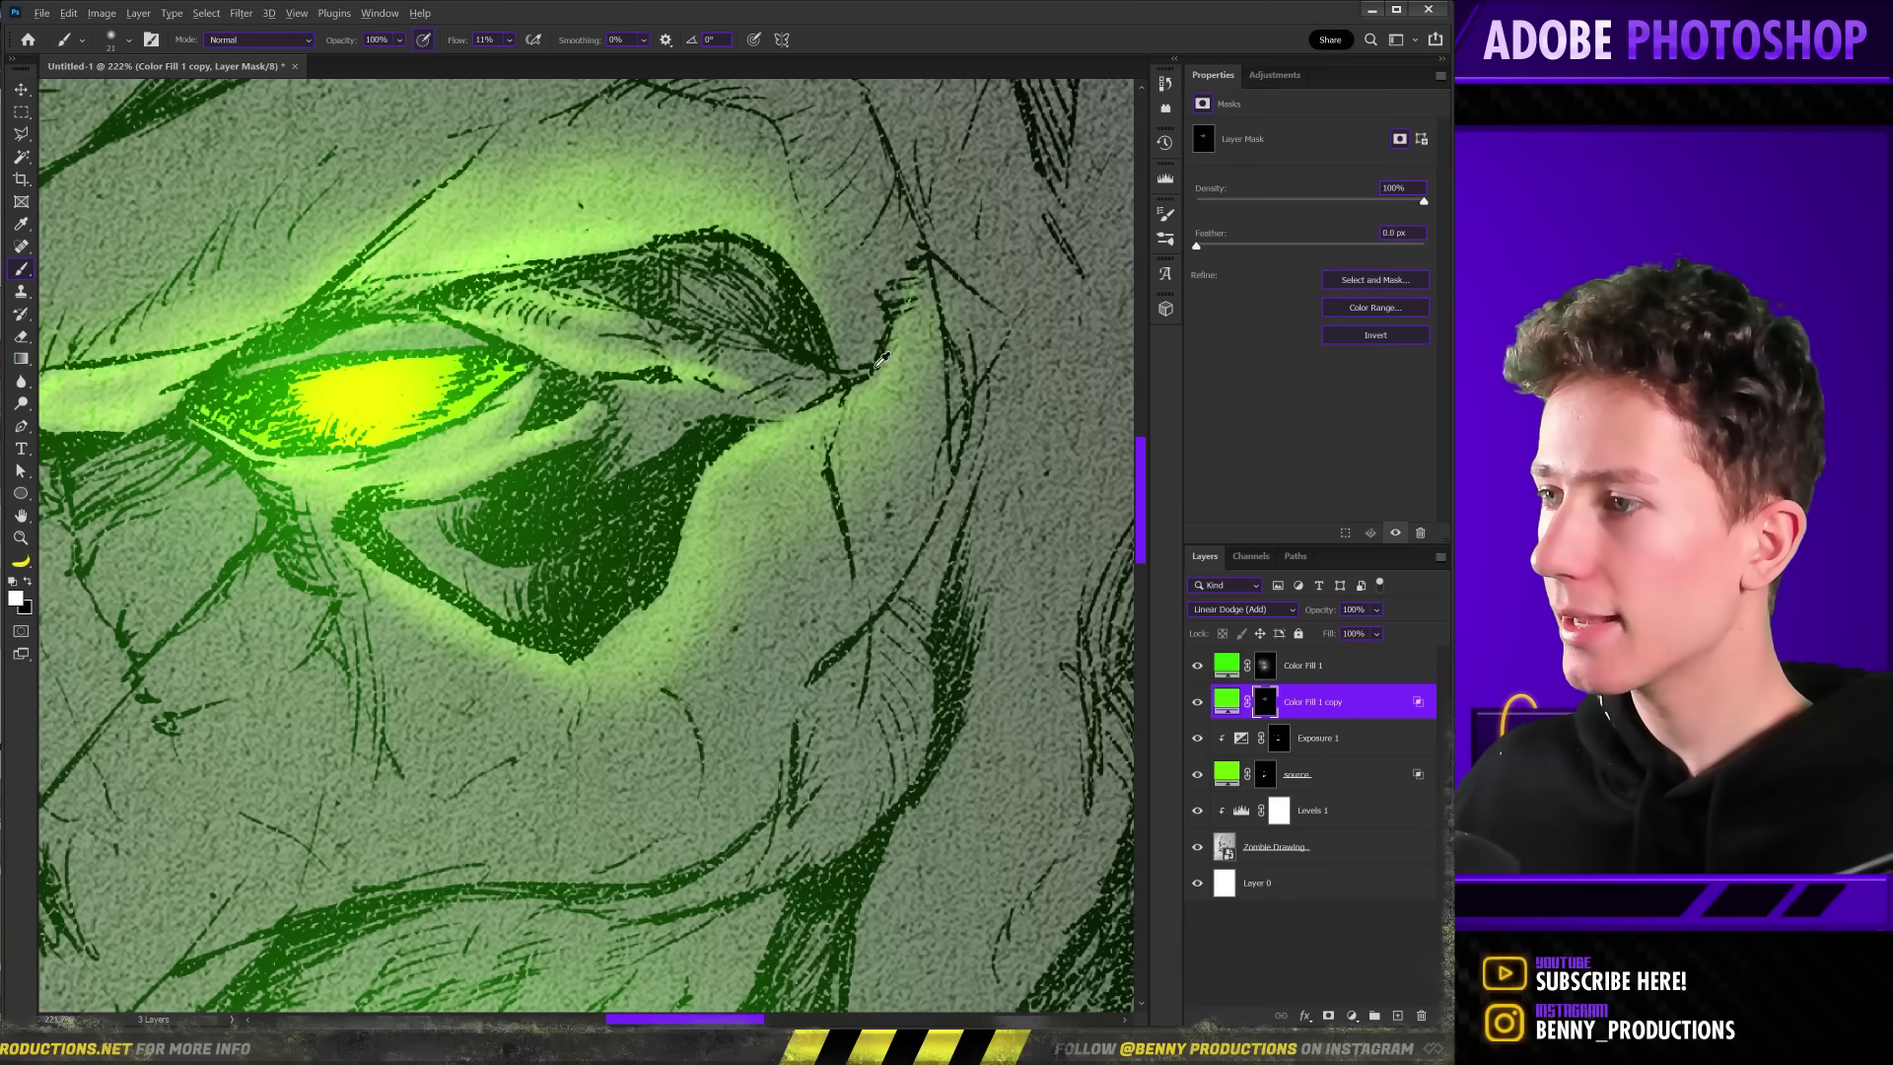
Fade the outer edge of the rim light beside the larger eye socket using a large soft black brush on the mask.
{"action": "scroll", "coordinate": [801, 395], "scroll_direction": "down", "scroll_amount": 5}
{"action": "scroll", "coordinate": [749, 414], "scroll_direction": "down", "scroll_amount": 3}
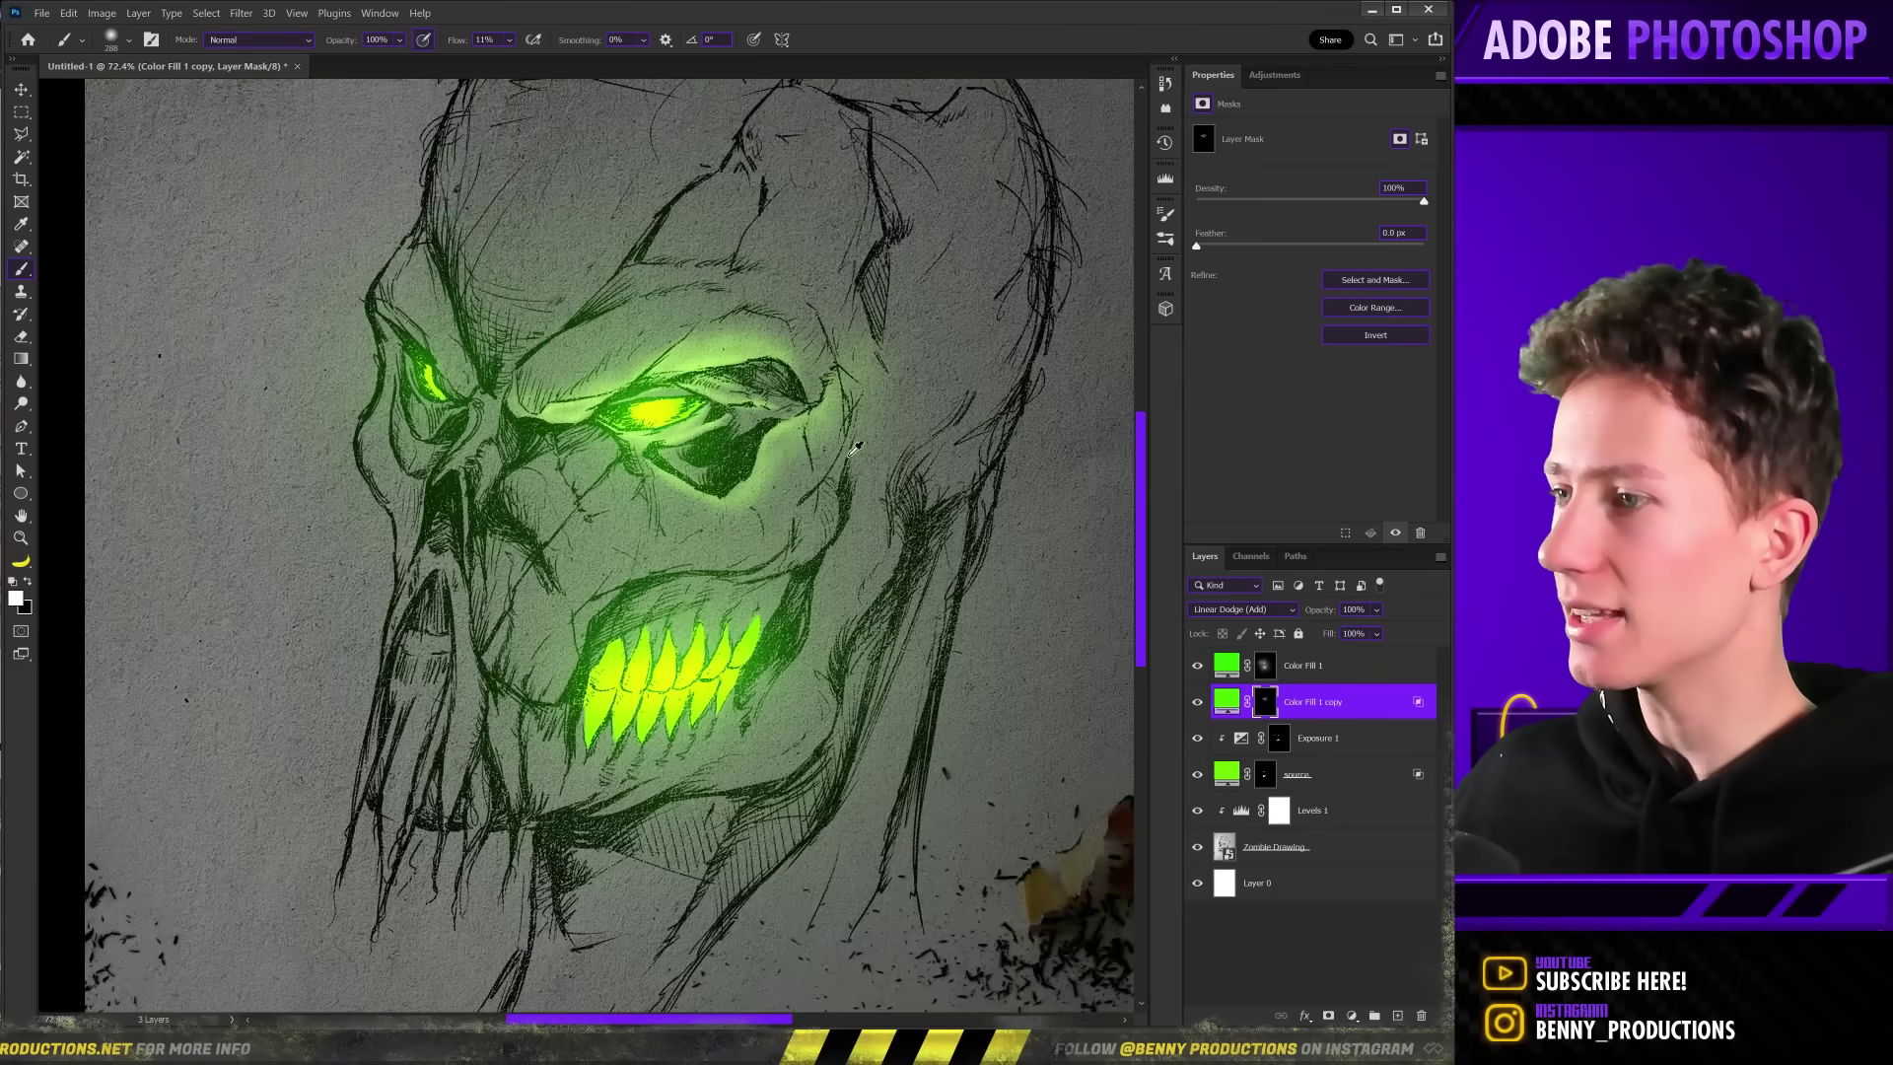
{"action": "scroll", "coordinate": [853, 440], "scroll_direction": "up", "scroll_amount": 3}
{"action": "key", "text": "x"}
{"action": "right_click", "coordinate": [873, 438]}
{"action": "left_click_drag", "start_coordinate": [929, 372], "coordinate": [1035, 355]}
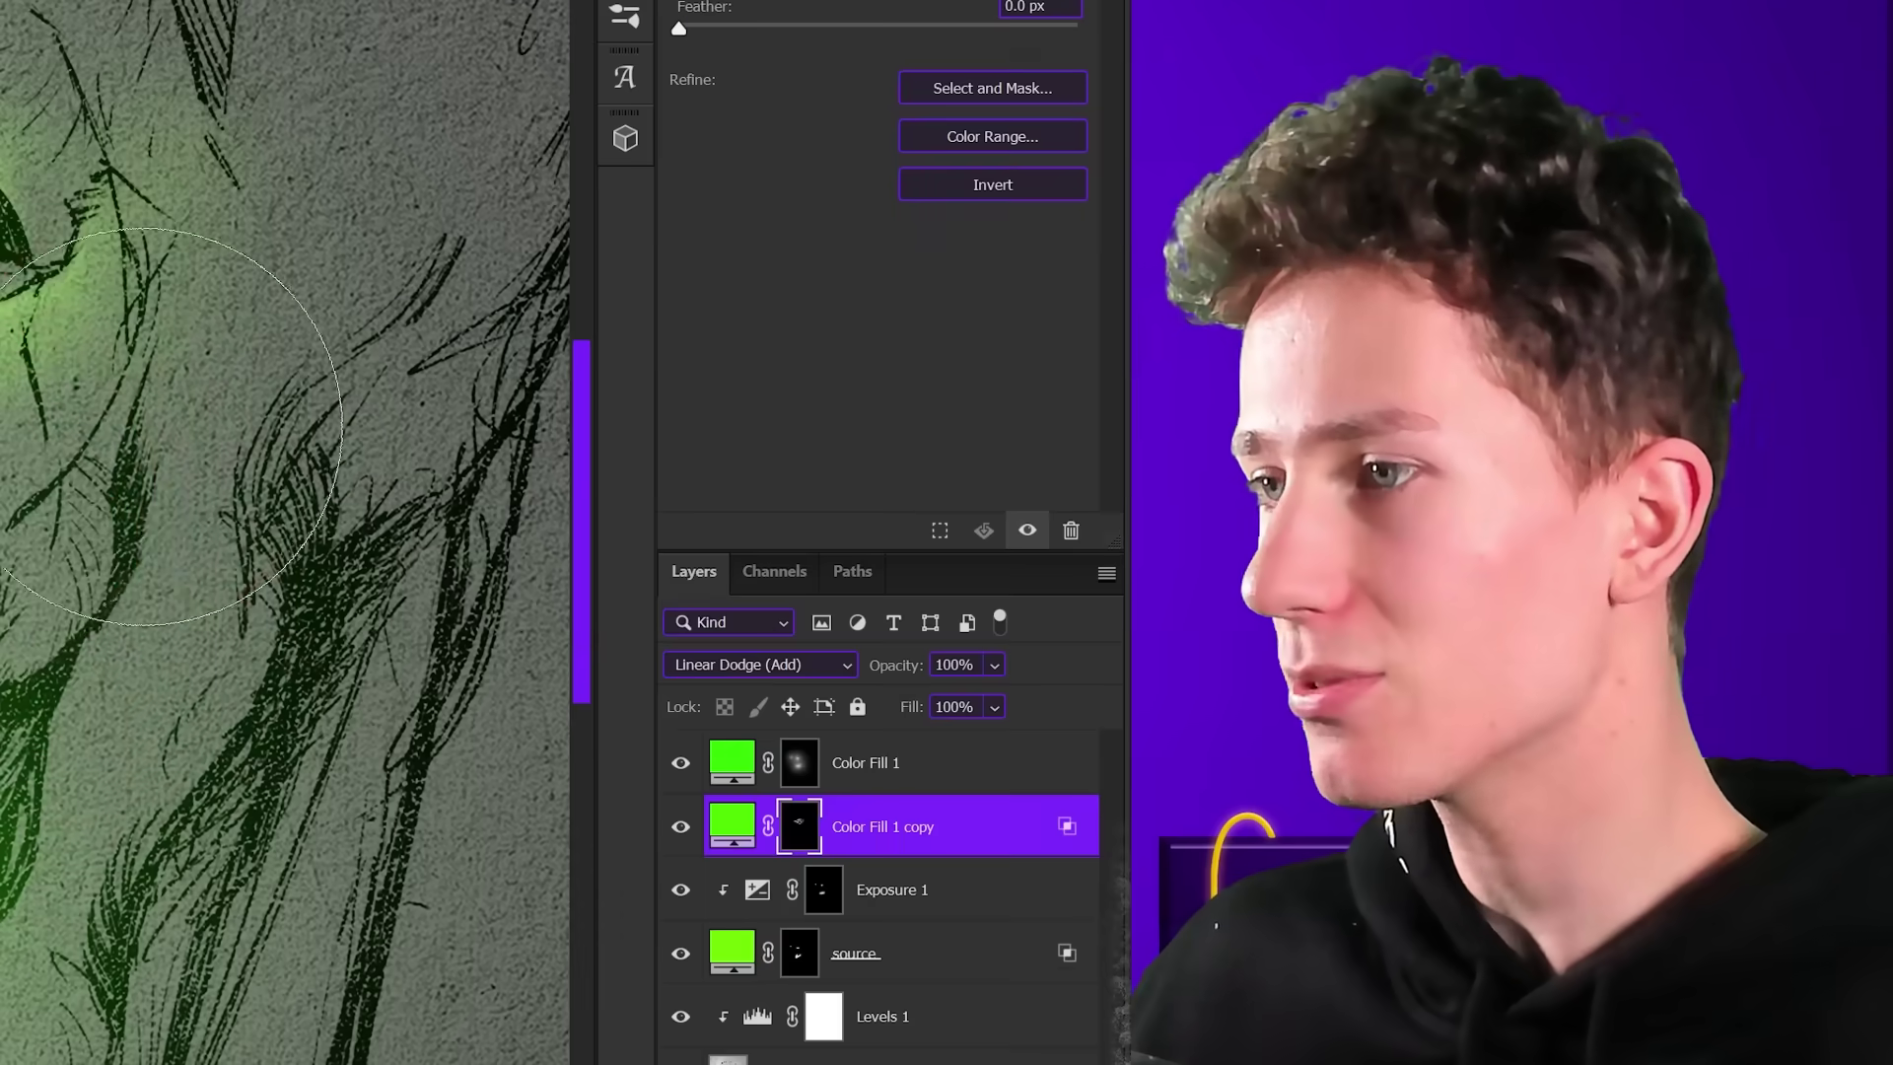
{"action": "left_click_drag", "start_coordinate": [886, 533], "coordinate": [857, 533]}
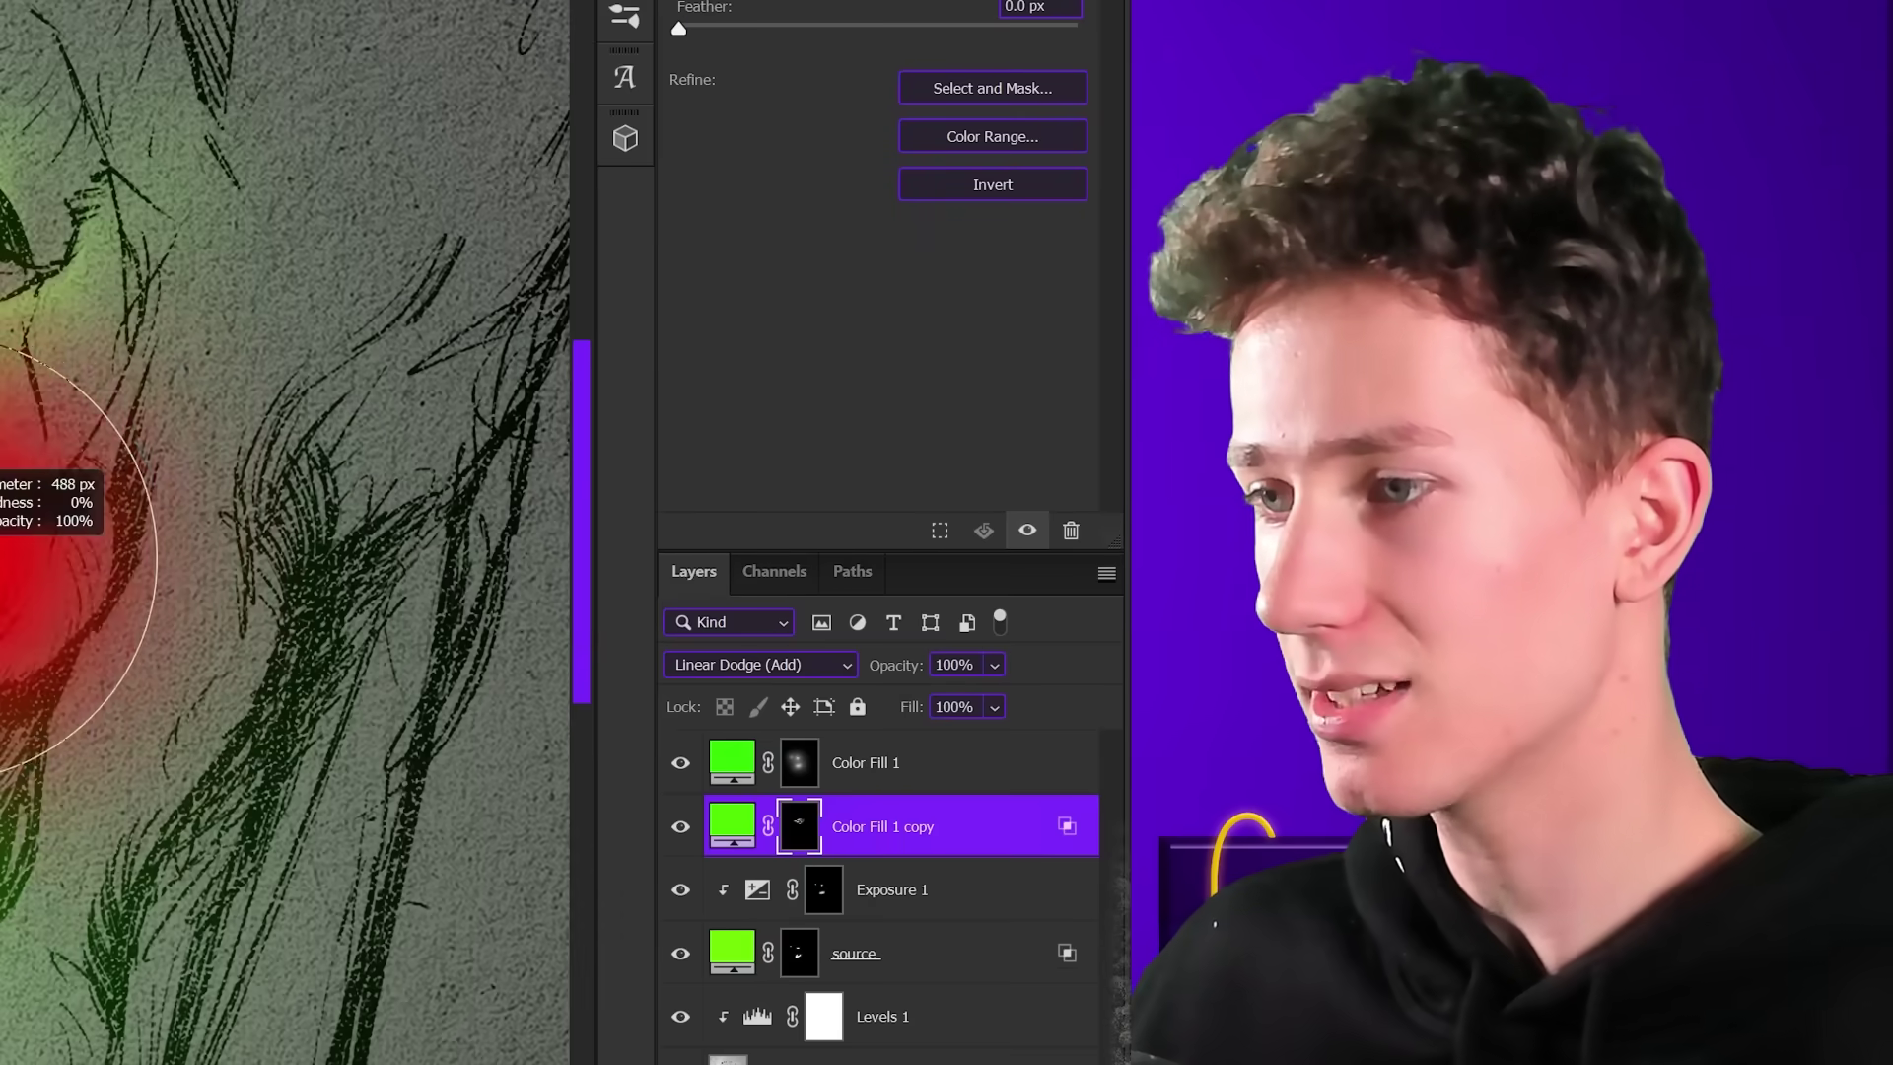
Paint green highlights along the cracks and folds between the larger eye and the nose on the copied fill's mask.
{"action": "scroll", "coordinate": [867, 533], "scroll_direction": "up", "scroll_amount": 3}
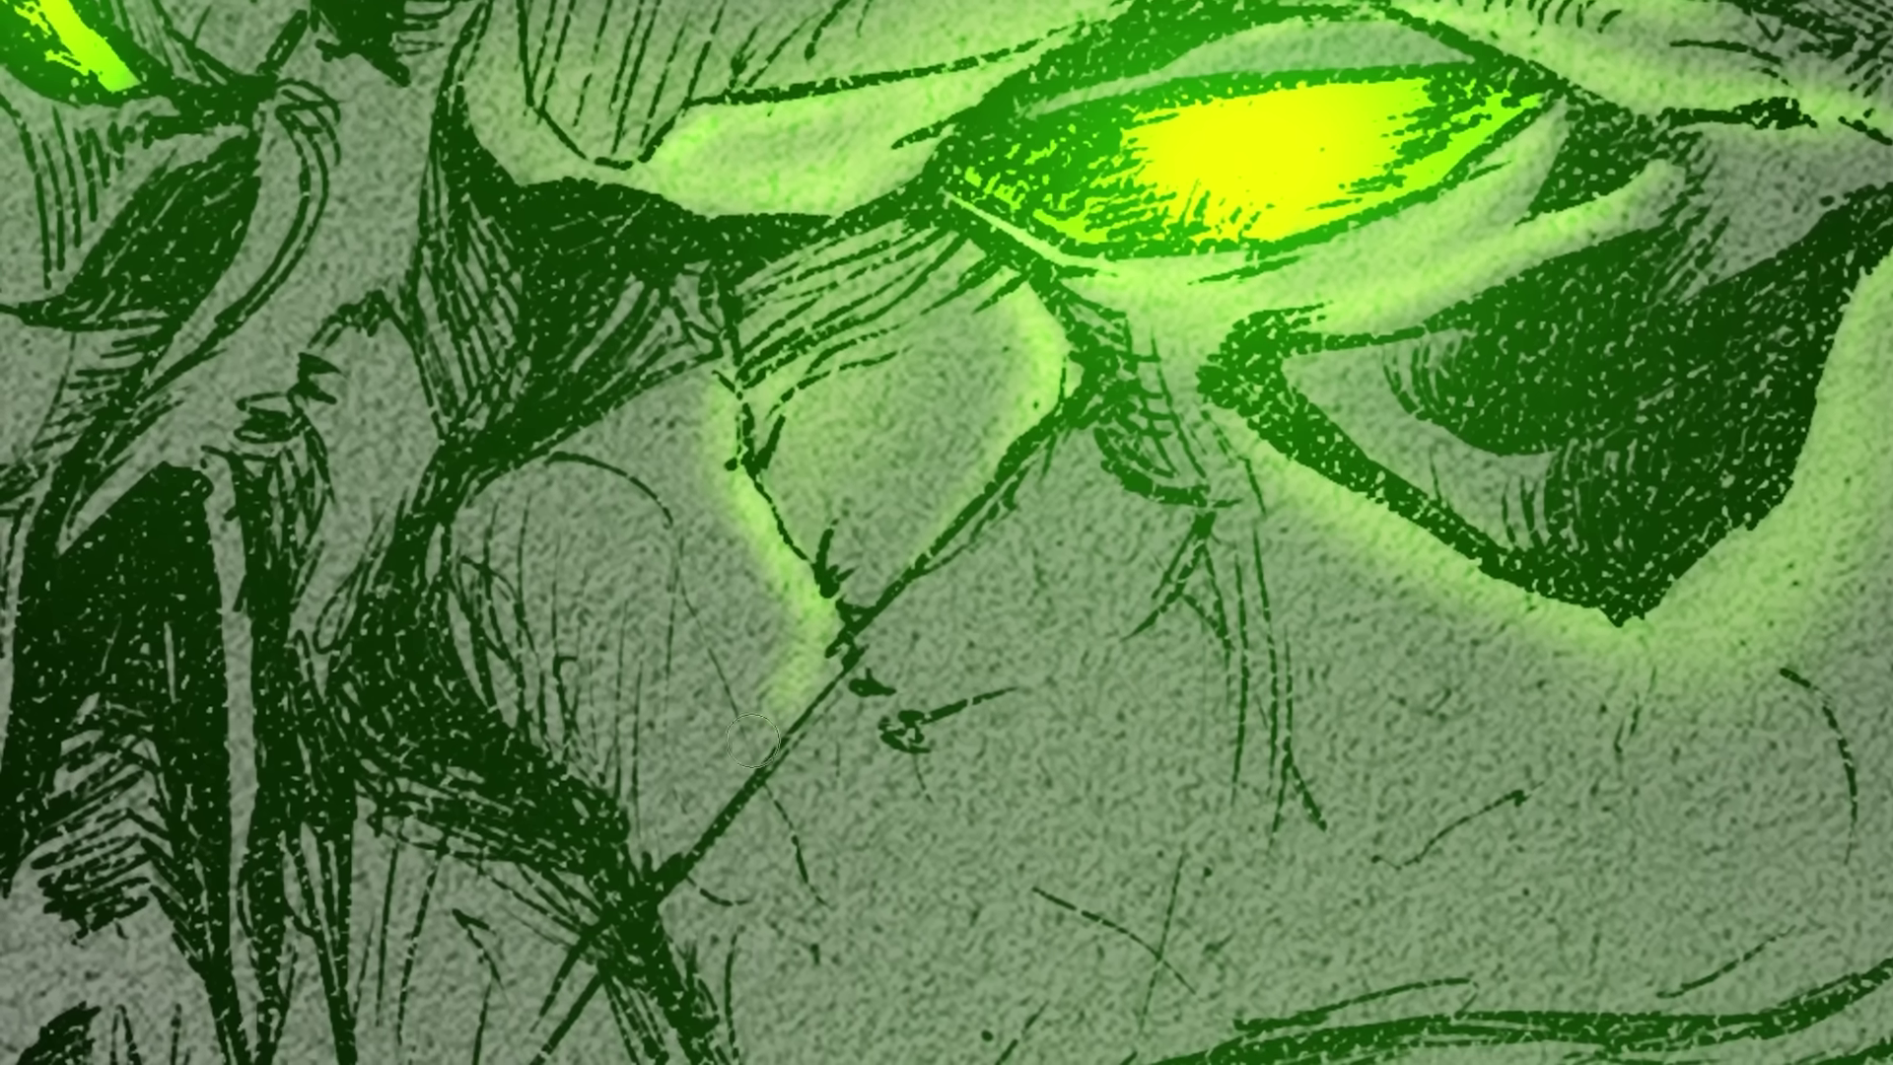
{"action": "left_click_drag", "start_coordinate": [754, 734], "coordinate": [808, 693]}
{"action": "mouse_move", "coordinate": [671, 338]}
{"action": "left_mouse_down"}
{"action": "mouse_move", "coordinate": [643, 341]}
{"action": "mouse_move", "coordinate": [690, 328]}
{"action": "left_mouse_up"}
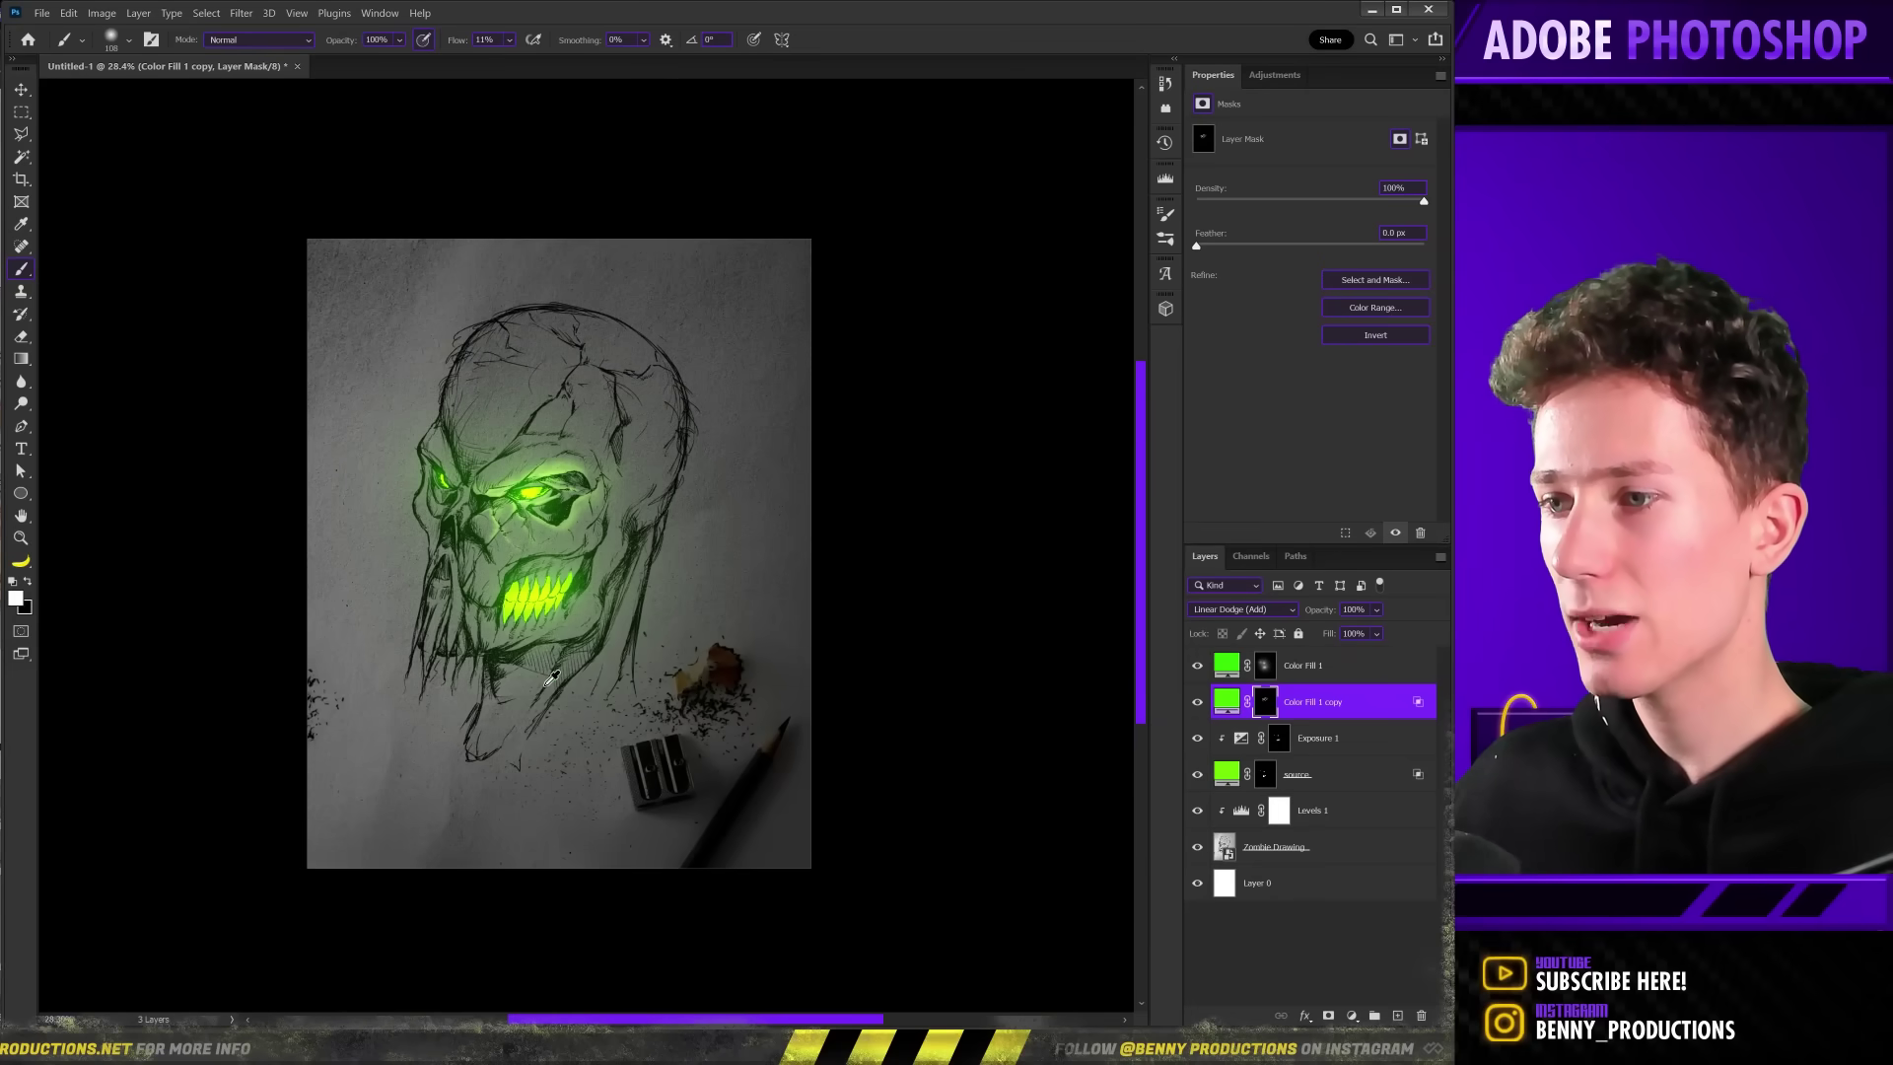
{"action": "scroll", "coordinate": [533, 478], "scroll_direction": "up", "scroll_amount": 4}
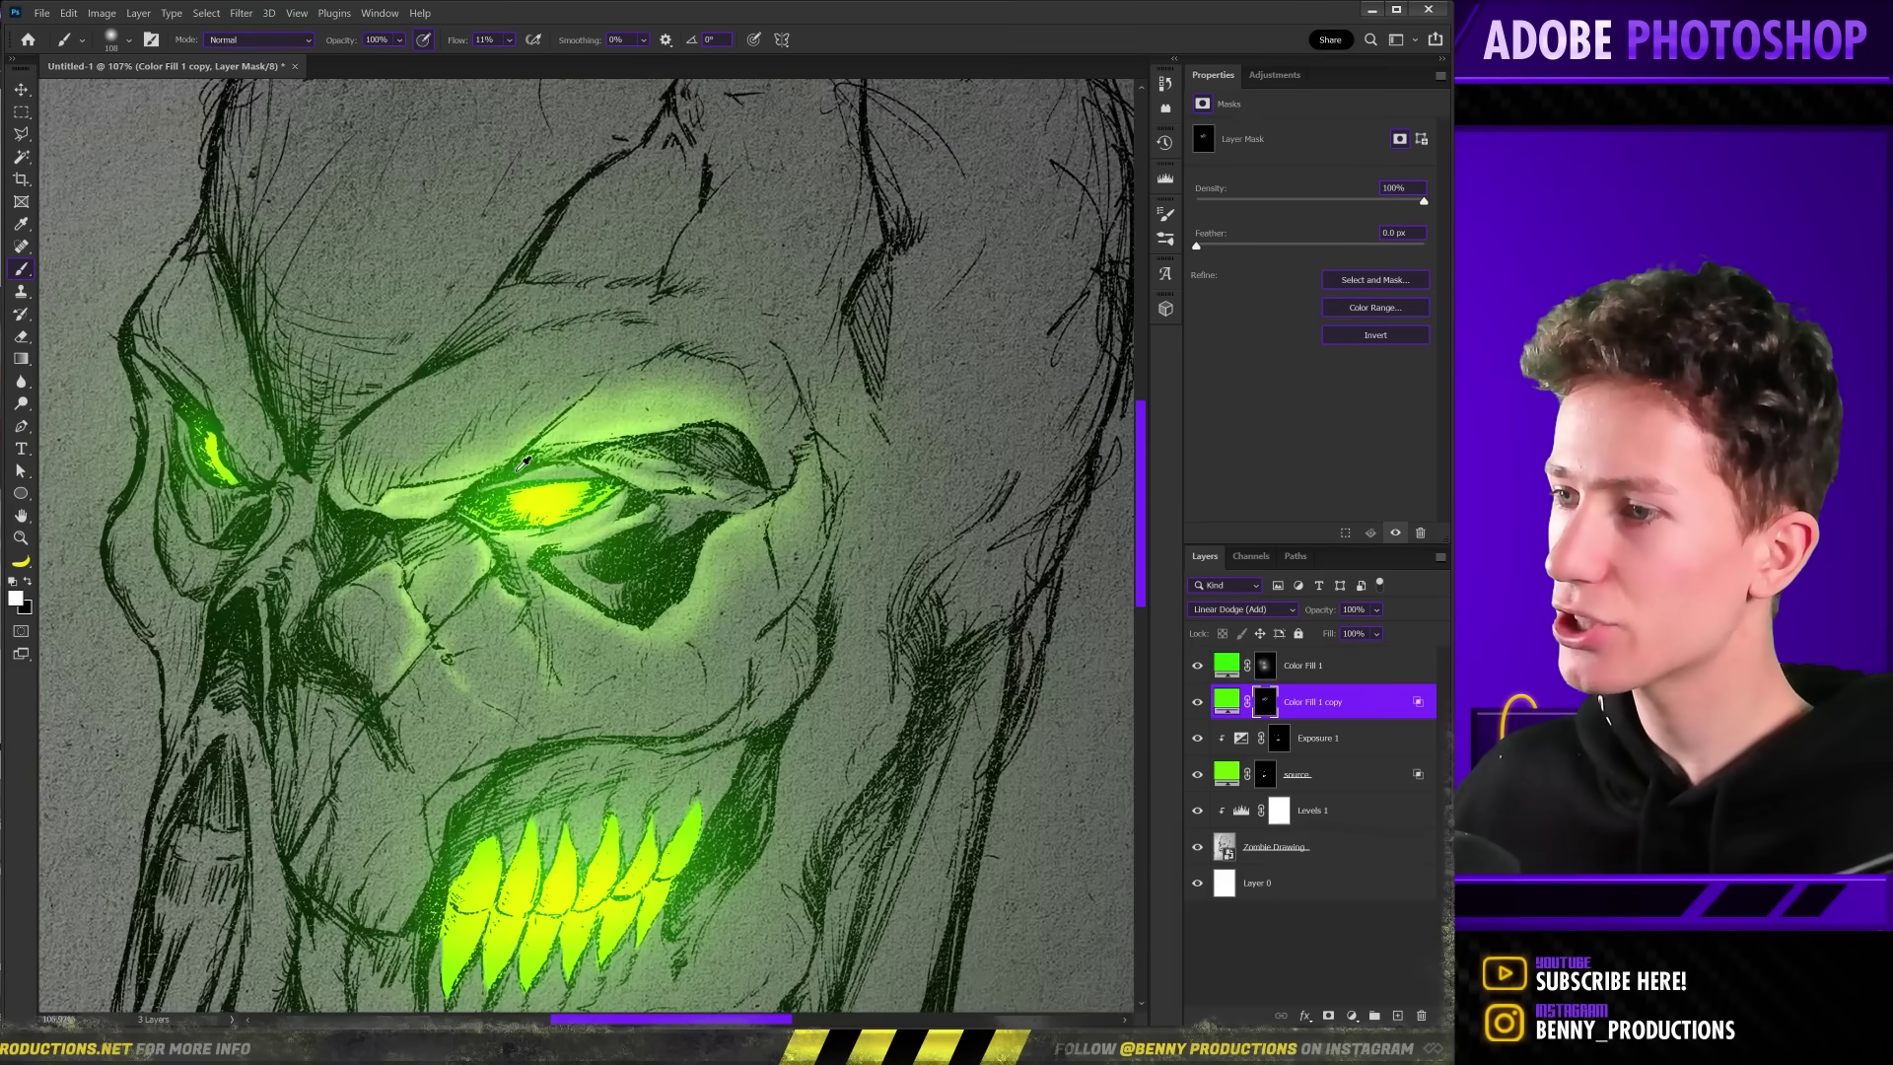
Lower the white output level of the Levels adjustment to darken the drawing further.
{"action": "scroll", "coordinate": [658, 534], "scroll_direction": "down", "scroll_amount": 2}
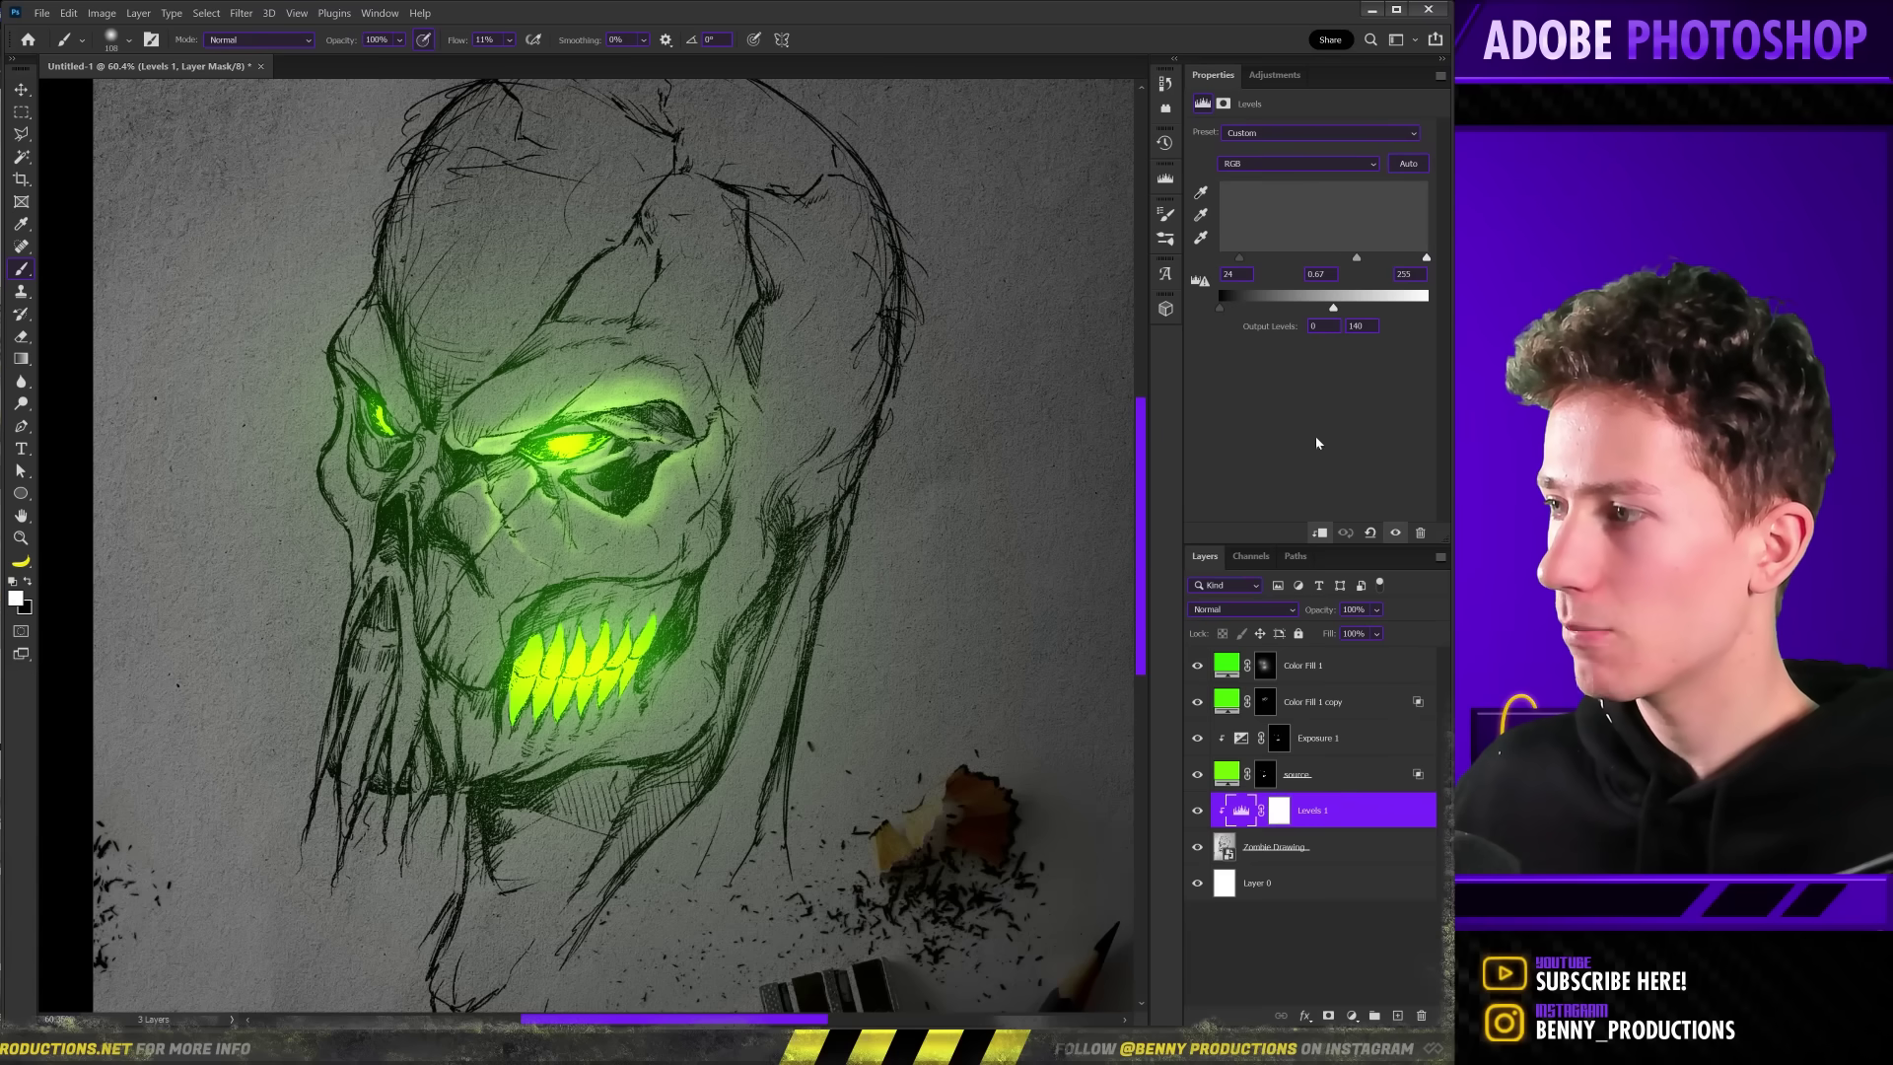
{"action": "left_click_drag", "start_coordinate": [1339, 310], "coordinate": [1332, 309]}
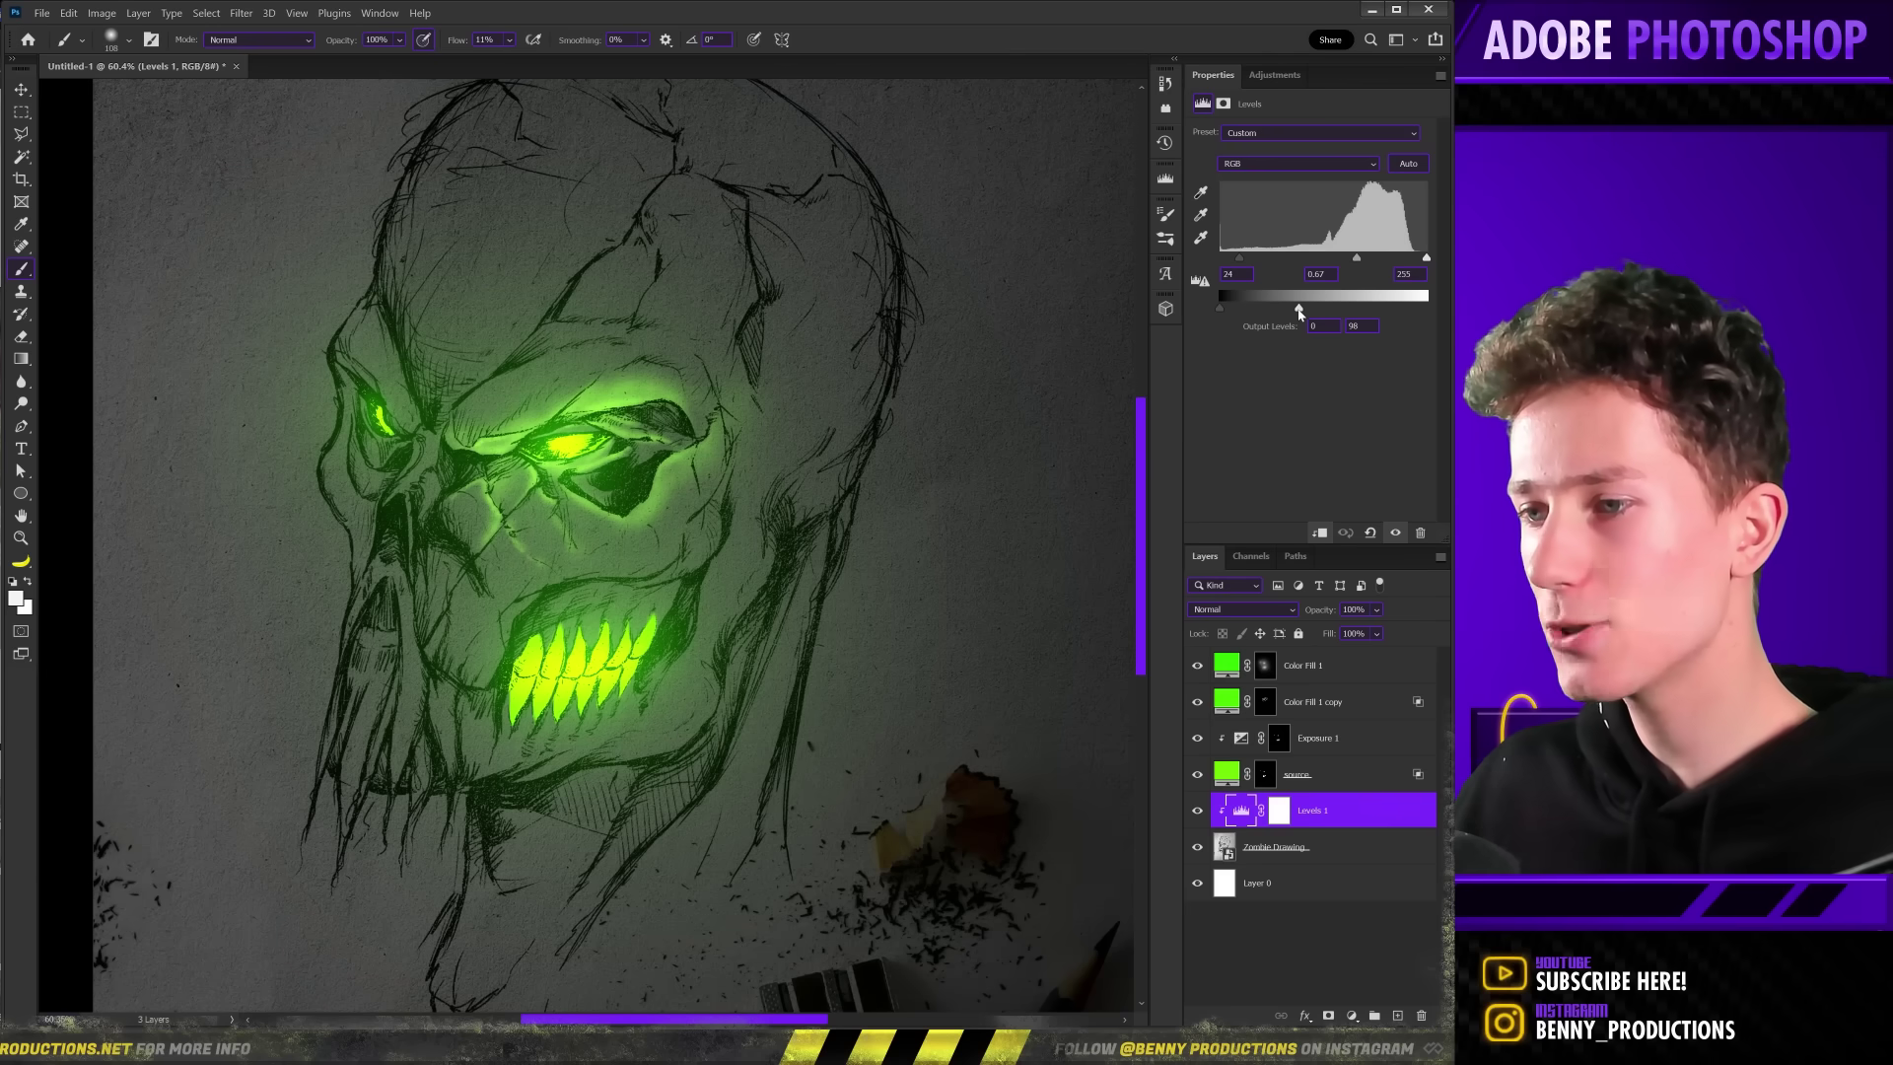
{"action": "left_click_drag", "start_coordinate": [1289, 309], "coordinate": [1341, 310]}
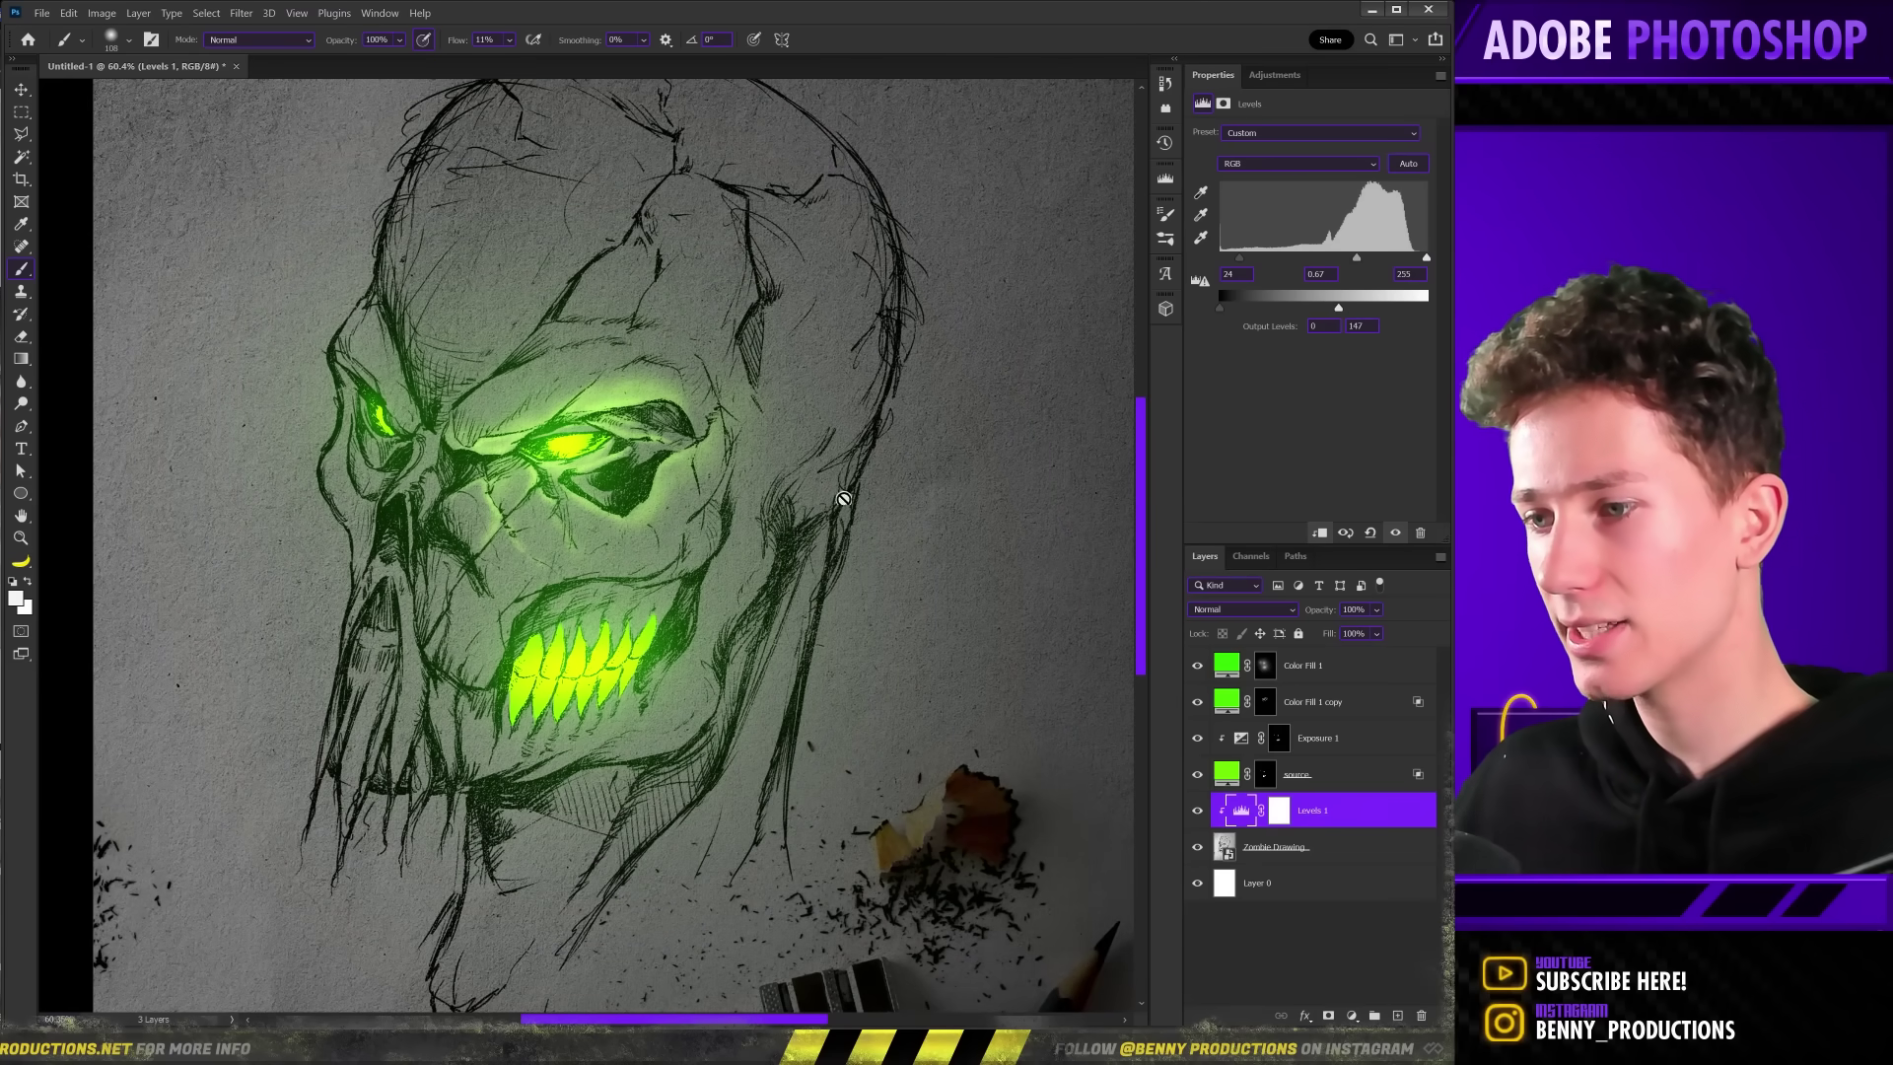
{"action": "scroll", "coordinate": [843, 498], "scroll_direction": "down", "scroll_amount": 3}
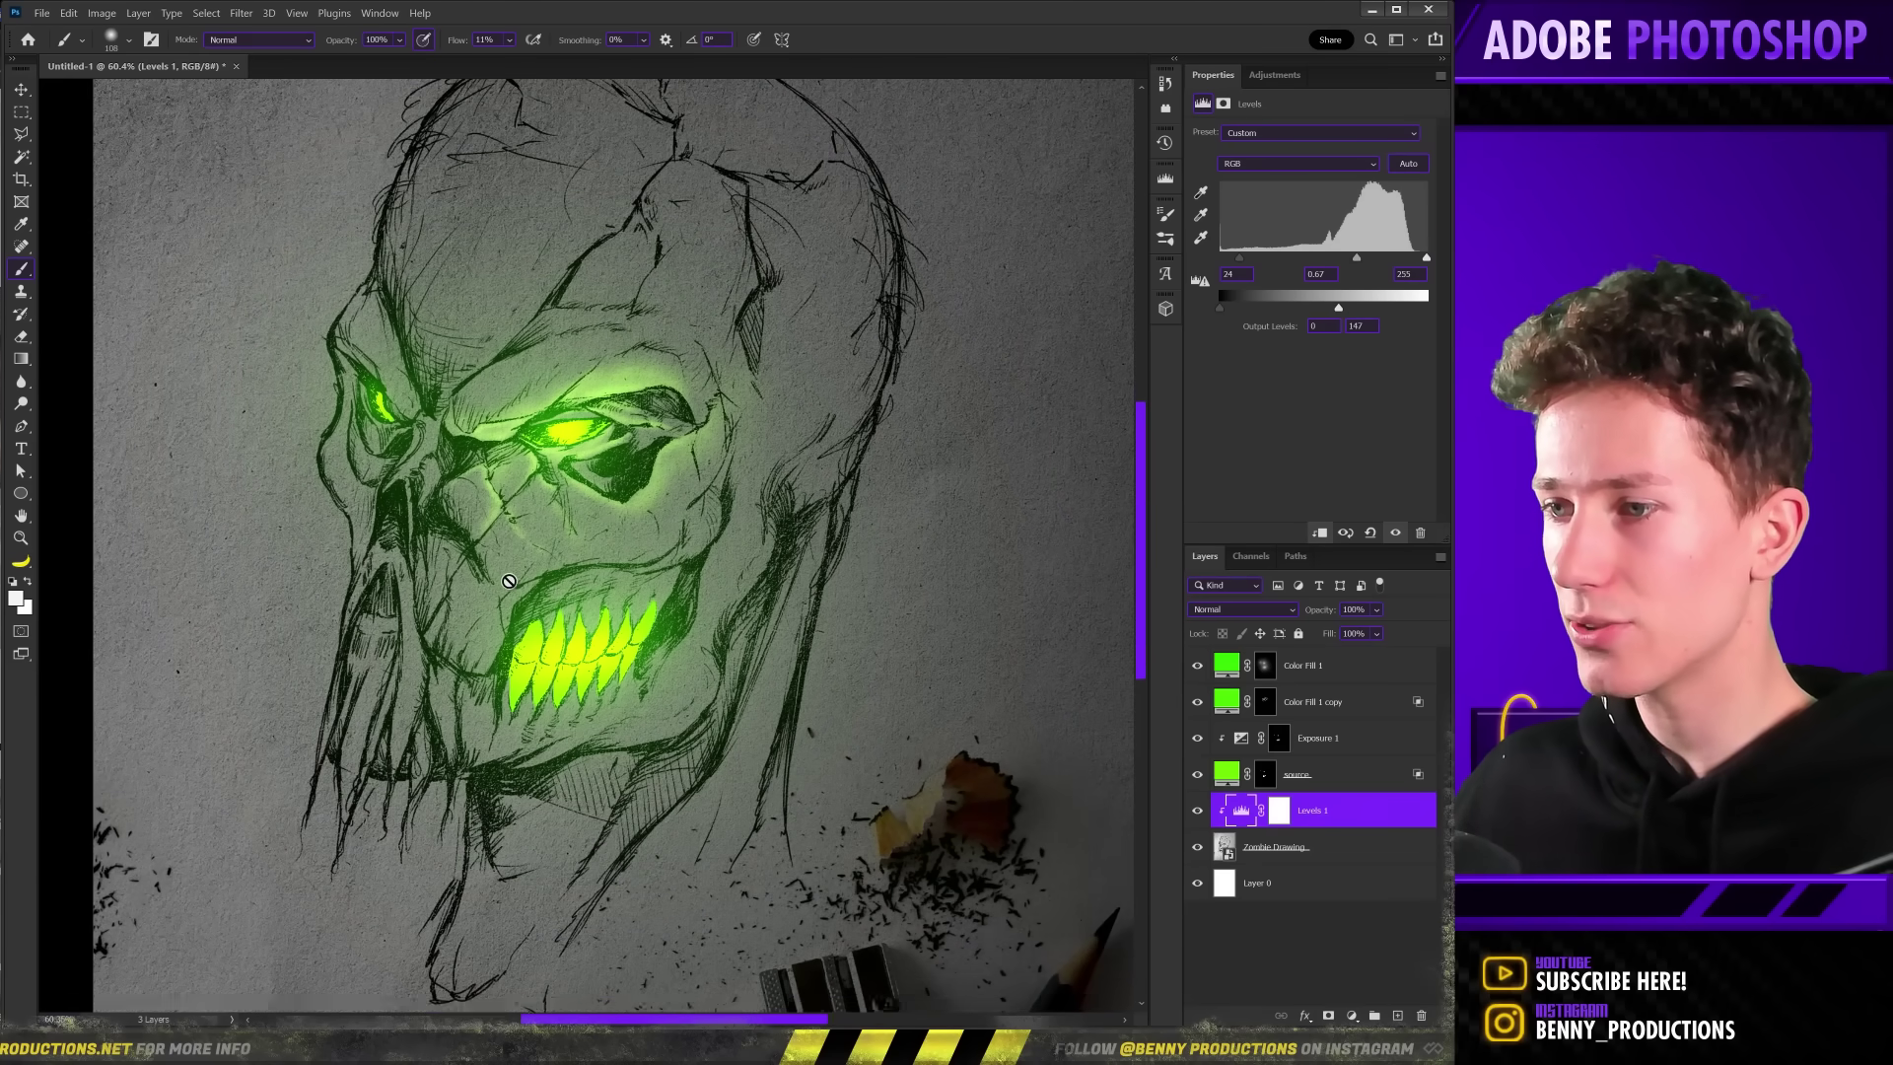
{"action": "scroll", "coordinate": [843, 498], "scroll_direction": "up", "scroll_amount": 3}
{"action": "left_click_drag", "start_coordinate": [1334, 310], "coordinate": [1289, 312]}
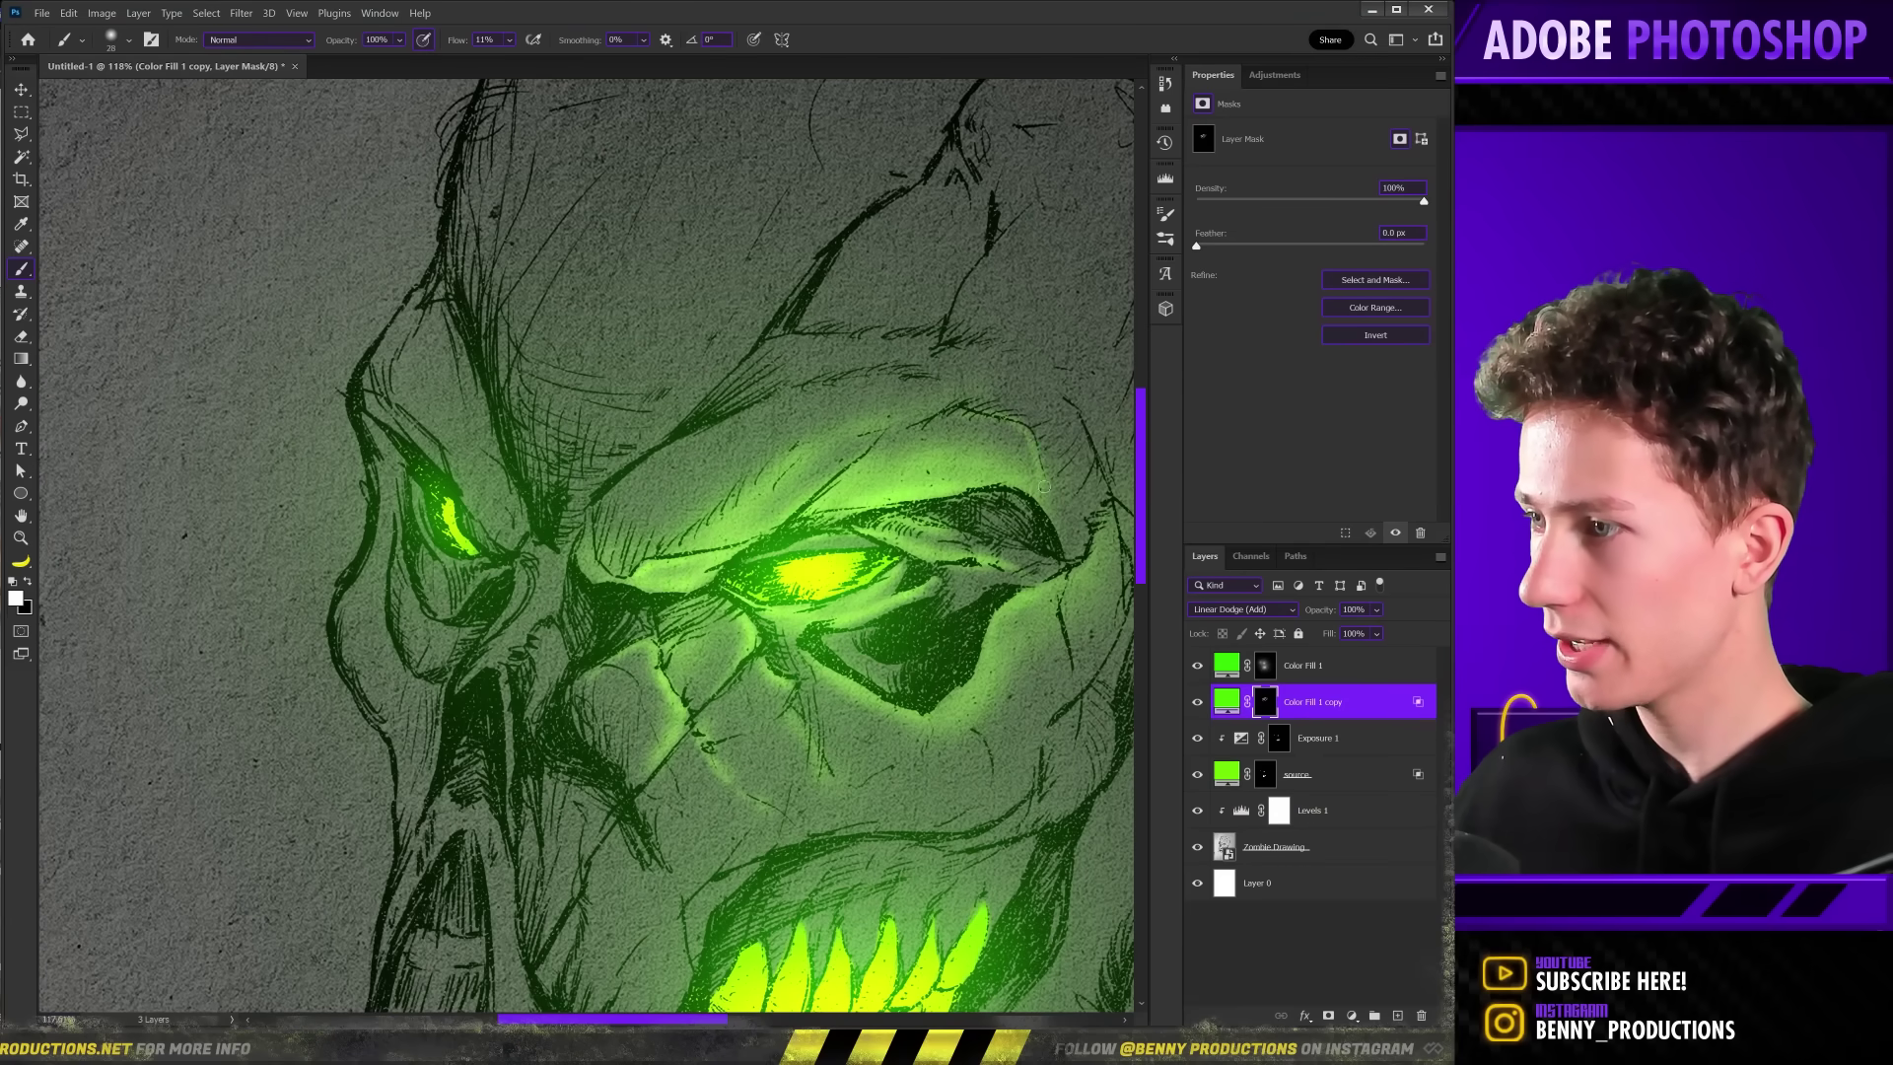
Paint rim light along the outer brow and temple beside the larger eye, alternating white and black to soften its edges.
{"action": "key", "text": "x"}
{"action": "scroll", "coordinate": [1028, 412], "scroll_direction": "down", "scroll_amount": 3}
{"action": "scroll", "coordinate": [825, 458], "scroll_direction": "up", "scroll_amount": 3}
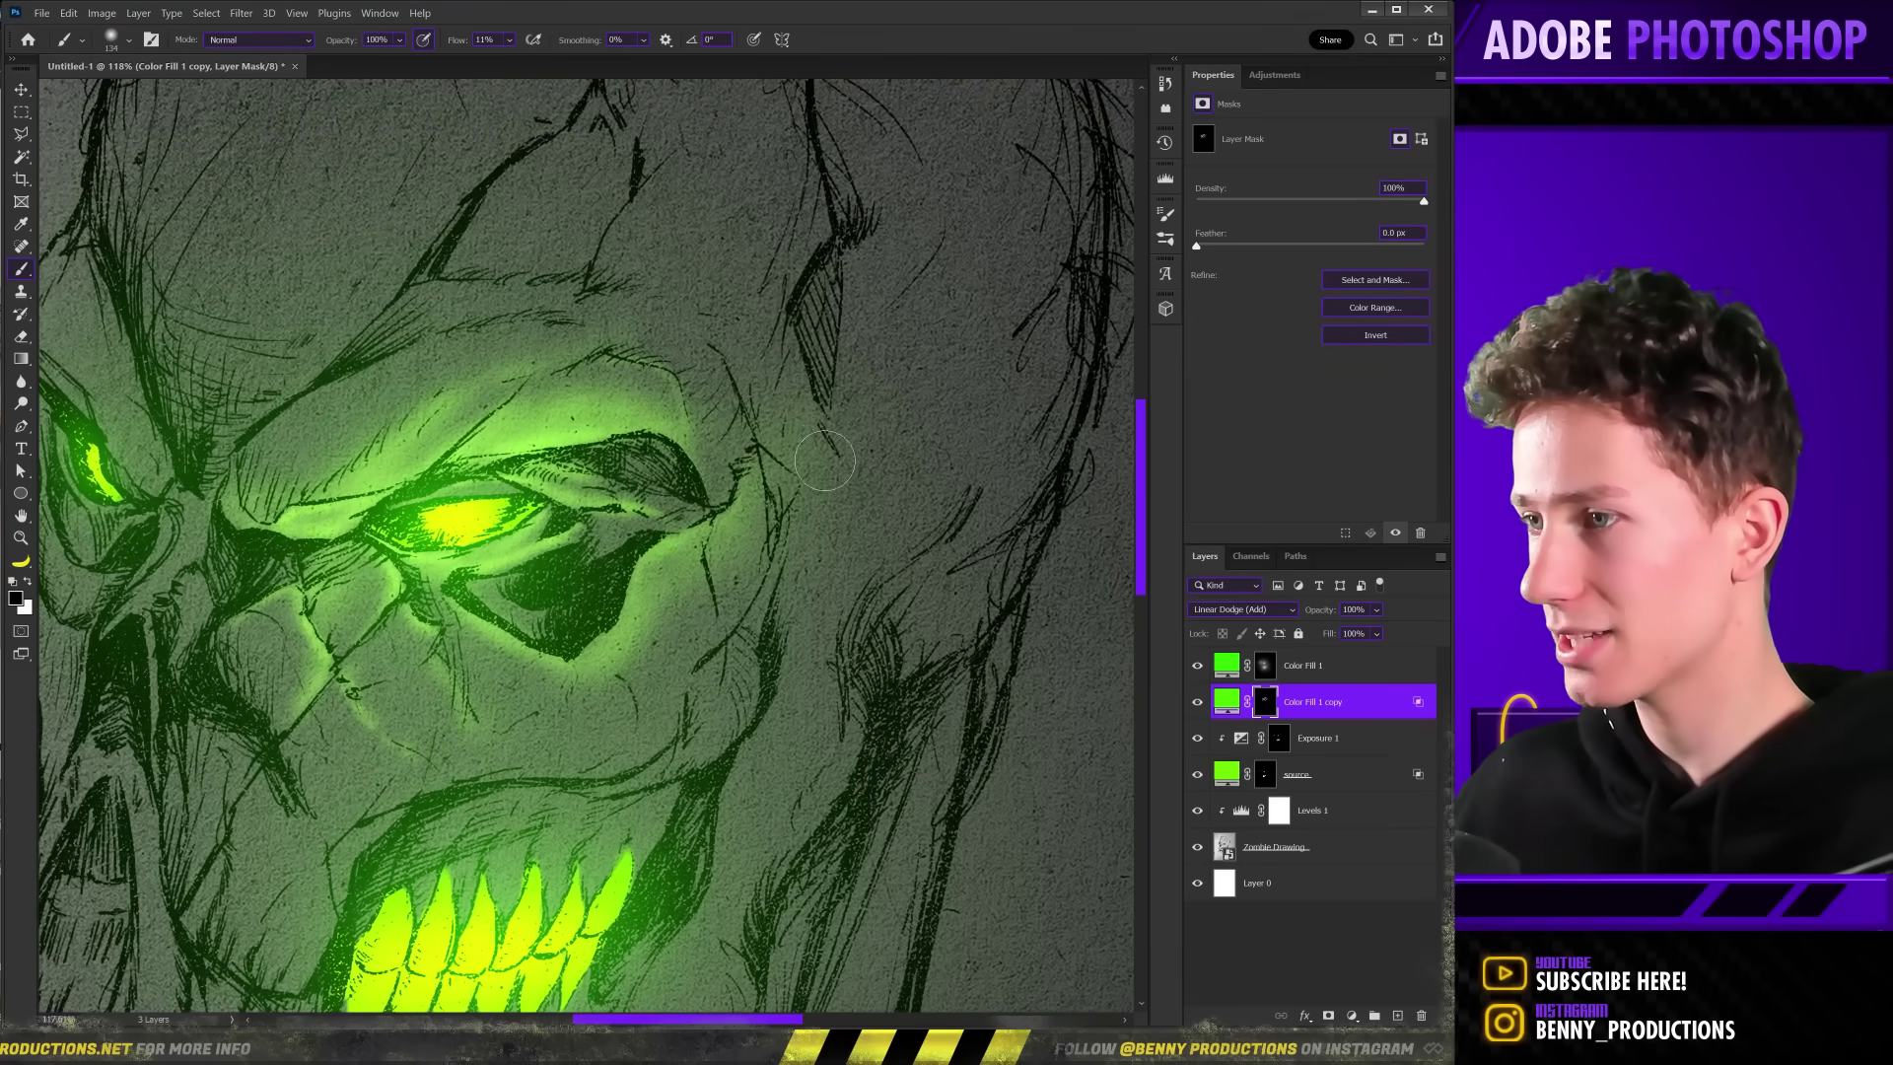
{"action": "key", "text": "x"}
{"action": "scroll", "coordinate": [789, 370], "scroll_direction": "down", "scroll_amount": 2}
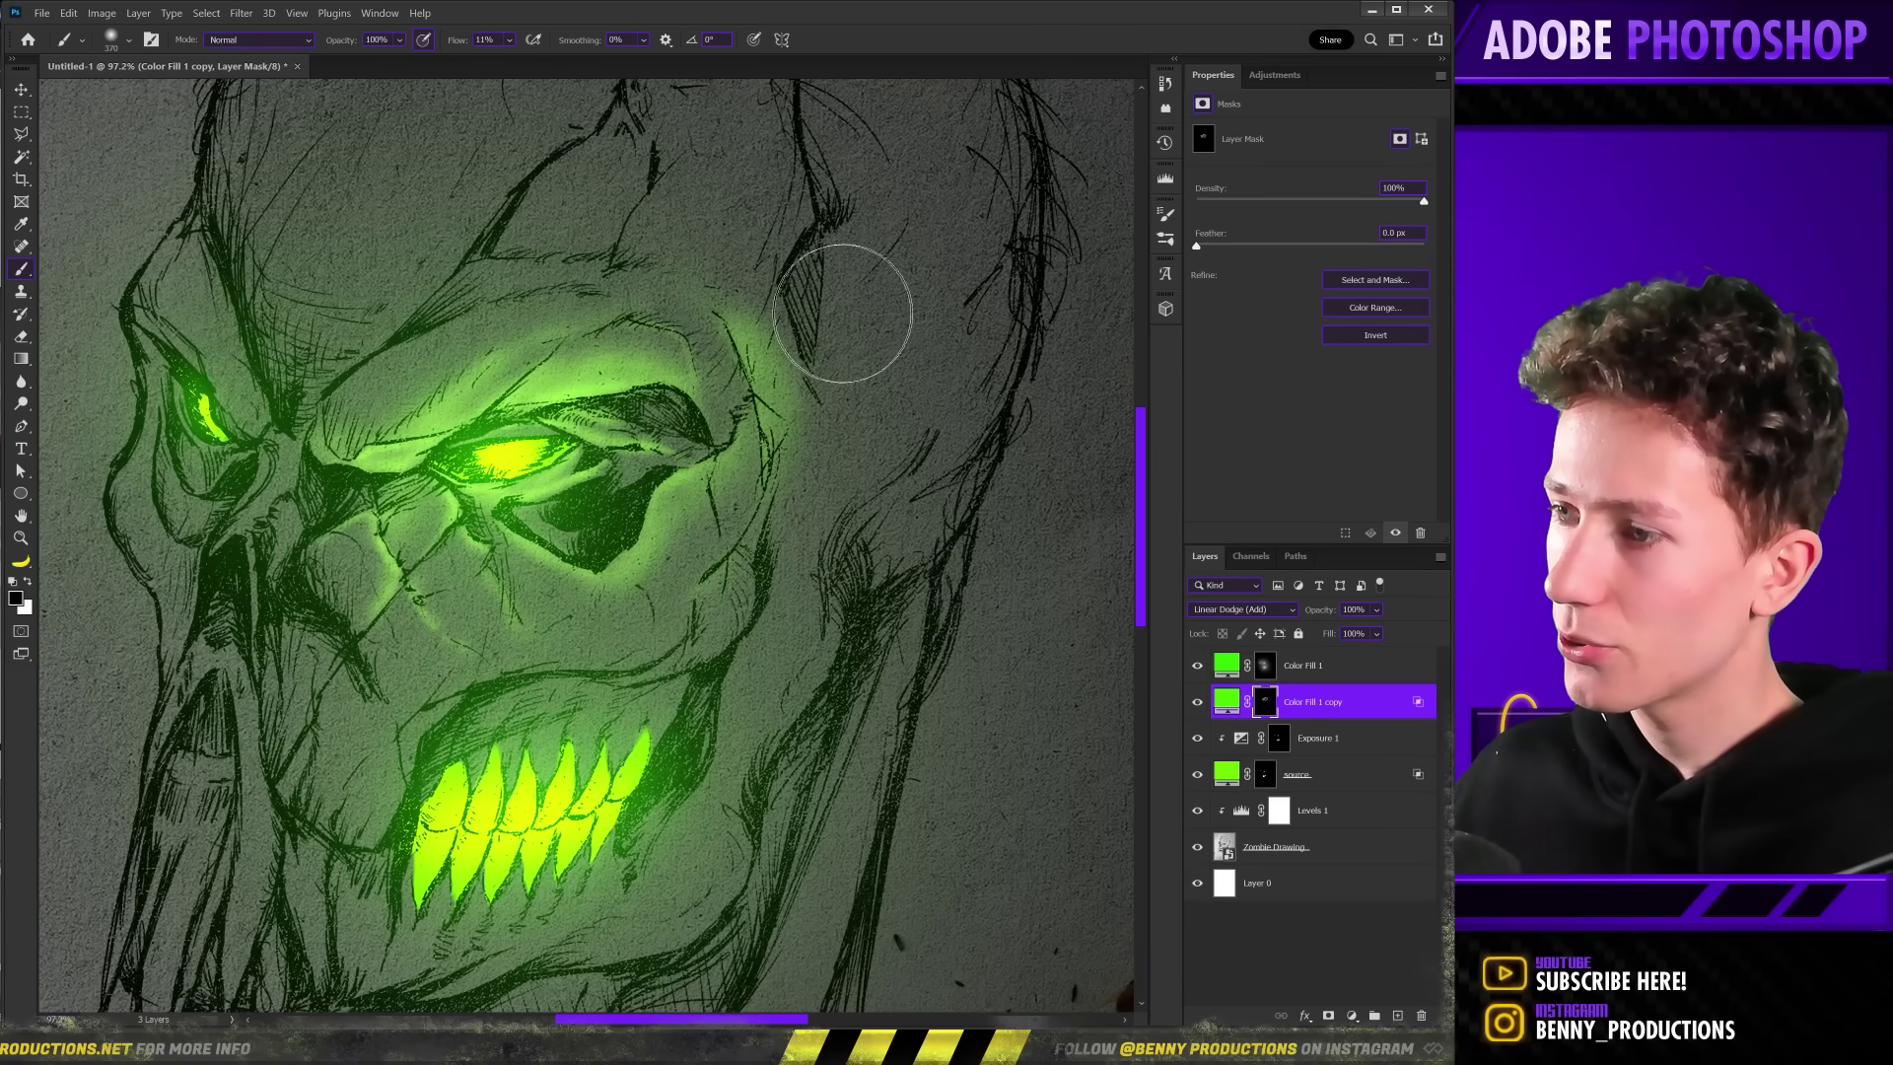
{"action": "scroll", "coordinate": [772, 420], "scroll_direction": "down", "scroll_amount": 2}
{"action": "key", "text": "x"}
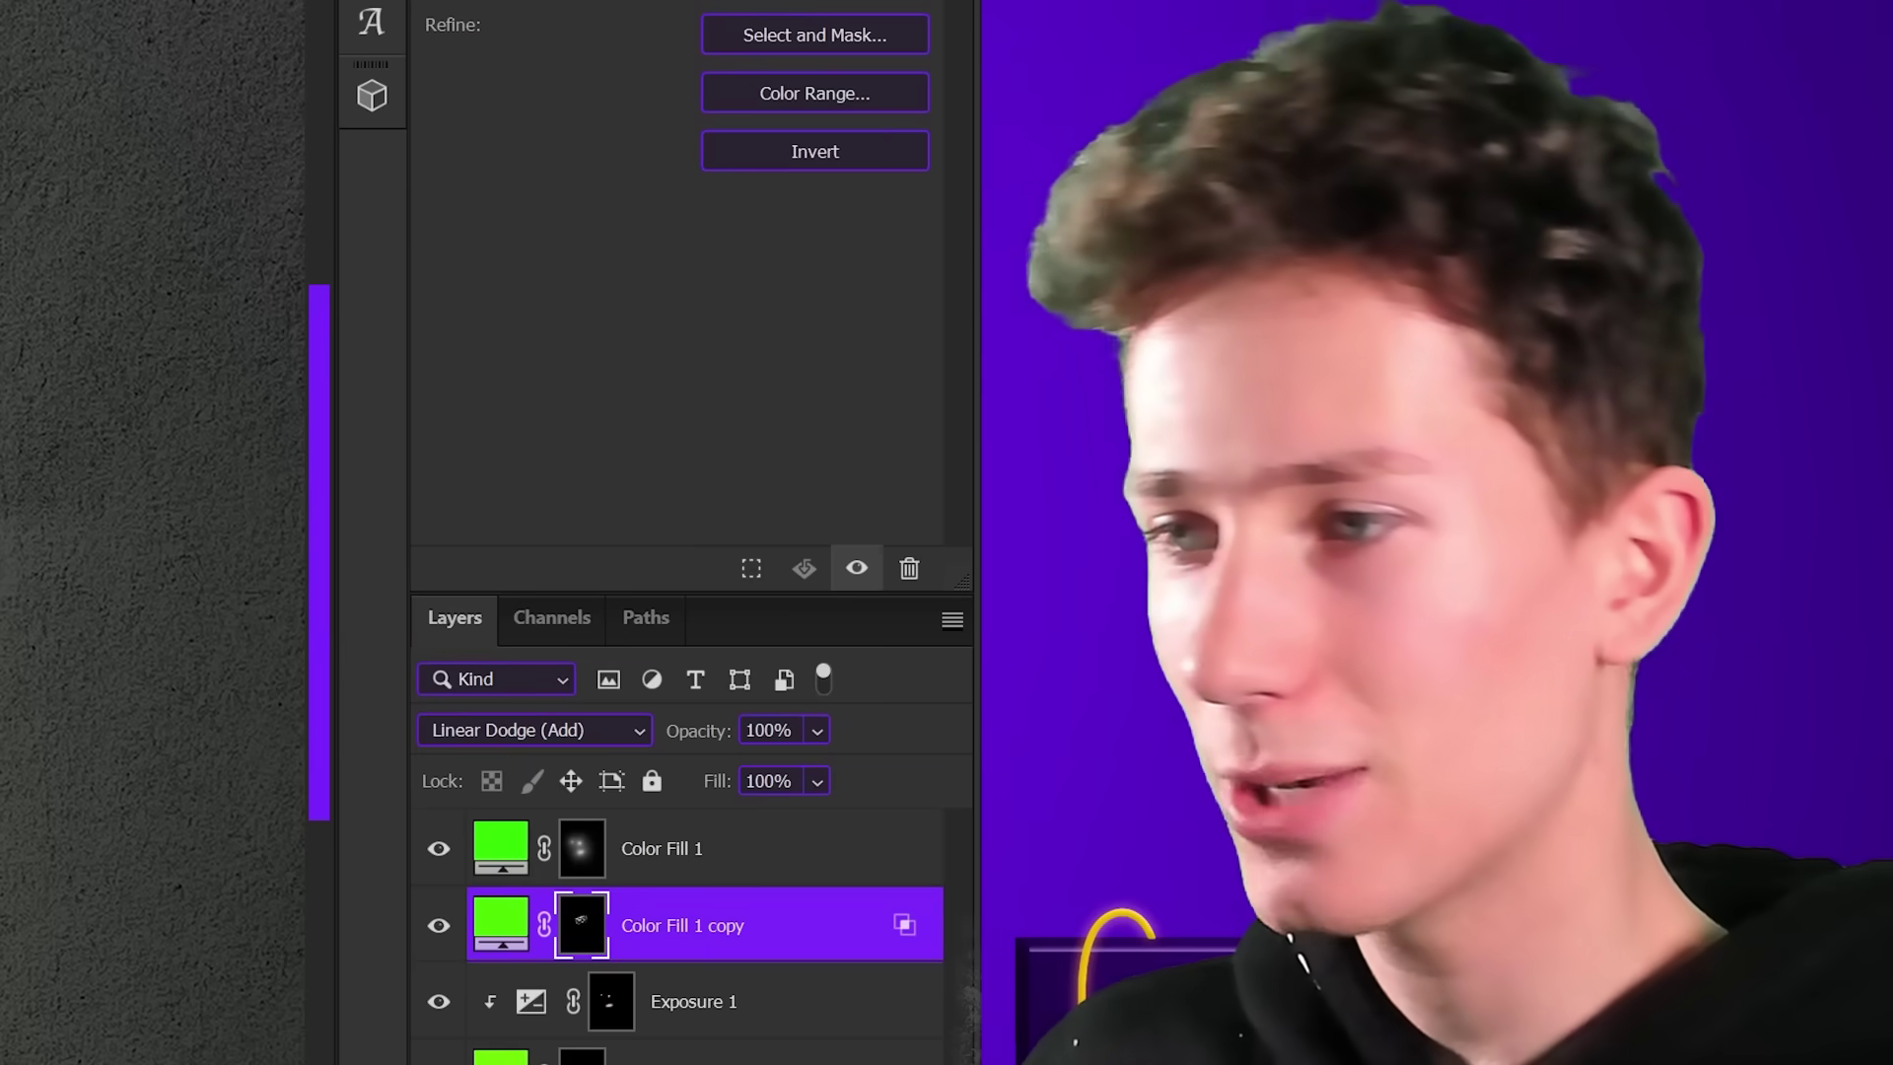
Paint rim light along the outer cheekbone and the cheek fold above the teeth on the copied fill's mask.
{"action": "scroll", "coordinate": [611, 365], "scroll_direction": "up", "scroll_amount": 3}
{"action": "left_click_drag", "start_coordinate": [655, 296], "coordinate": [596, 368]}
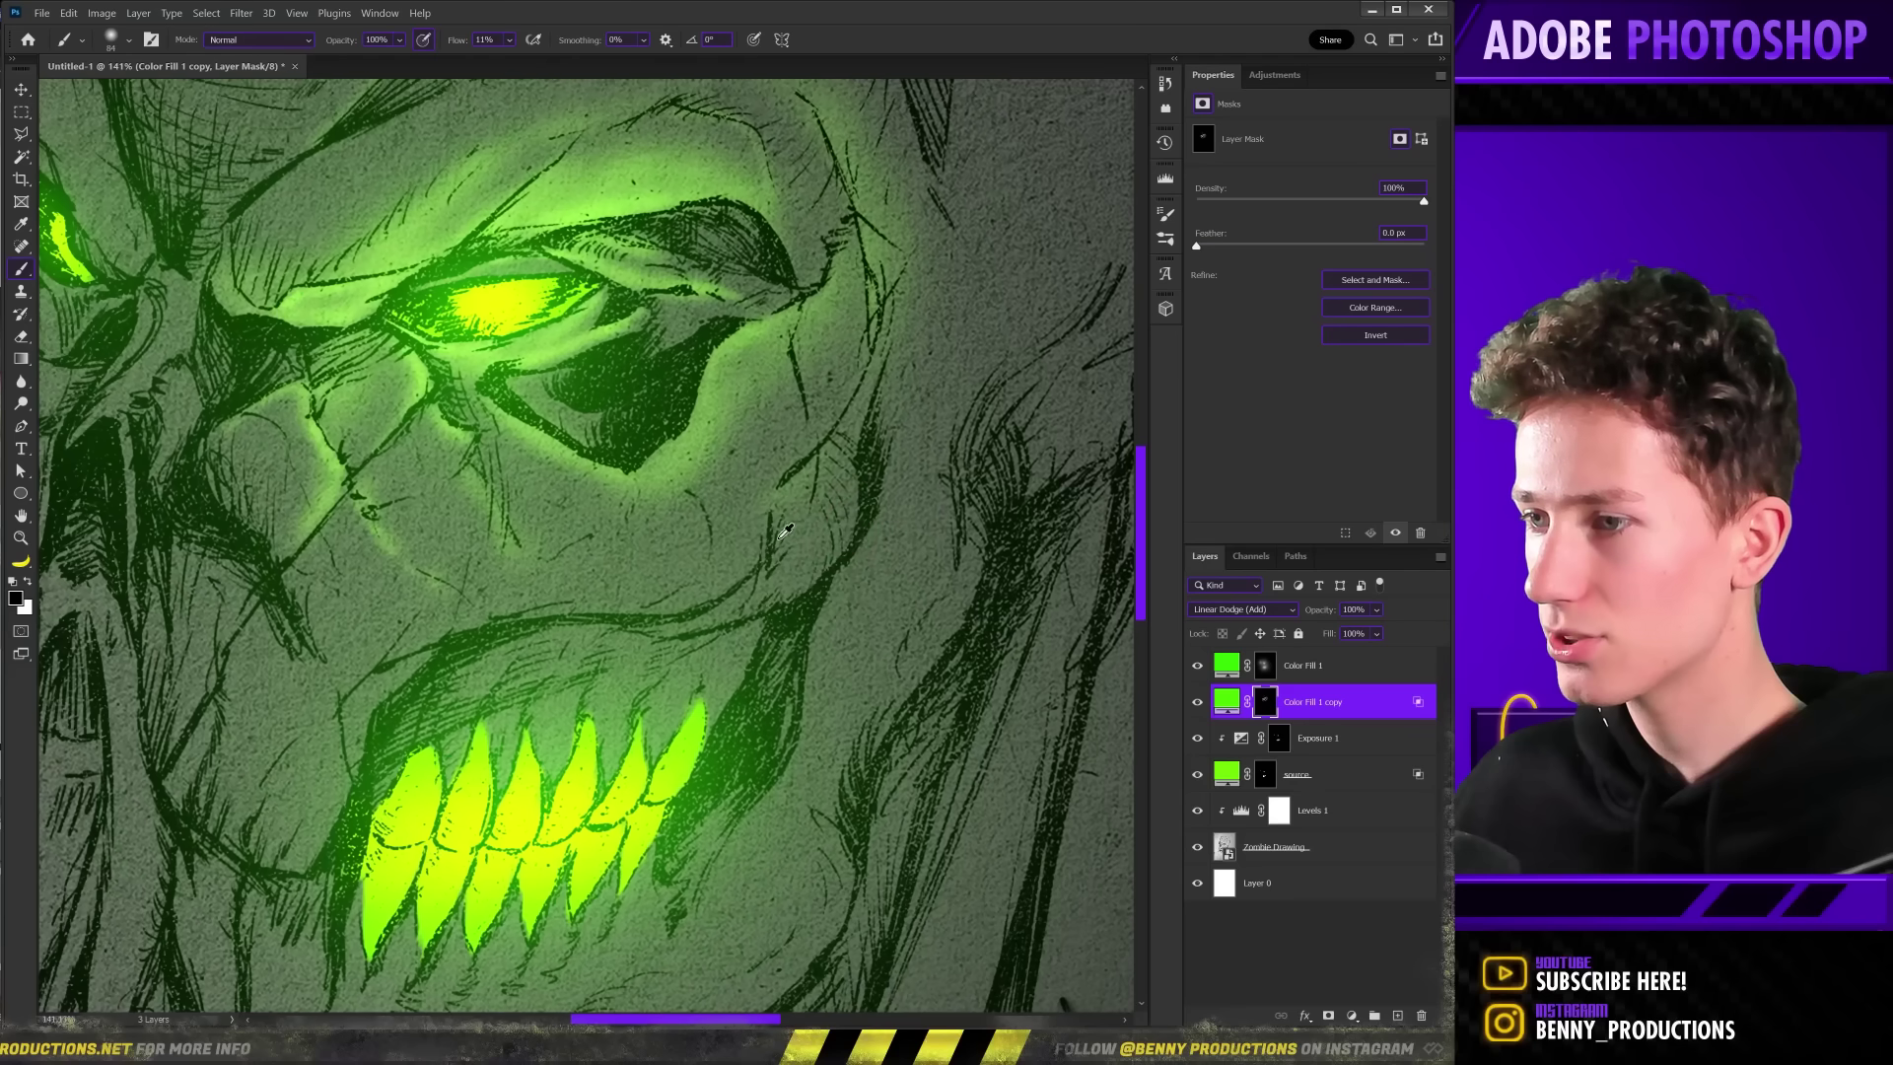
{"action": "scroll", "coordinate": [831, 555], "scroll_direction": "down", "scroll_amount": 2}
{"action": "scroll", "coordinate": [789, 350], "scroll_direction": "up", "scroll_amount": 3}
{"action": "key", "text": "x"}
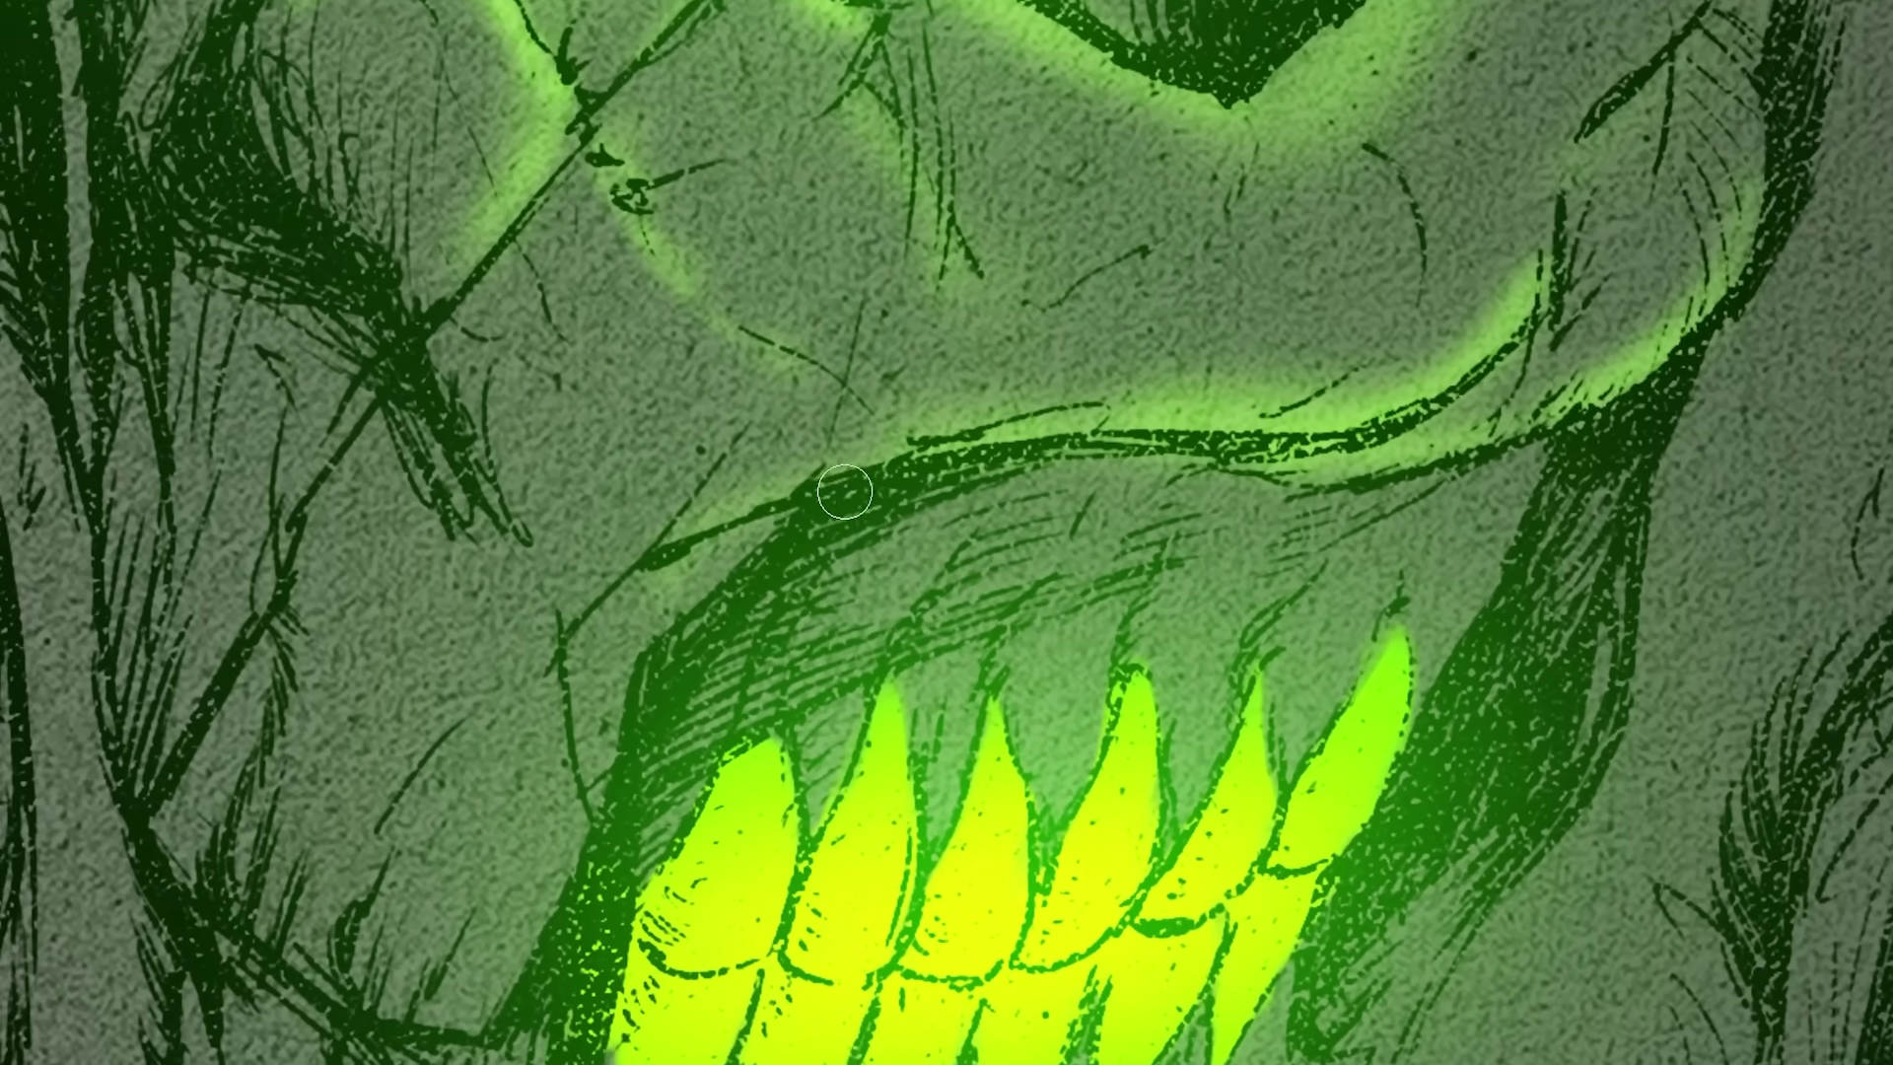
Paint green highlights with a smaller soft brush on the gums above the teeth, the mouth edges and around the nose.
{"action": "left_click_drag", "start_coordinate": [463, 527], "coordinate": [442, 527]}
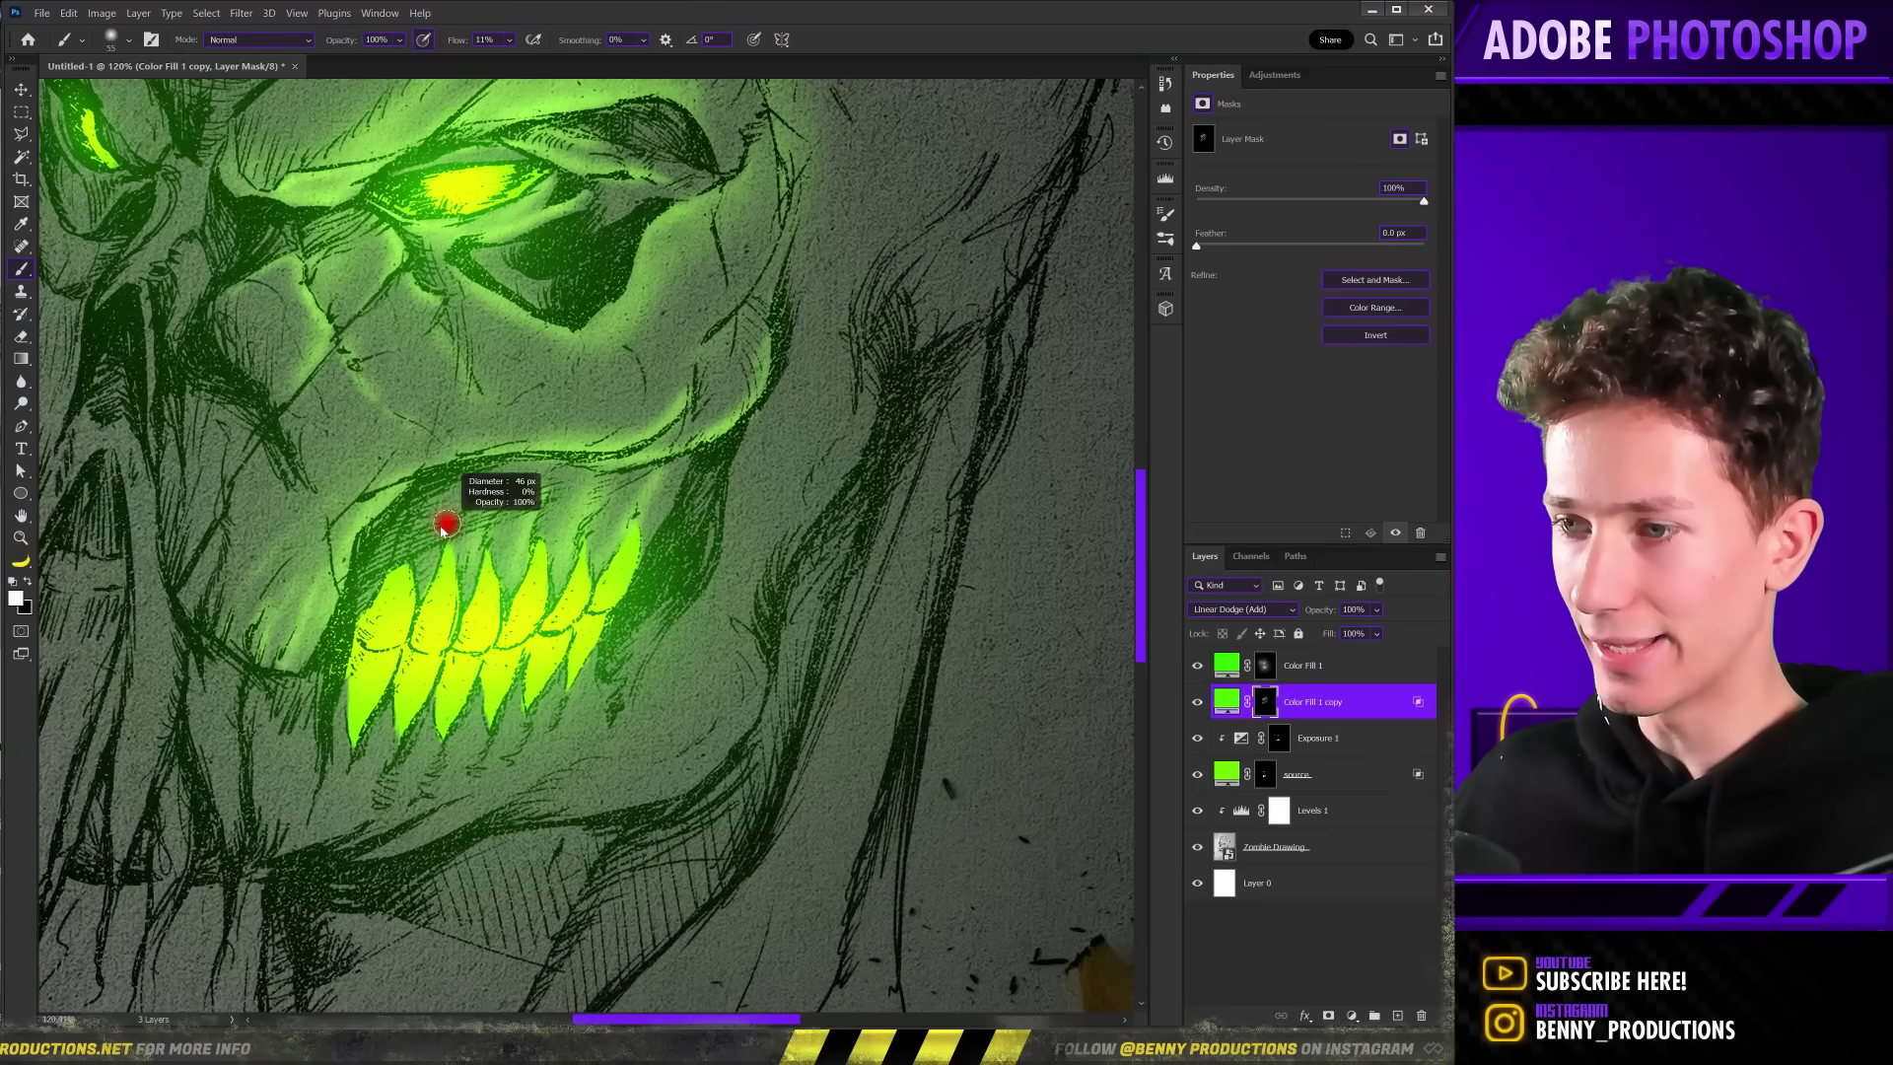
{"action": "scroll", "coordinate": [462, 355], "scroll_direction": "up", "scroll_amount": 1}
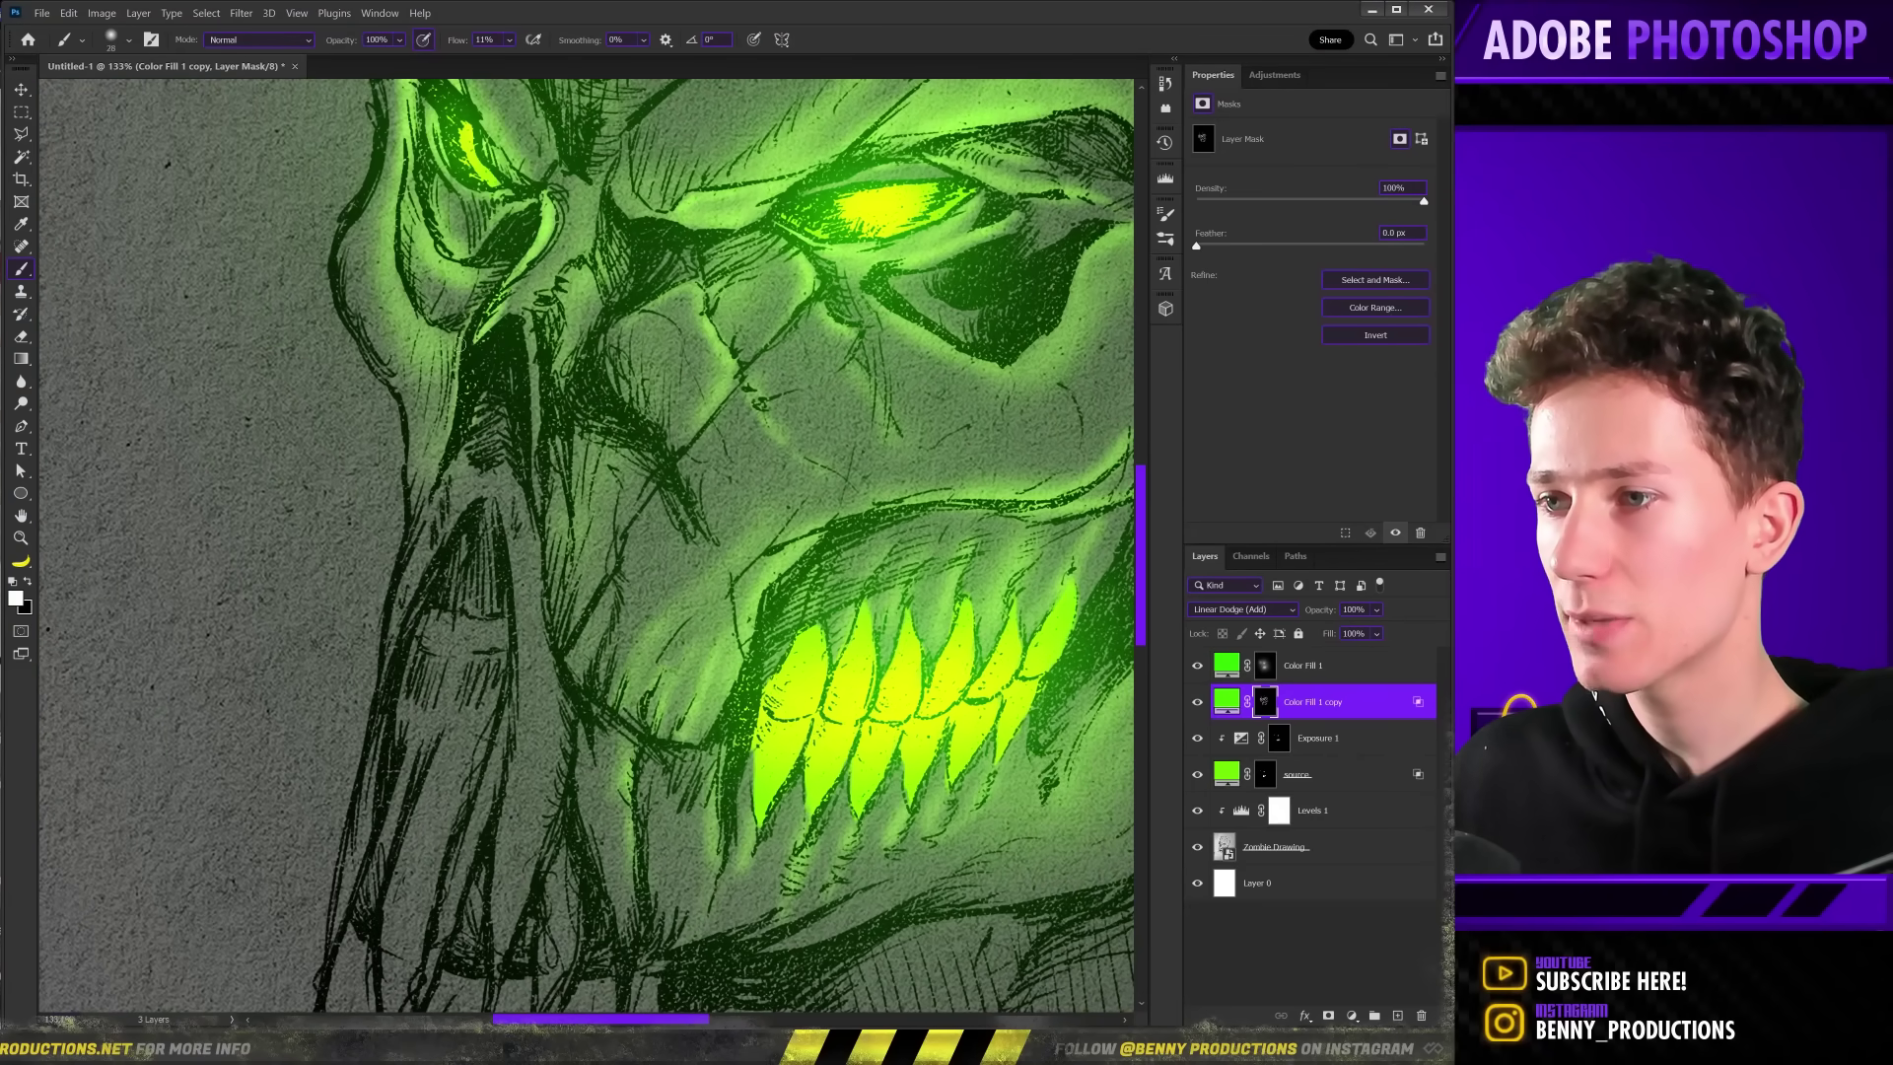
{"action": "scroll", "coordinate": [444, 463], "scroll_direction": "down", "scroll_amount": 2}
{"action": "scroll", "coordinate": [443, 463], "scroll_direction": "up", "scroll_amount": 1}
{"action": "left_click_drag", "start_coordinate": [458, 463], "coordinate": [421, 512]}
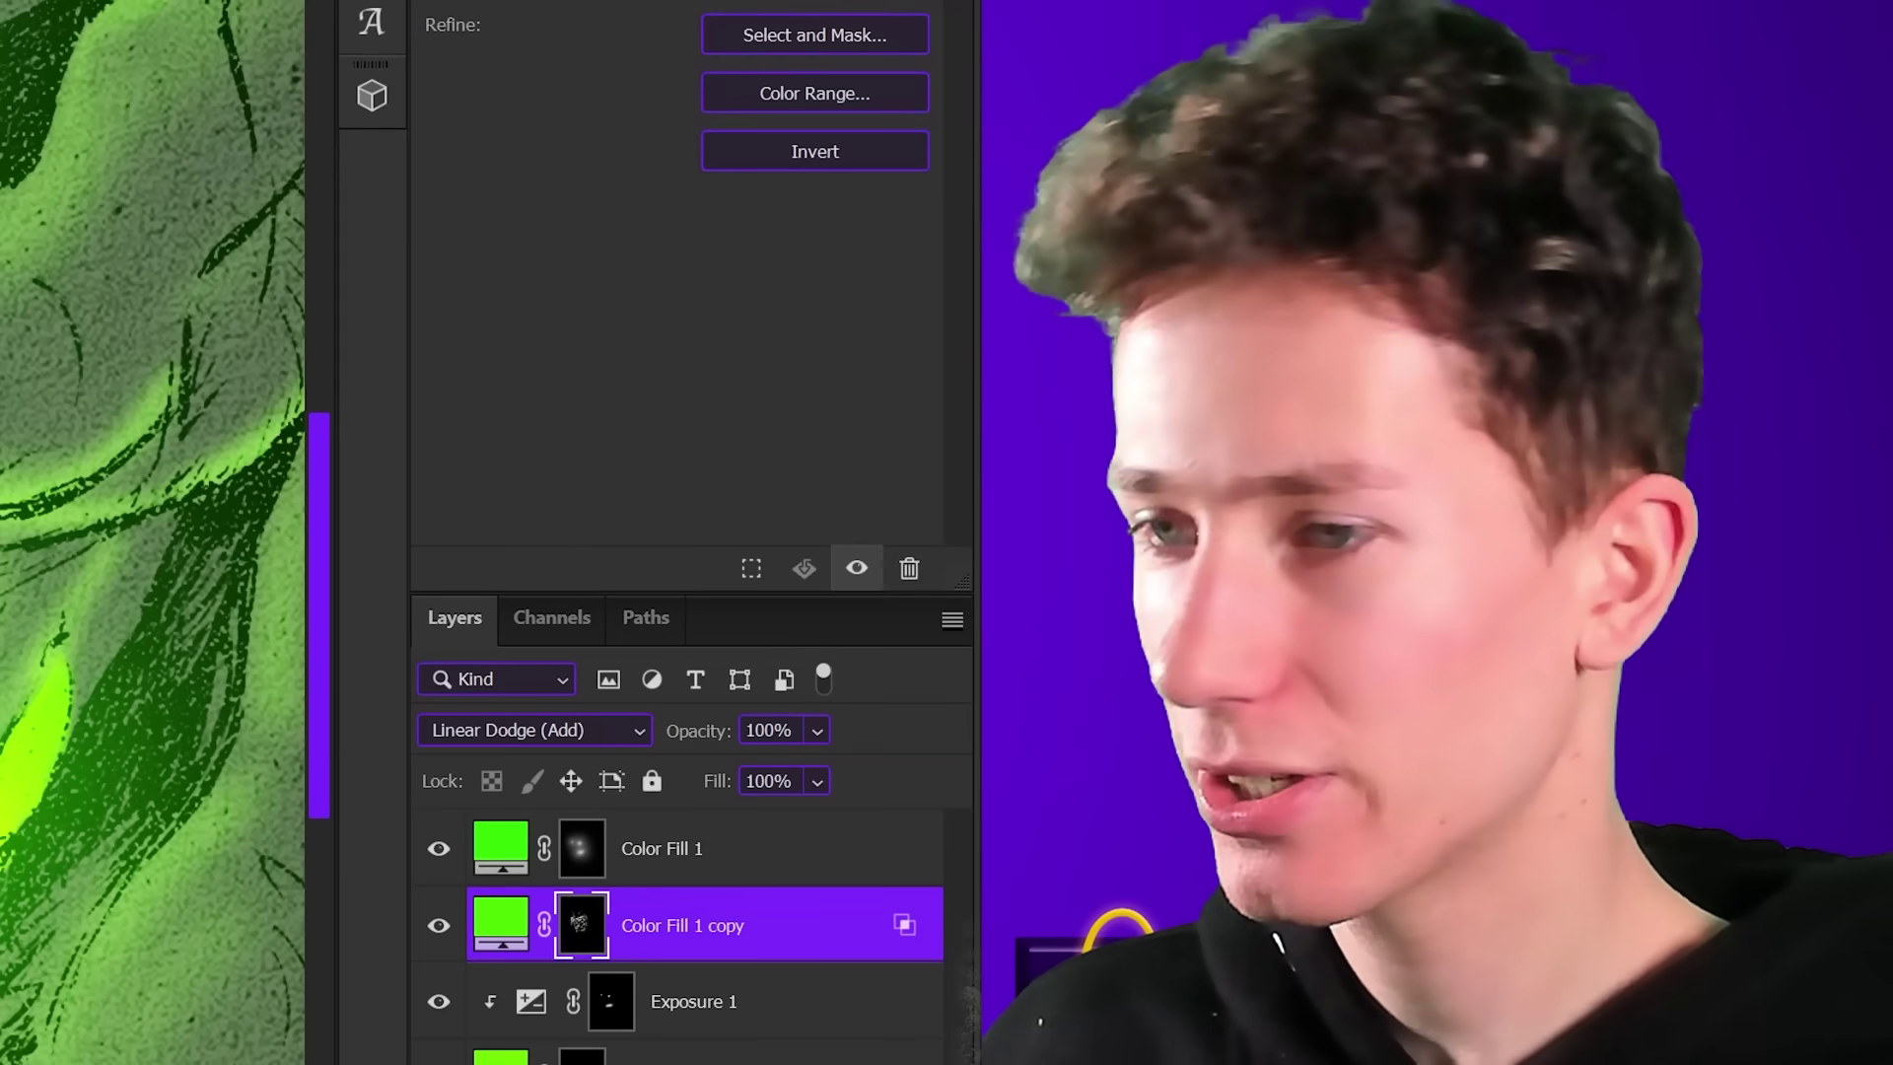
Refine the rim light across the face with a smaller brush, switching between black and white on the mask.
{"action": "scroll", "coordinate": [424, 512], "scroll_direction": "down", "scroll_amount": 1}
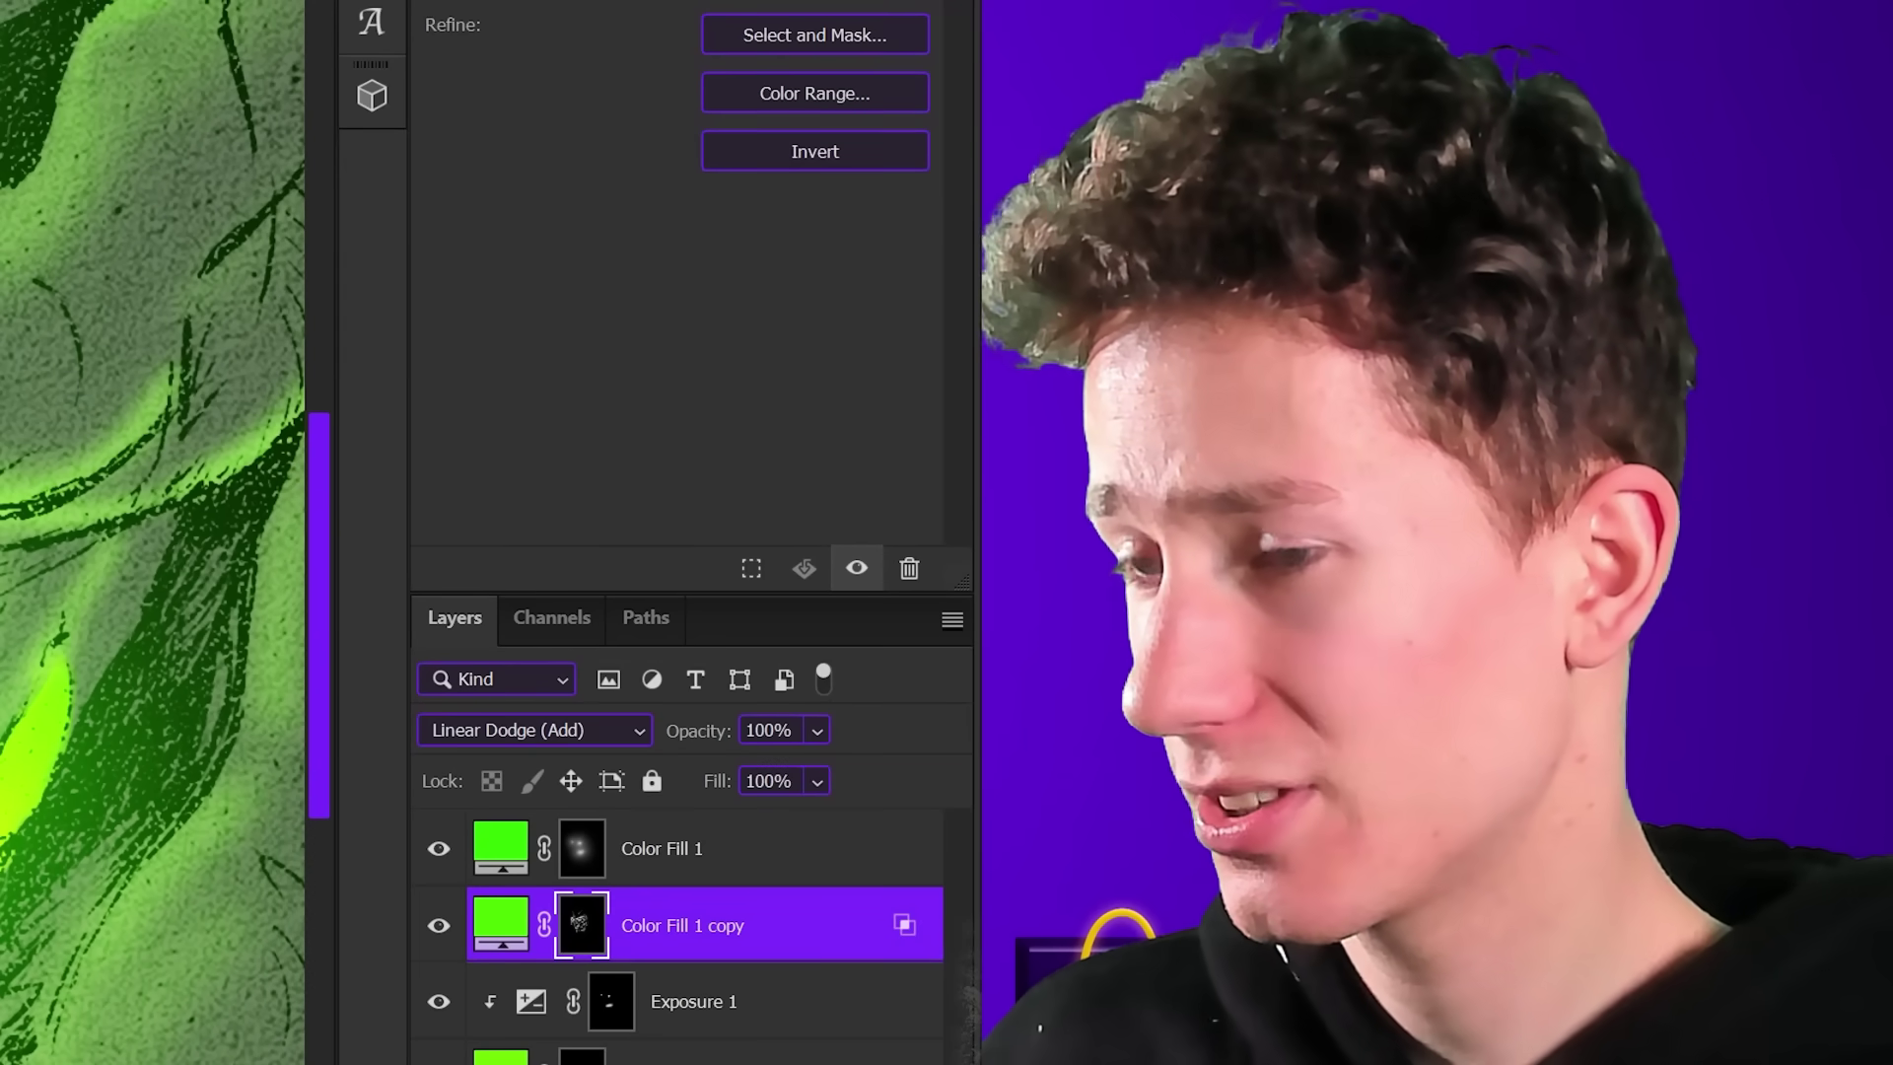
{"action": "key", "text": "x"}
{"action": "scroll", "coordinate": [444, 433], "scroll_direction": "up", "scroll_amount": 1}
{"action": "key", "text": "bracketleft"}
{"action": "key", "text": "bracketleft"}
{"action": "key", "text": "x"}
{"action": "scroll", "coordinate": [541, 320], "scroll_direction": "down", "scroll_amount": 3}
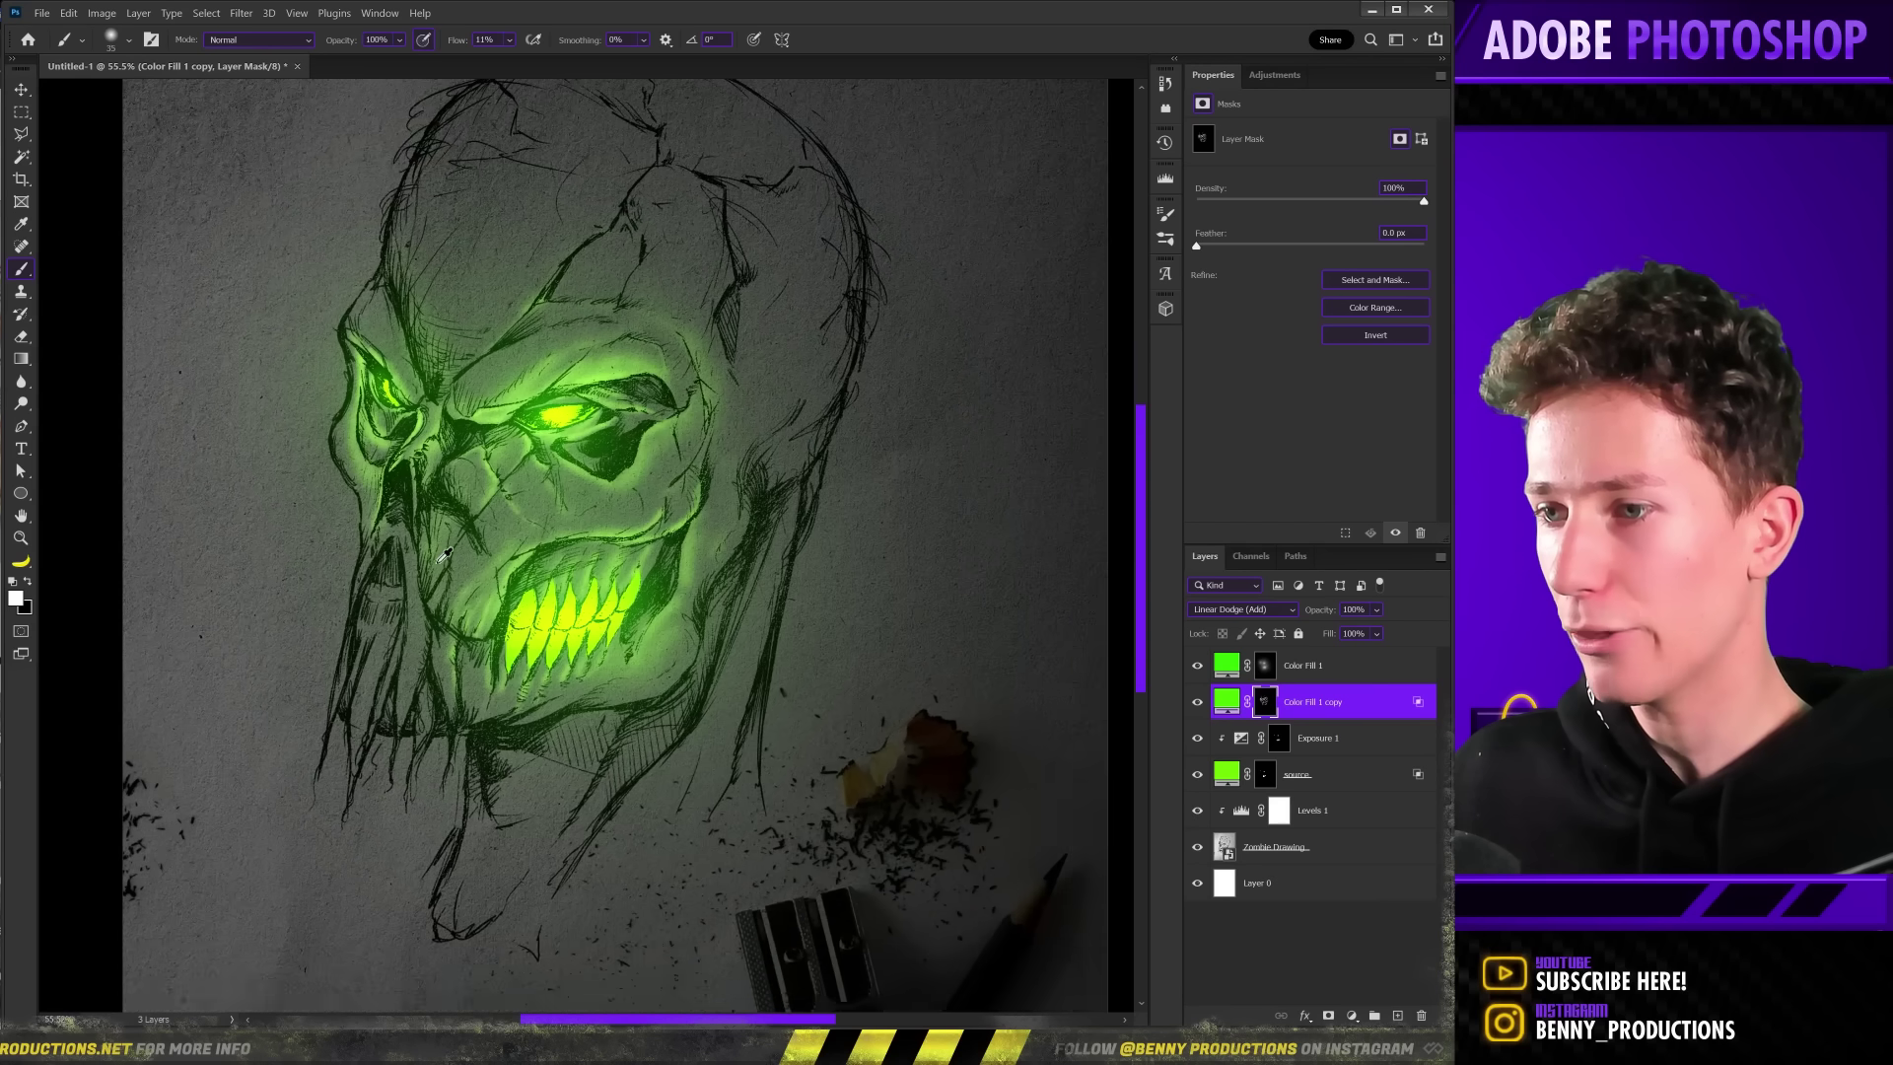
Paint glowing green cracks on the forehead and skull on the source fill's mask, with rim light around them.
{"action": "left_click", "coordinate": [1266, 774]}
{"action": "scroll", "coordinate": [535, 331], "scroll_direction": "up", "scroll_amount": 5}
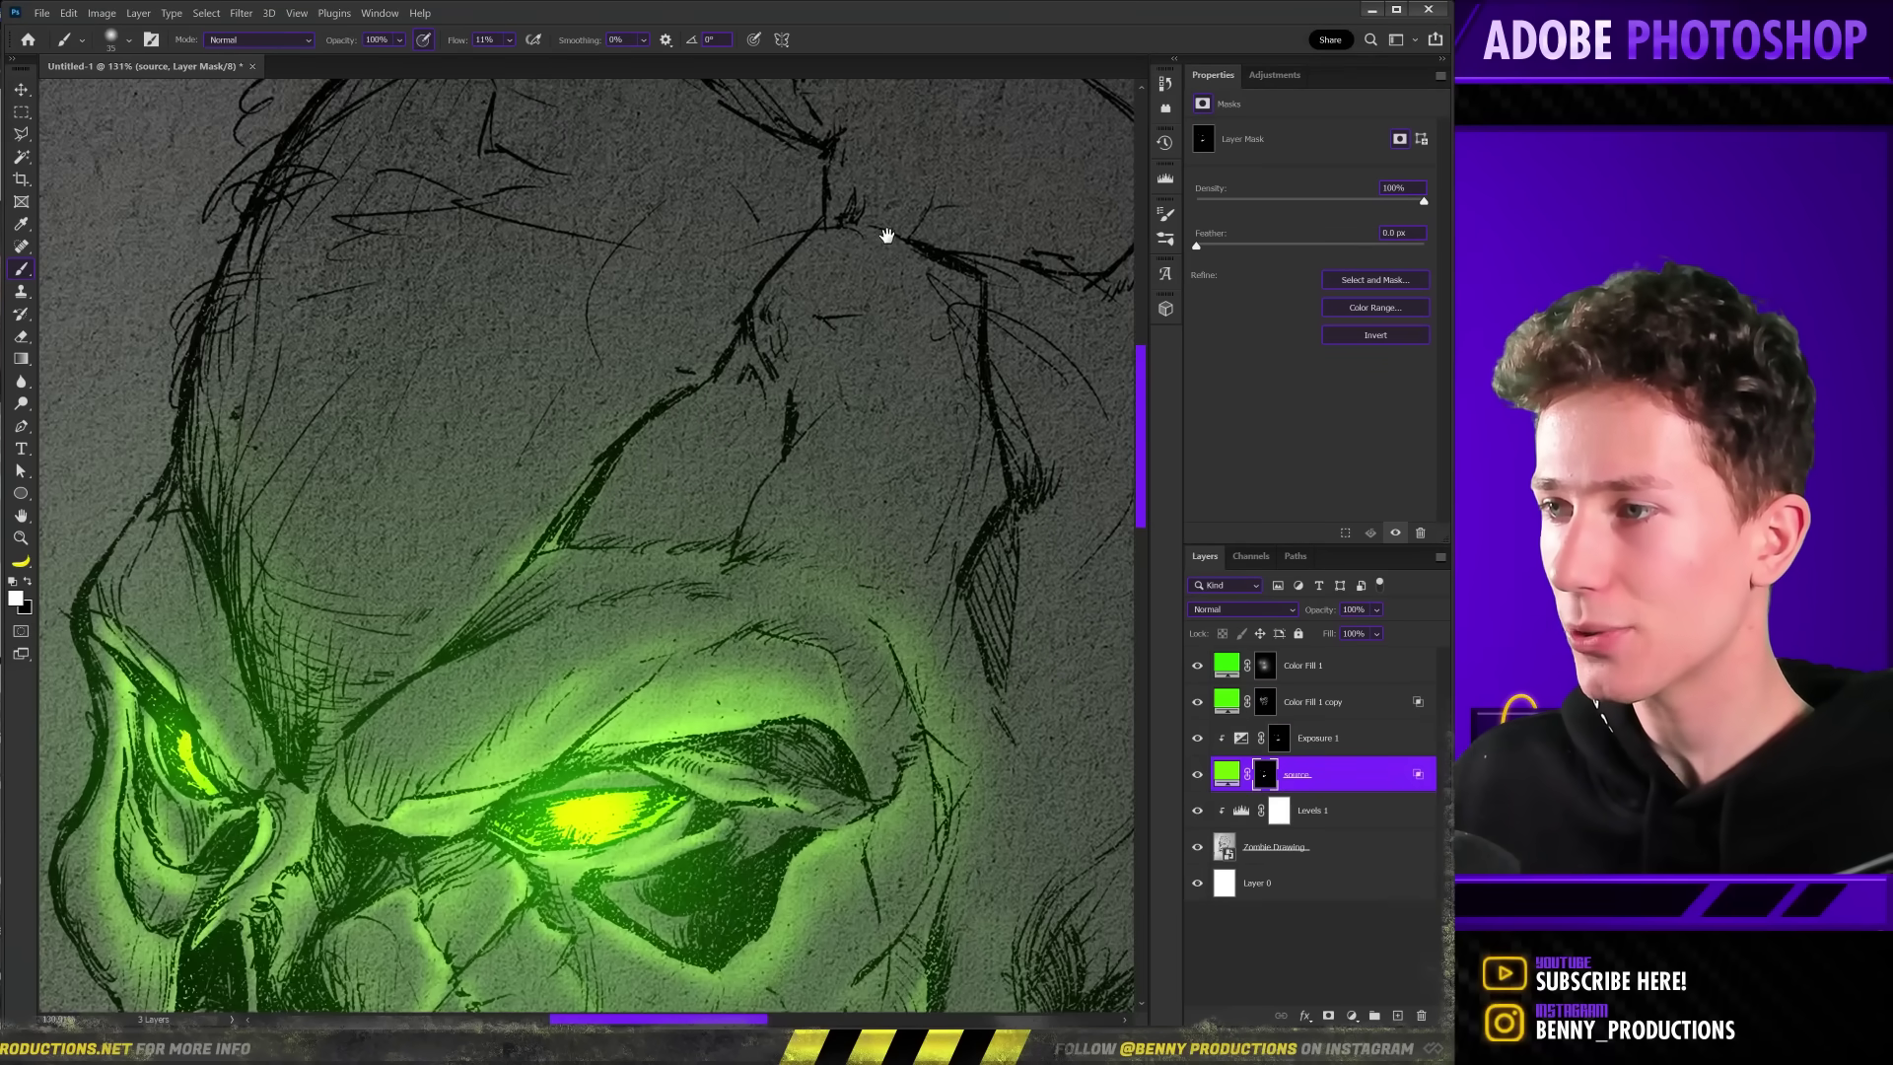
{"action": "right_click", "coordinate": [583, 410]}
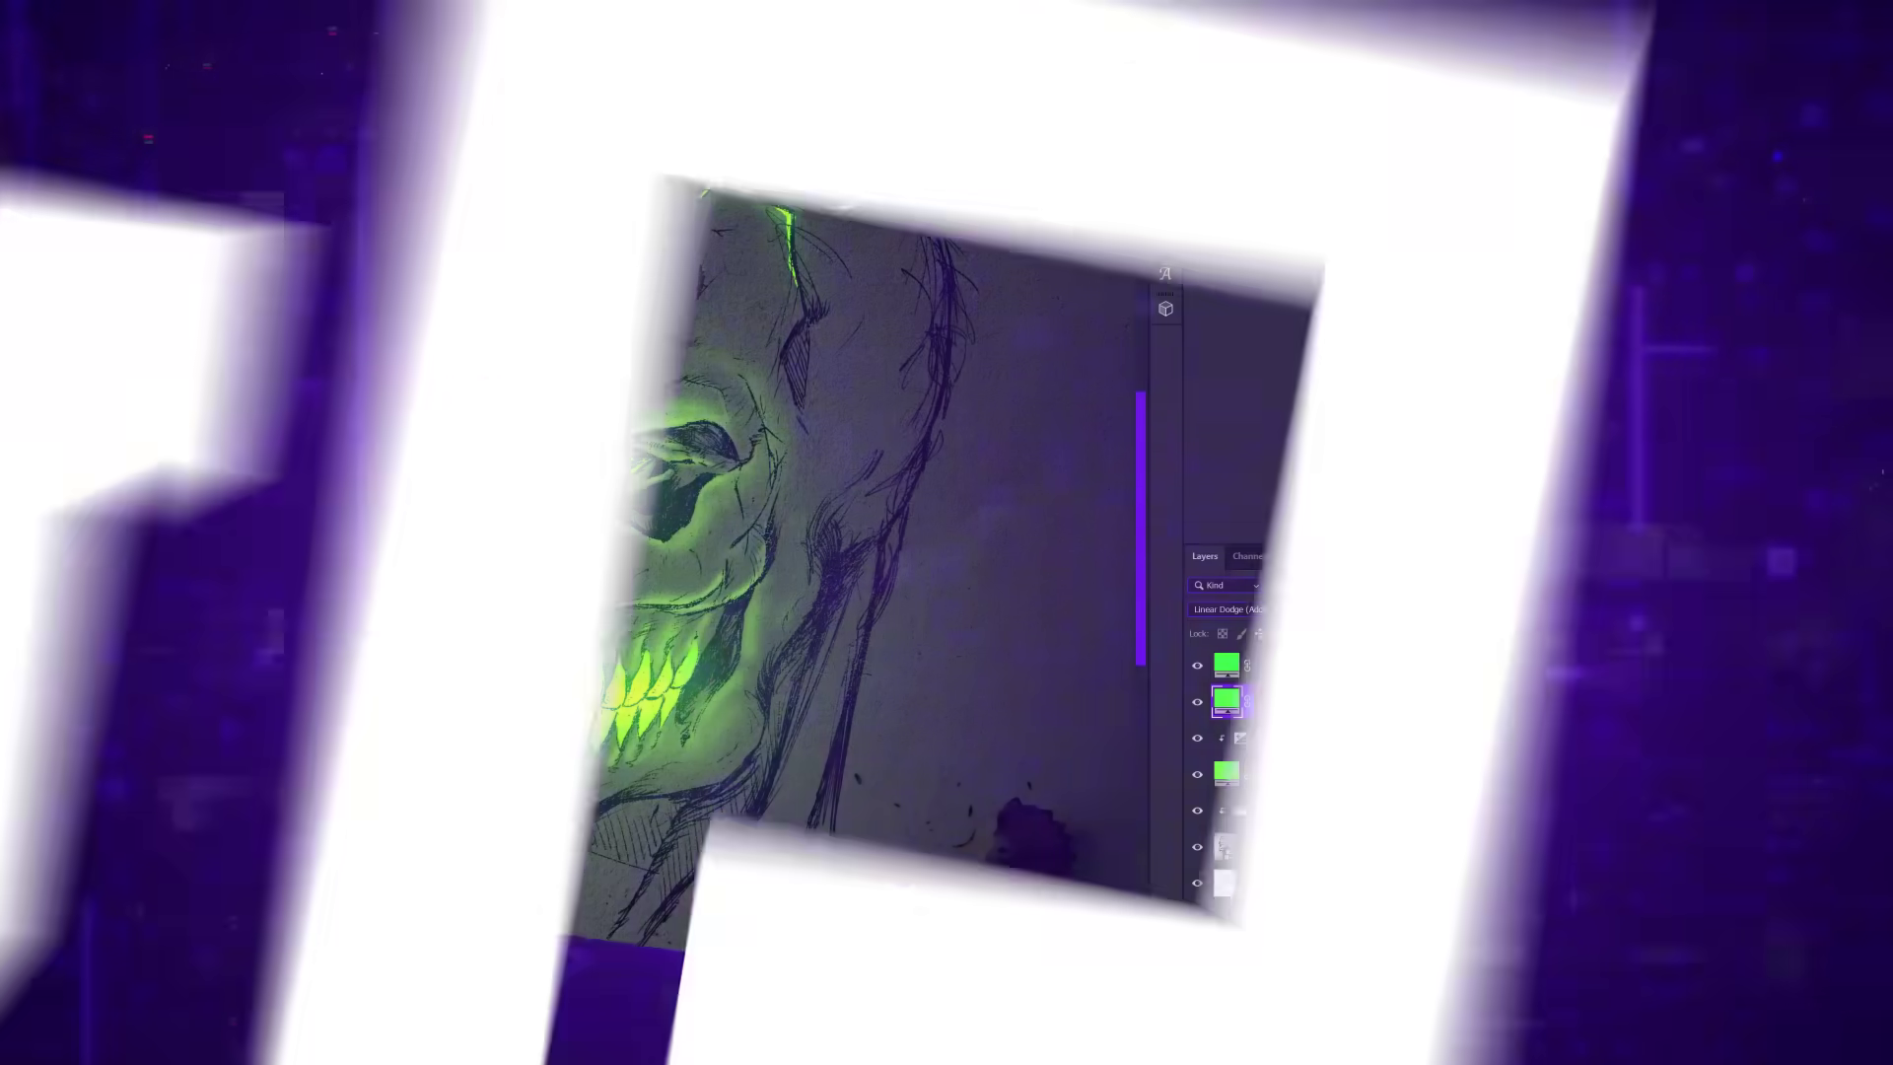
{"action": "scroll", "coordinate": [399, 488], "scroll_direction": "up", "scroll_amount": 1}
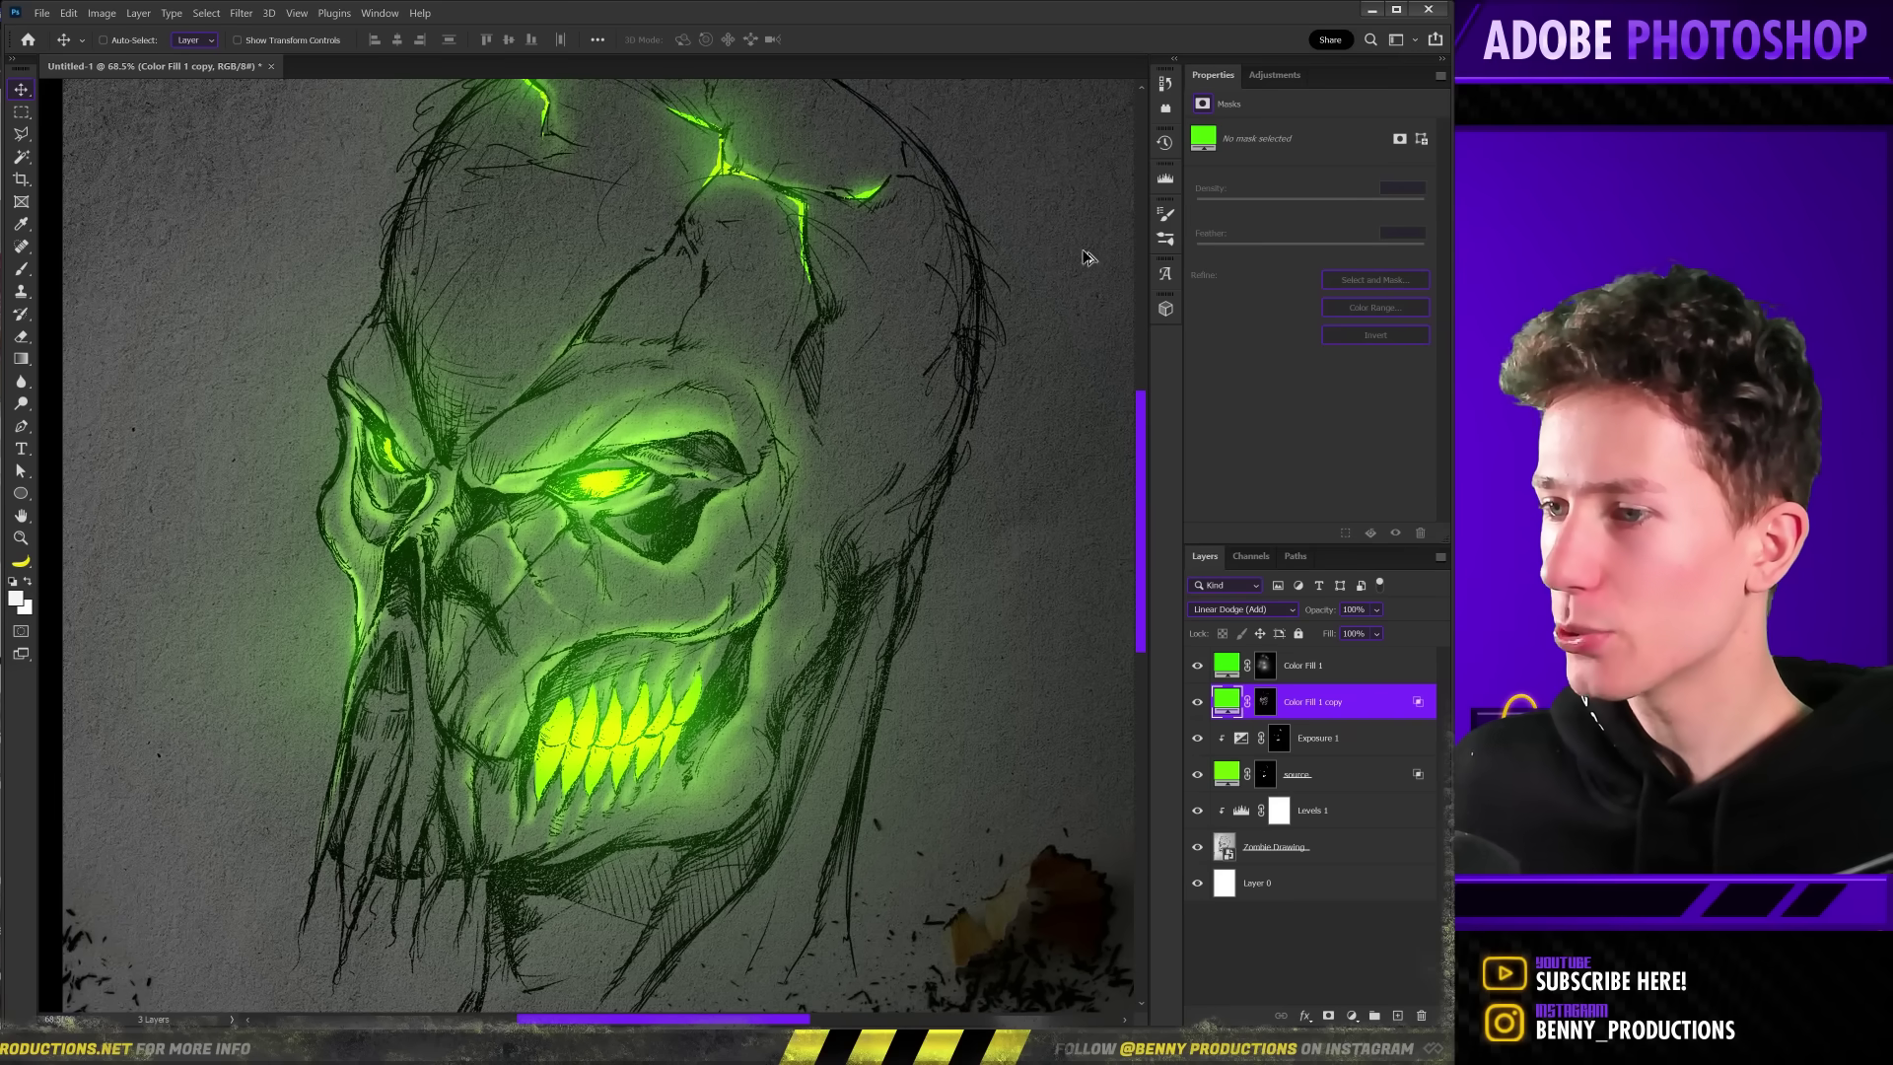
Add an Exposure adjustment clipped to the copied rim-light fill, set exposure to about +3.38 and invert its mask.
{"action": "left_click", "coordinate": [1274, 75]}
{"action": "left_click", "coordinate": [1268, 121]}
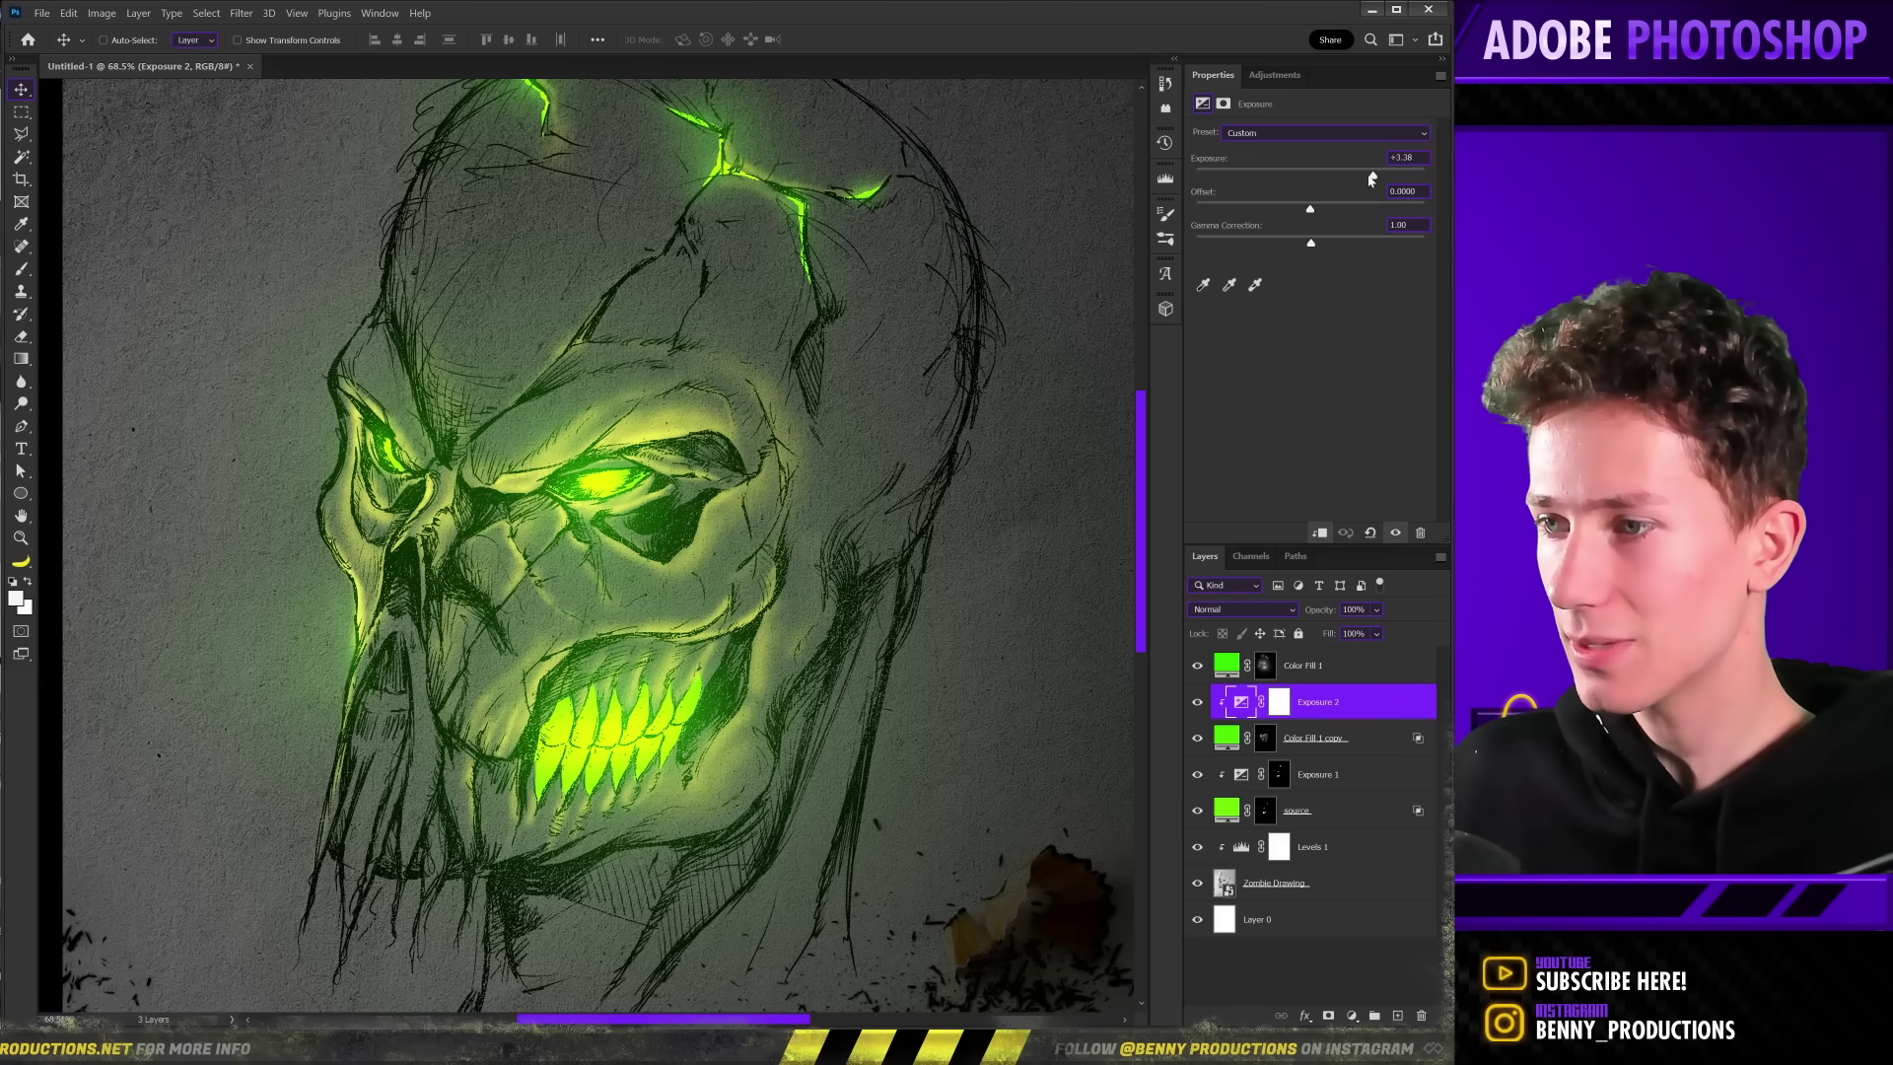
{"action": "key", "text": "ctrl+i"}
Paint white at 50% flow over the rim light nearest the glow on the Exposure mask, and reduce its exposure to about +1.11.
{"action": "key", "text": "b"}
{"action": "scroll", "coordinate": [476, 515], "scroll_direction": "up", "scroll_amount": 3}
{"action": "key", "text": "bracketright"}
{"action": "key", "text": "shift+5"}
{"action": "left_click", "coordinate": [734, 498]}
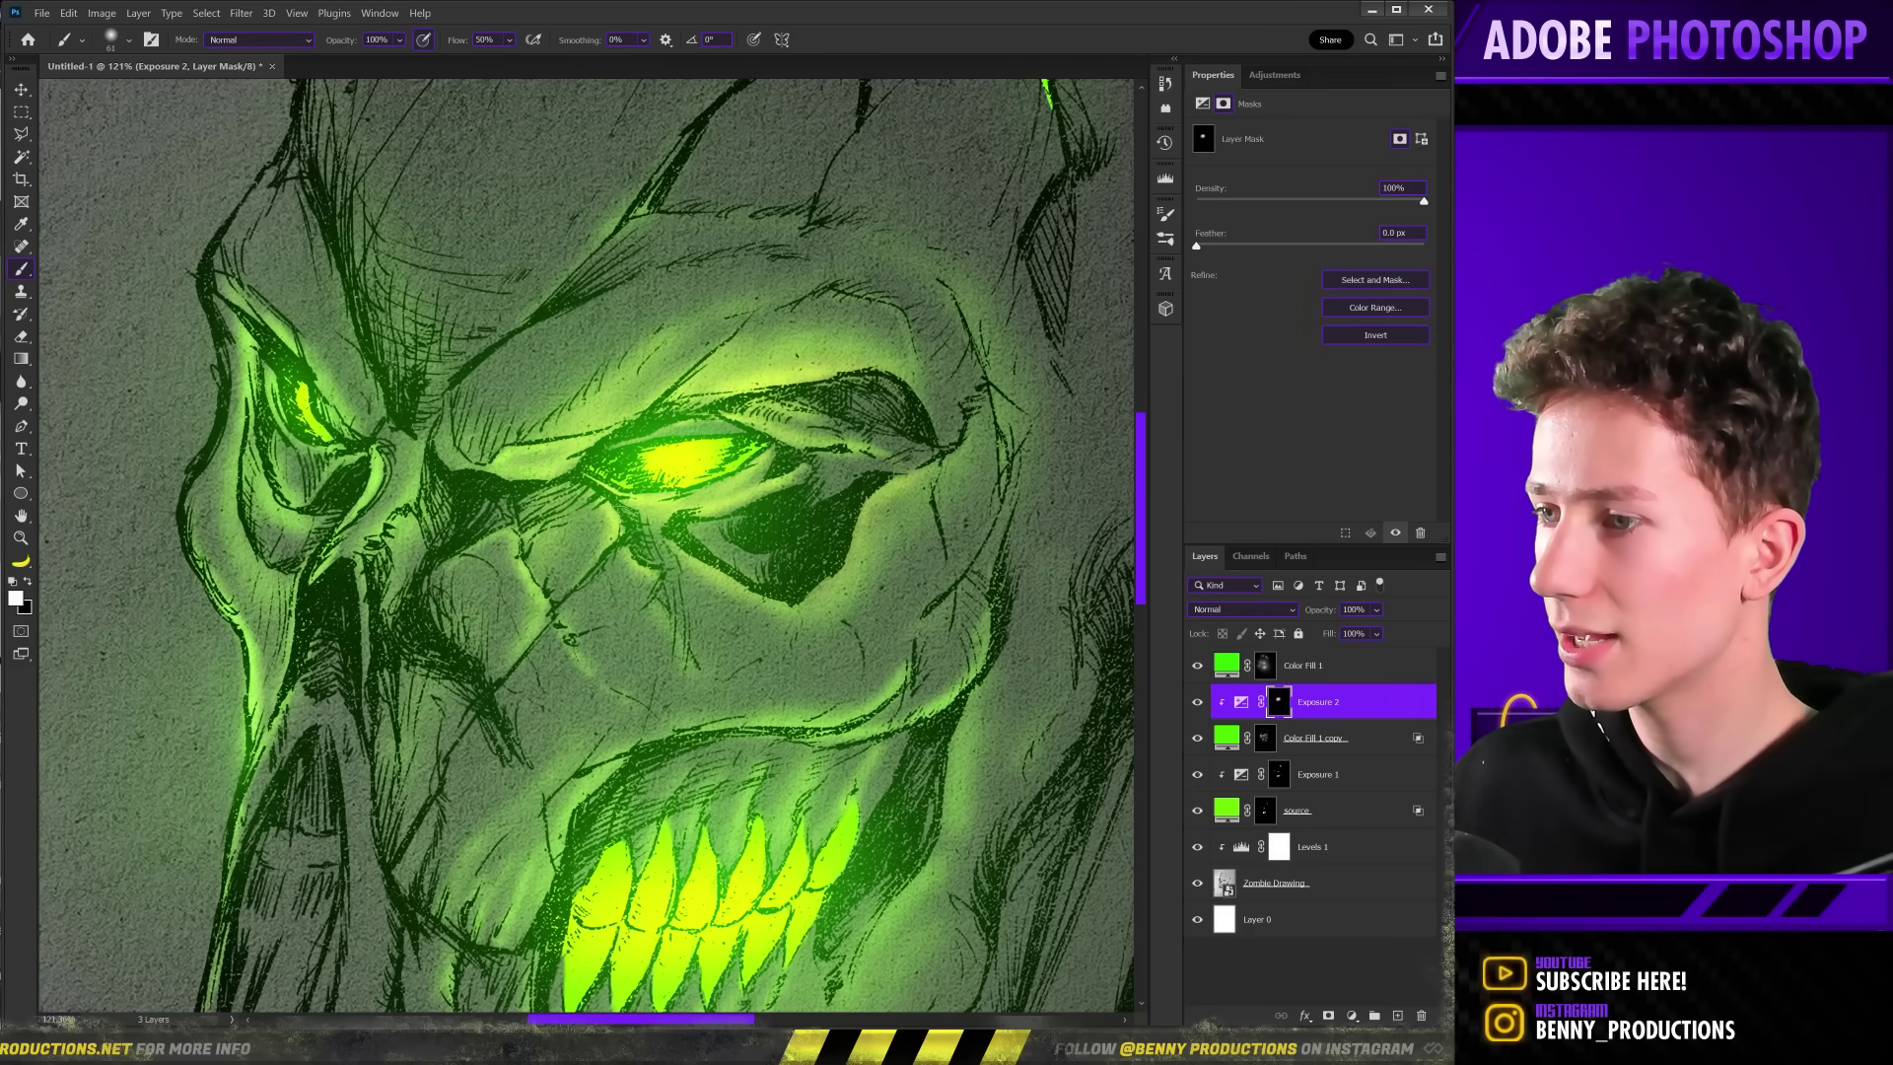
{"action": "scroll", "coordinate": [498, 417], "scroll_direction": "down", "scroll_amount": 5}
{"action": "left_click", "coordinate": [1241, 700]}
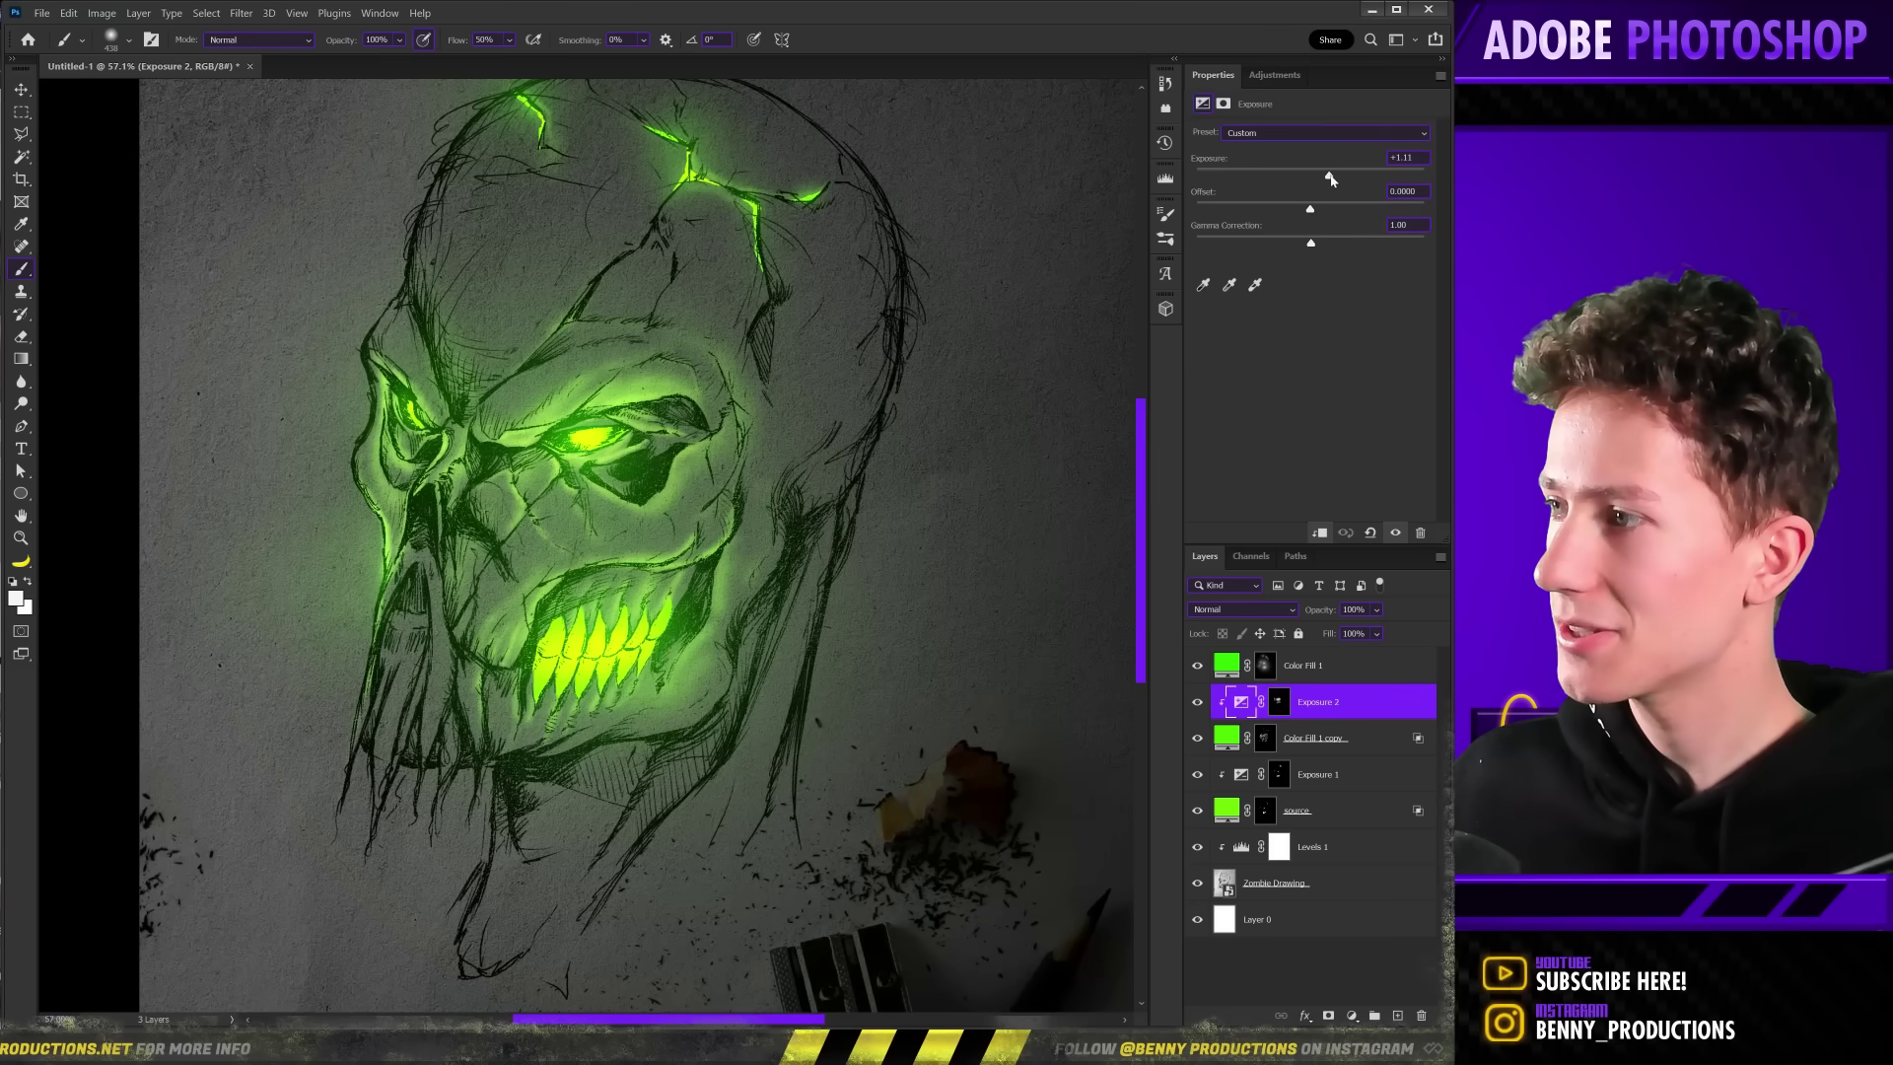
Add an Exposure adjustment above all the fills and raise its exposure.
{"action": "left_click", "coordinate": [28, 93]}
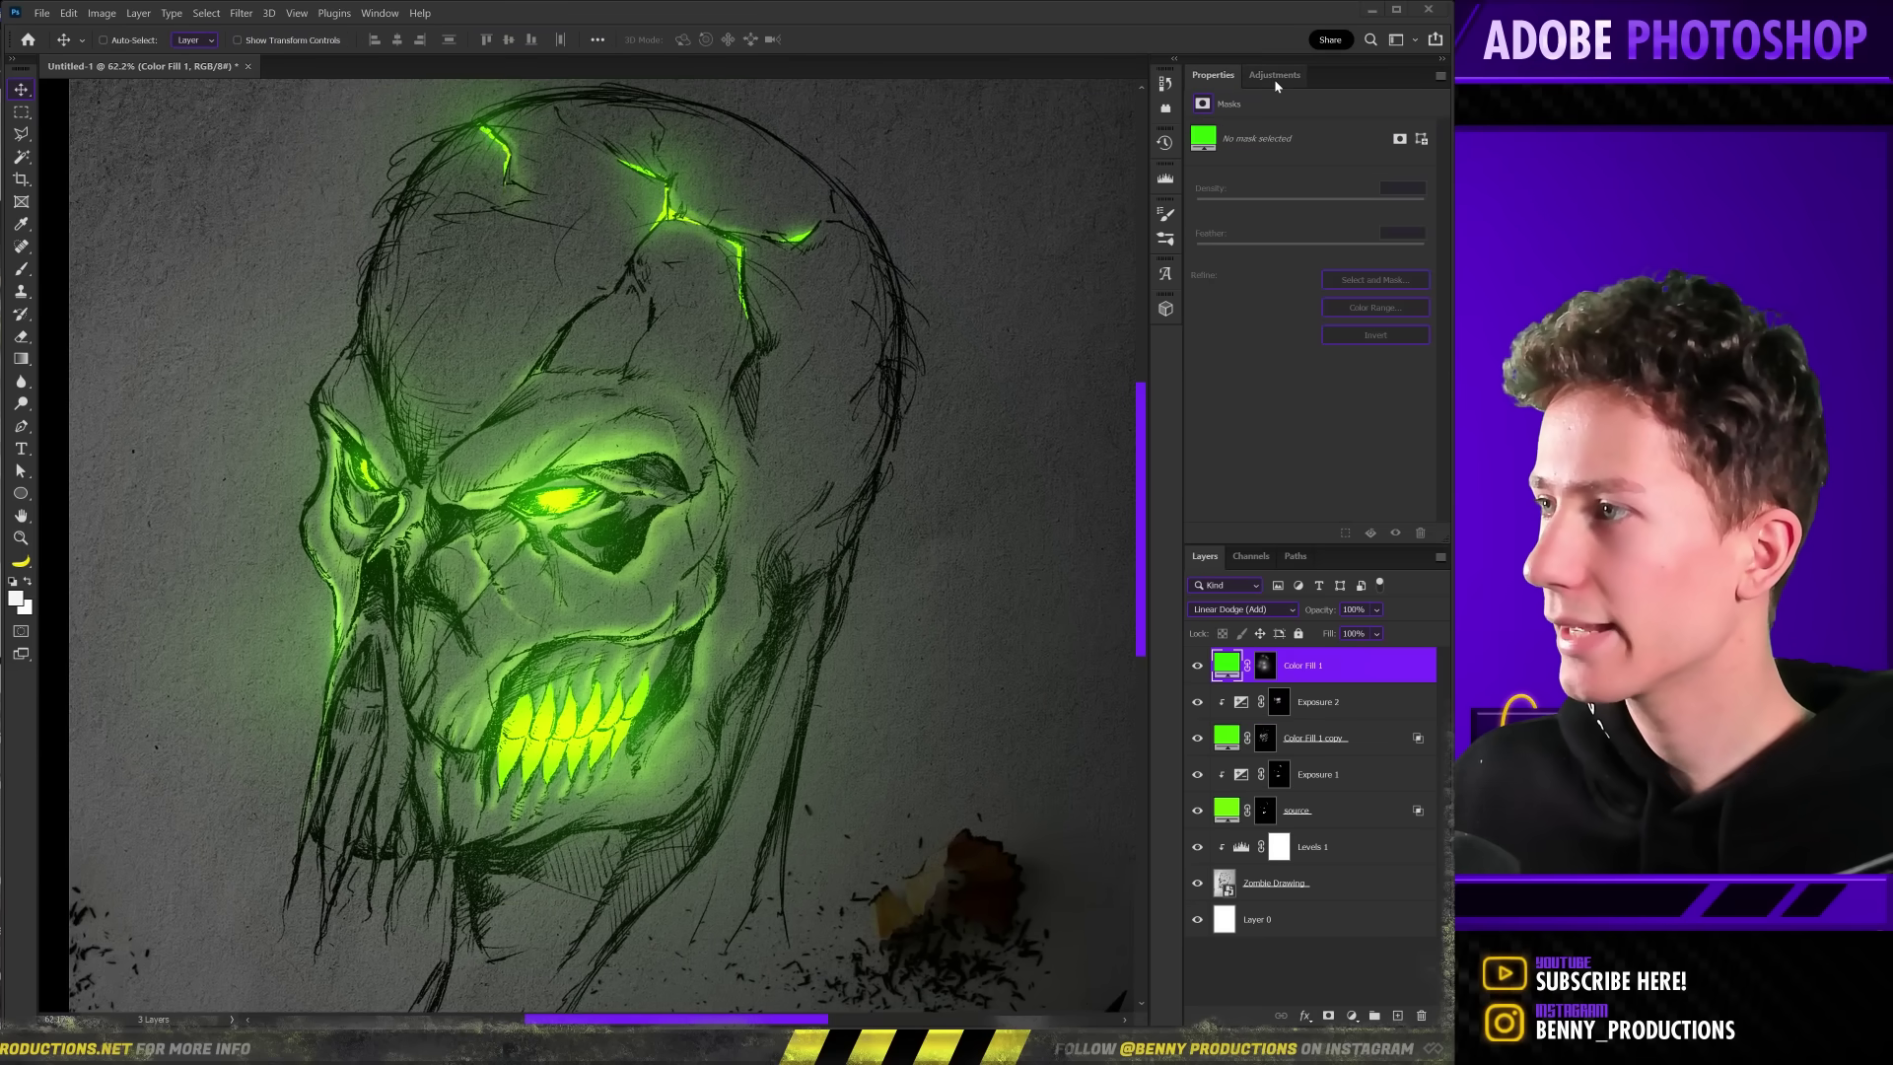
{"action": "left_click_drag", "start_coordinate": [1310, 175], "coordinate": [1333, 175]}
Restrict the top Exposure adjustment to bright areas with a split underlying-layer Blend If slider, and set its exposure to about +0.76.
{"action": "double_click", "coordinate": [1380, 665]}
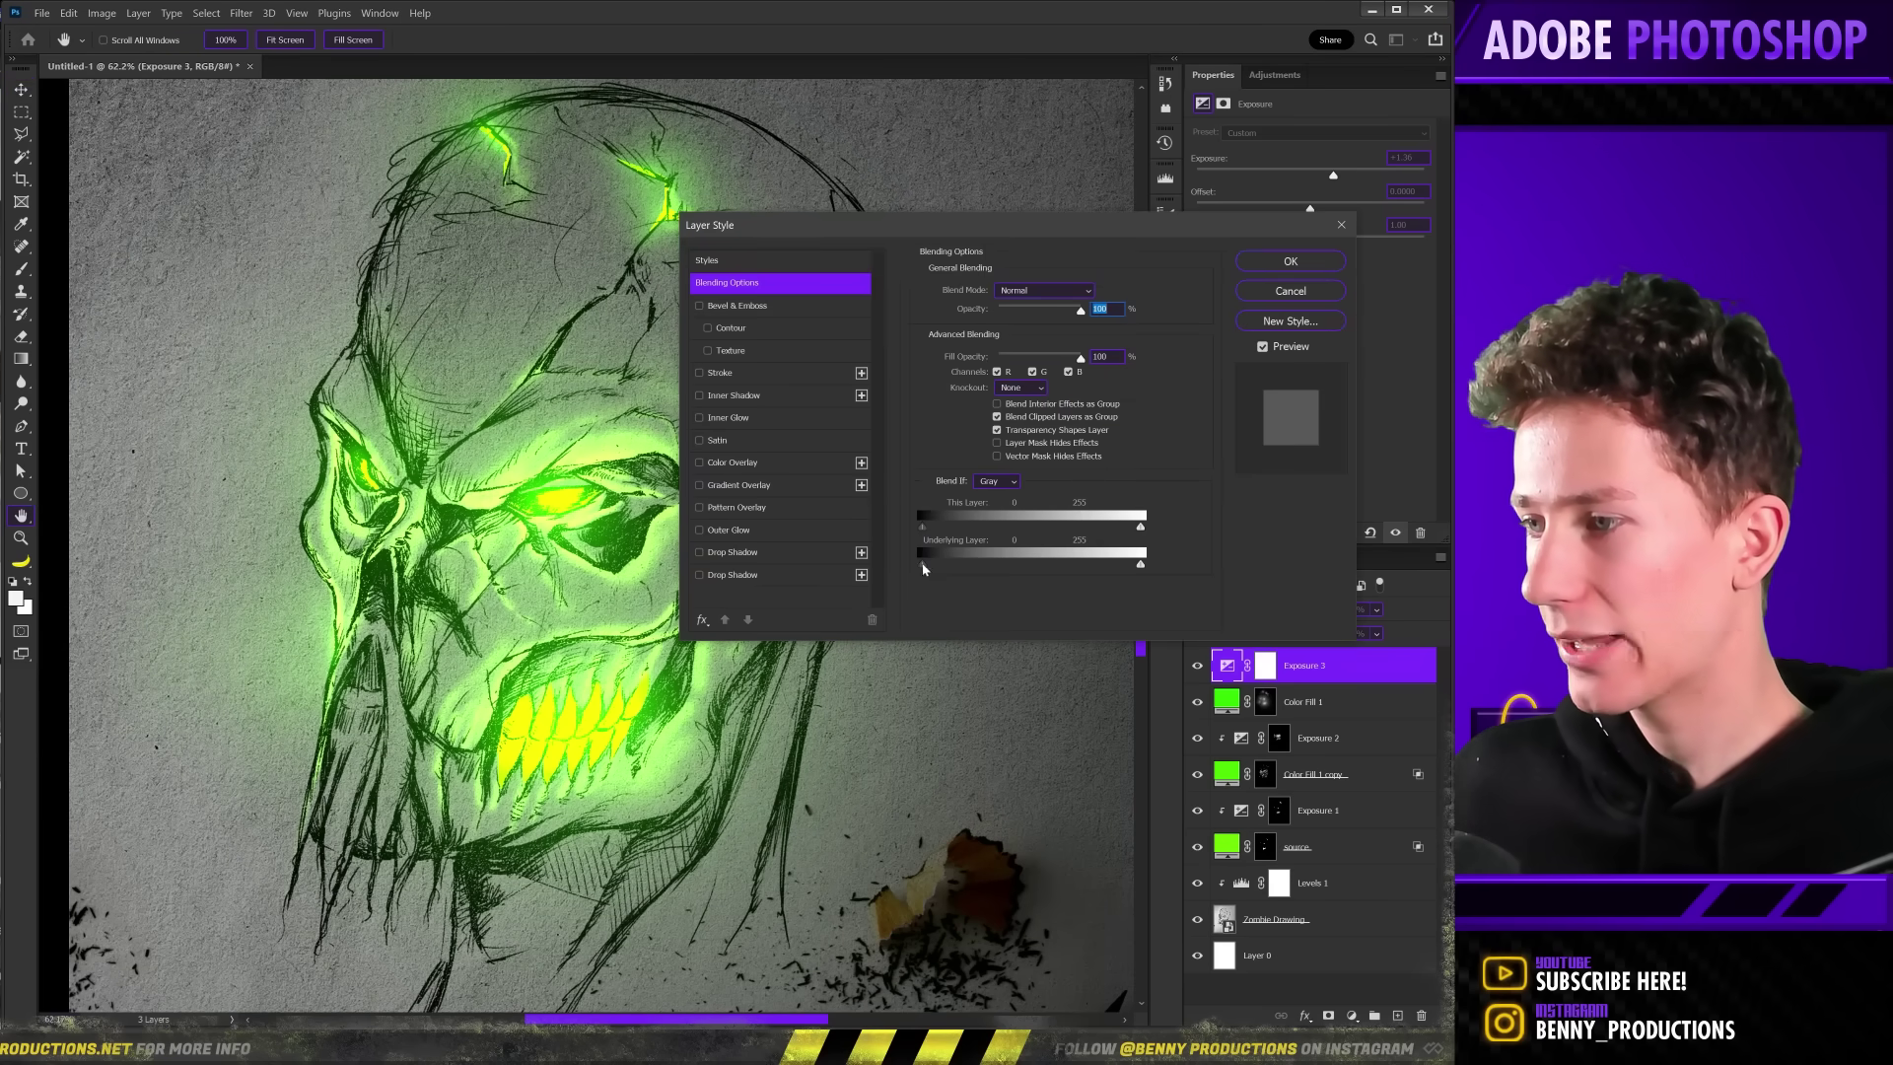
{"action": "left_click_drag", "start_coordinate": [922, 564], "coordinate": [1068, 565]}
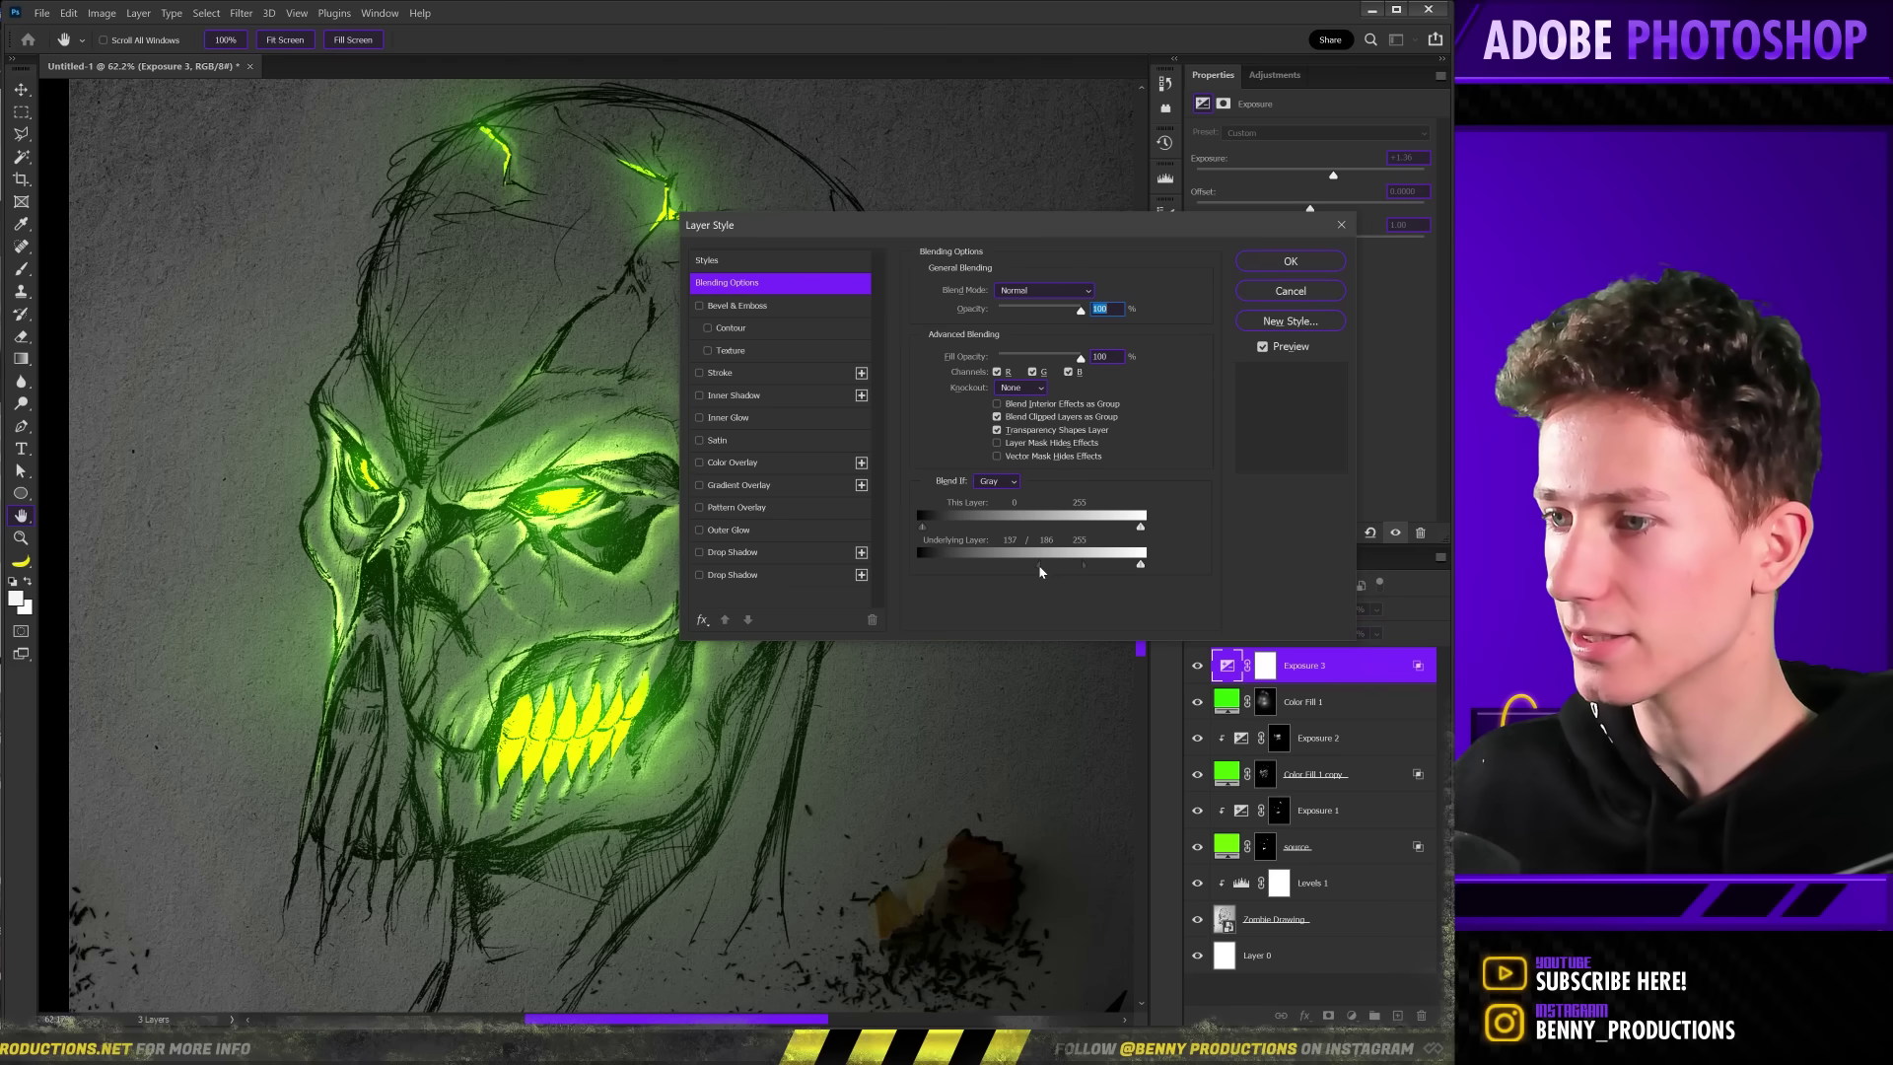
{"action": "left_click", "coordinate": [1291, 260]}
{"action": "left_click_drag", "start_coordinate": [1327, 177], "coordinate": [1323, 179]}
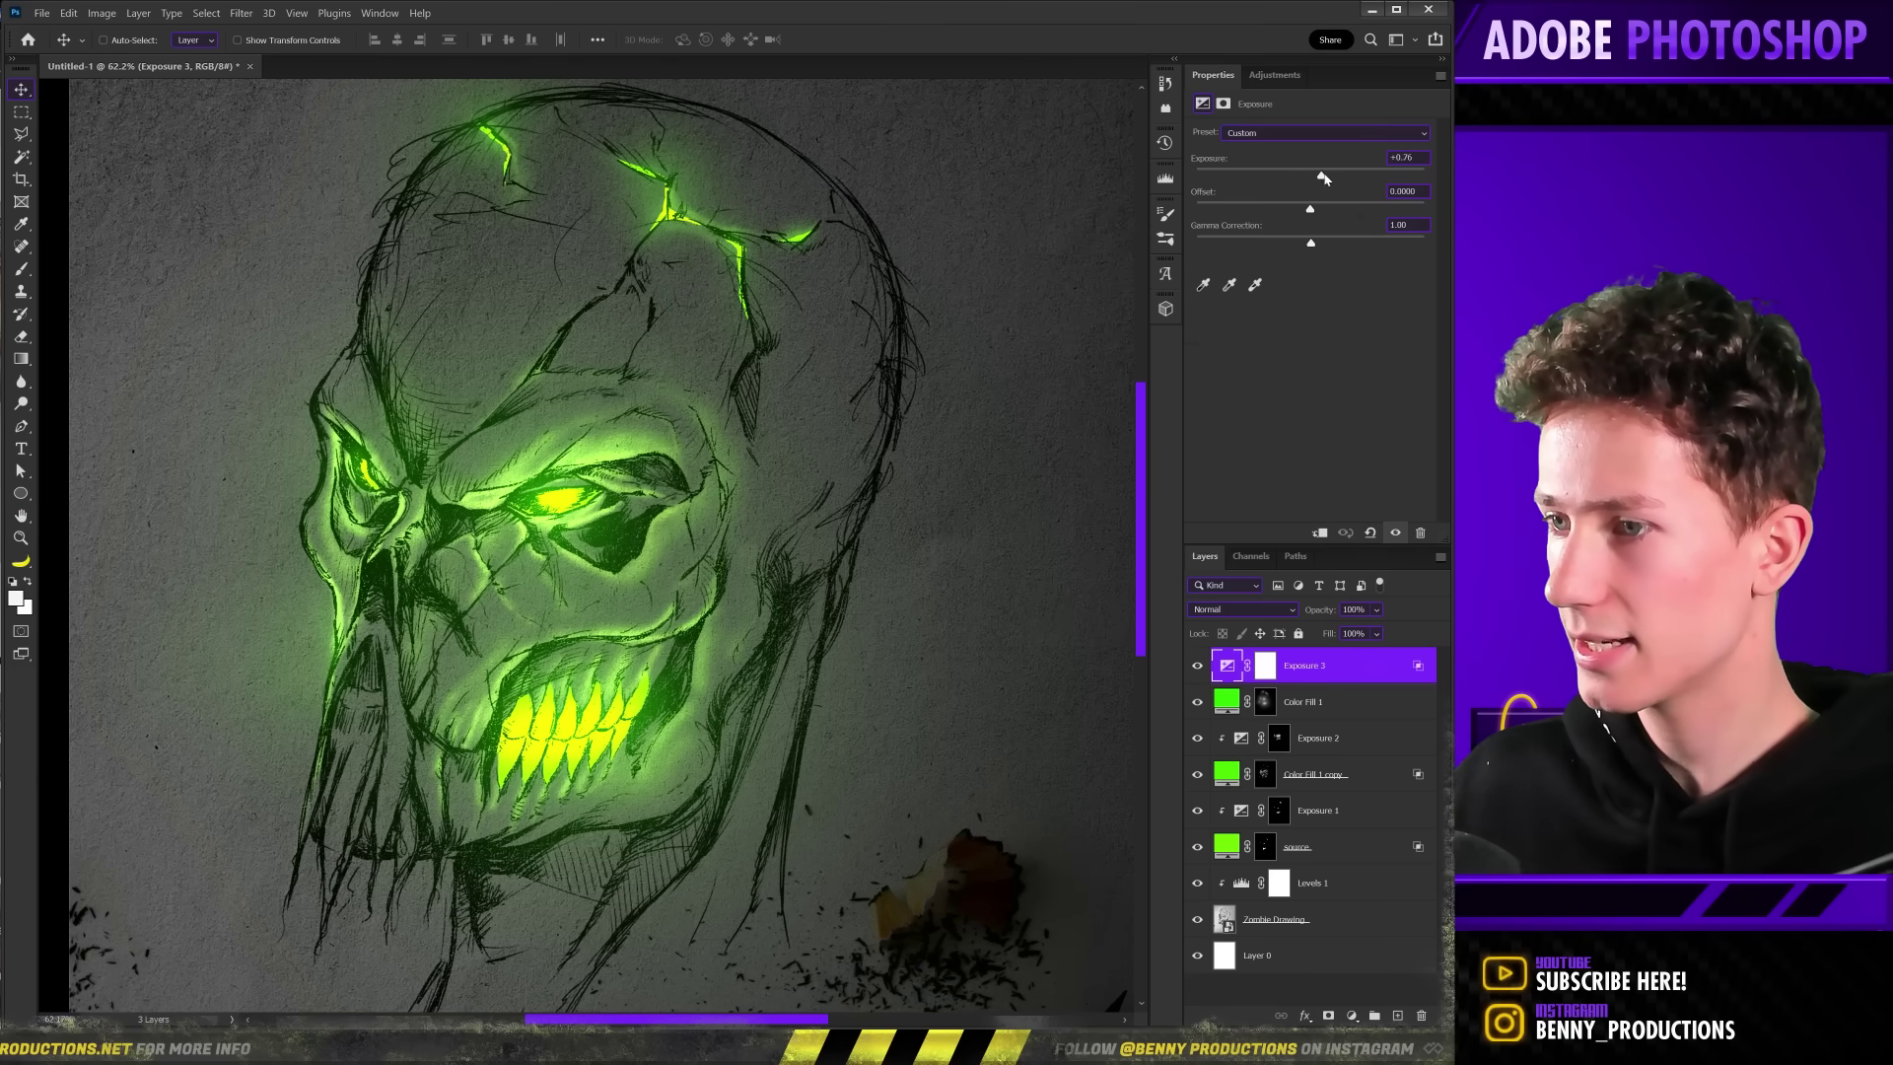
{"action": "scroll", "coordinate": [555, 553], "scroll_direction": "down", "scroll_amount": 3}
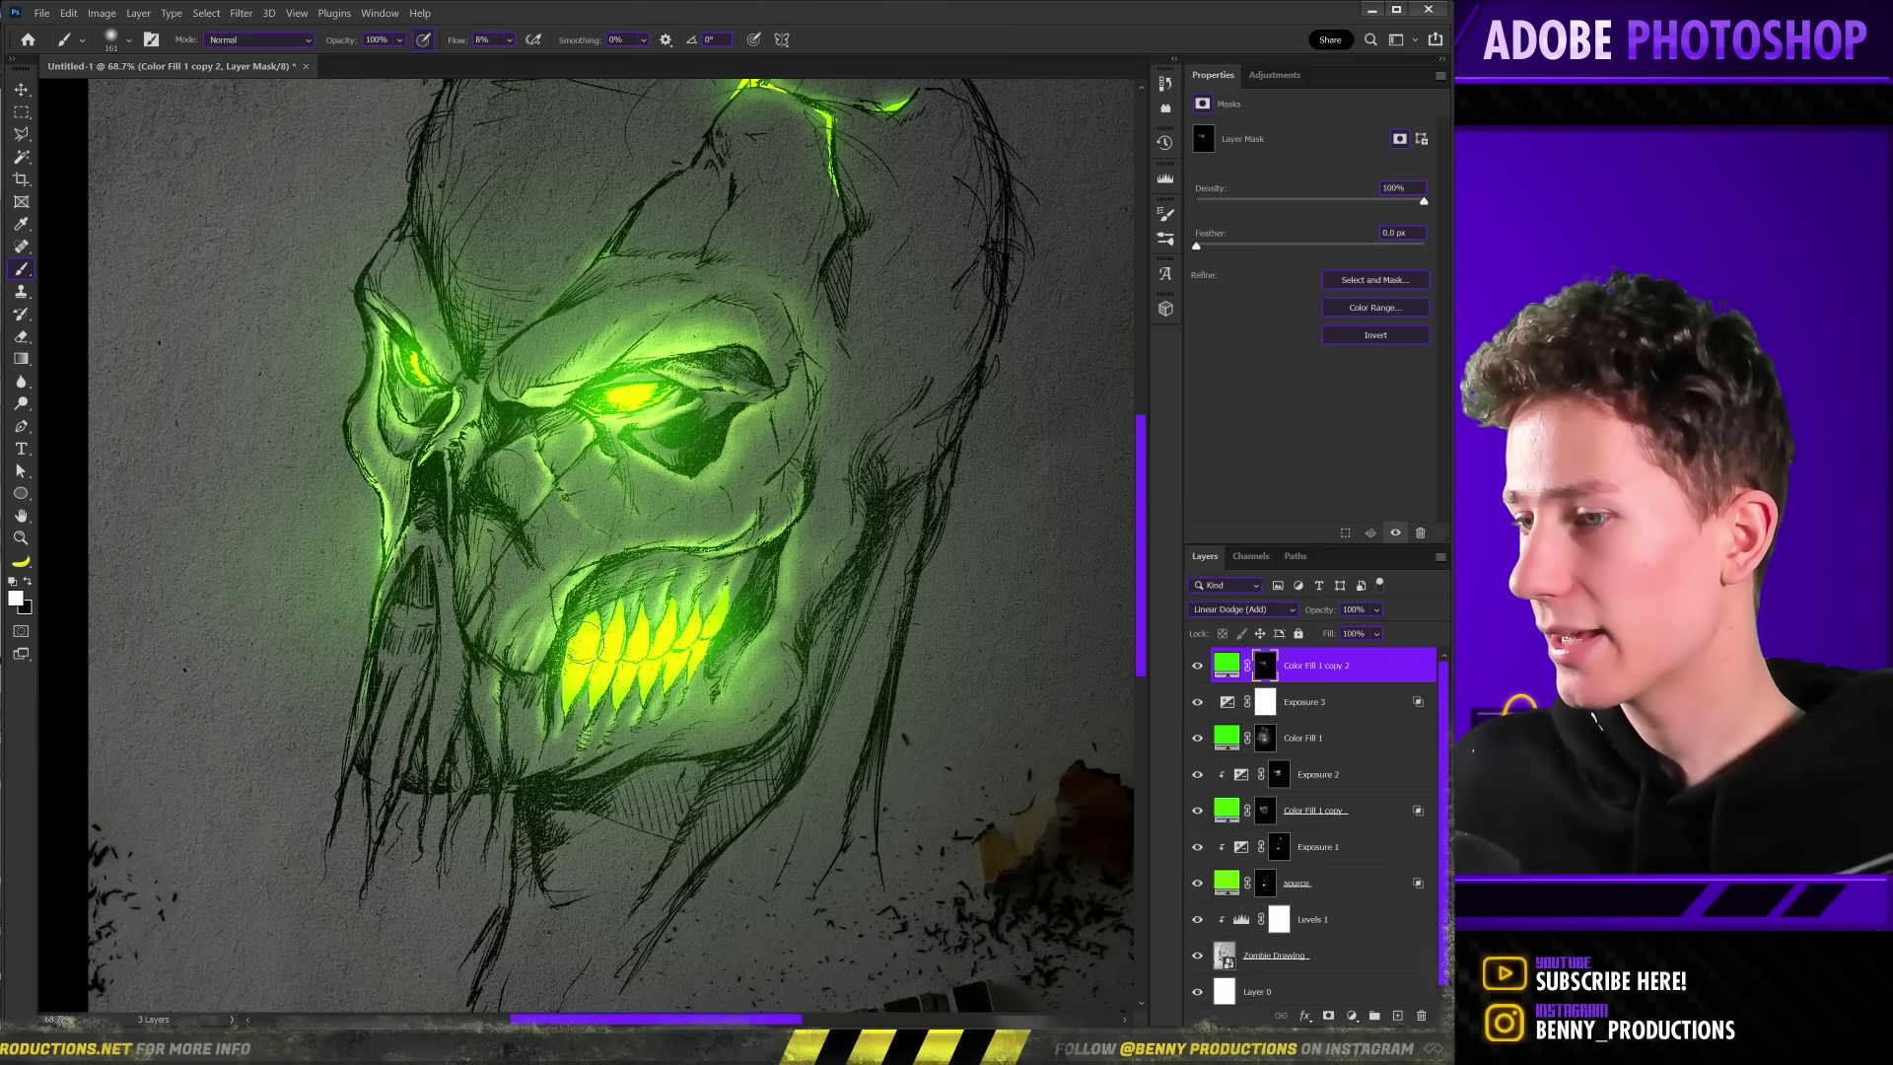
Paint green light onto the near piece of pencil shavings on the newest duplicated green fill's mask.
{"action": "scroll", "coordinate": [583, 656], "scroll_direction": "down", "scroll_amount": 4}
{"action": "scroll", "coordinate": [456, 562], "scroll_direction": "up", "scroll_amount": 2}
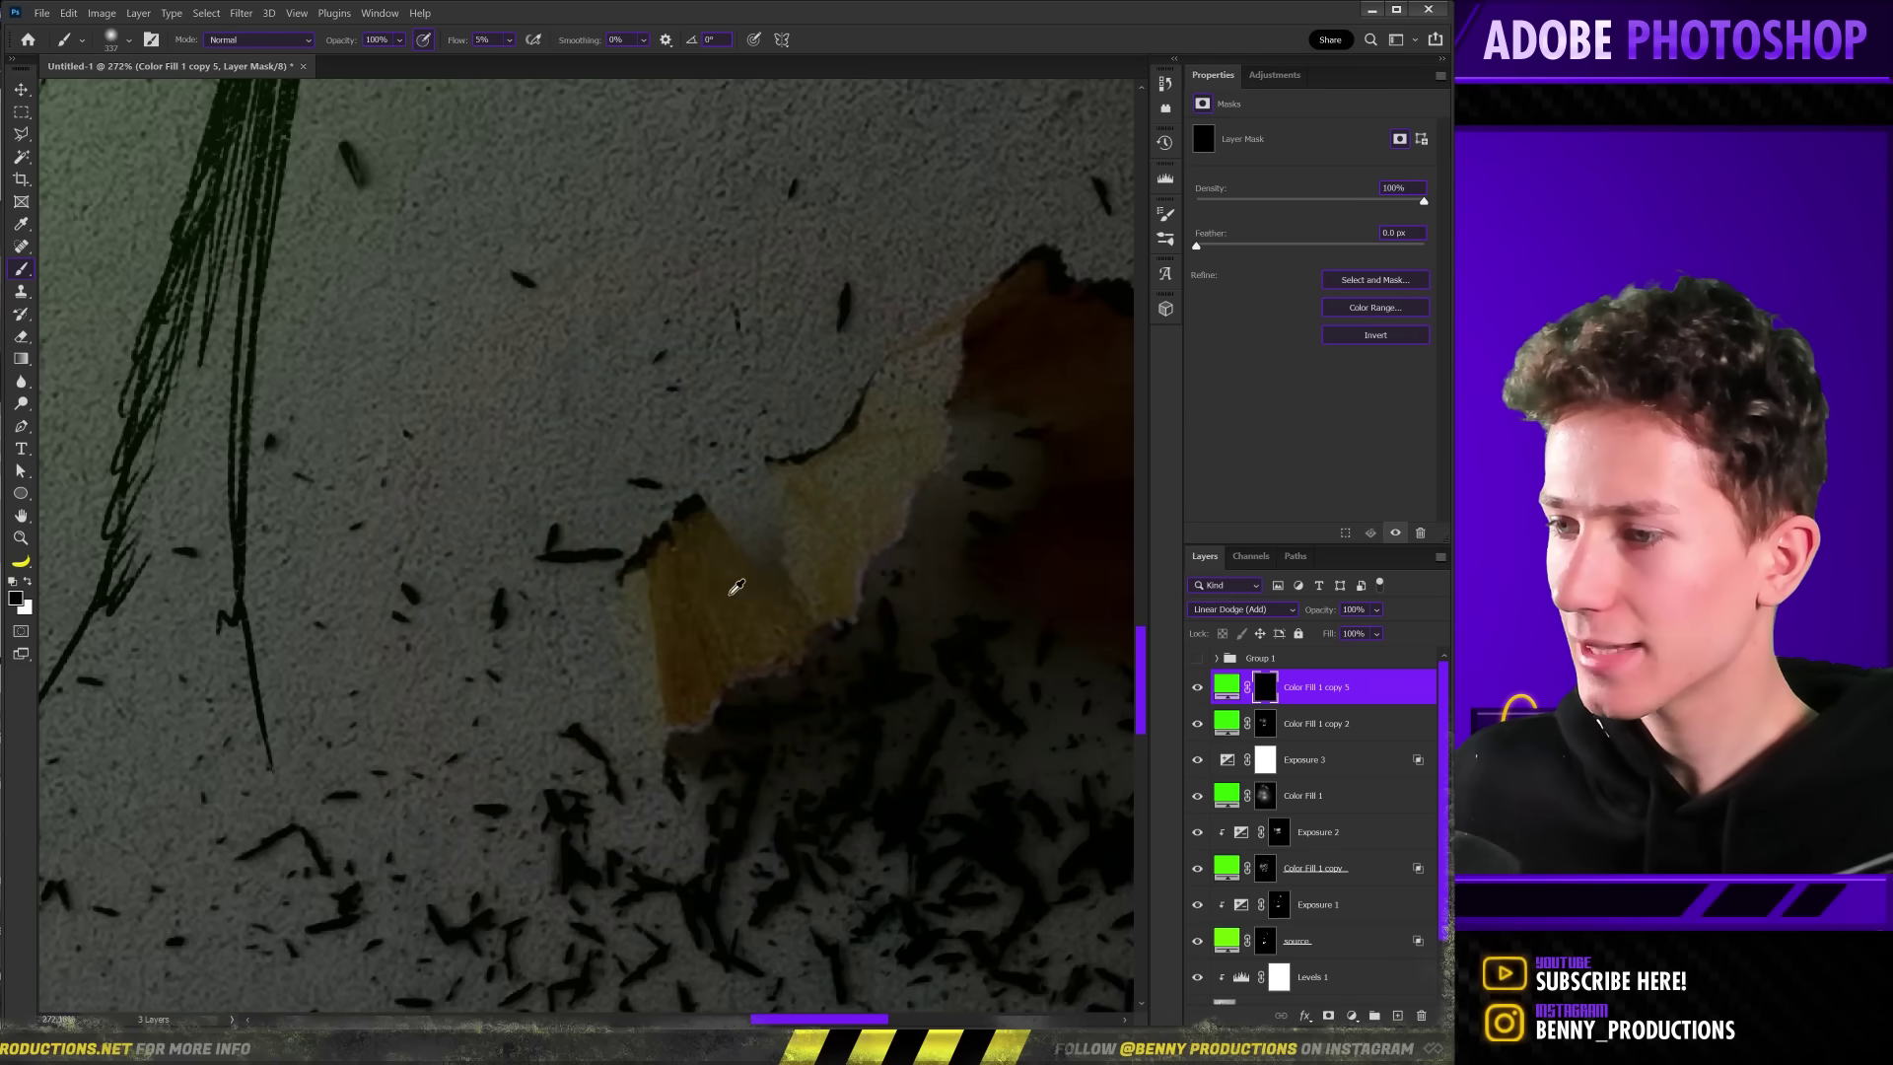
{"action": "mouse_move", "coordinate": [707, 589]}
{"action": "left_mouse_down"}
{"action": "mouse_move", "coordinate": [650, 592]}
{"action": "mouse_move", "coordinate": [636, 630]}
{"action": "mouse_move", "coordinate": [663, 676]}
{"action": "mouse_move", "coordinate": [676, 643]}
{"action": "left_mouse_up"}
{"action": "scroll", "coordinate": [641, 603], "scroll_direction": "down", "scroll_amount": 3}
{"action": "scroll", "coordinate": [640, 602], "scroll_direction": "down", "scroll_amount": 3}
Paint green light onto the second light-coloured piece of shavings with a small soft brush of about 25 px.
{"action": "scroll", "coordinate": [621, 606], "scroll_direction": "up", "scroll_amount": 5}
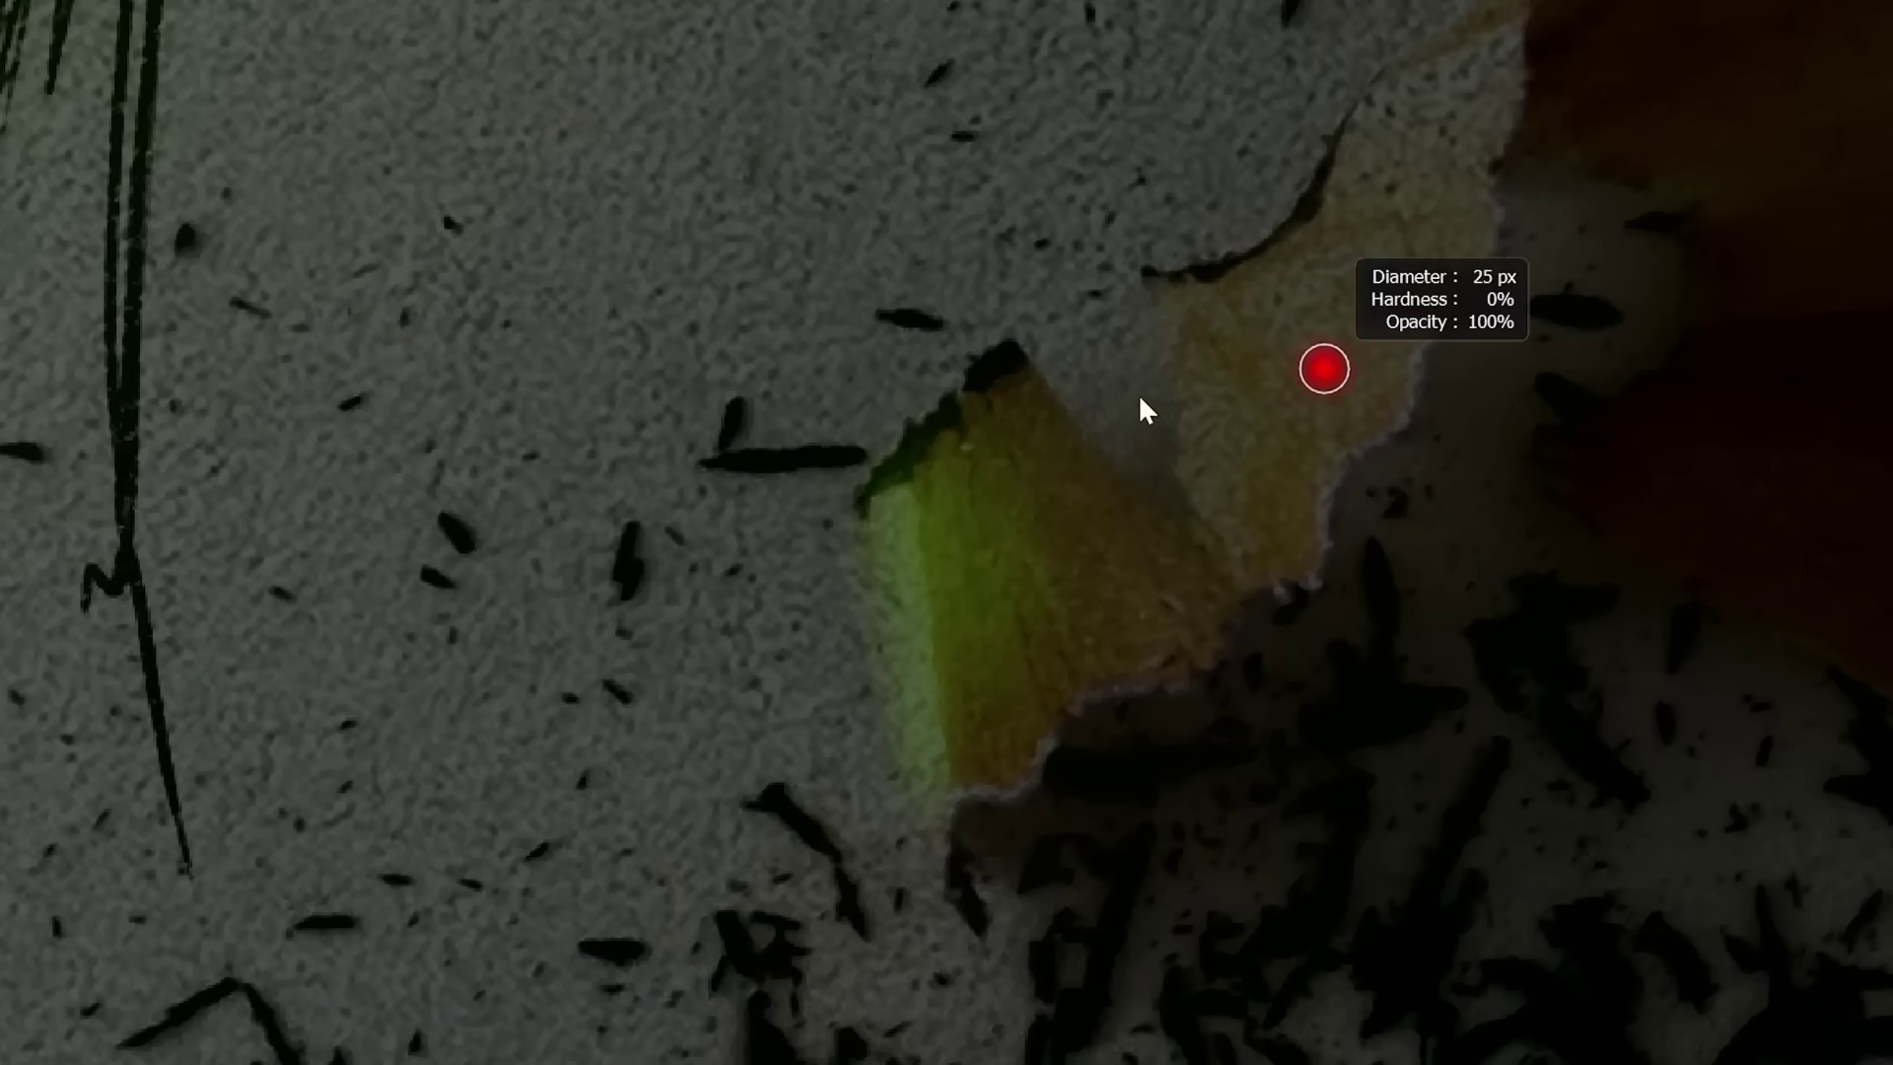
{"action": "left_click_drag", "start_coordinate": [737, 473], "coordinate": [756, 550]}
{"action": "left_click_drag", "start_coordinate": [1214, 432], "coordinate": [1258, 541]}
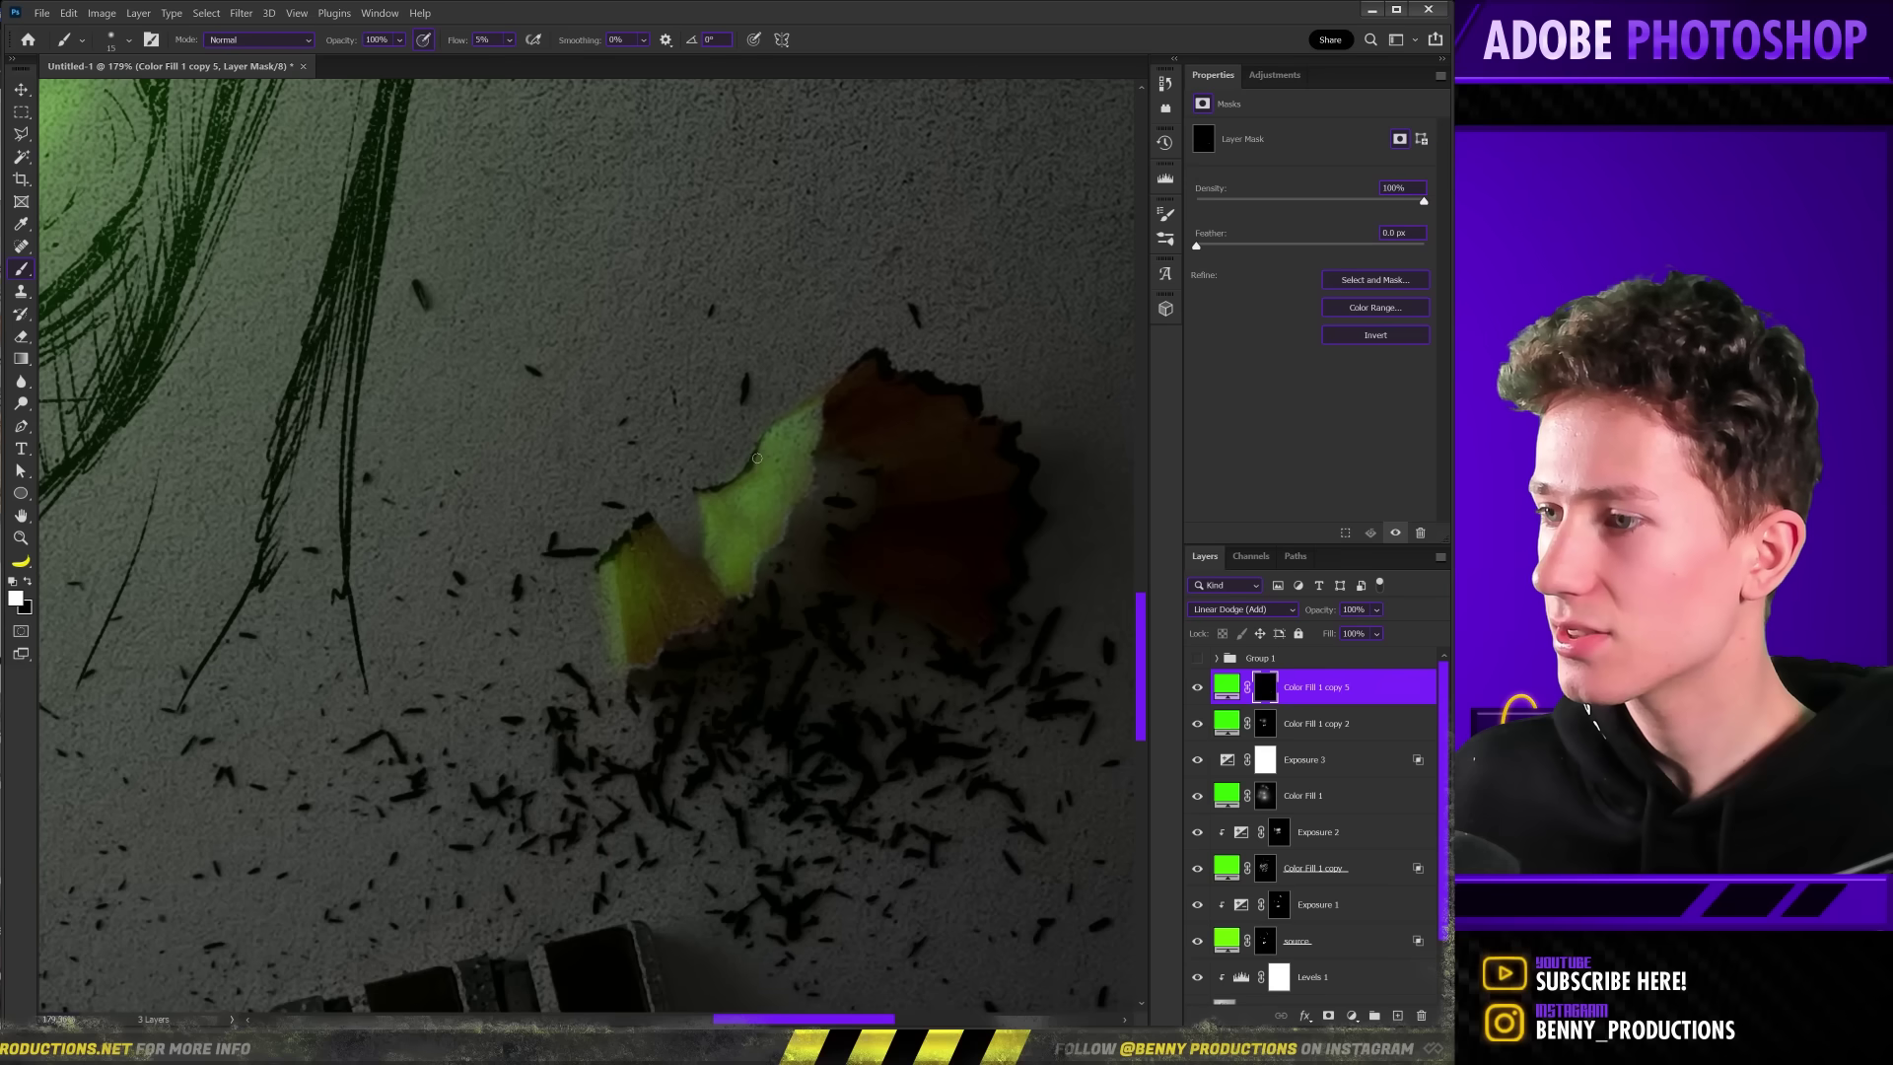
{"action": "scroll", "coordinate": [1259, 542], "scroll_direction": "down", "scroll_amount": 5}
{"action": "scroll", "coordinate": [635, 667], "scroll_direction": "up", "scroll_amount": 3}
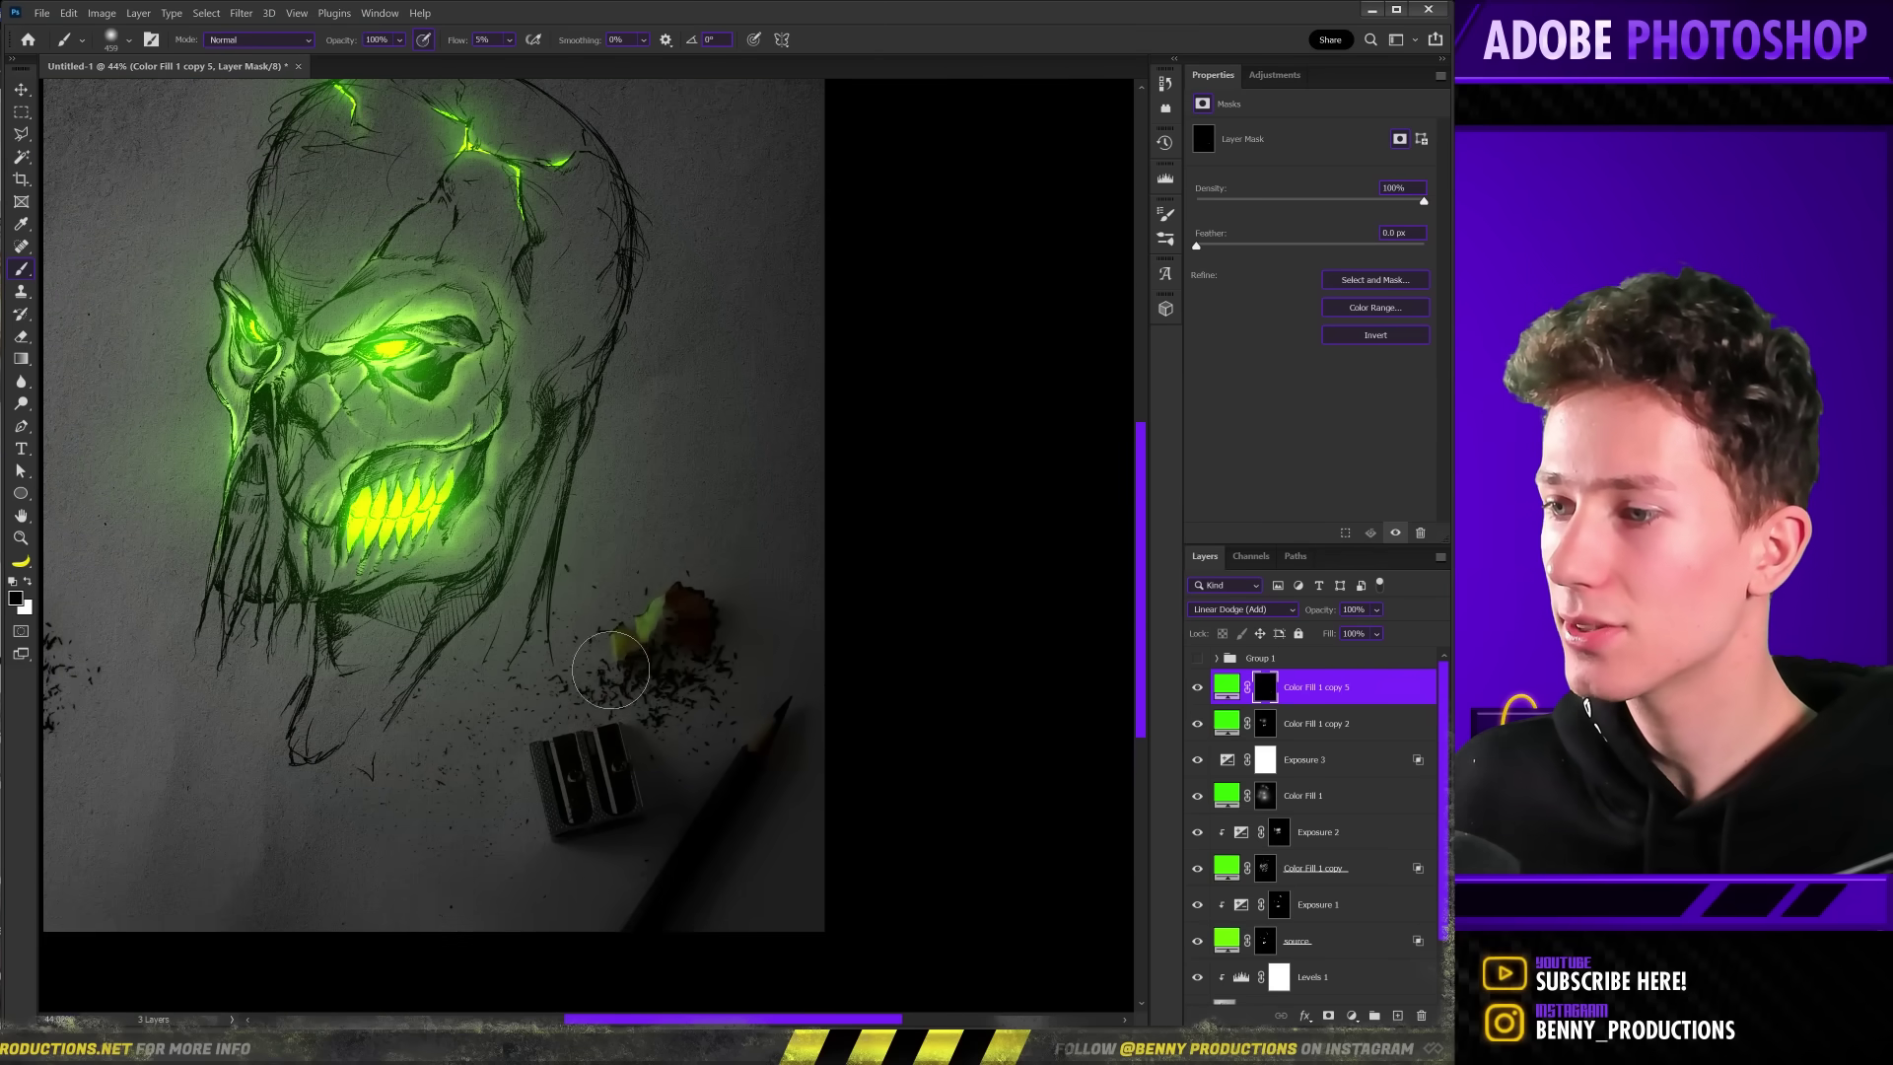
{"action": "scroll", "coordinate": [758, 633], "scroll_direction": "down", "scroll_amount": 2}
{"action": "scroll", "coordinate": [681, 704], "scroll_direction": "up", "scroll_amount": 12}
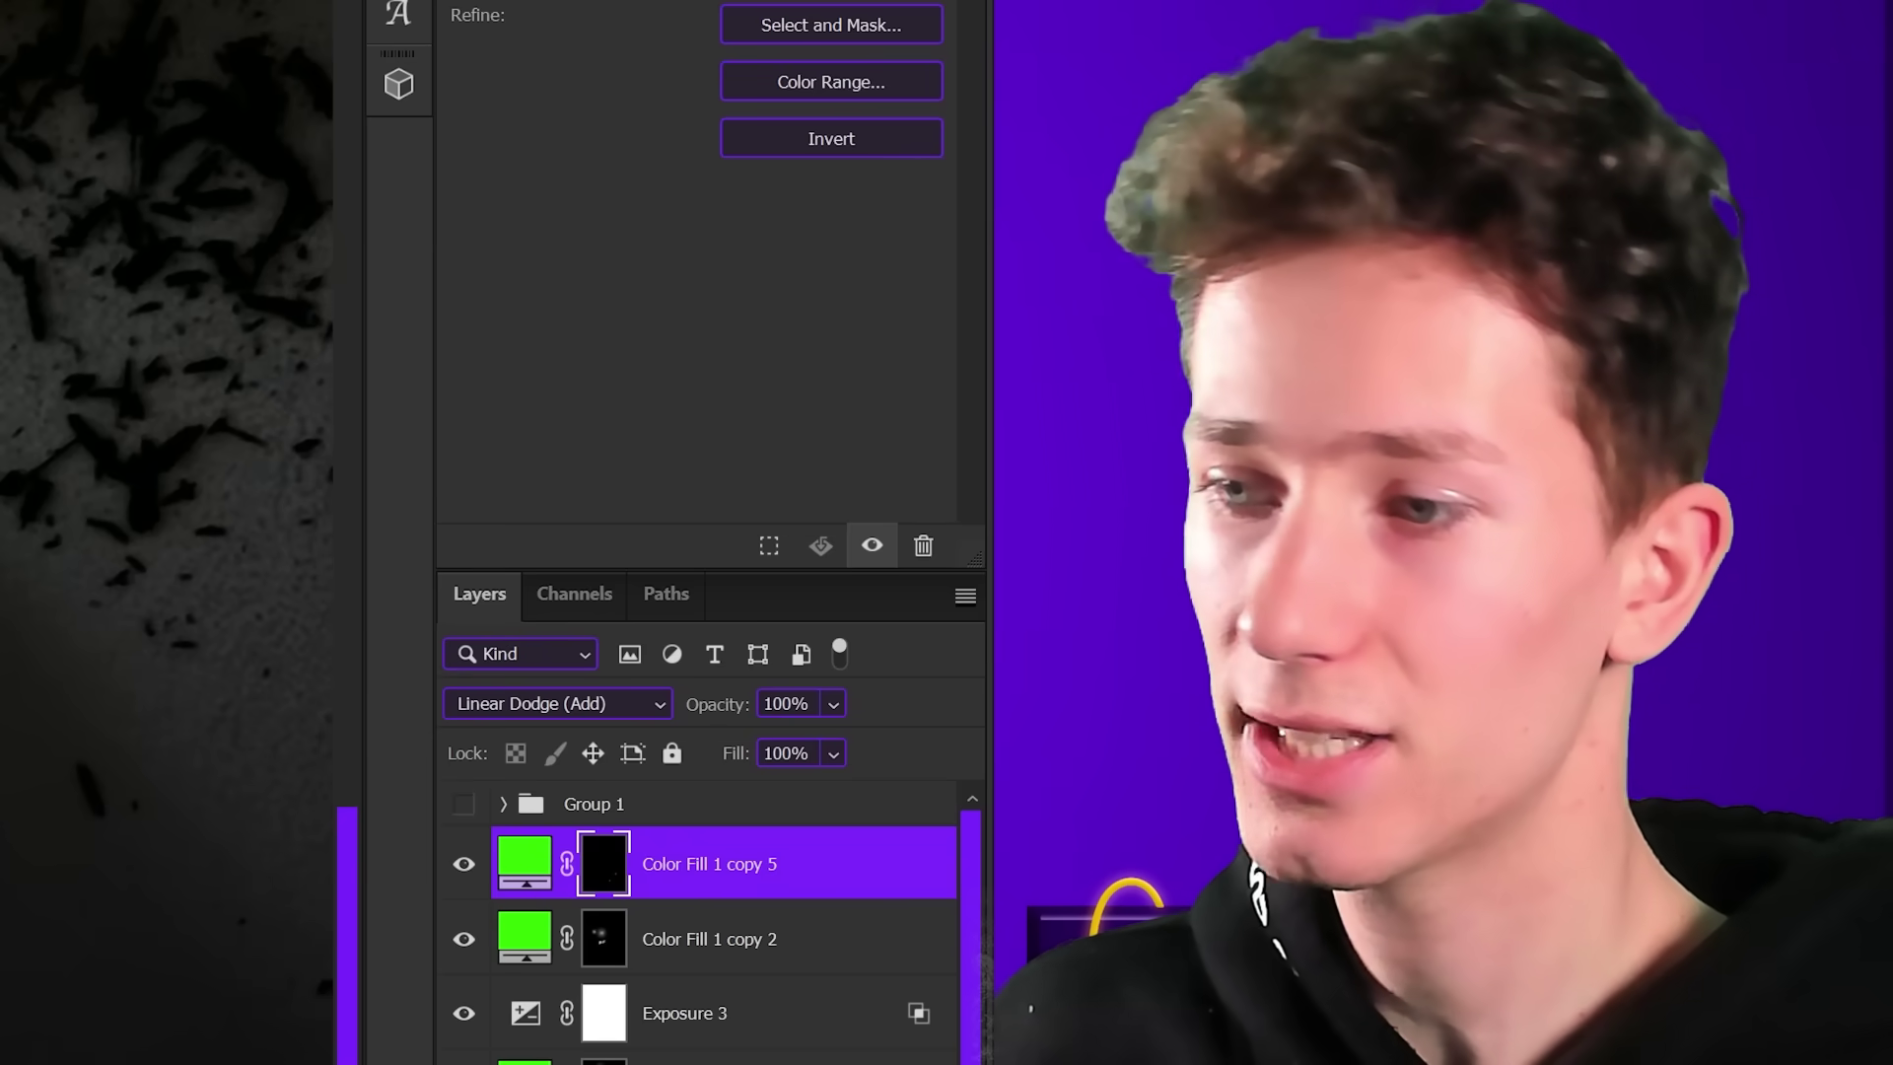
Apply Camera Raw adjustments with Texture +5, Clarity +12, Whites about +5 and slightly lower exposure.
{"action": "scroll", "coordinate": [558, 587], "scroll_direction": "up", "scroll_amount": 2}
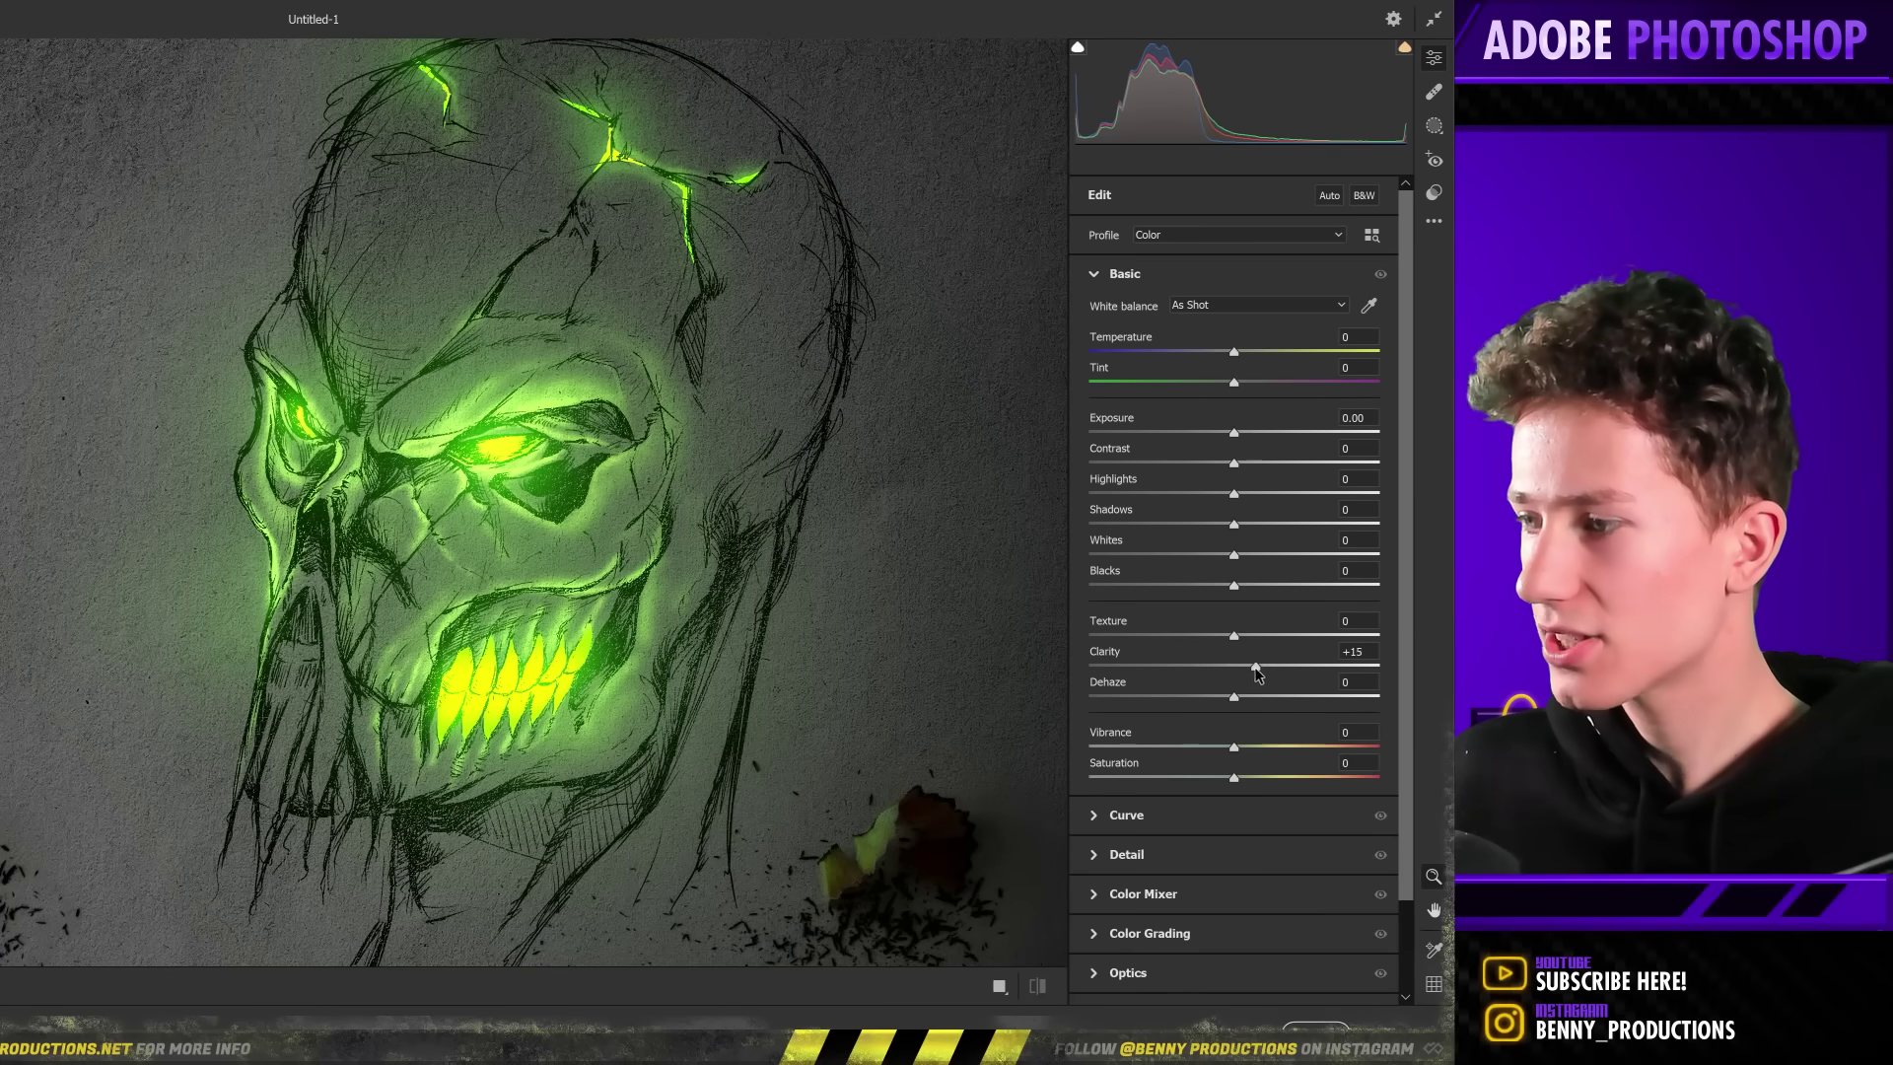
{"action": "left_click_drag", "start_coordinate": [1265, 557], "coordinate": [1254, 561]}
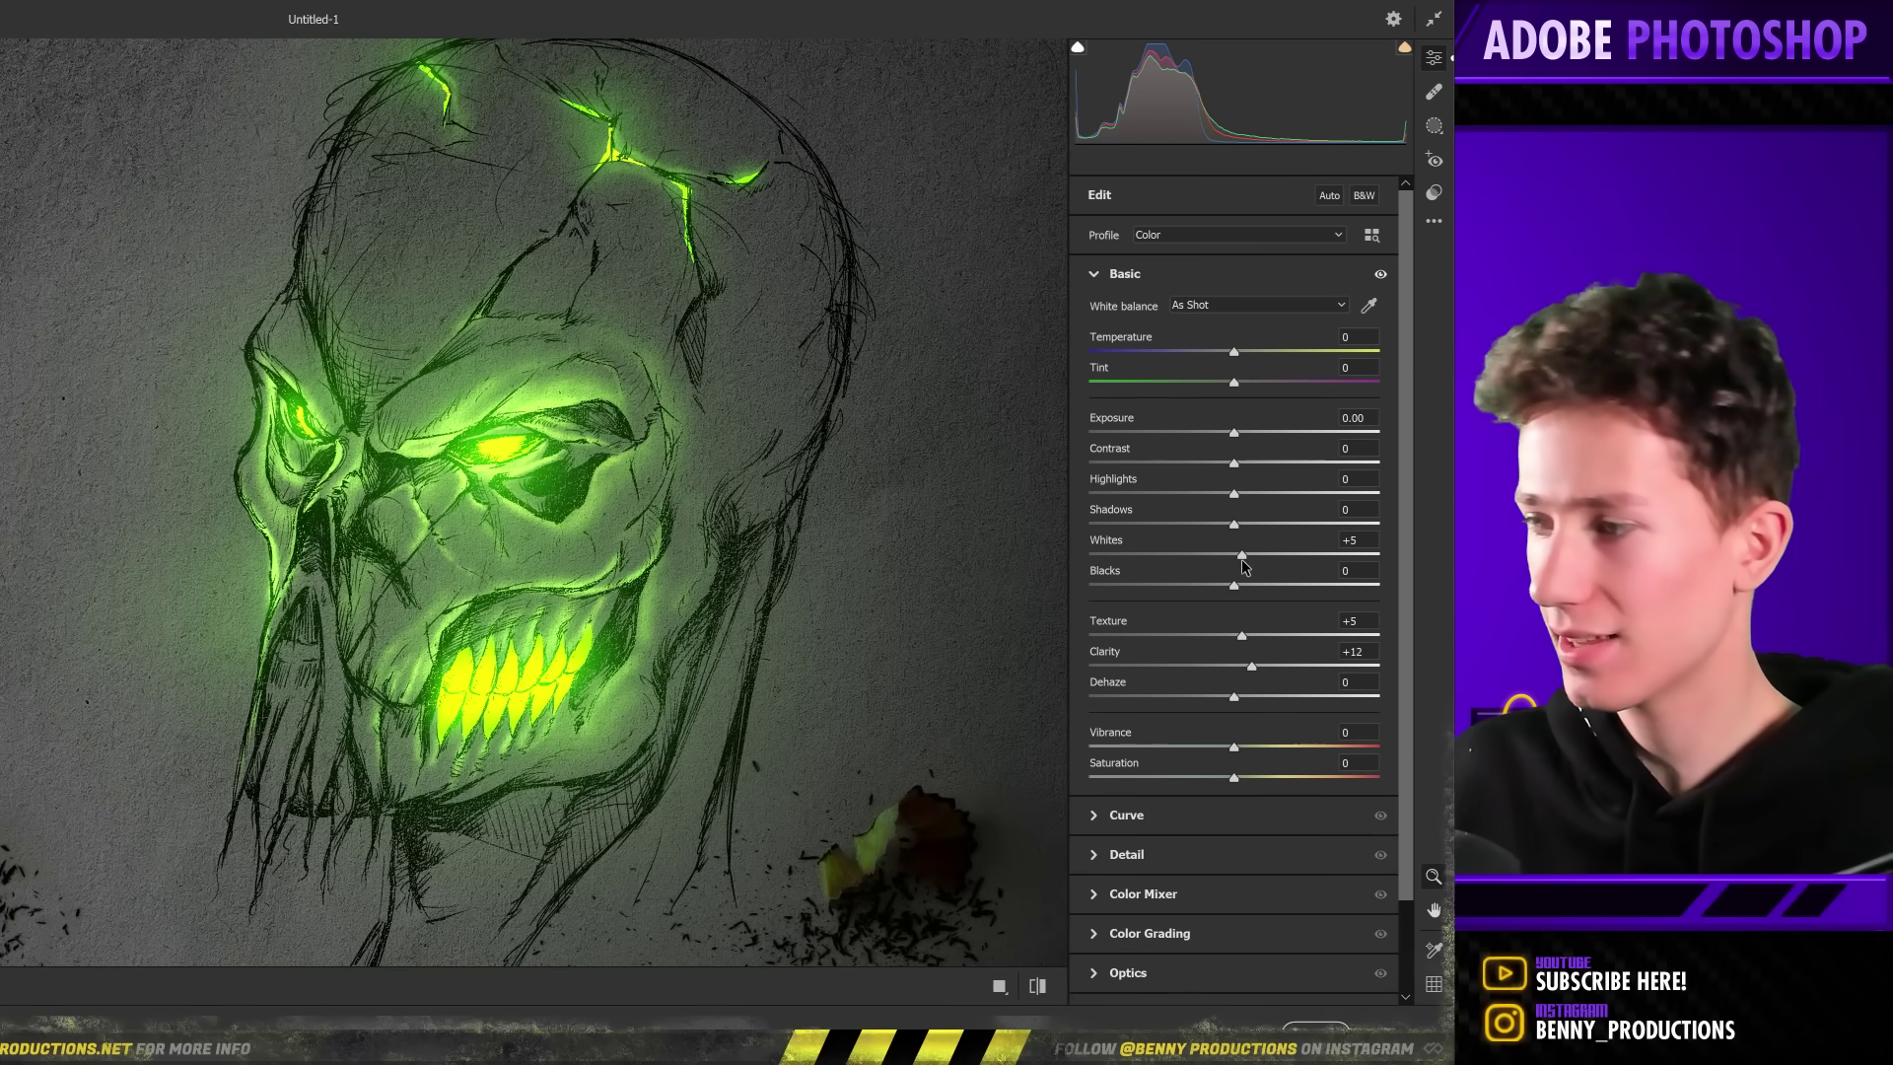
{"action": "left_click_drag", "start_coordinate": [1226, 425], "coordinate": [1214, 428]}
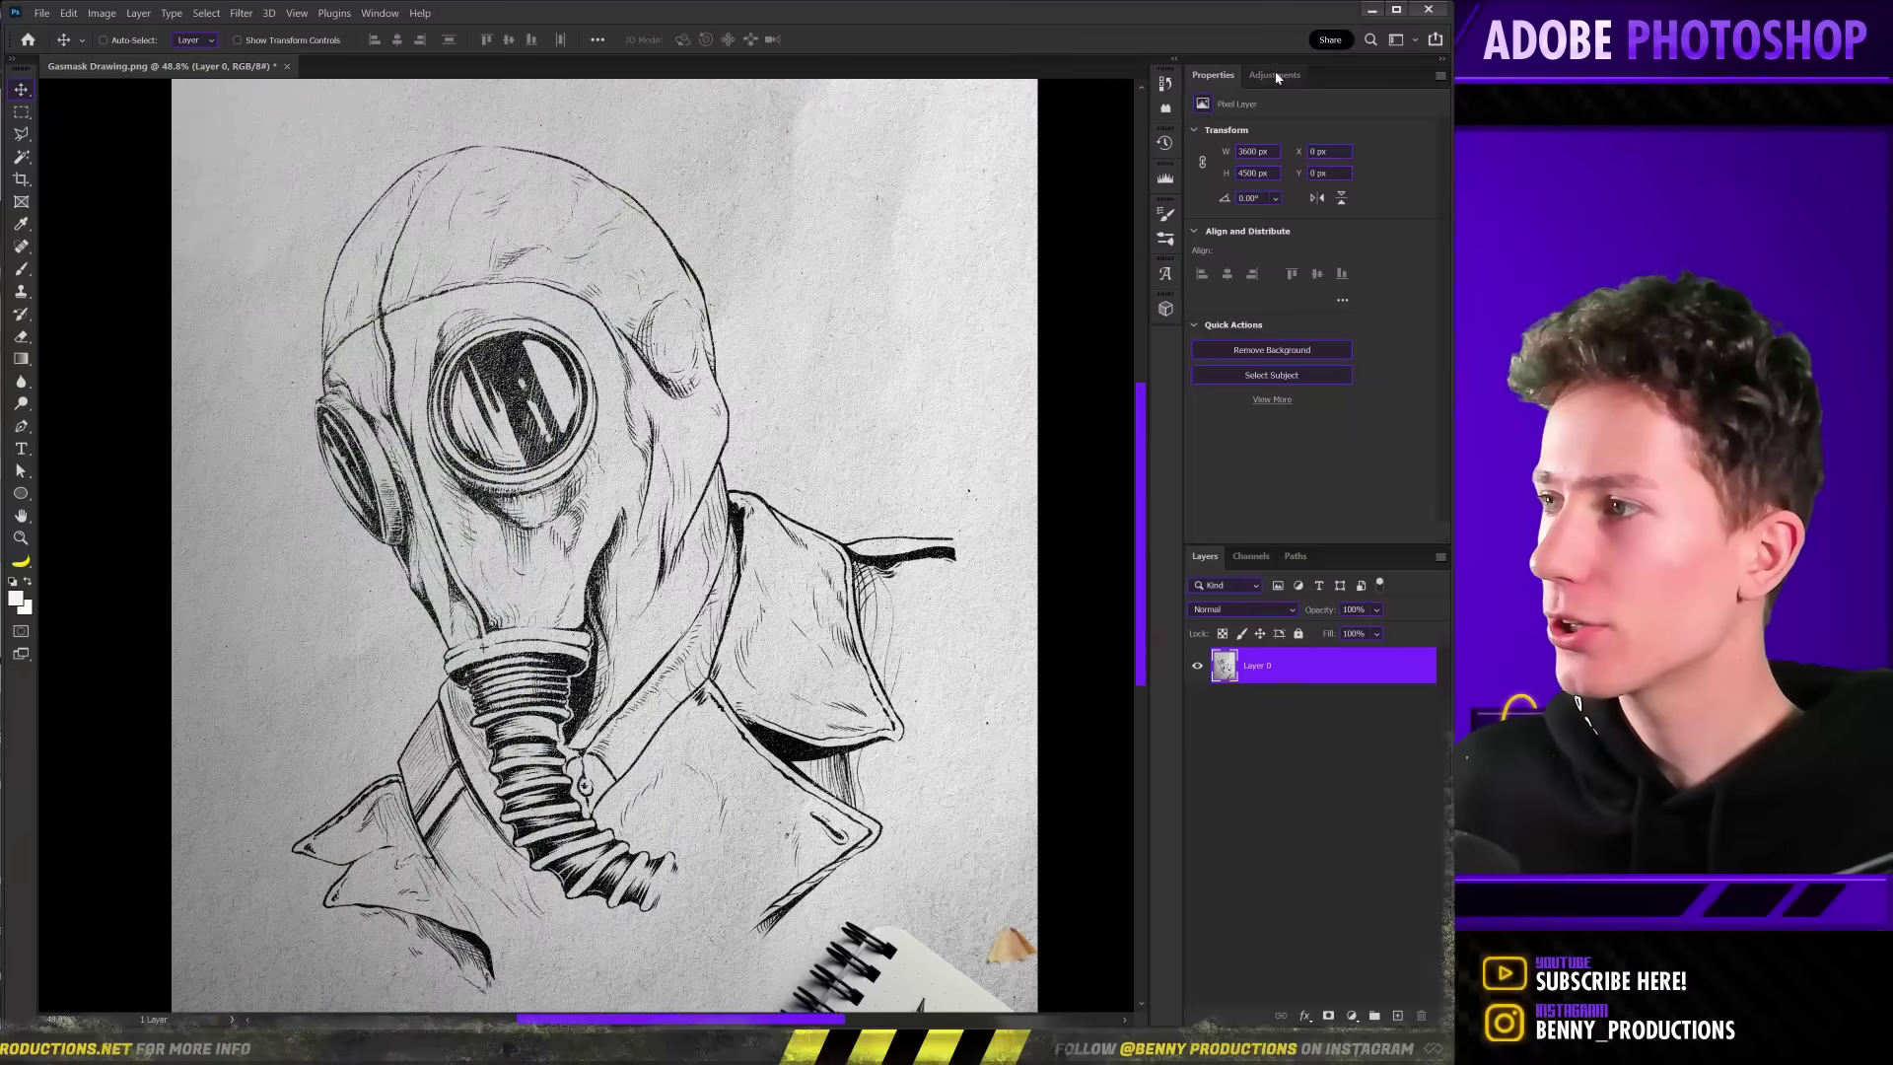
Add a Levels adjustment to the gas mask drawing and lower its white output level to darken the paper.
{"action": "left_click", "coordinate": [1275, 75]}
{"action": "left_click", "coordinate": [1232, 130]}
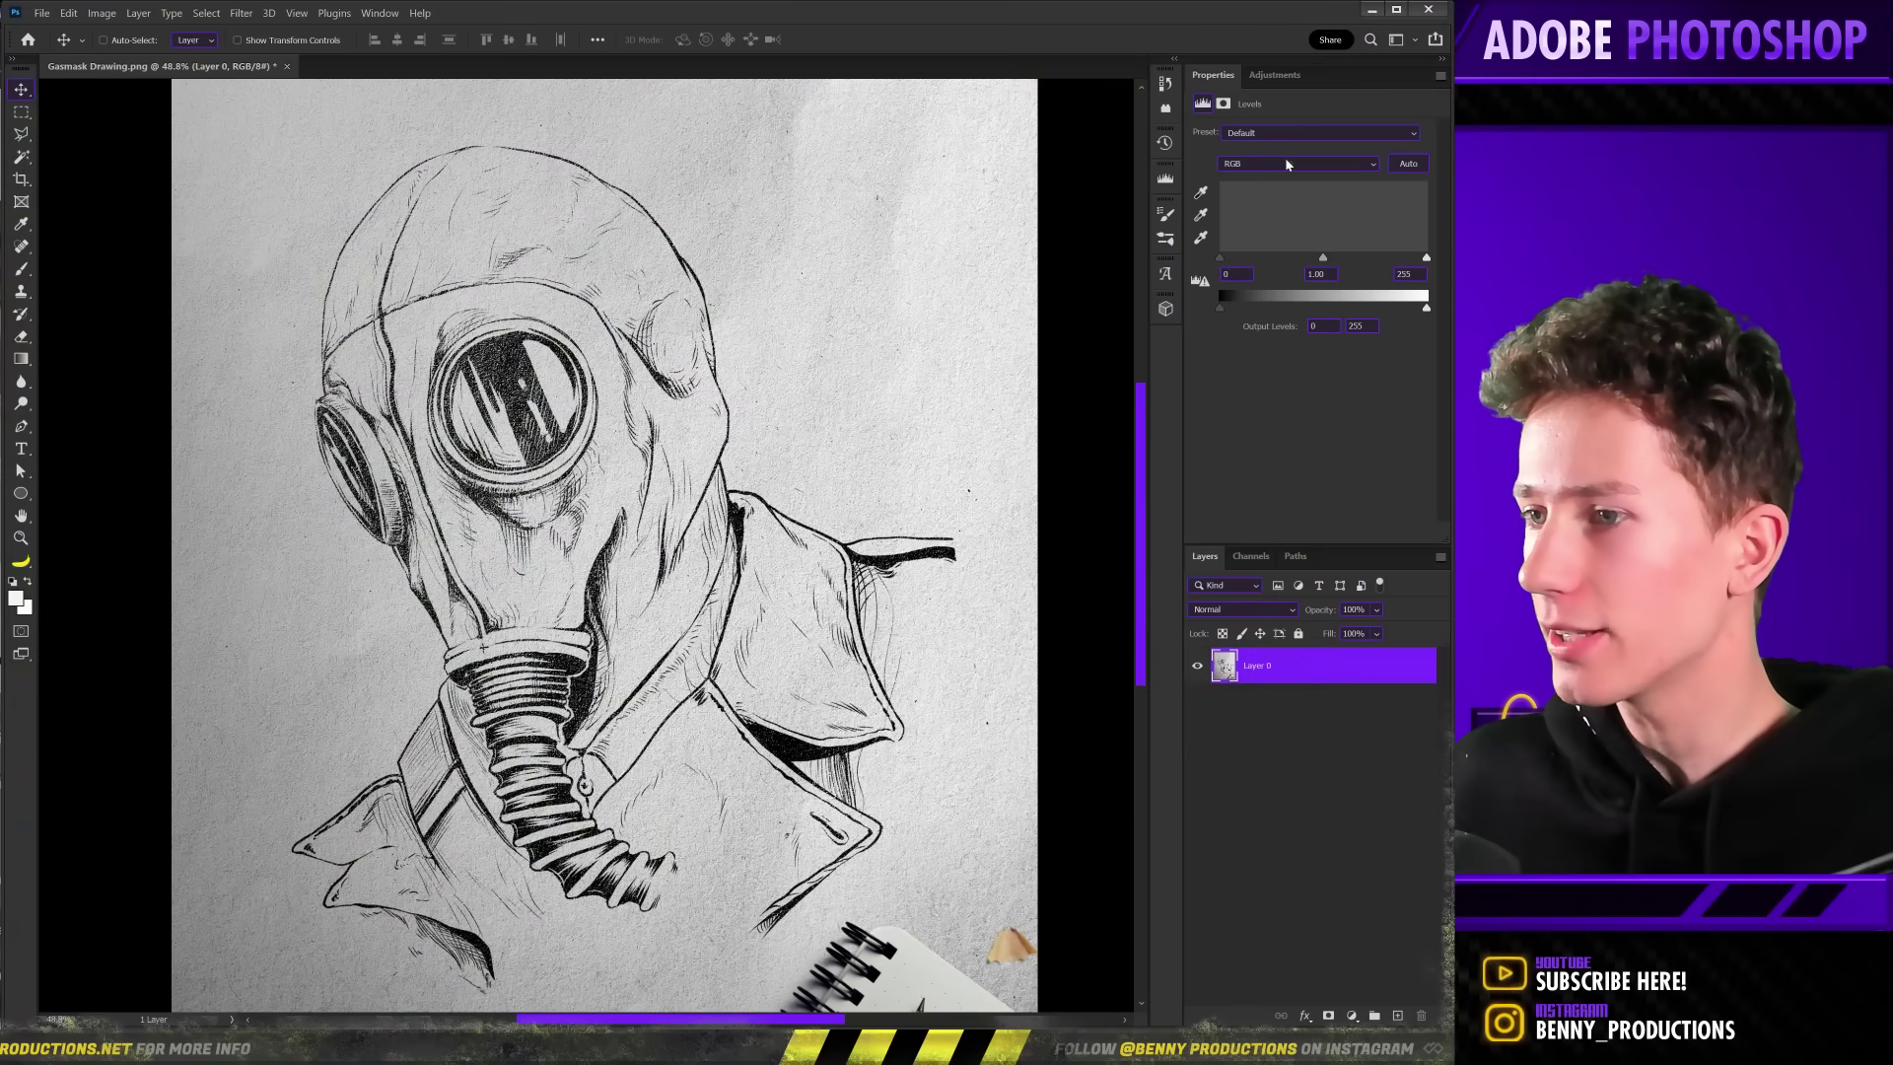
{"action": "mouse_move", "coordinate": [1414, 312]}
{"action": "left_mouse_down"}
{"action": "mouse_move", "coordinate": [1315, 312]}
{"action": "mouse_move", "coordinate": [1355, 259]}
{"action": "left_mouse_up"}
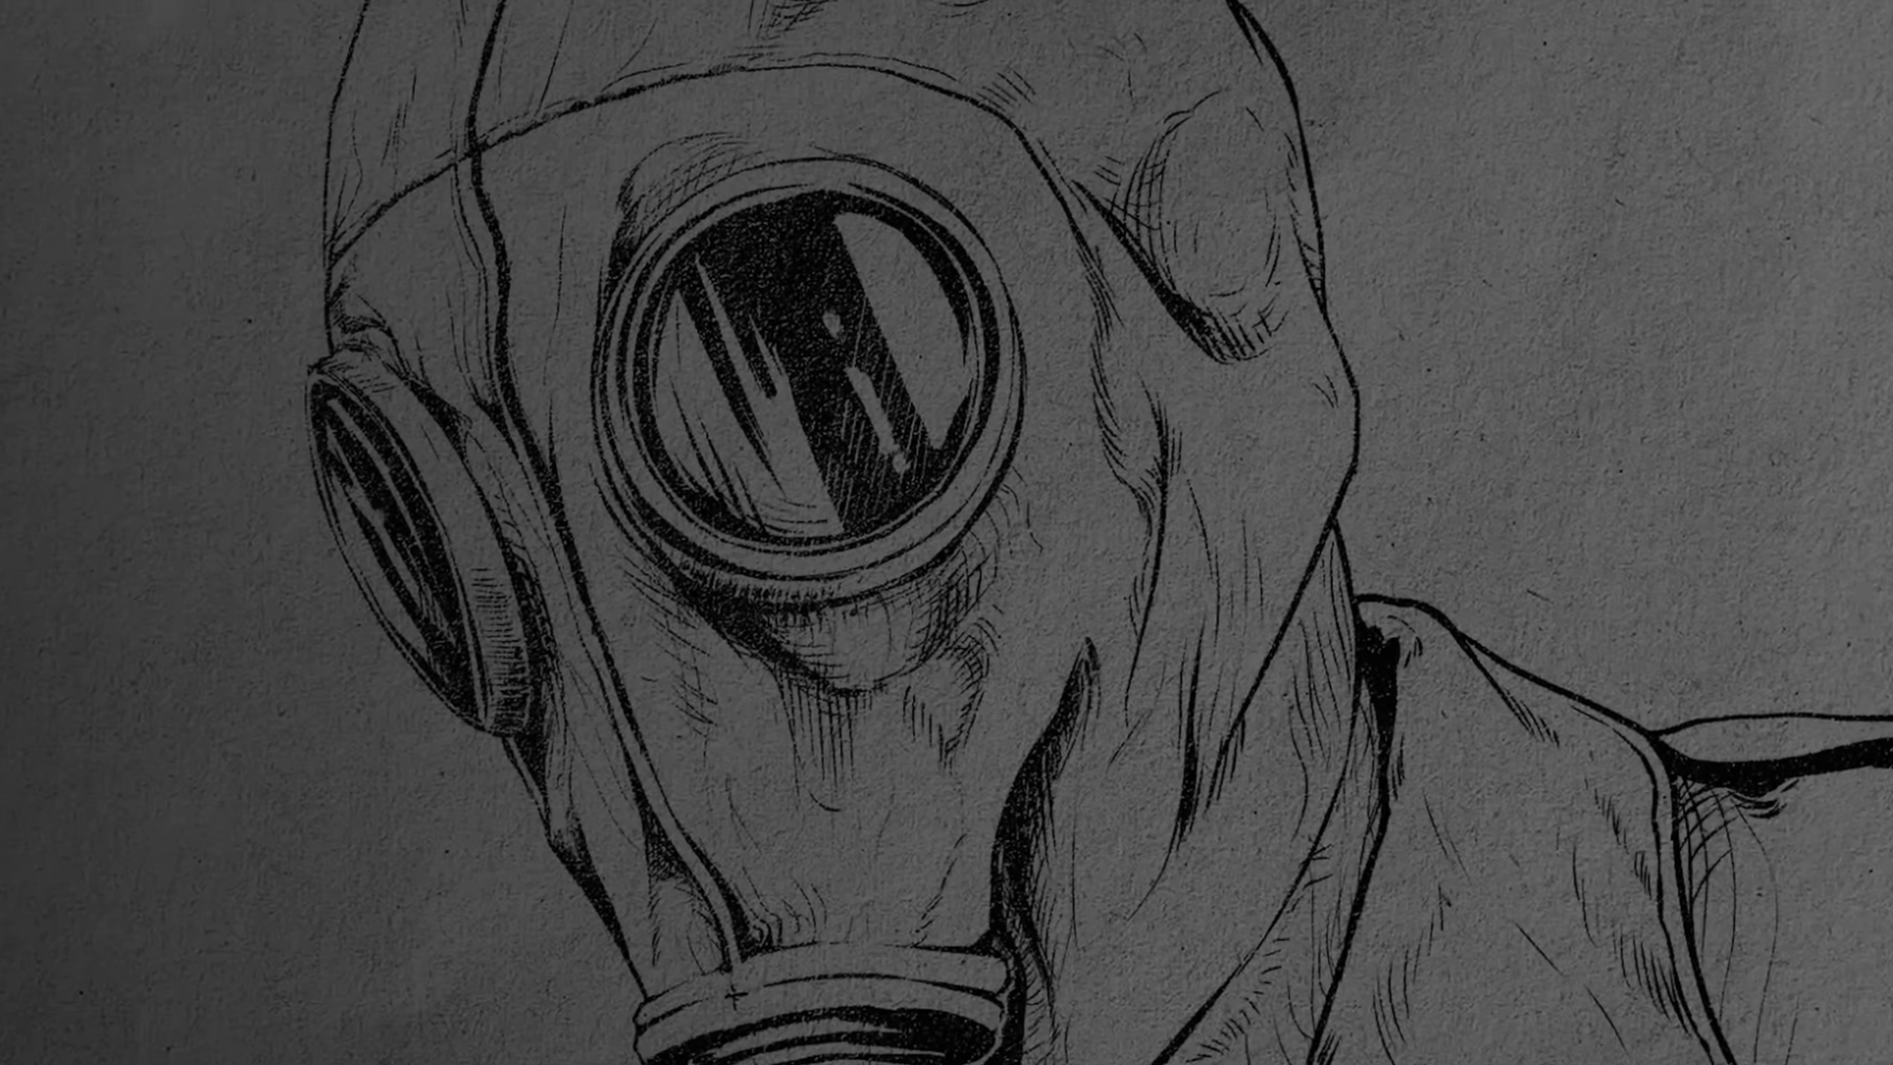
Add a solid colour fill in orange ff7200 and set its blend mode to Linear Dodge (Add).
{"action": "left_click", "coordinate": [1351, 1016]}
{"action": "left_click", "coordinate": [1357, 710]}
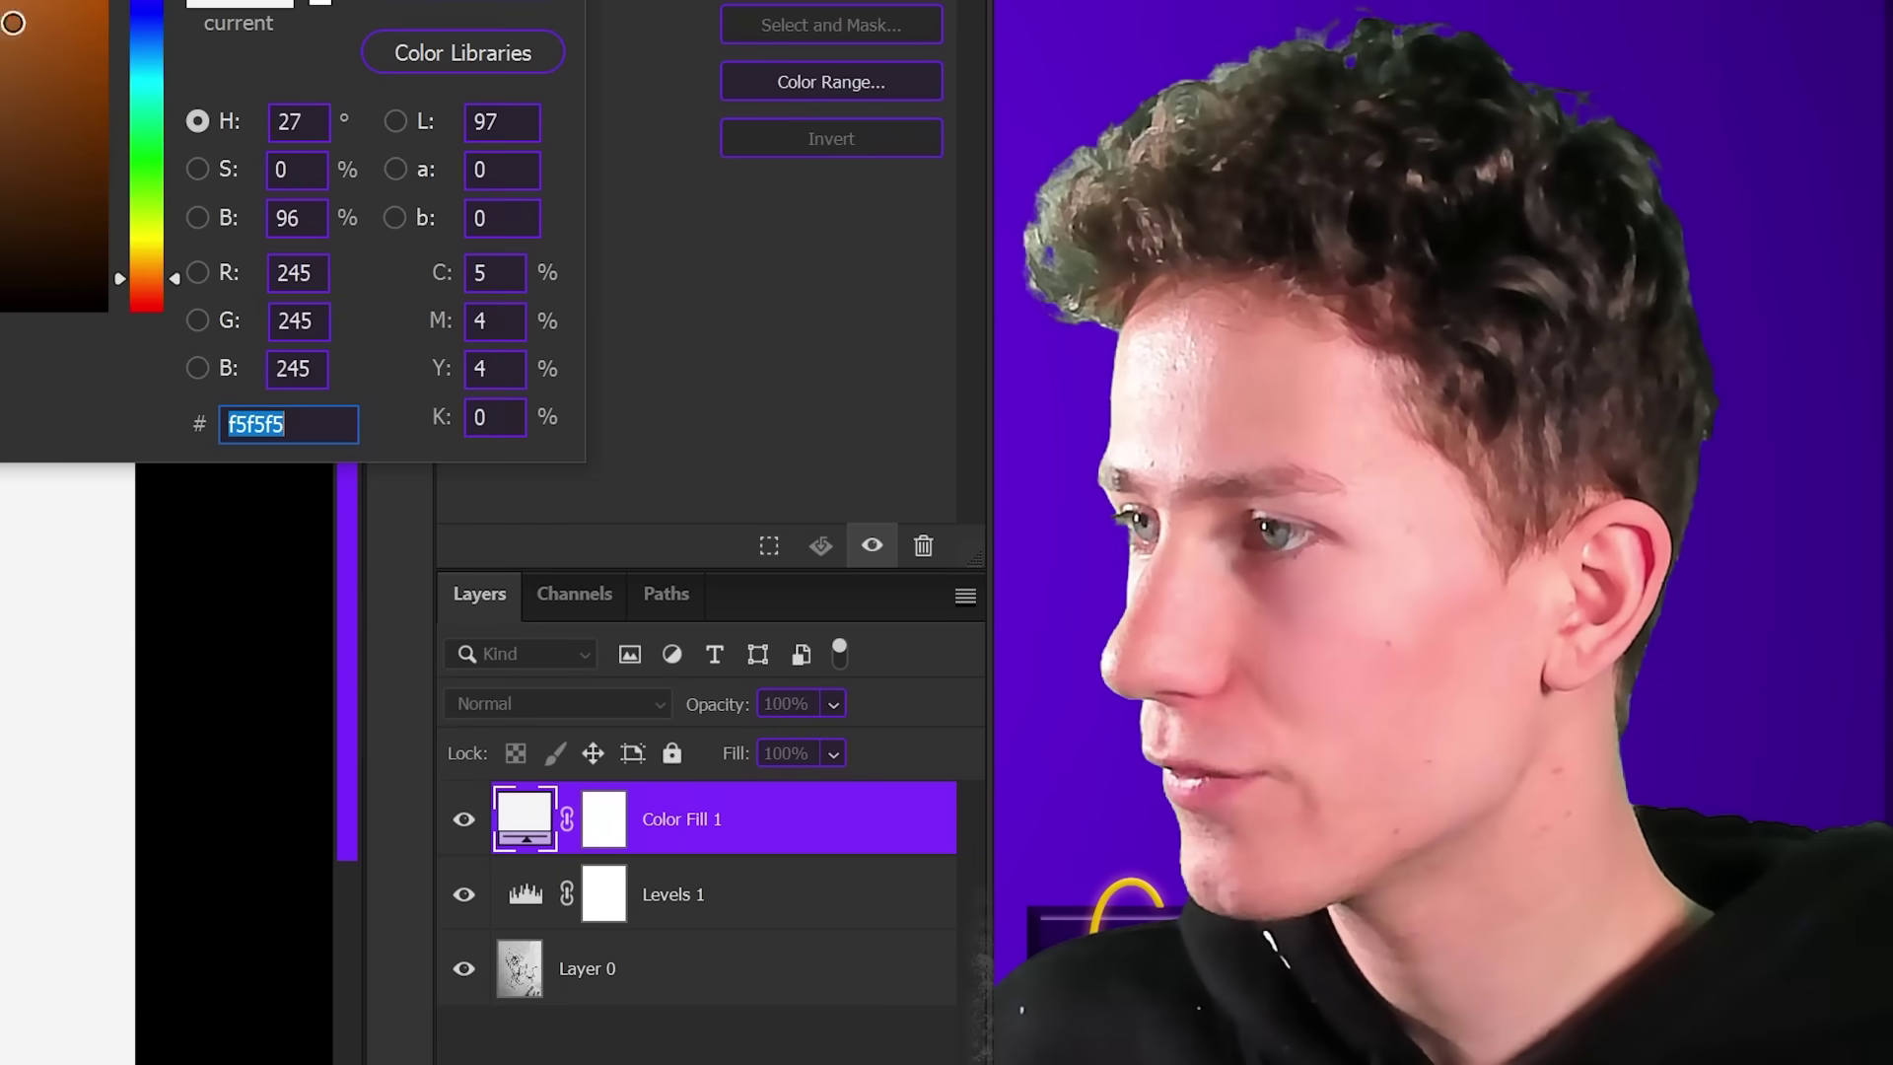
{"action": "type", "text": "ff7200"}
{"action": "left_click", "coordinate": [1426, 165]}
{"action": "left_click", "coordinate": [1242, 609]}
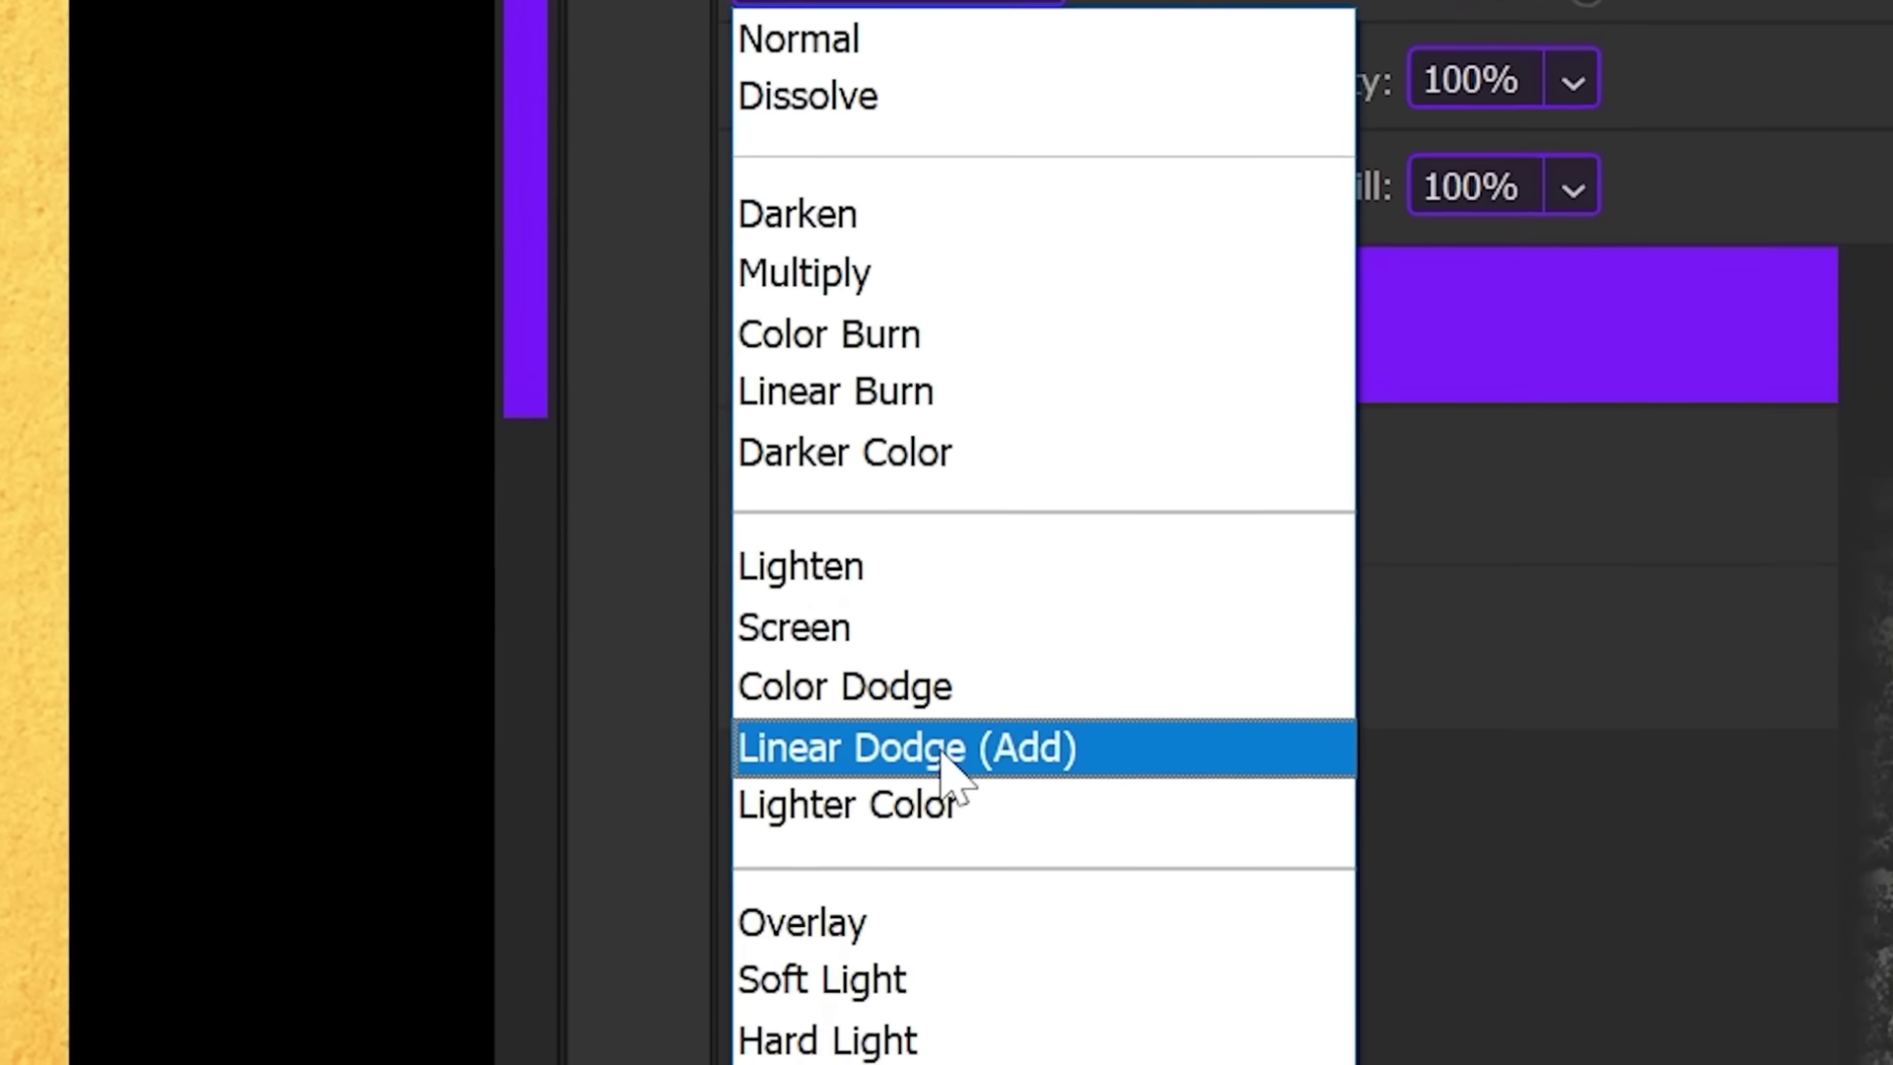
{"action": "left_click", "coordinate": [1249, 687]}
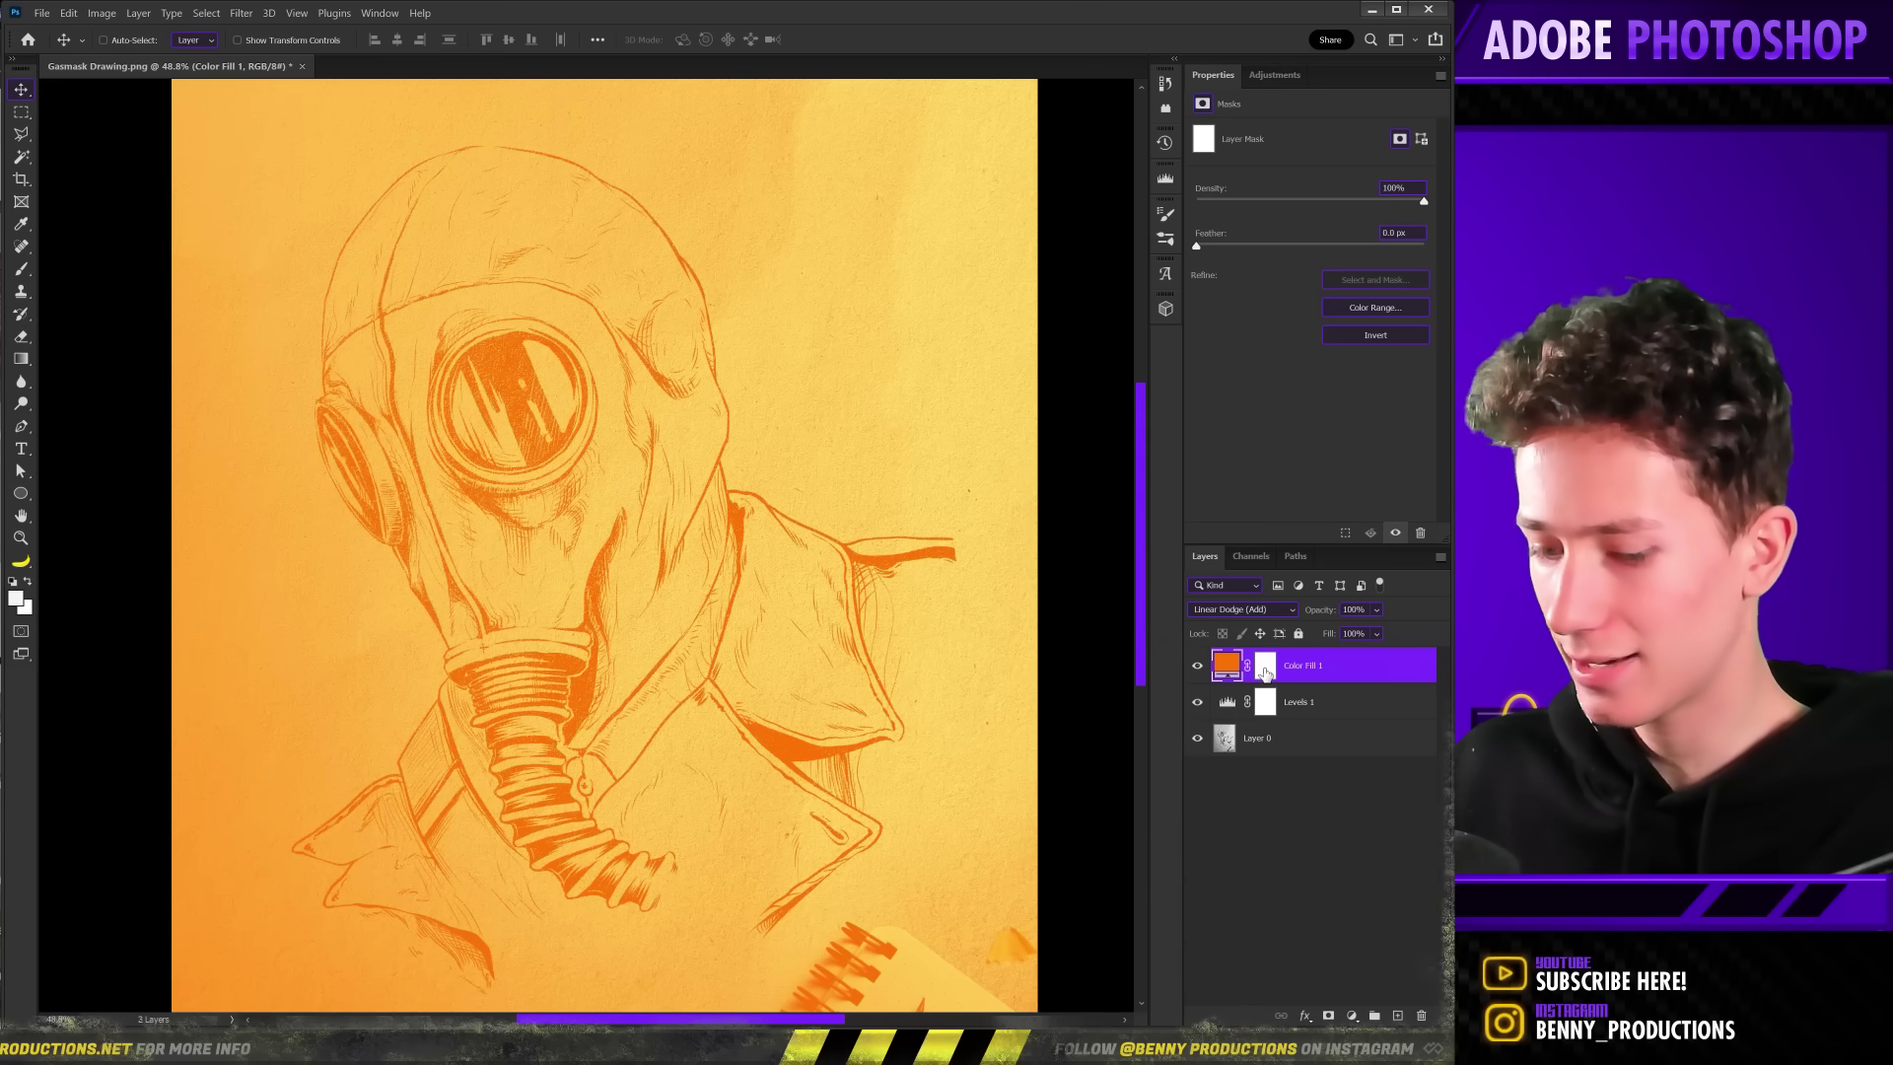
Invert the orange fill's mask to hide the colour and ready a soft brush for the gas mask's outline.
{"action": "key", "text": "ctrl+i"}
{"action": "key", "text": "b"}
{"action": "scroll", "coordinate": [397, 503], "scroll_direction": "down", "scroll_amount": 2}
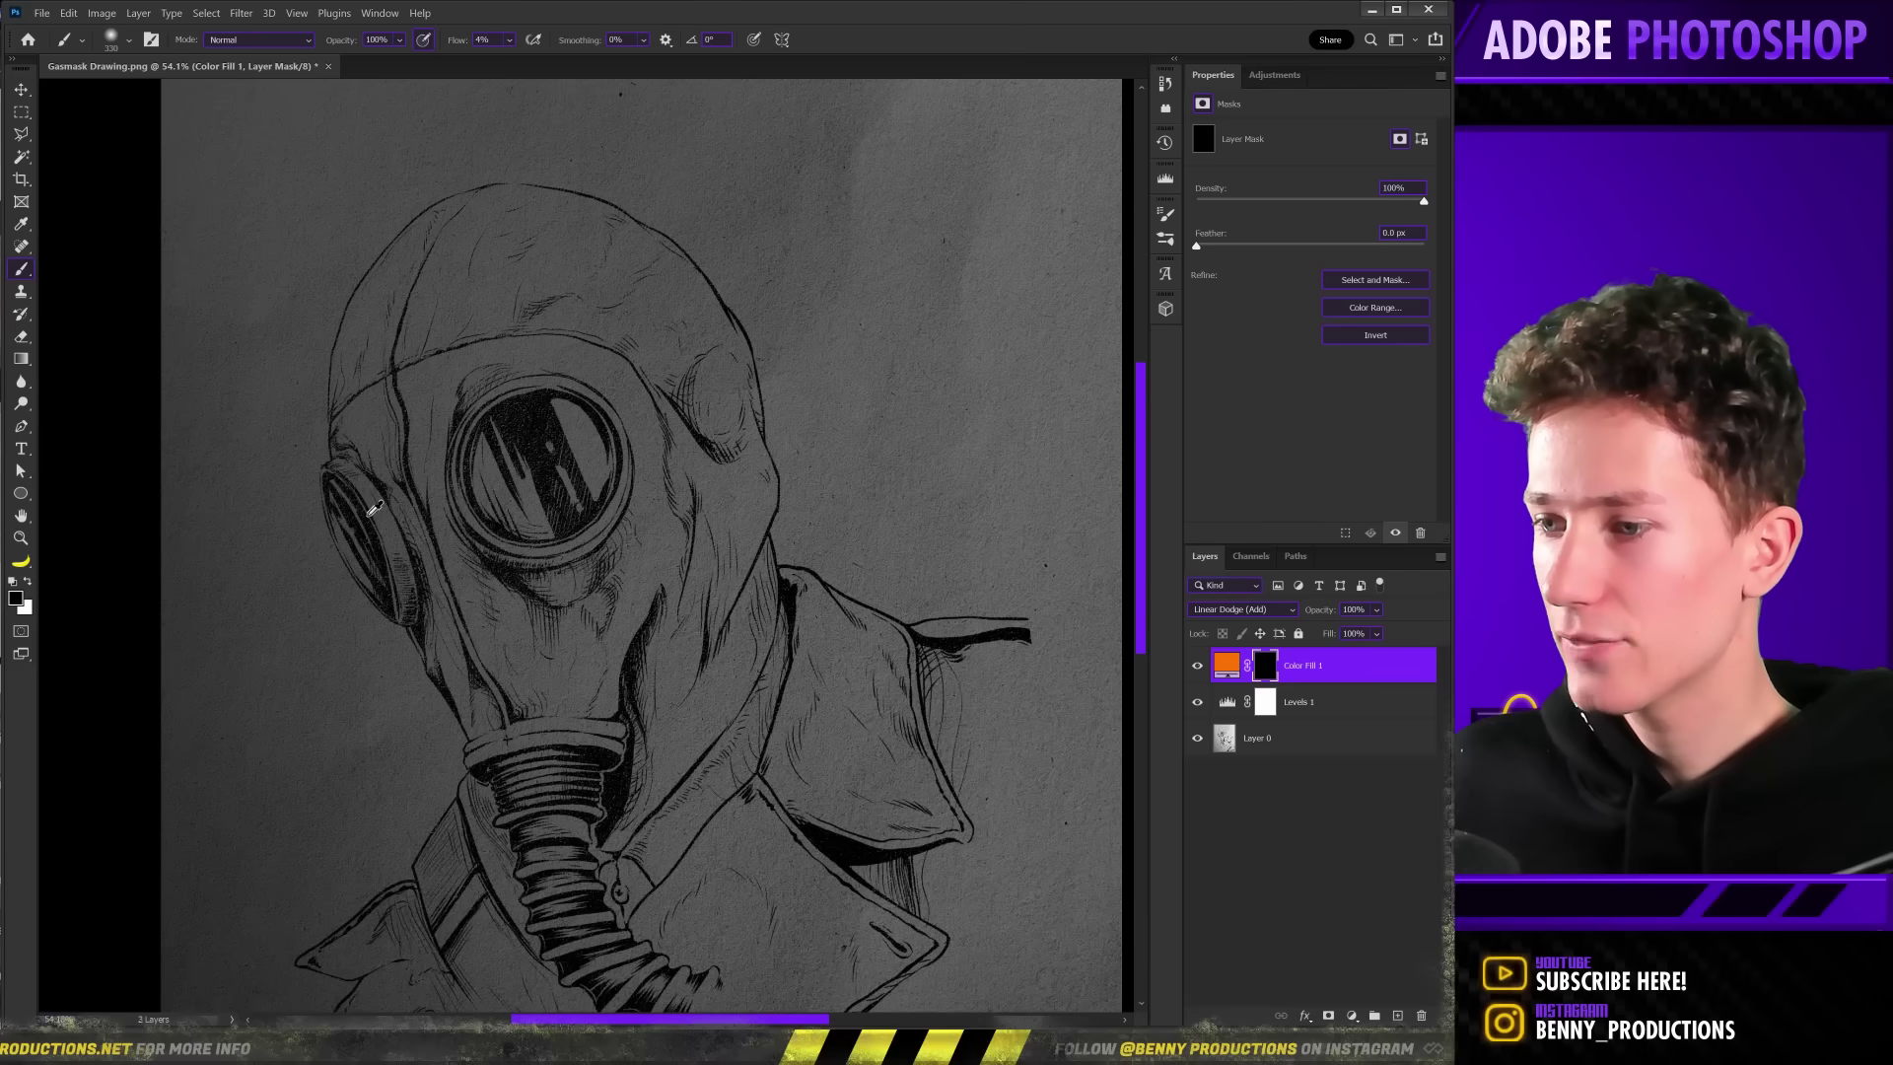
{"action": "scroll", "coordinate": [398, 502], "scroll_direction": "up", "scroll_amount": 5}
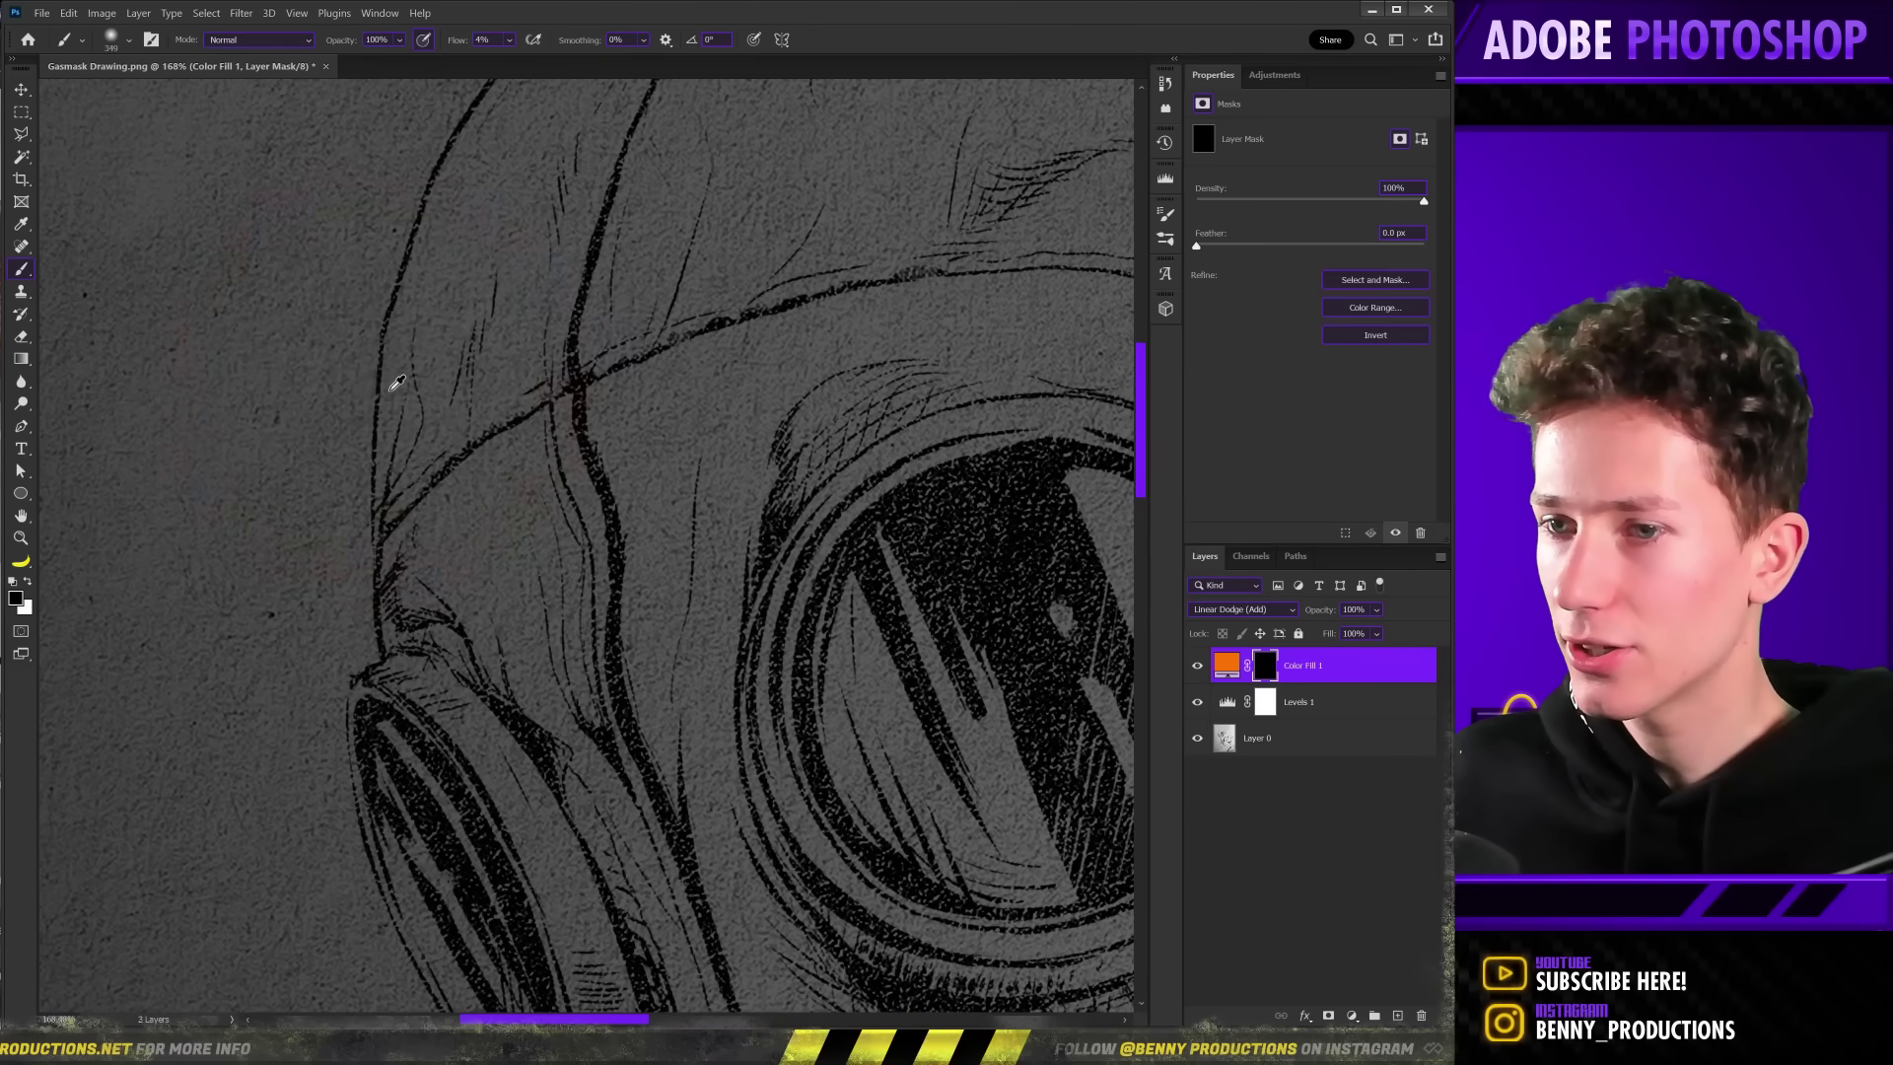
Paint a soft orange glow in white along the hood's outer edge above the smaller lens, adjusting the brush size.
{"action": "key", "text": "bracketleft"}
{"action": "key", "text": "bracketleft"}
{"action": "key", "text": "bracketleft"}
{"action": "key", "text": "bracketleft"}
{"action": "key", "text": "bracketleft"}
{"action": "key", "text": "bracketleft"}
{"action": "key", "text": "x"}
{"action": "mouse_move", "coordinate": [367, 359]}
{"action": "left_mouse_down"}
{"action": "mouse_move", "coordinate": [432, 194]}
{"action": "mouse_move", "coordinate": [338, 422]}
{"action": "mouse_move", "coordinate": [333, 562]}
{"action": "left_mouse_up"}
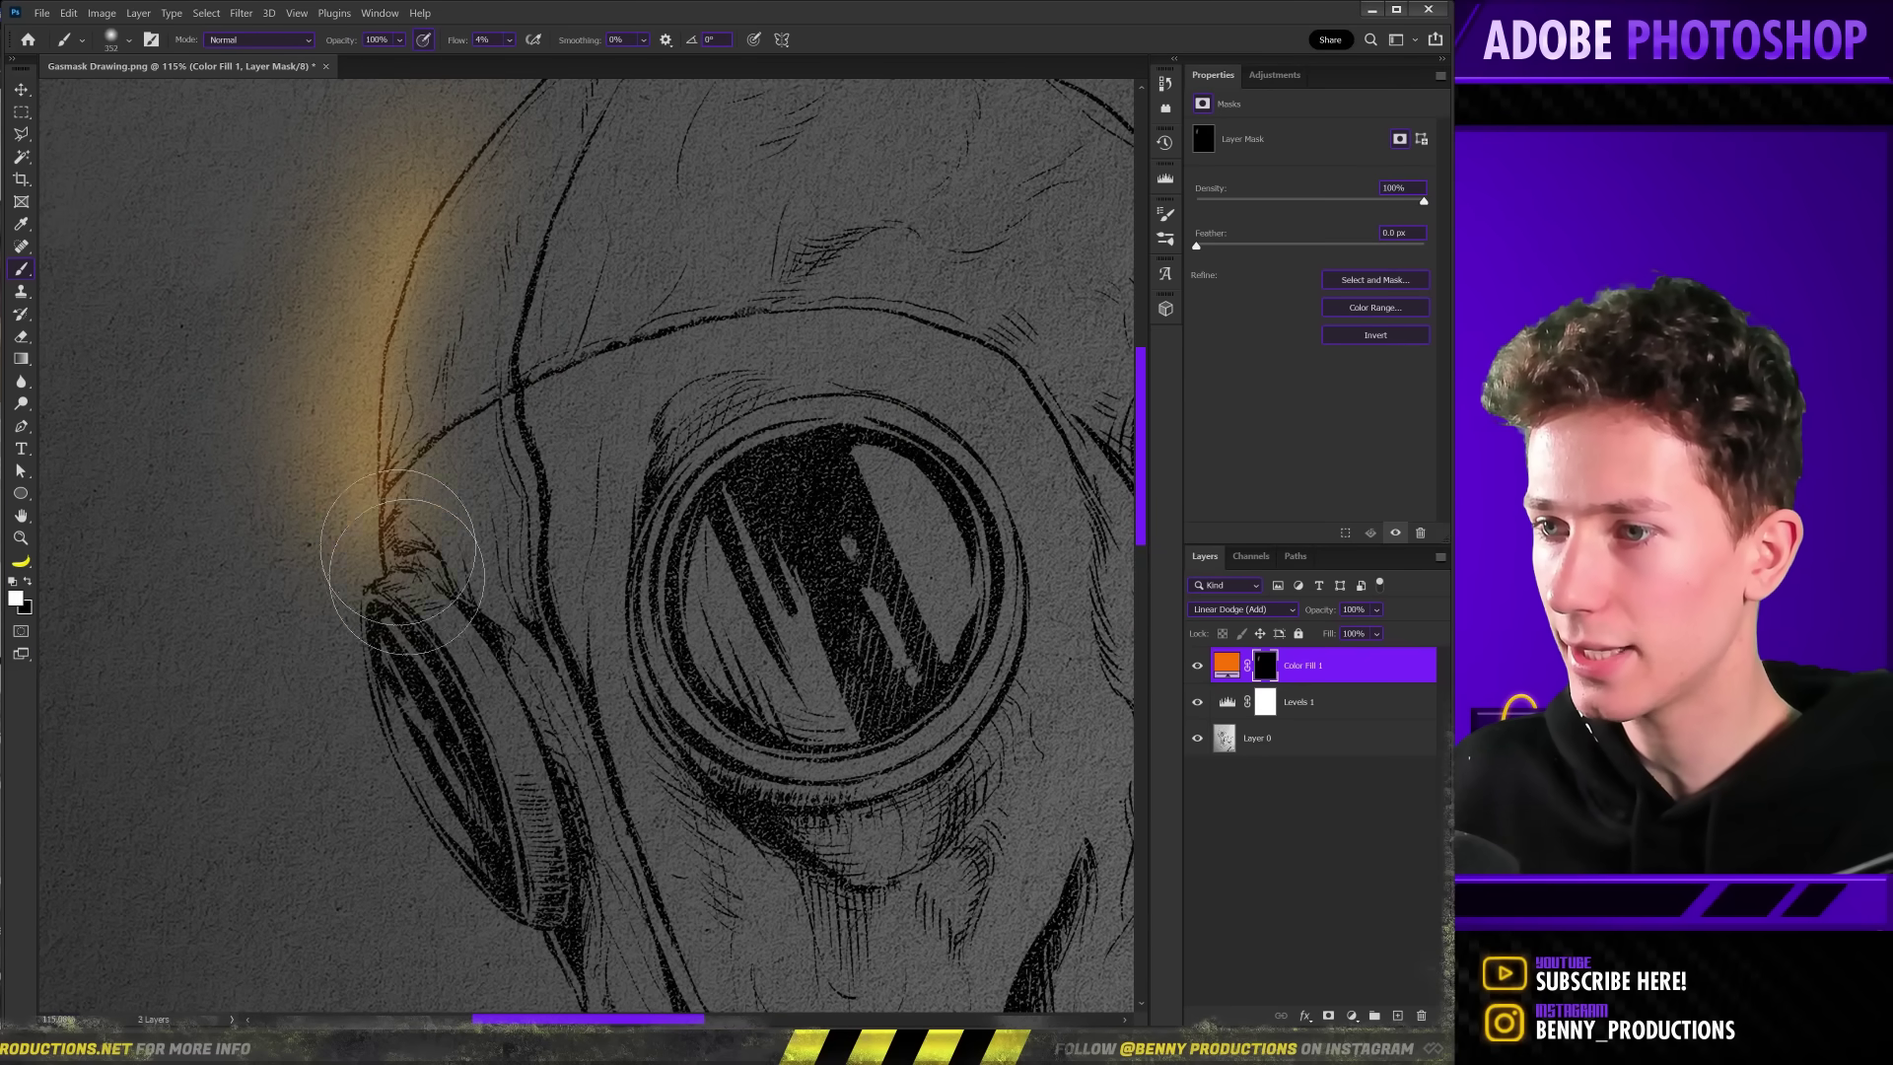
{"action": "key", "text": "bracketright"}
{"action": "key", "text": "bracketright"}
{"action": "key", "text": "bracketright"}
{"action": "key", "text": "bracketright"}
{"action": "key", "text": "bracketright"}
{"action": "key", "text": "bracketright"}
Adjust the orange fill's Blend If range for the underlying layer so the dark pencil lines show through the glow.
{"action": "scroll", "coordinate": [353, 508], "scroll_direction": "up", "scroll_amount": 2}
{"action": "key", "text": "ctrl+2"}
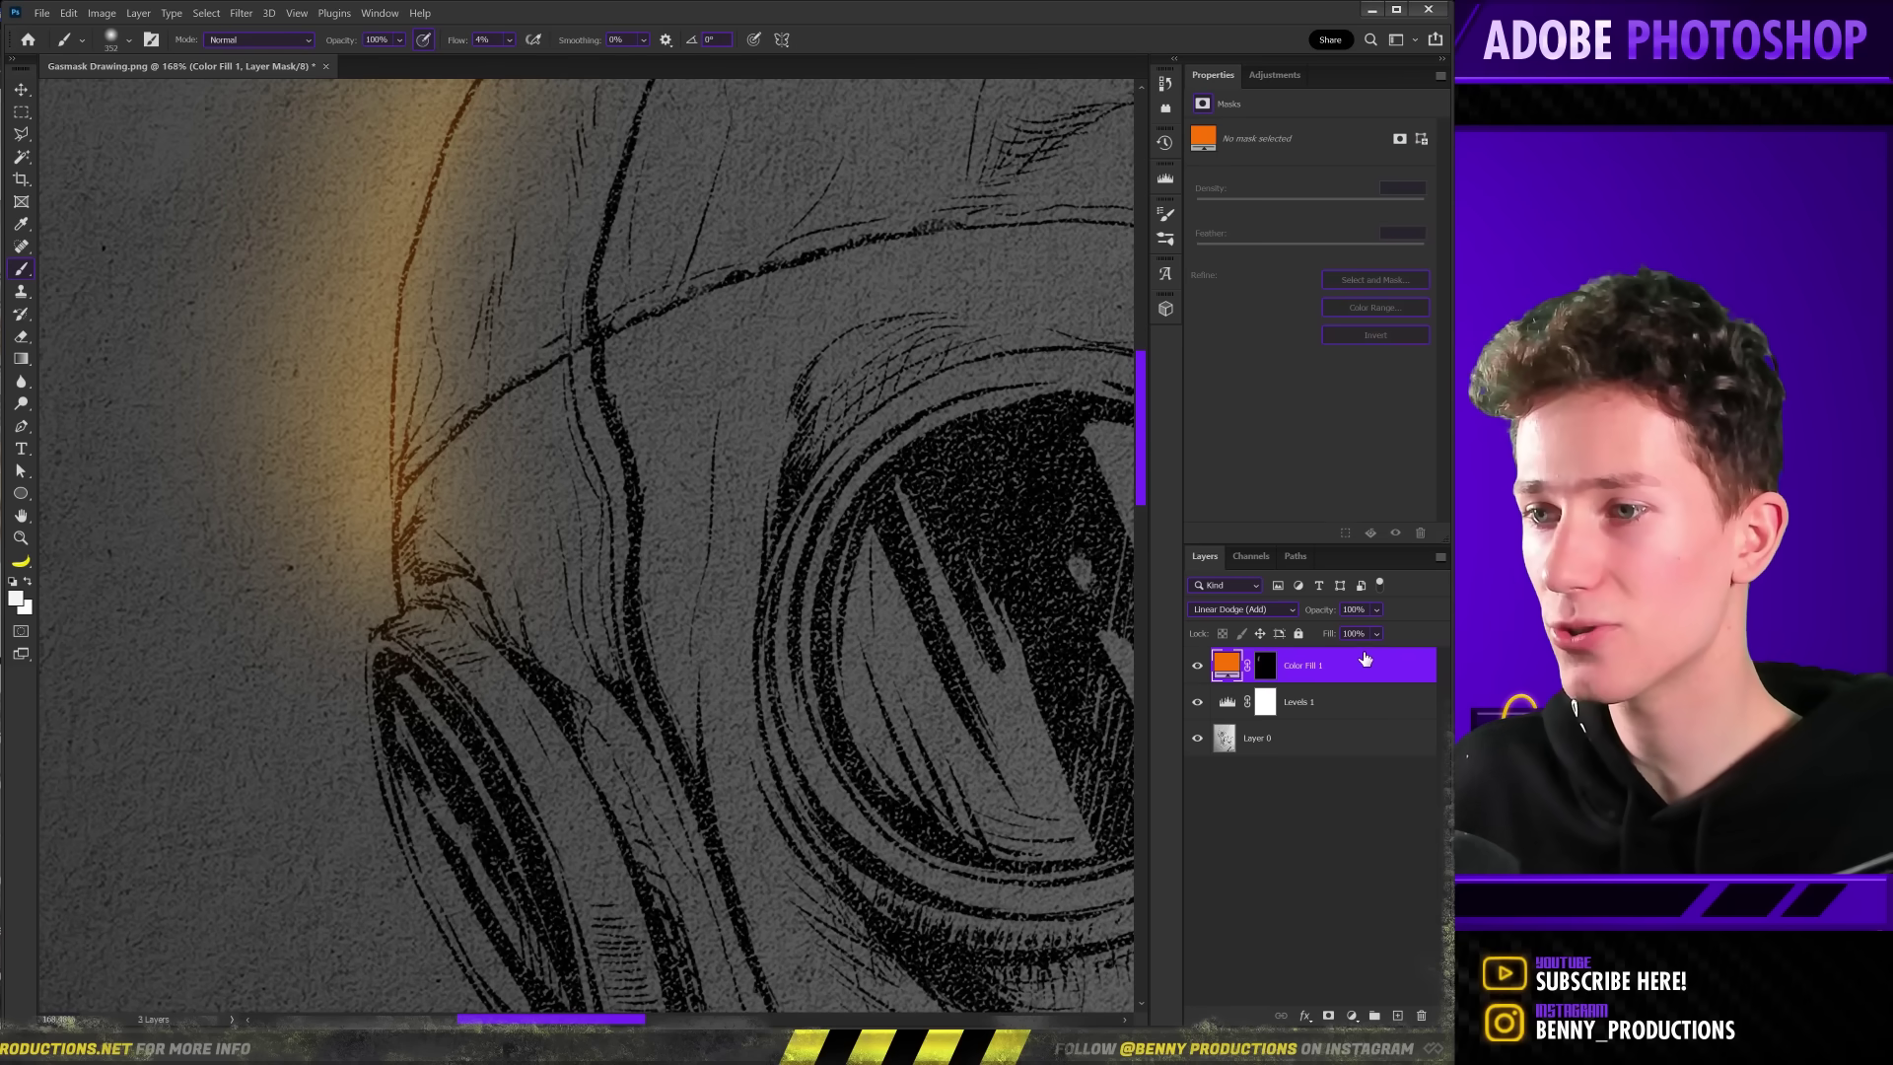
{"action": "double_click", "coordinate": [1365, 659]}
{"action": "left_click_drag", "start_coordinate": [925, 614], "coordinate": [937, 616]}
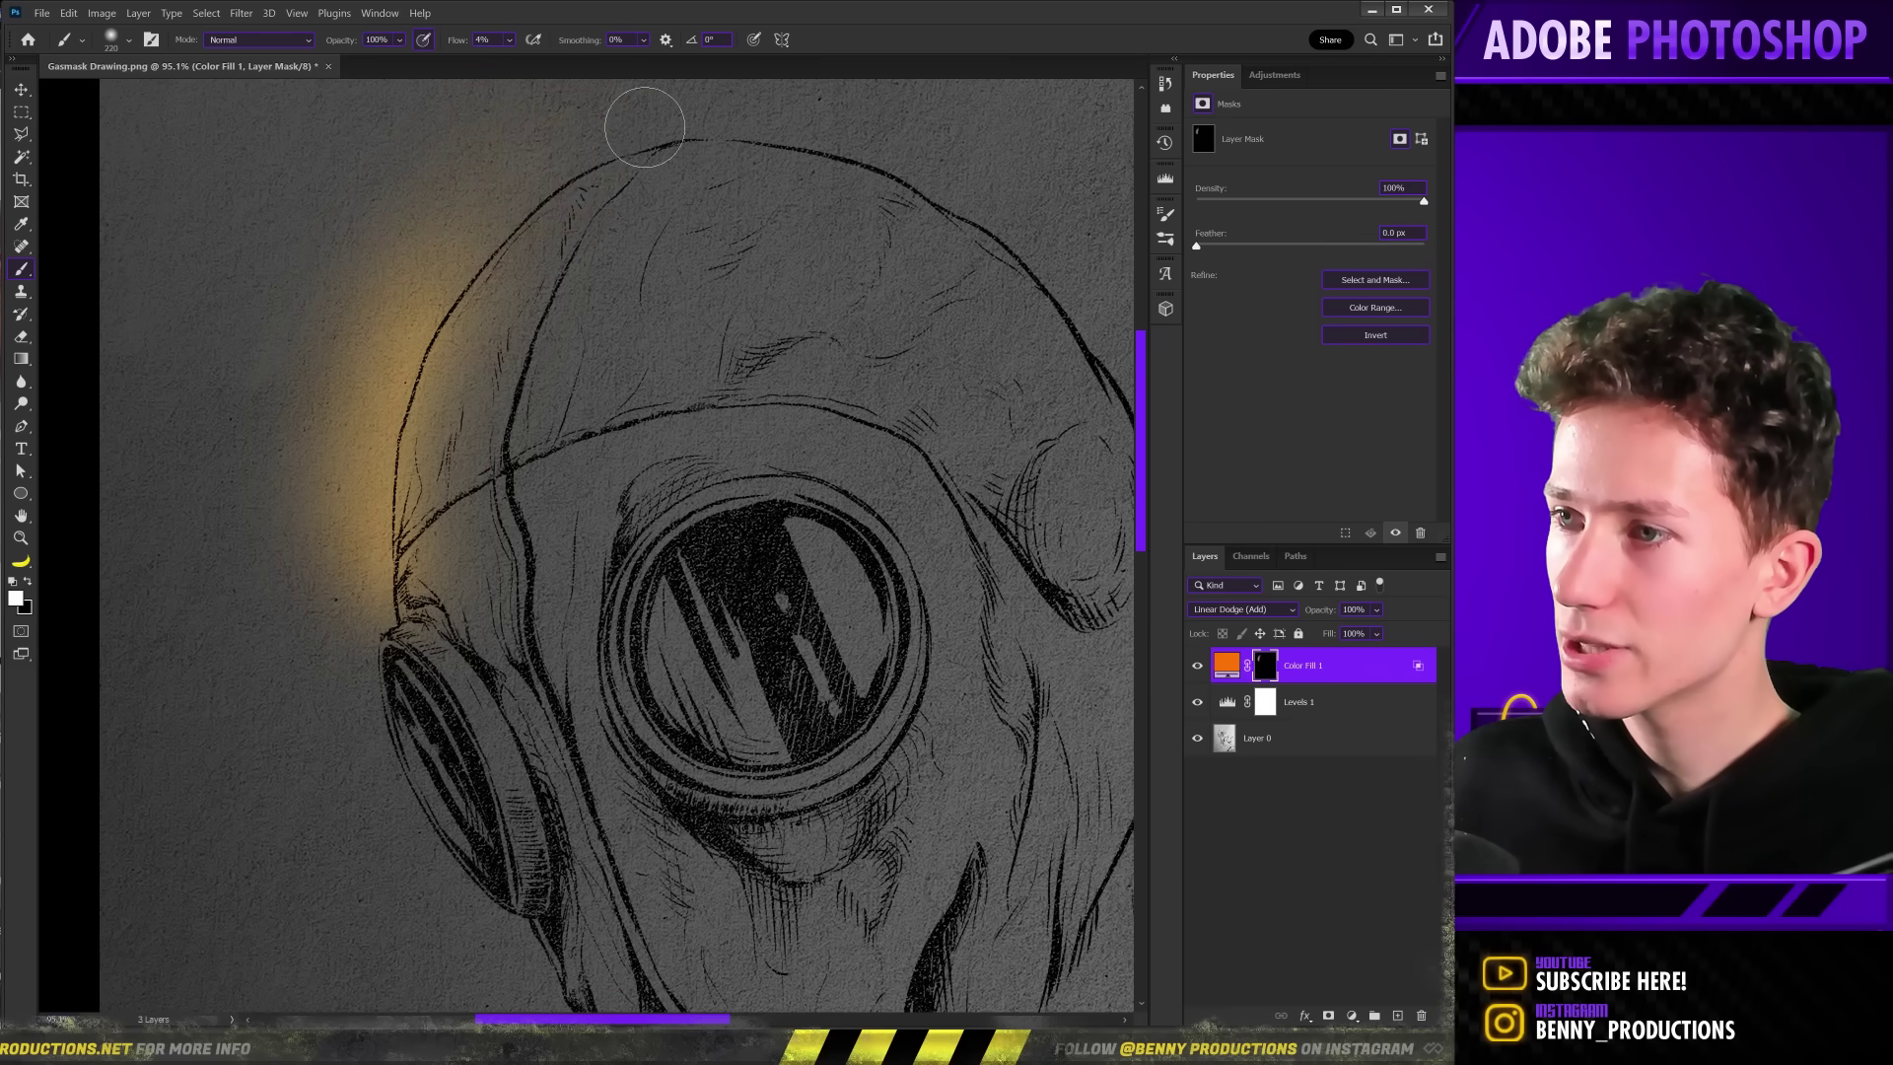
Paint orange light on the mask over the hood folds, the strap and the smaller lens, varying brush size and flow.
{"action": "scroll", "coordinate": [407, 664], "scroll_direction": "up", "scroll_amount": 5}
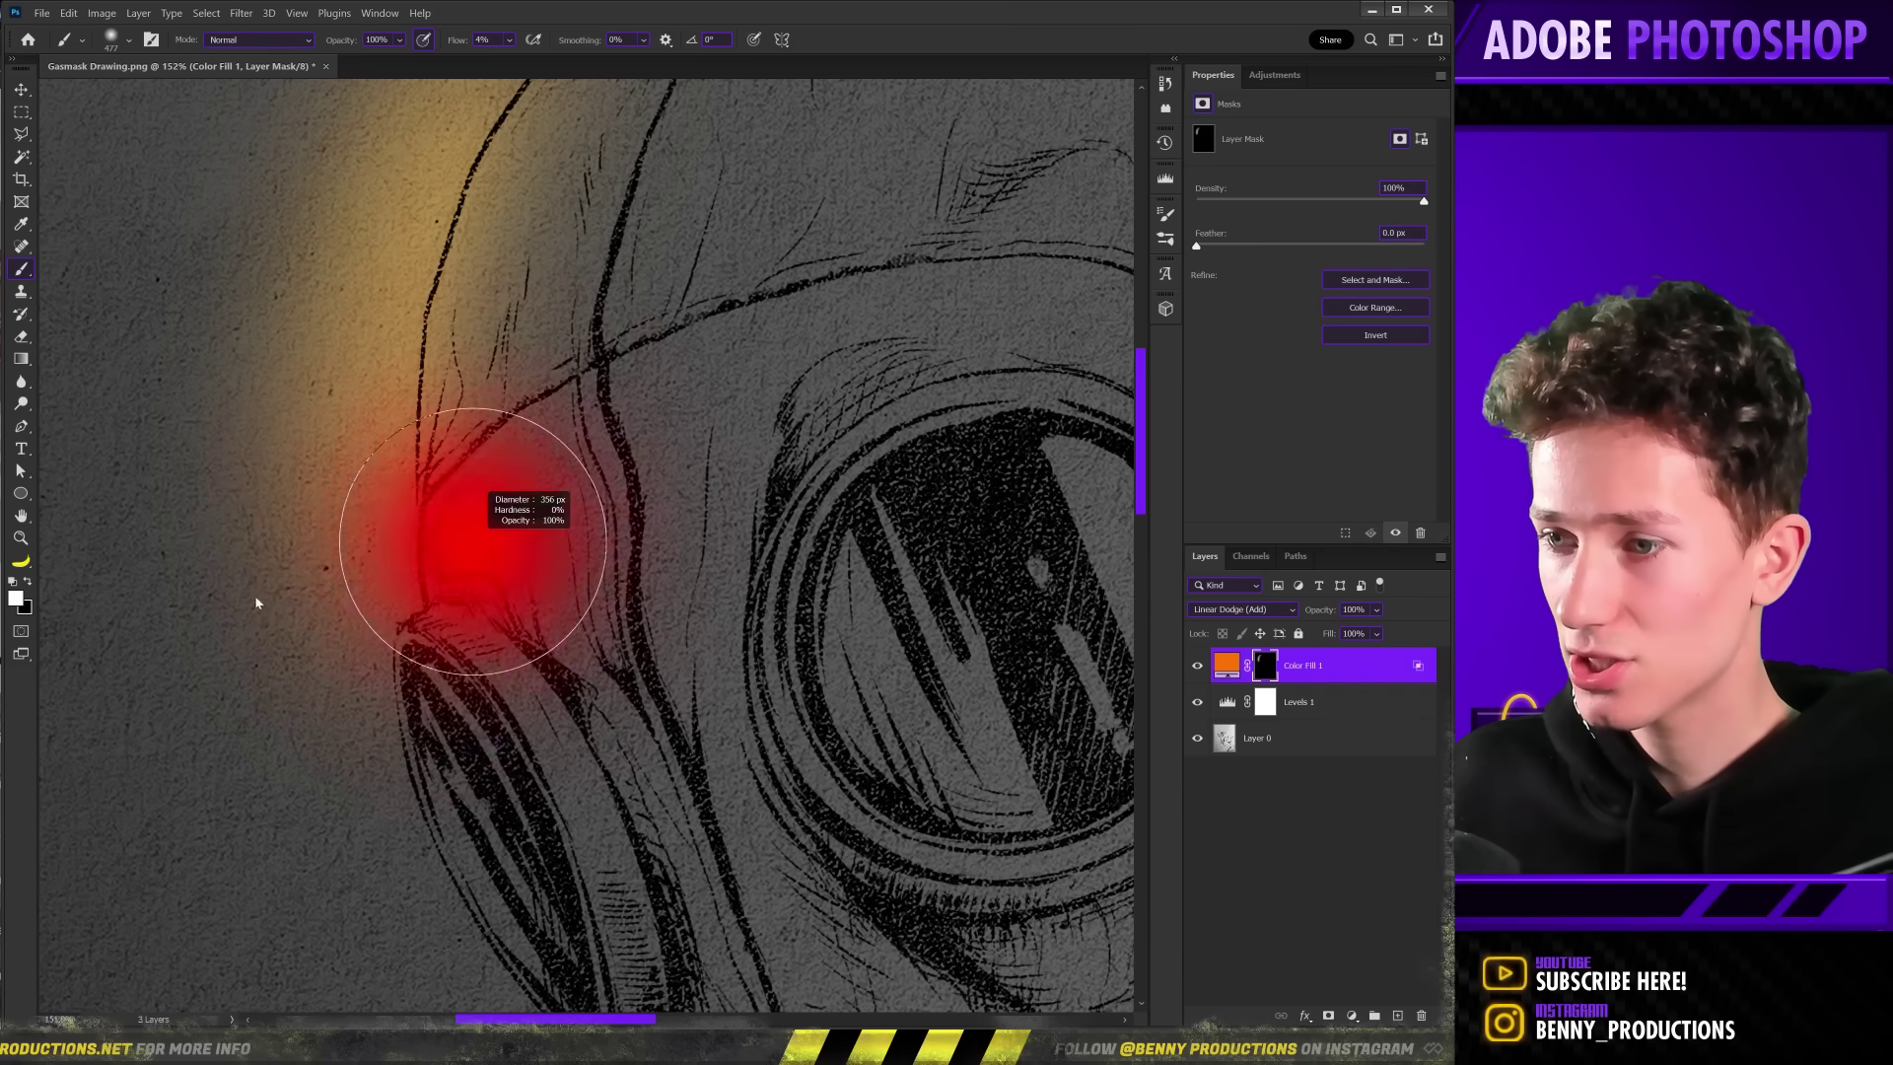
{"action": "left_click_drag", "start_coordinate": [410, 570], "coordinate": [416, 528]}
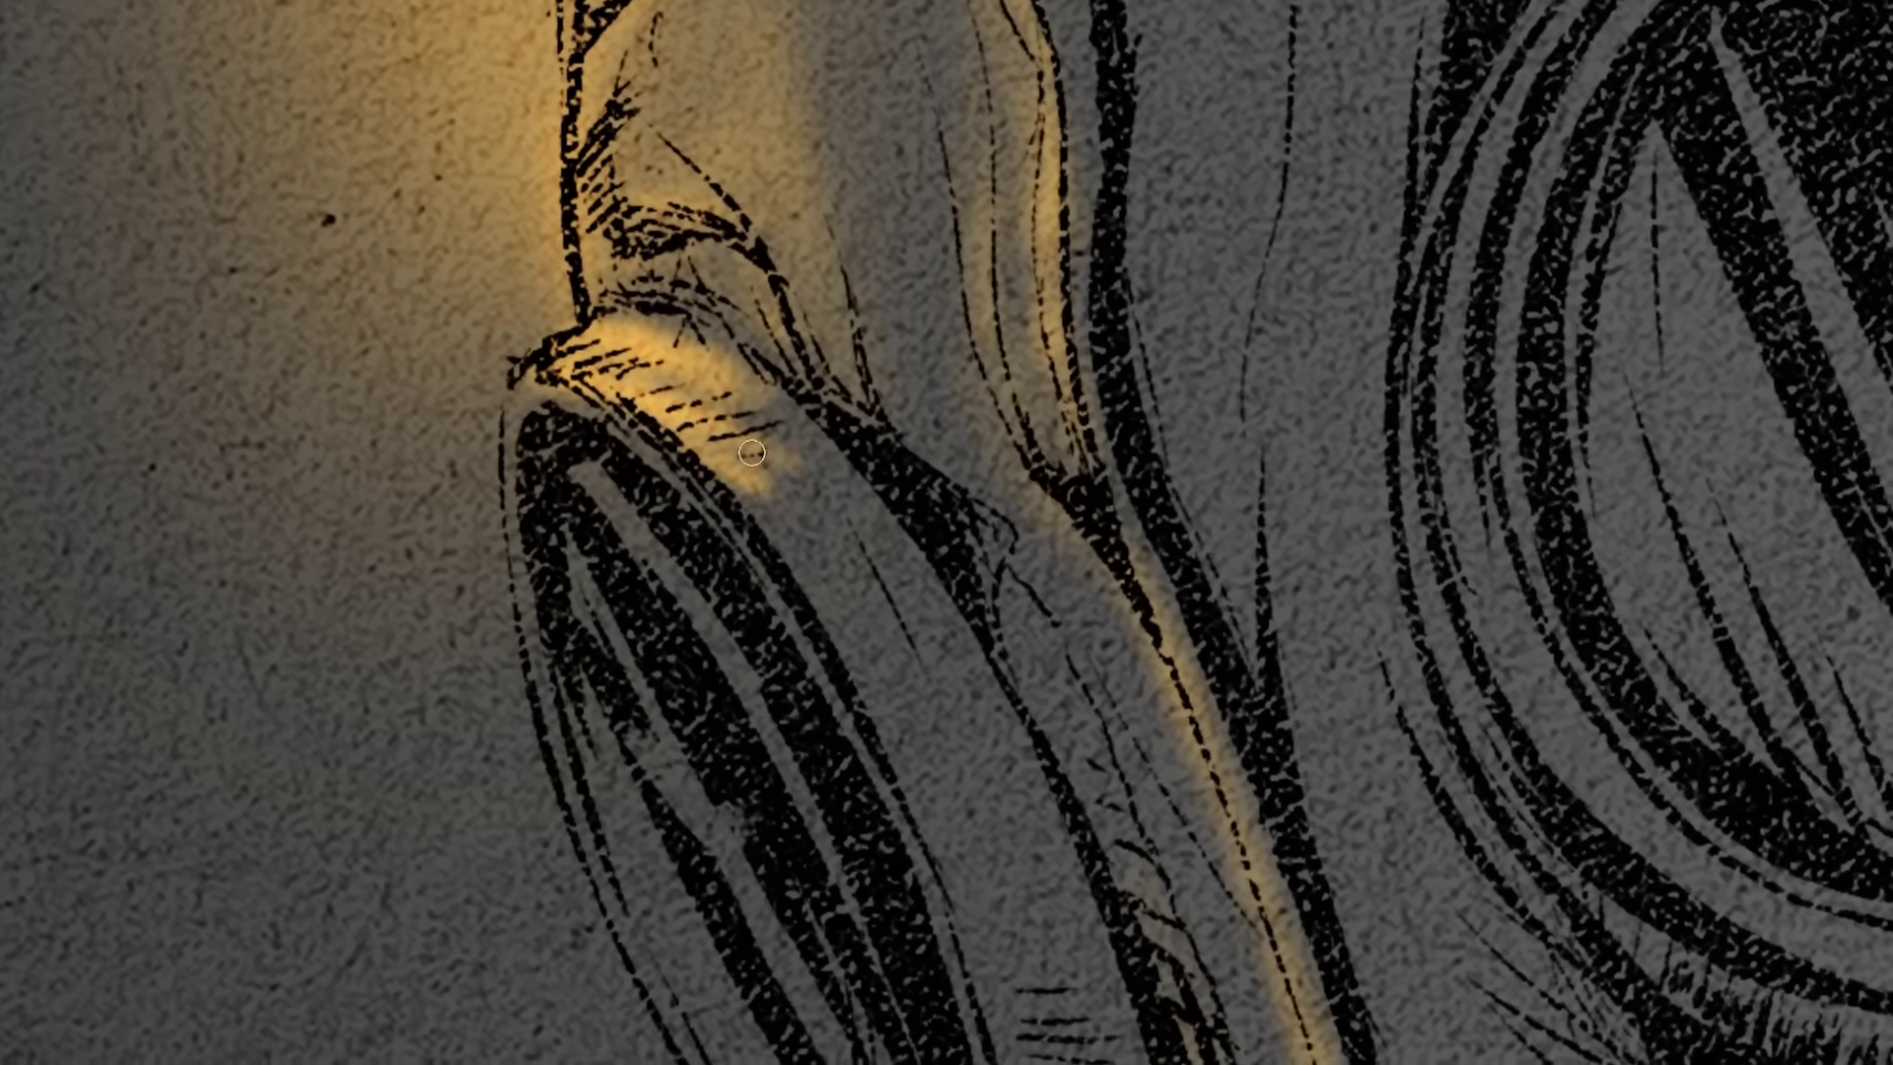
{"action": "left_click_drag", "start_coordinate": [521, 606], "coordinate": [357, 264]}
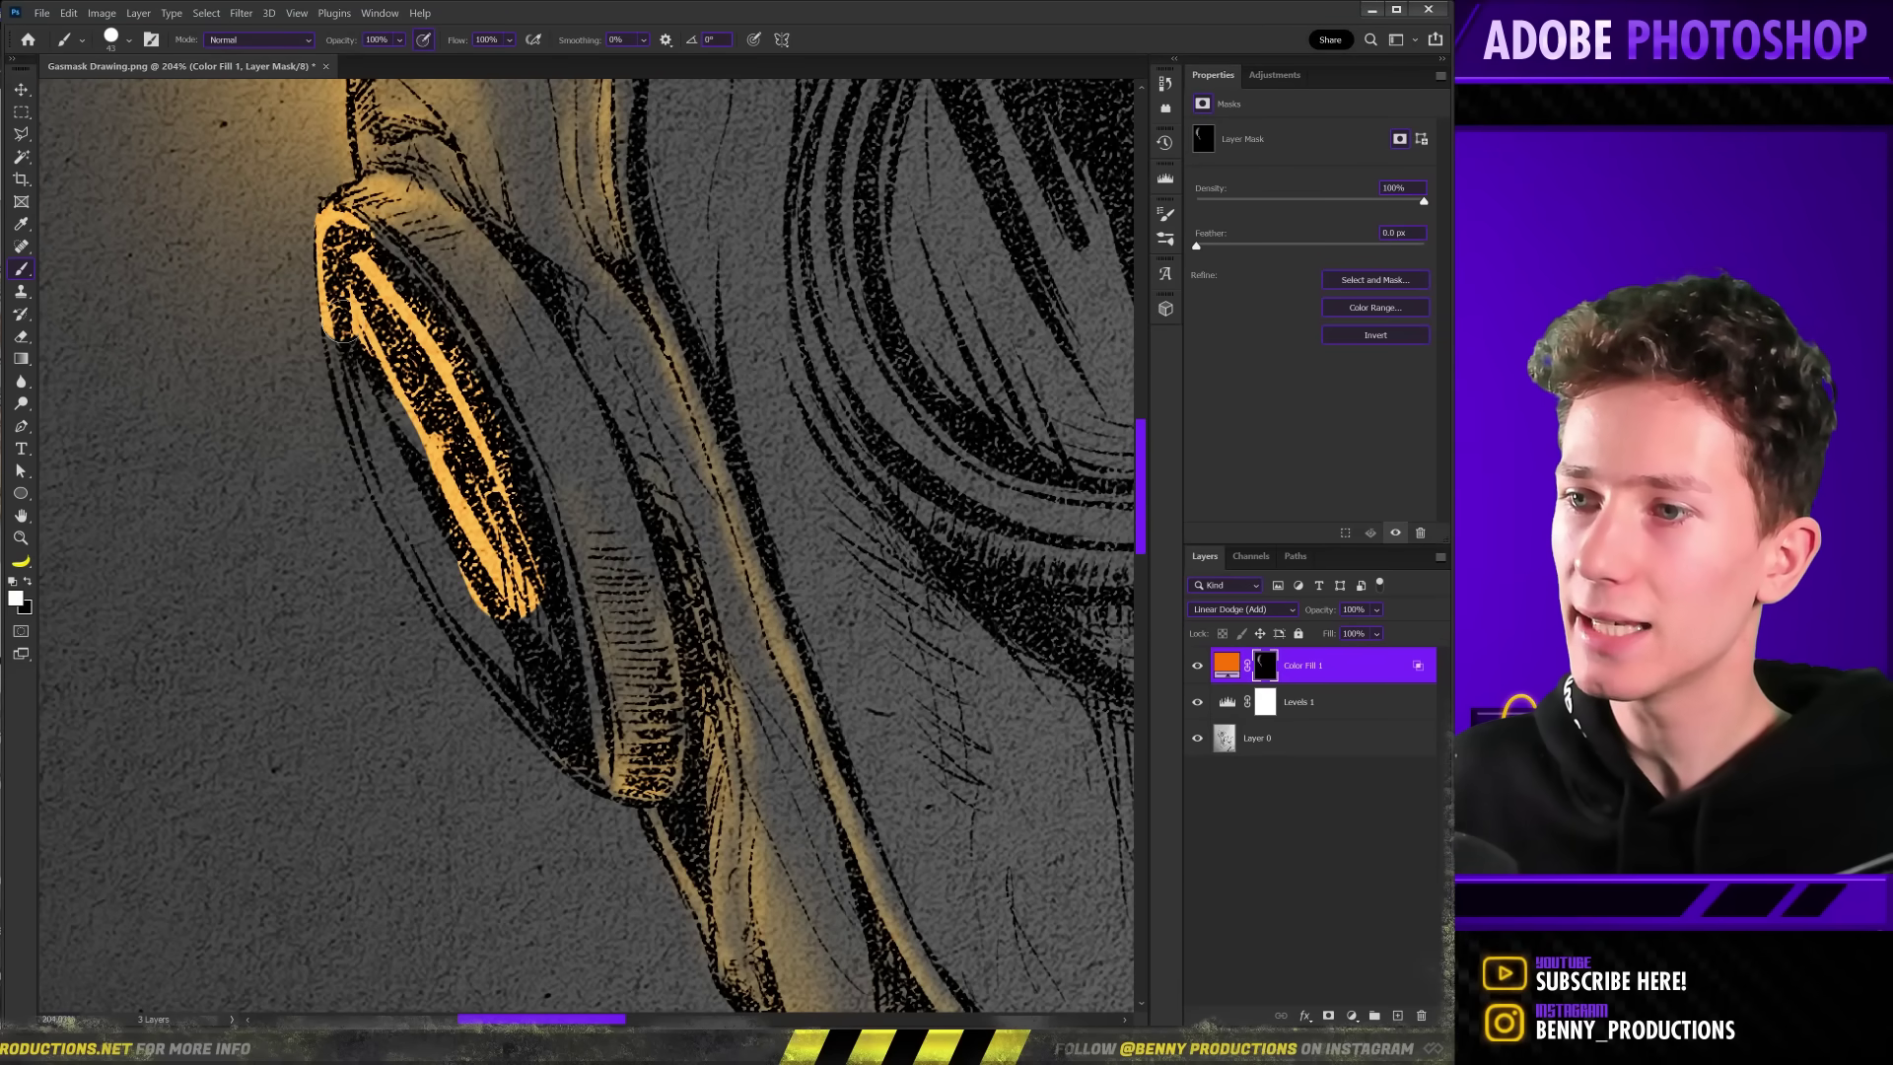
{"action": "left_click_drag", "start_coordinate": [353, 389], "coordinate": [345, 340]}
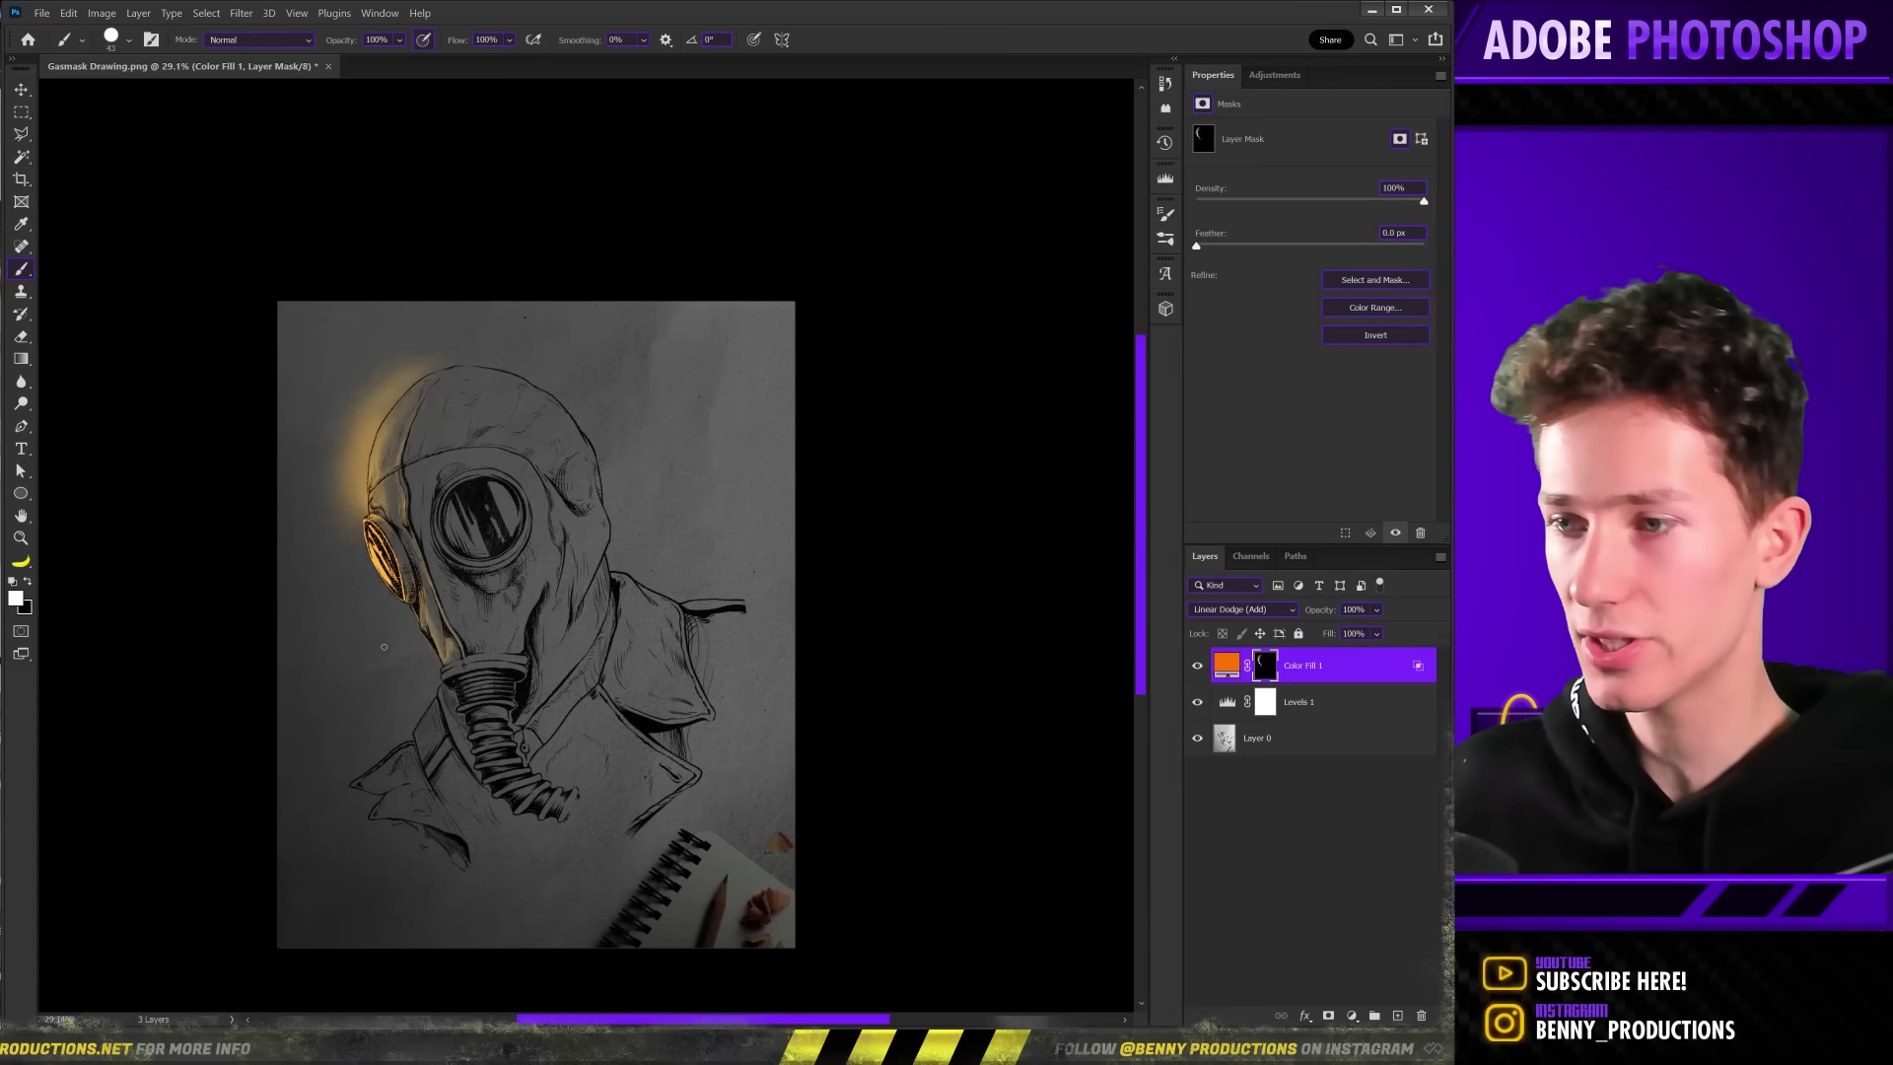
{"action": "scroll", "coordinate": [383, 645], "scroll_direction": "up", "scroll_amount": 5}
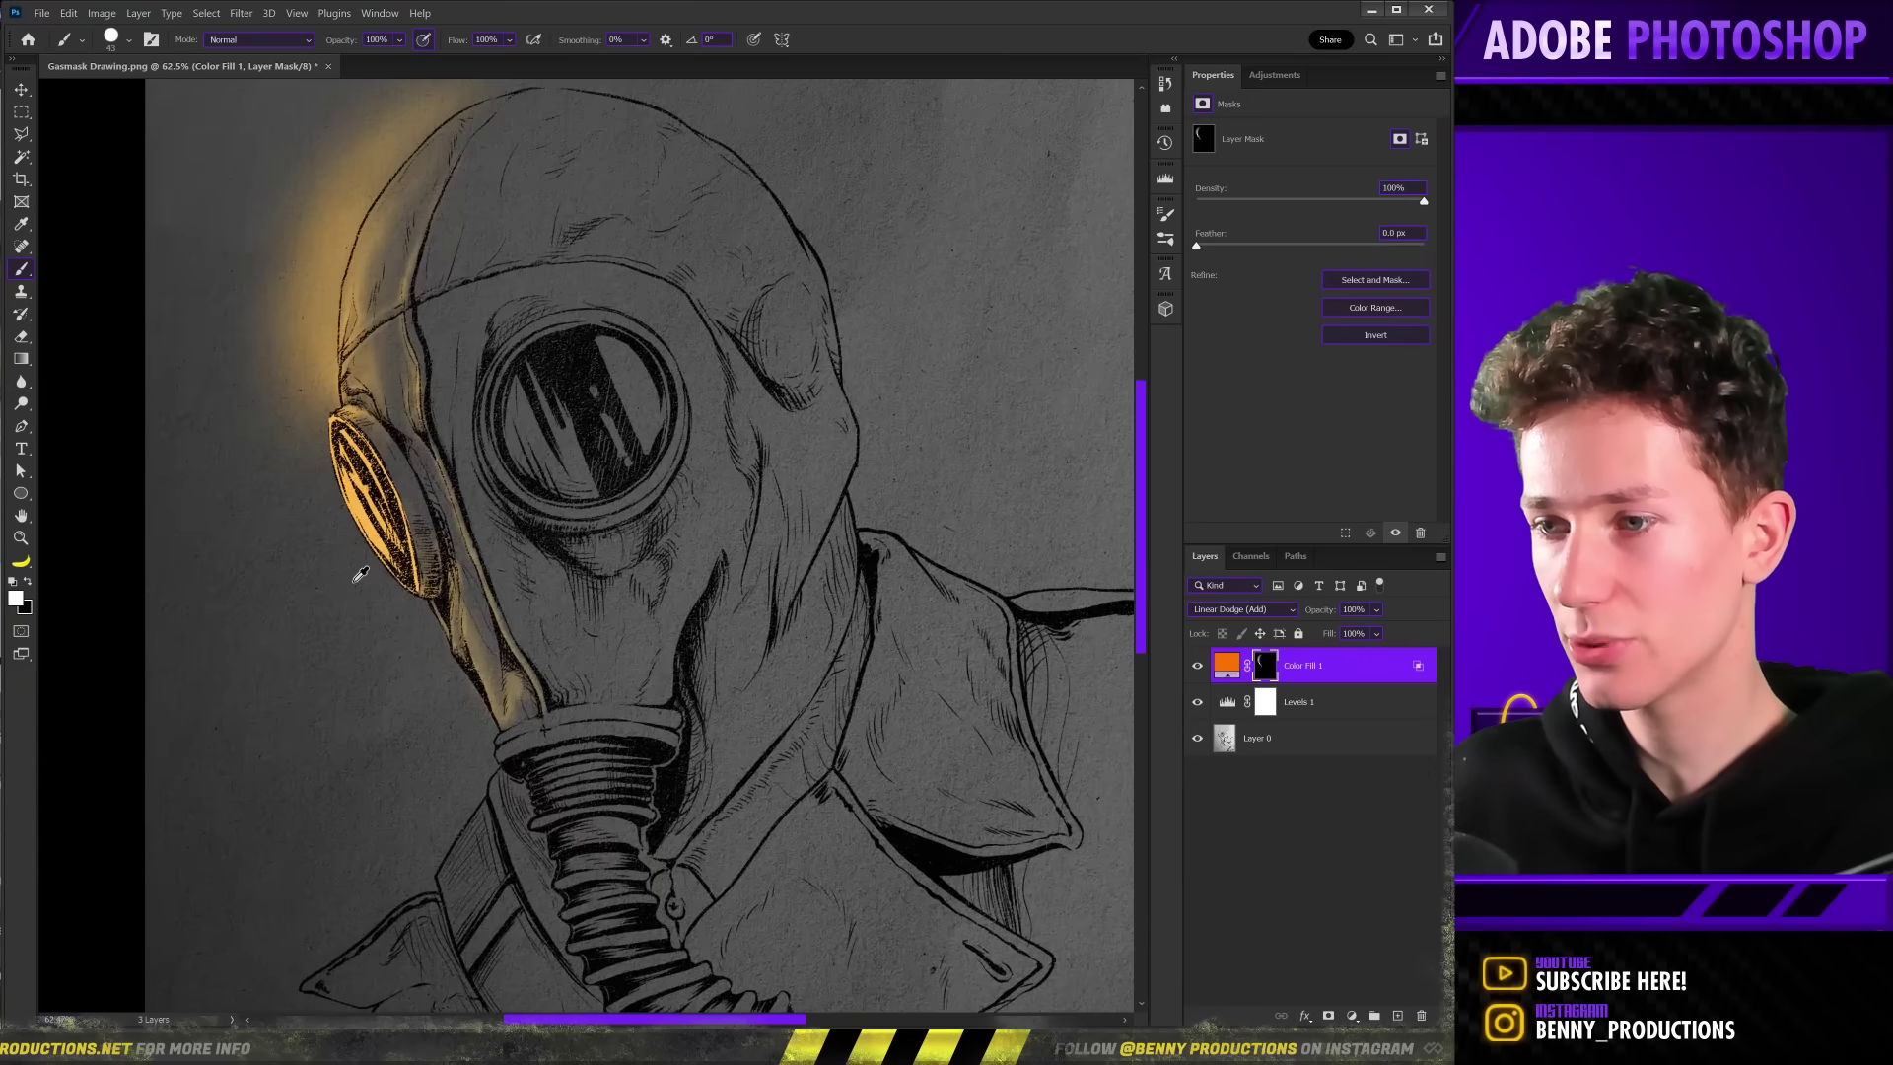
Paint black on the fill's mask to erase the orange glow from the paper outside the hood's outline.
{"action": "key", "text": "x"}
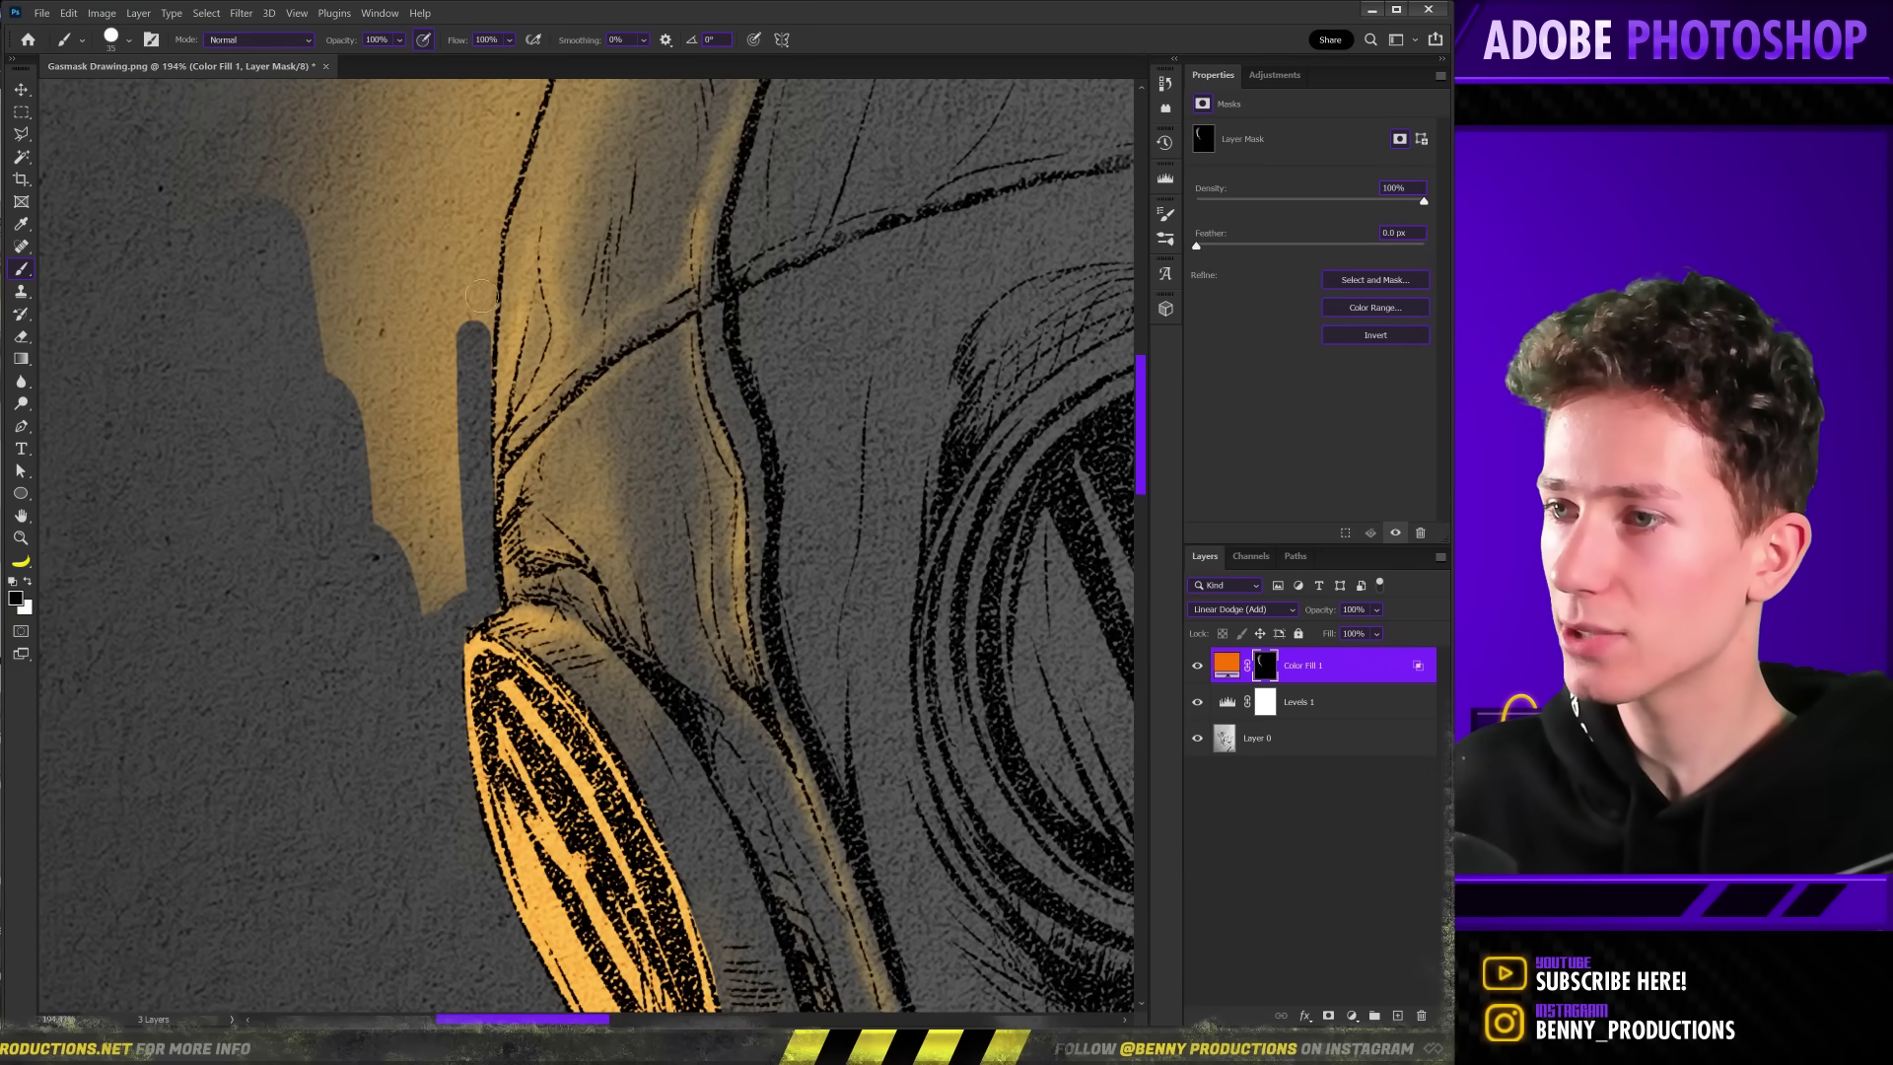
{"action": "scroll", "coordinate": [535, 327], "scroll_direction": "up", "scroll_amount": 3}
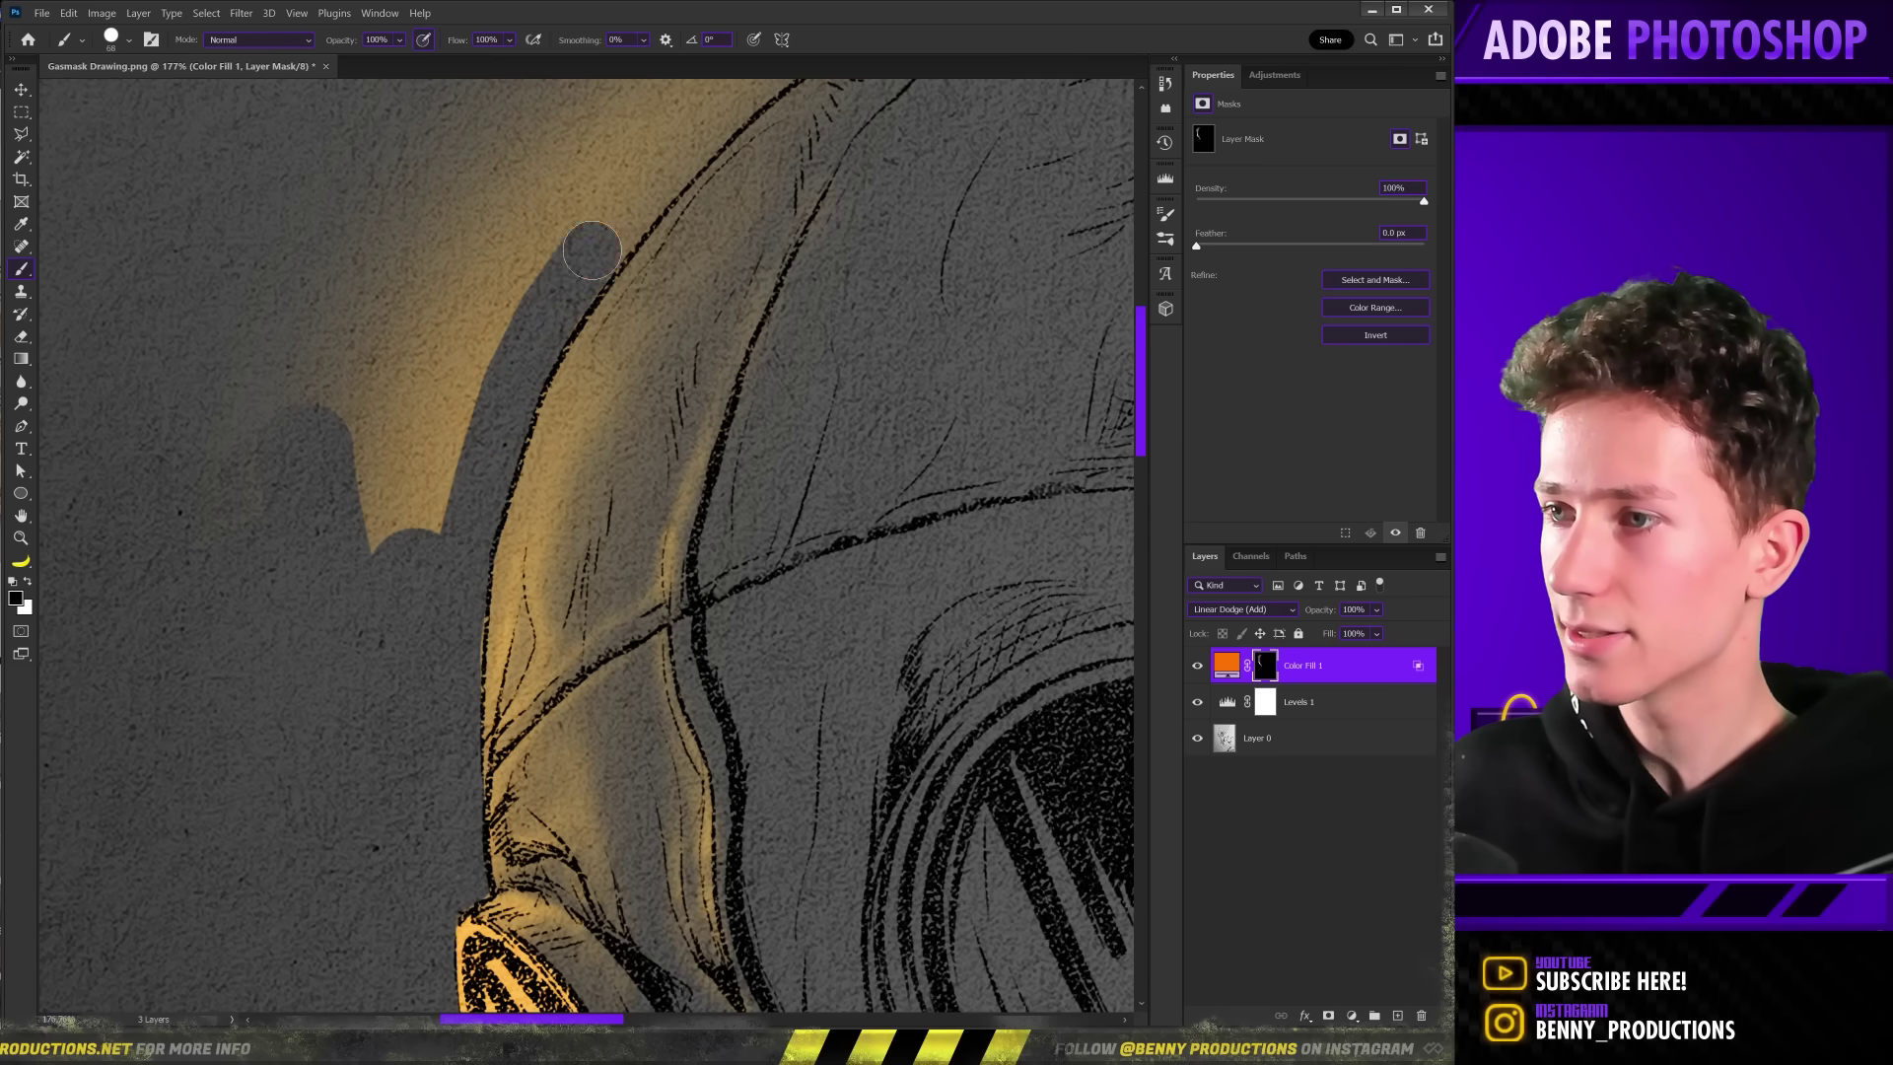
{"action": "scroll", "coordinate": [688, 140], "scroll_direction": "down", "scroll_amount": 5}
{"action": "scroll", "coordinate": [372, 505], "scroll_direction": "up", "scroll_amount": 3}
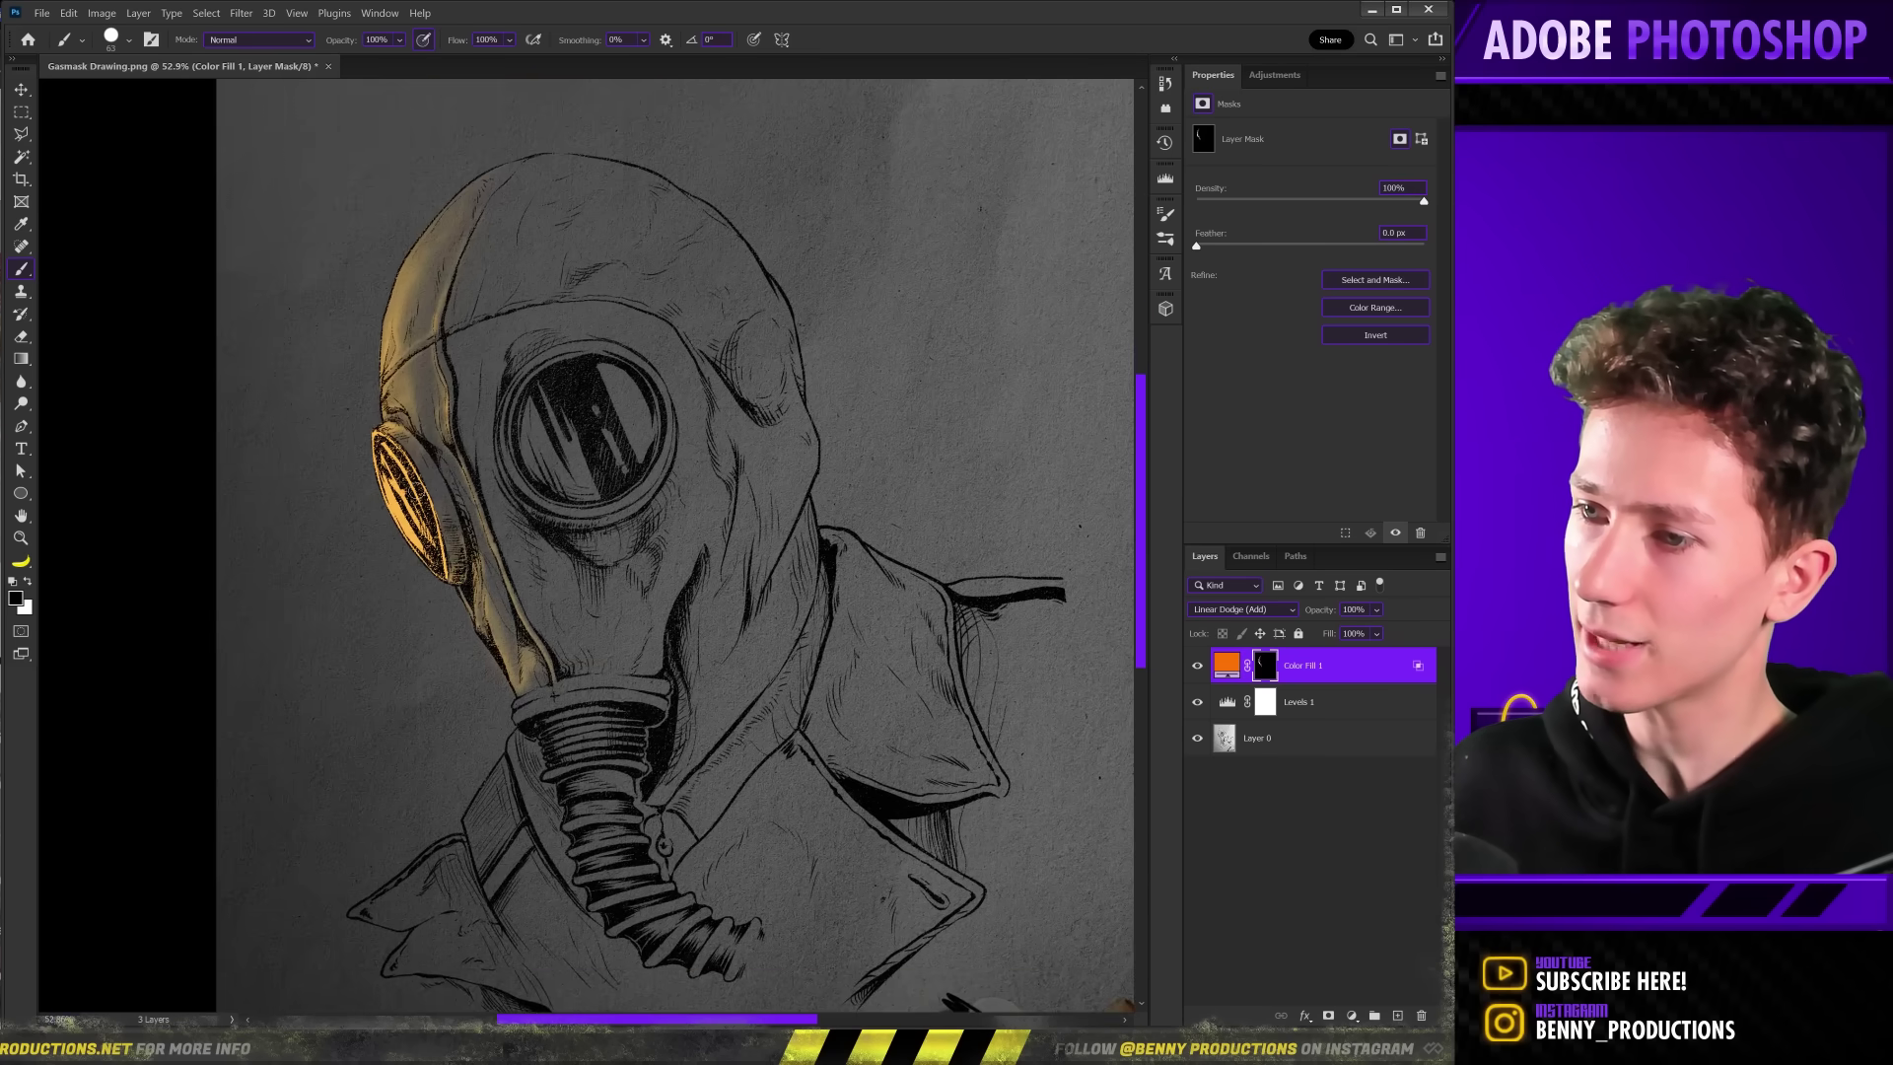
{"action": "scroll", "coordinate": [372, 505], "scroll_direction": "up", "scroll_amount": 1}
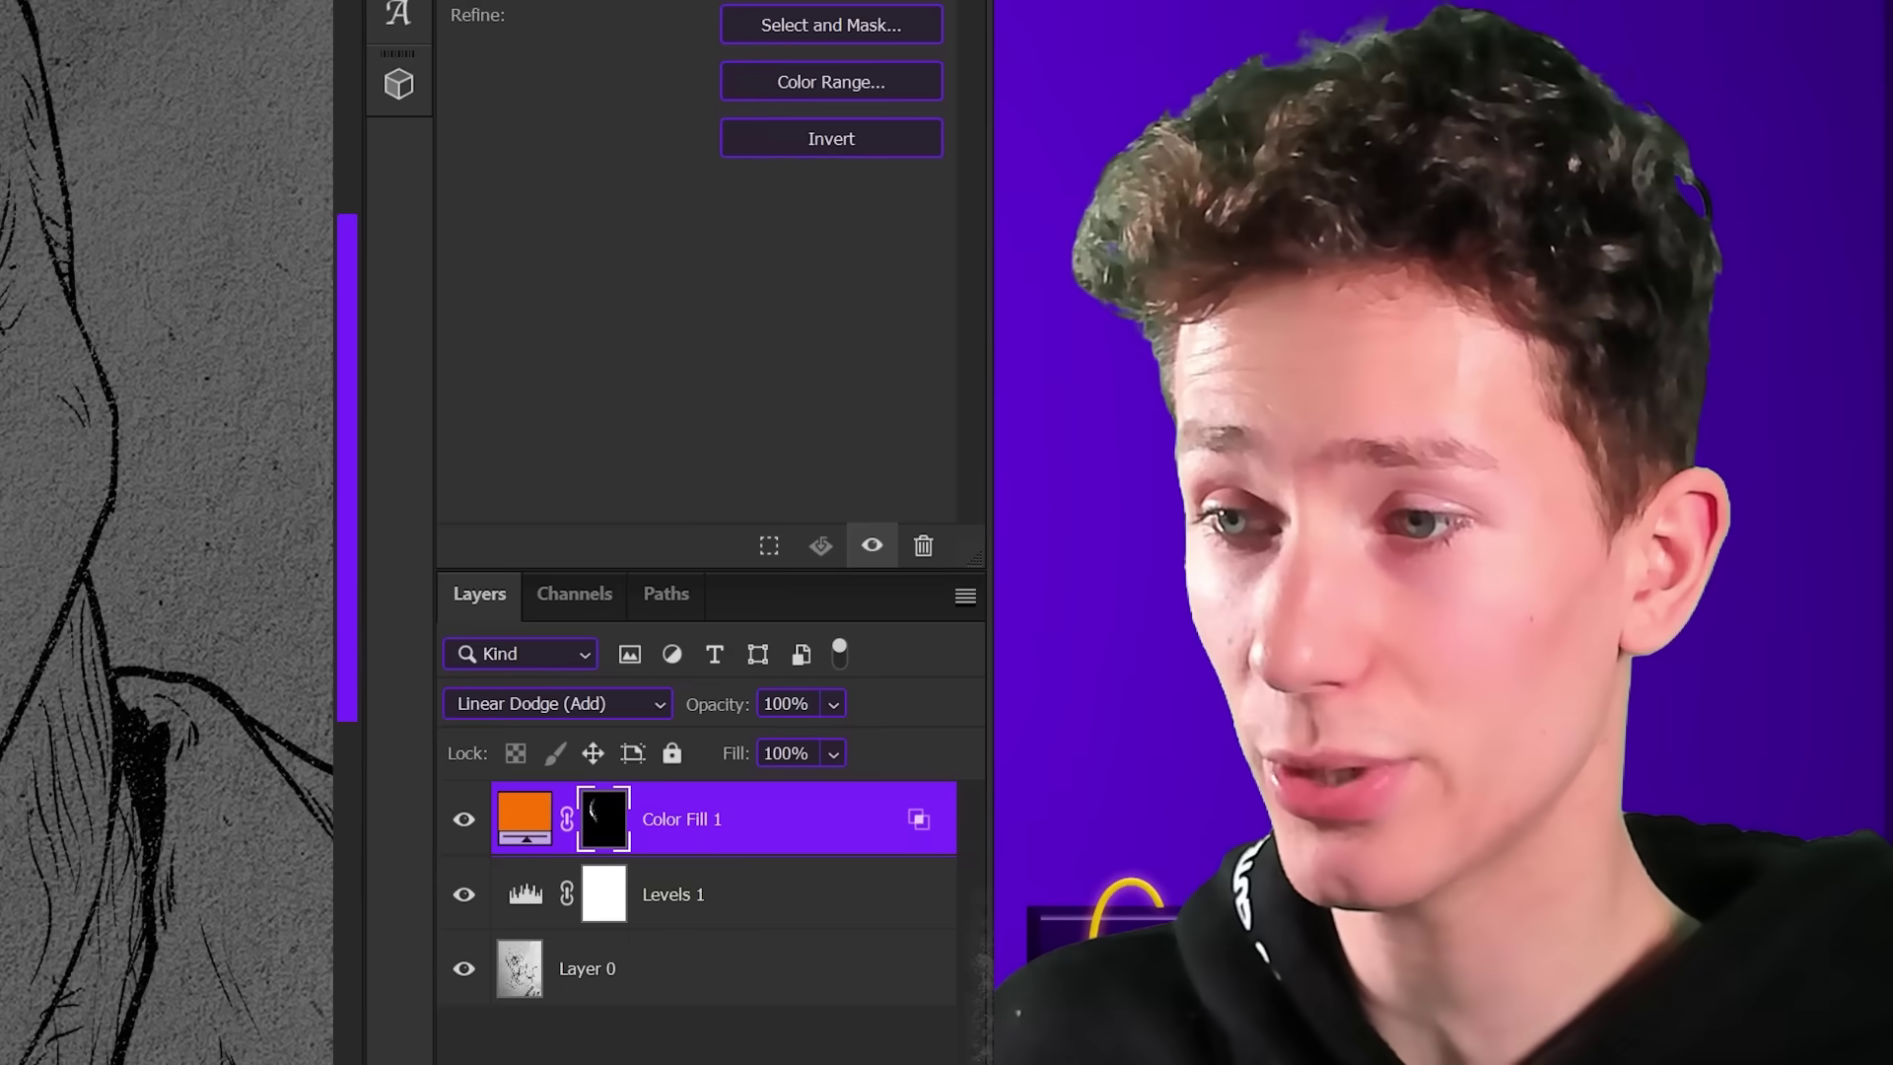
Set the brush flow to 12% and paint soft orange light in white along the hose collar below the mask.
{"action": "scroll", "coordinate": [828, 522], "scroll_direction": "up", "scroll_amount": 5}
{"action": "key", "text": "shift+1"}
{"action": "key", "text": "shift+2"}
{"action": "key", "text": "x"}
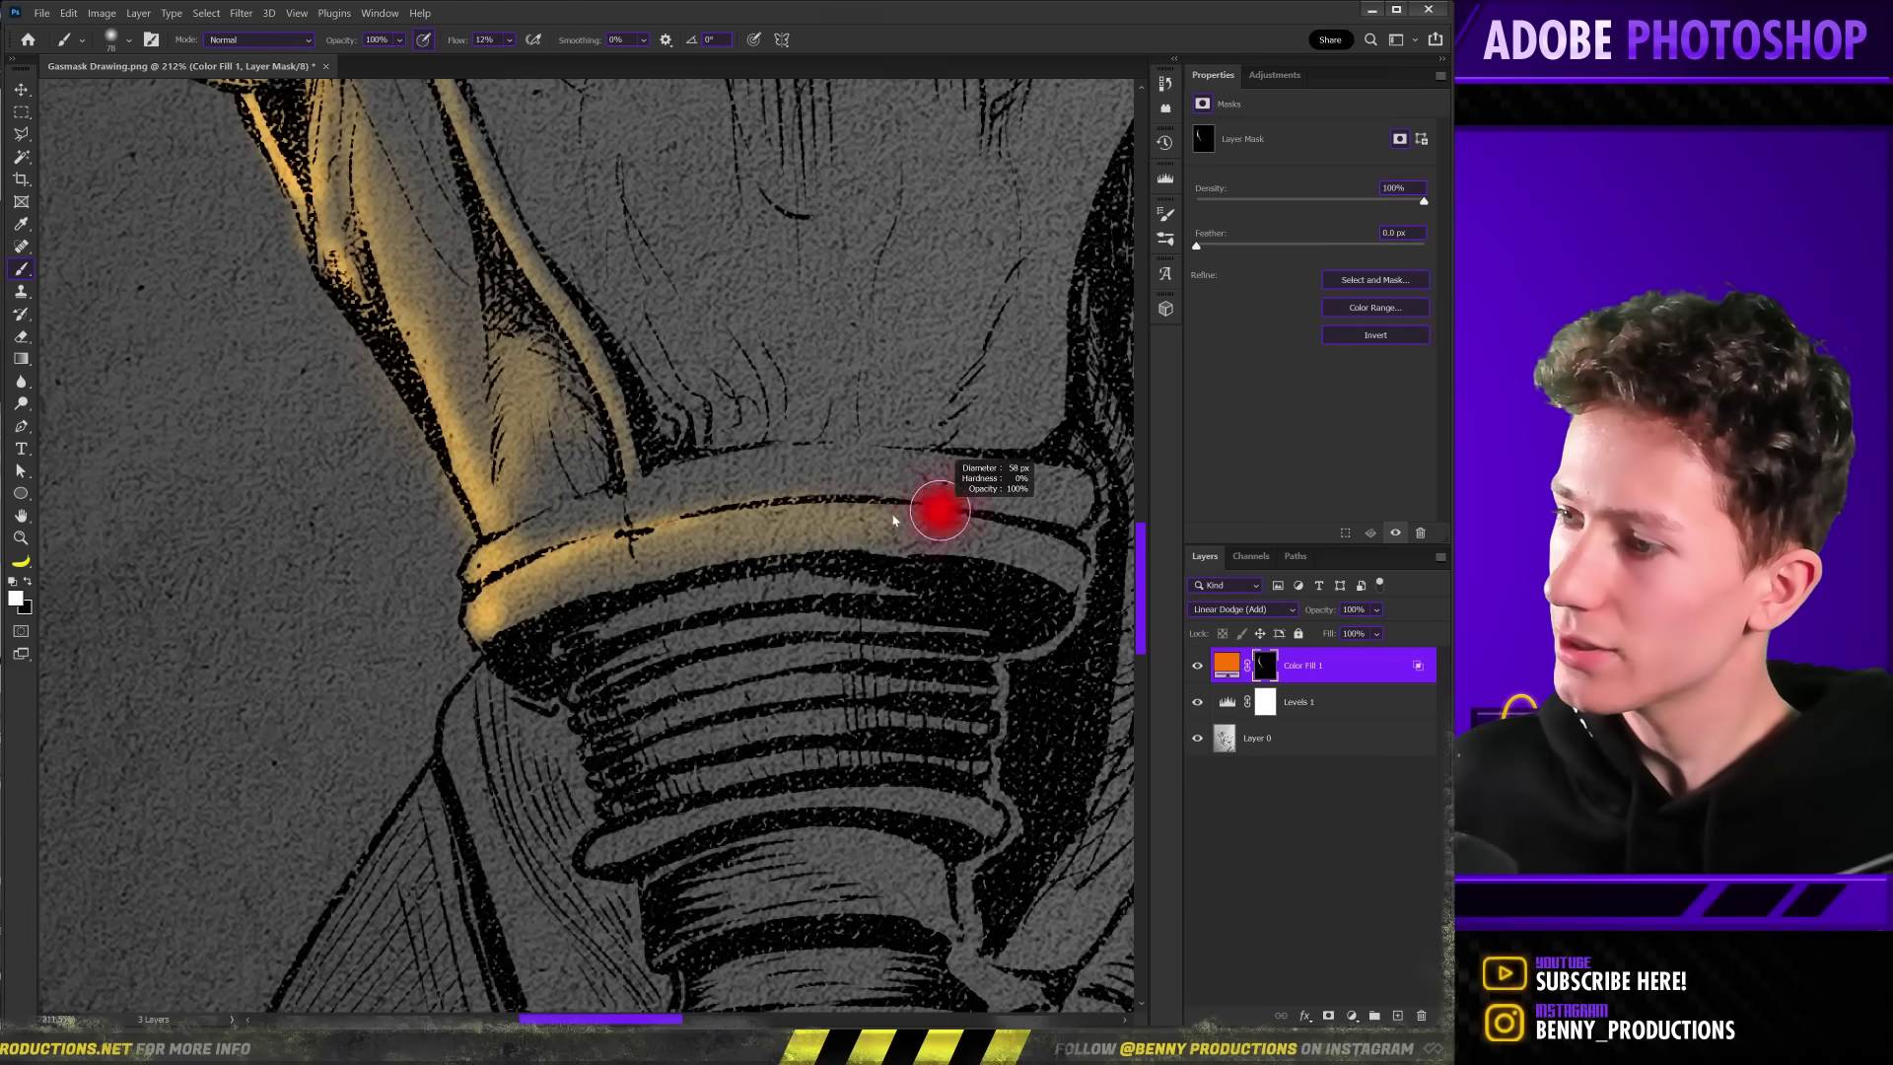
{"action": "mouse_move", "coordinate": [759, 520]}
{"action": "left_mouse_down"}
{"action": "mouse_move", "coordinate": [869, 504]}
{"action": "mouse_move", "coordinate": [592, 528]}
{"action": "left_mouse_up"}
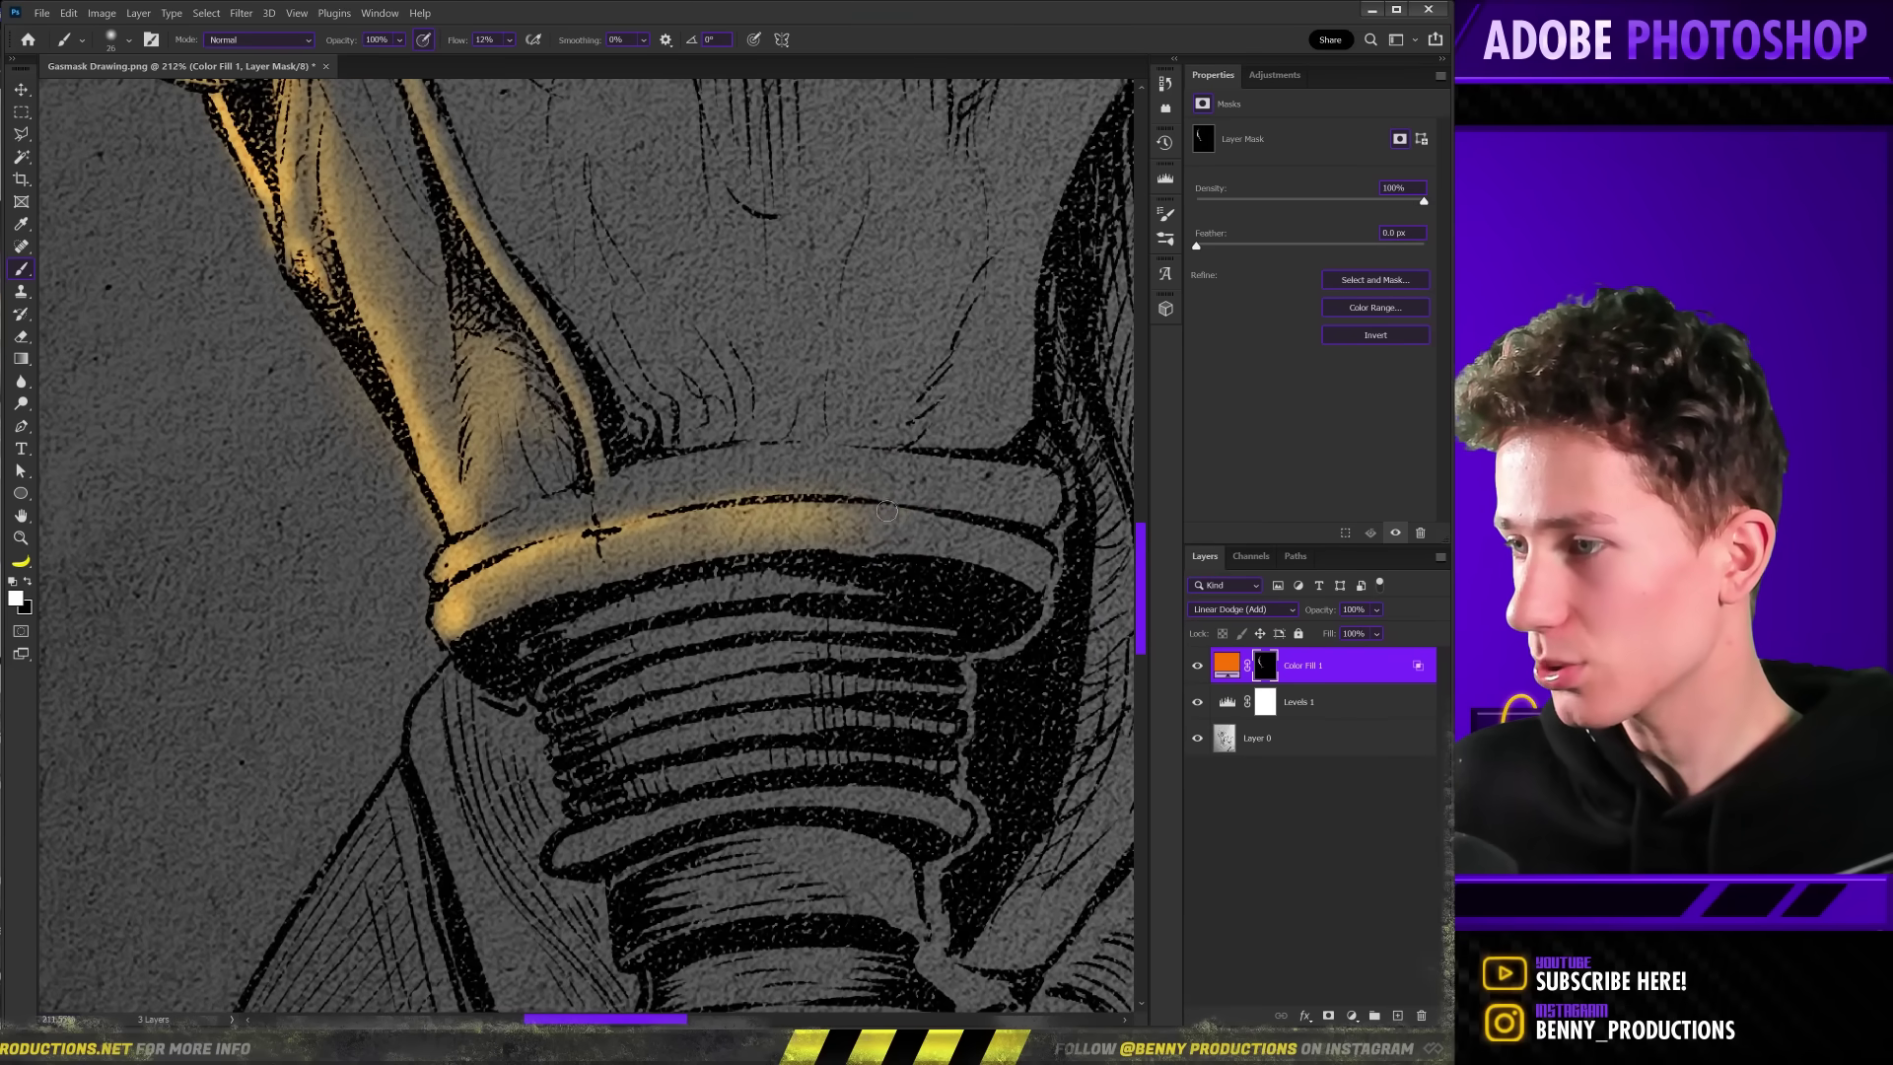
{"action": "scroll", "coordinate": [592, 528], "scroll_direction": "down", "scroll_amount": 2}
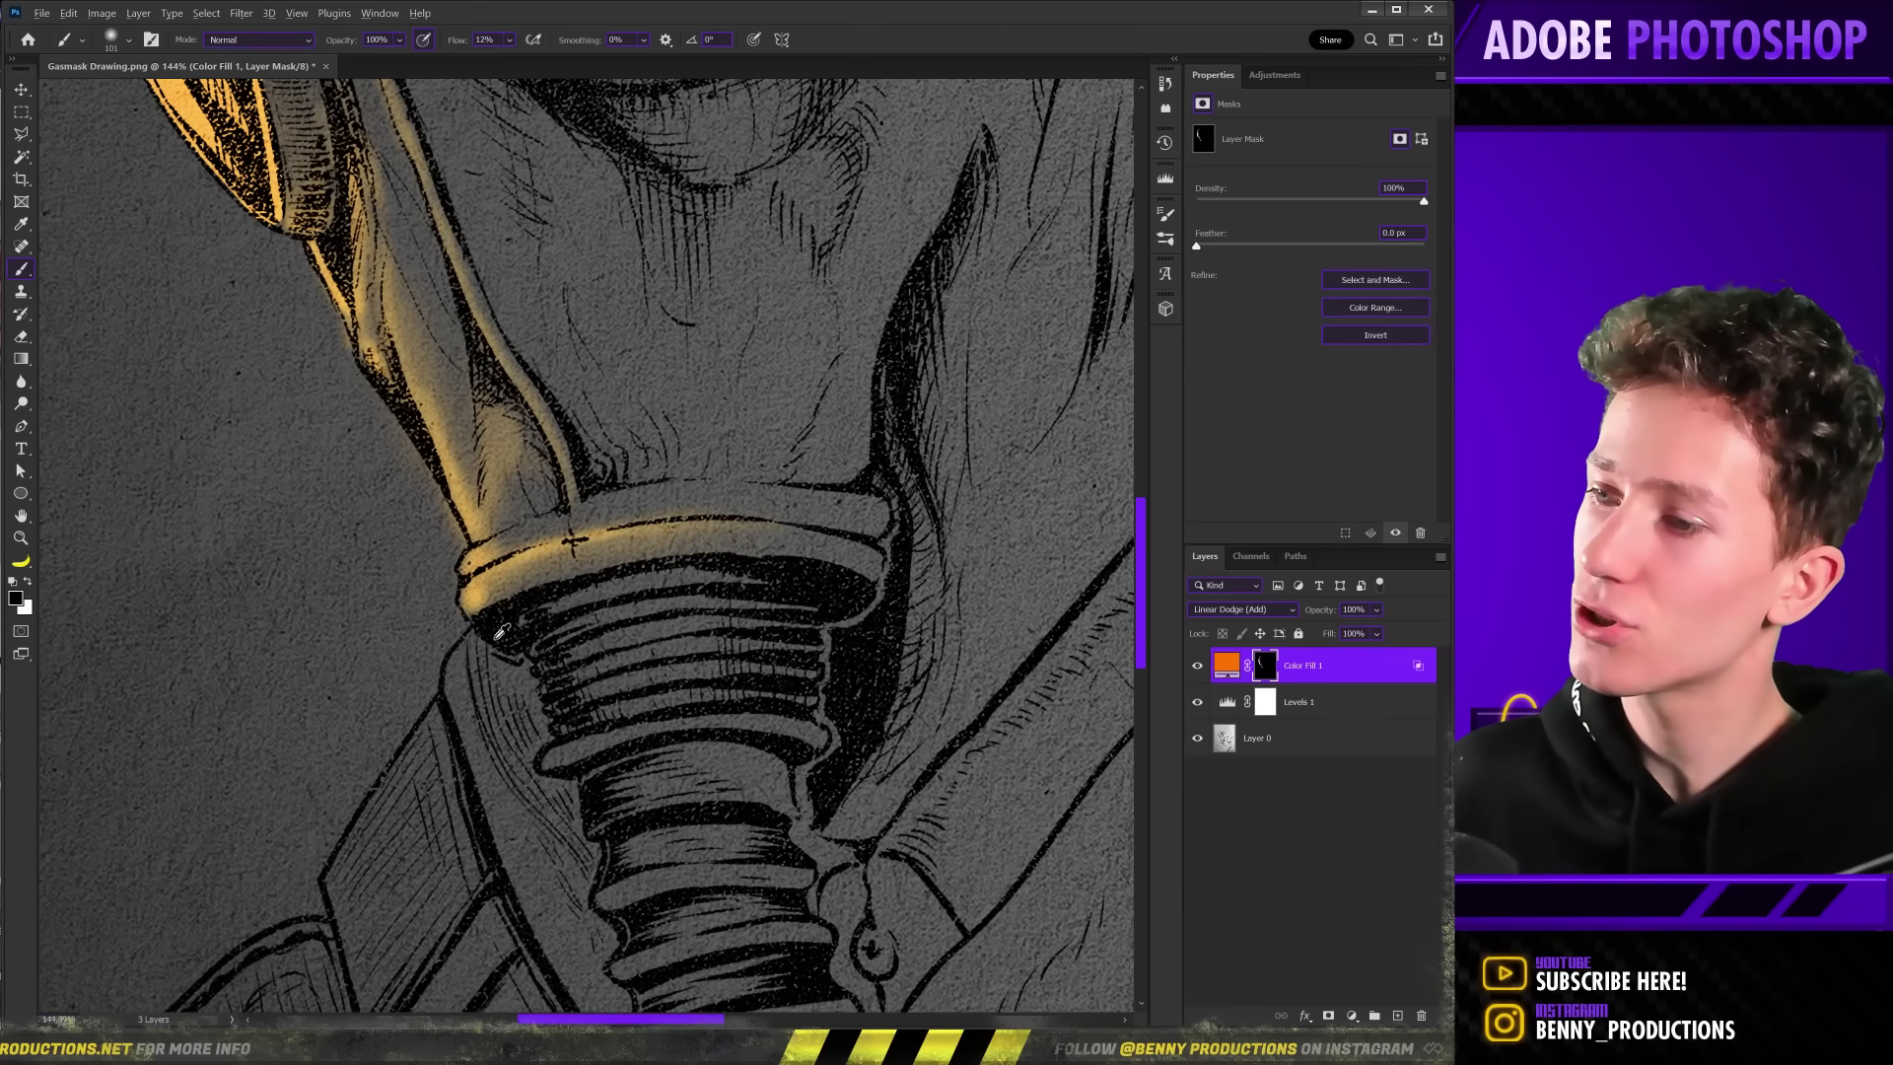
{"action": "scroll", "coordinate": [463, 591], "scroll_direction": "up", "scroll_amount": 3}
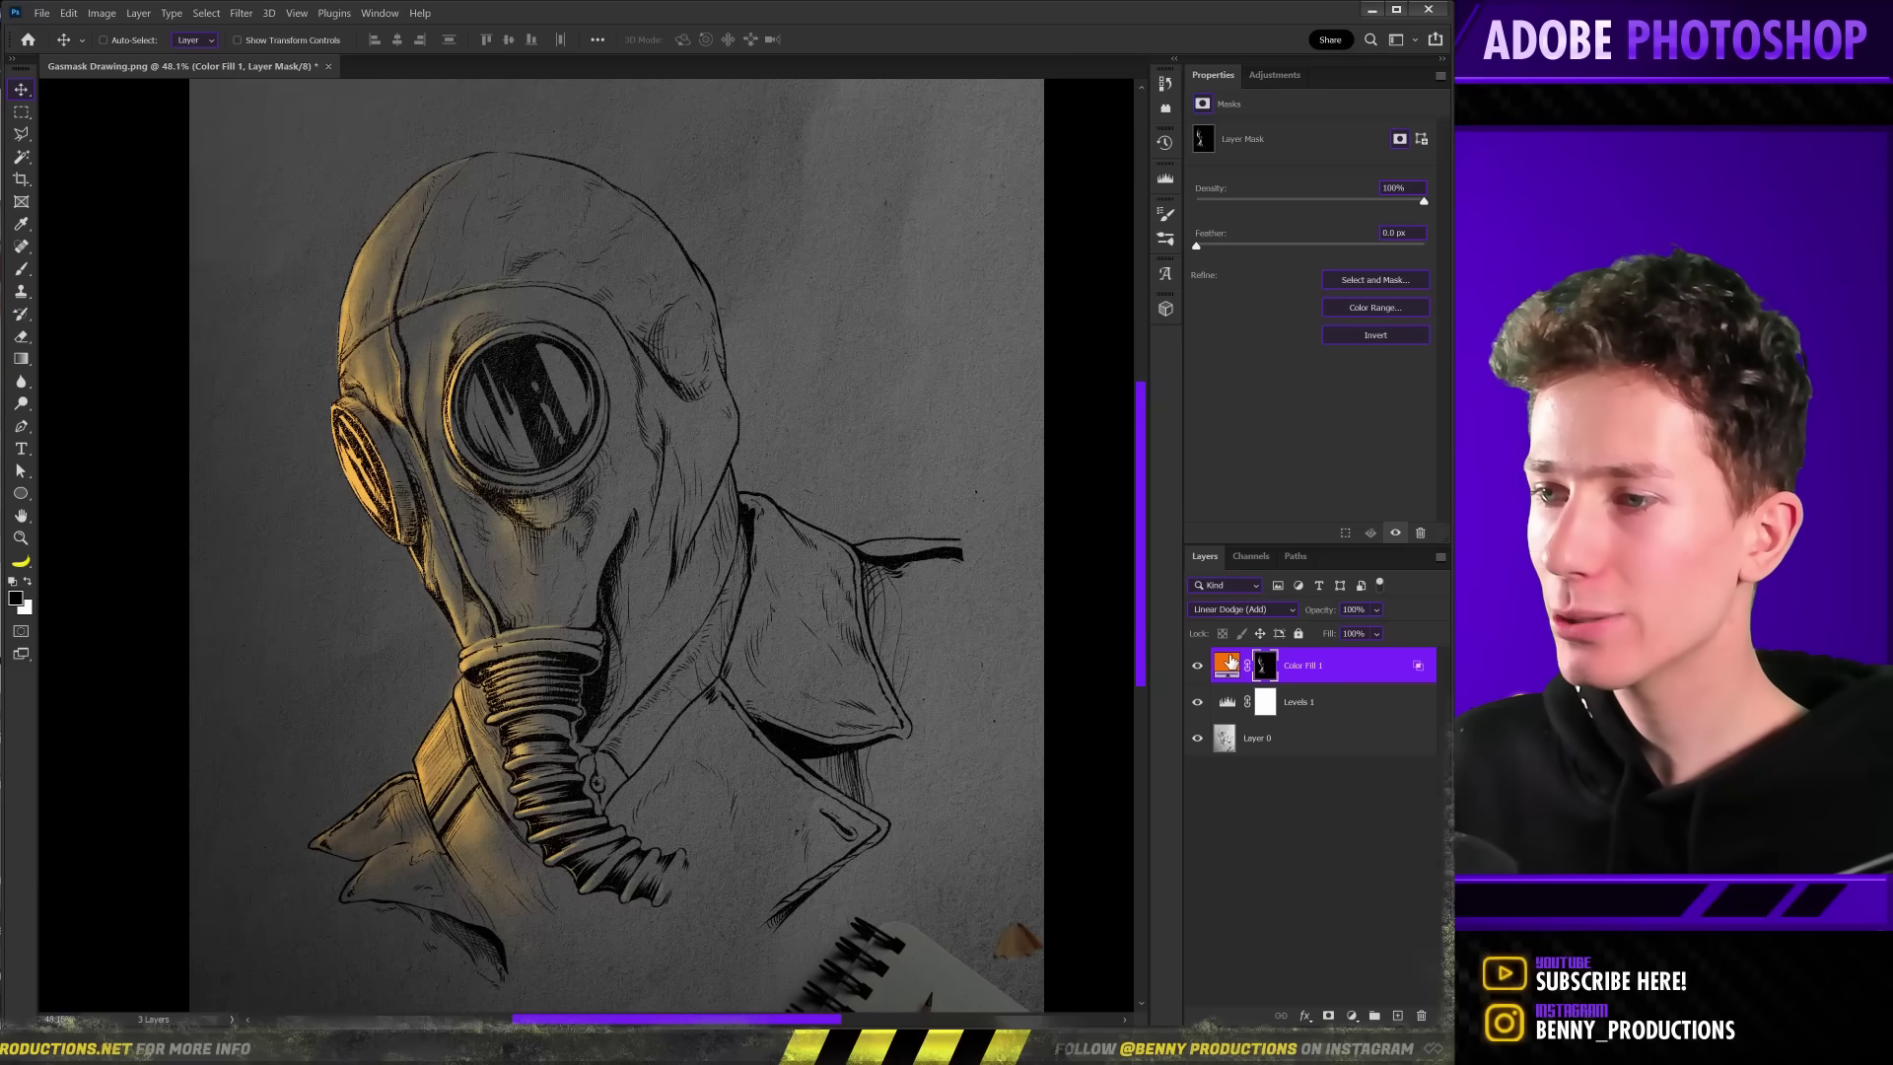
Change the fill's colour by shifting its hue, trying cyan 00fffc before settling on a redder orange.
{"action": "double_click", "coordinate": [1228, 663]}
{"action": "left_click_drag", "start_coordinate": [1043, 410], "coordinate": [1037, 308]}
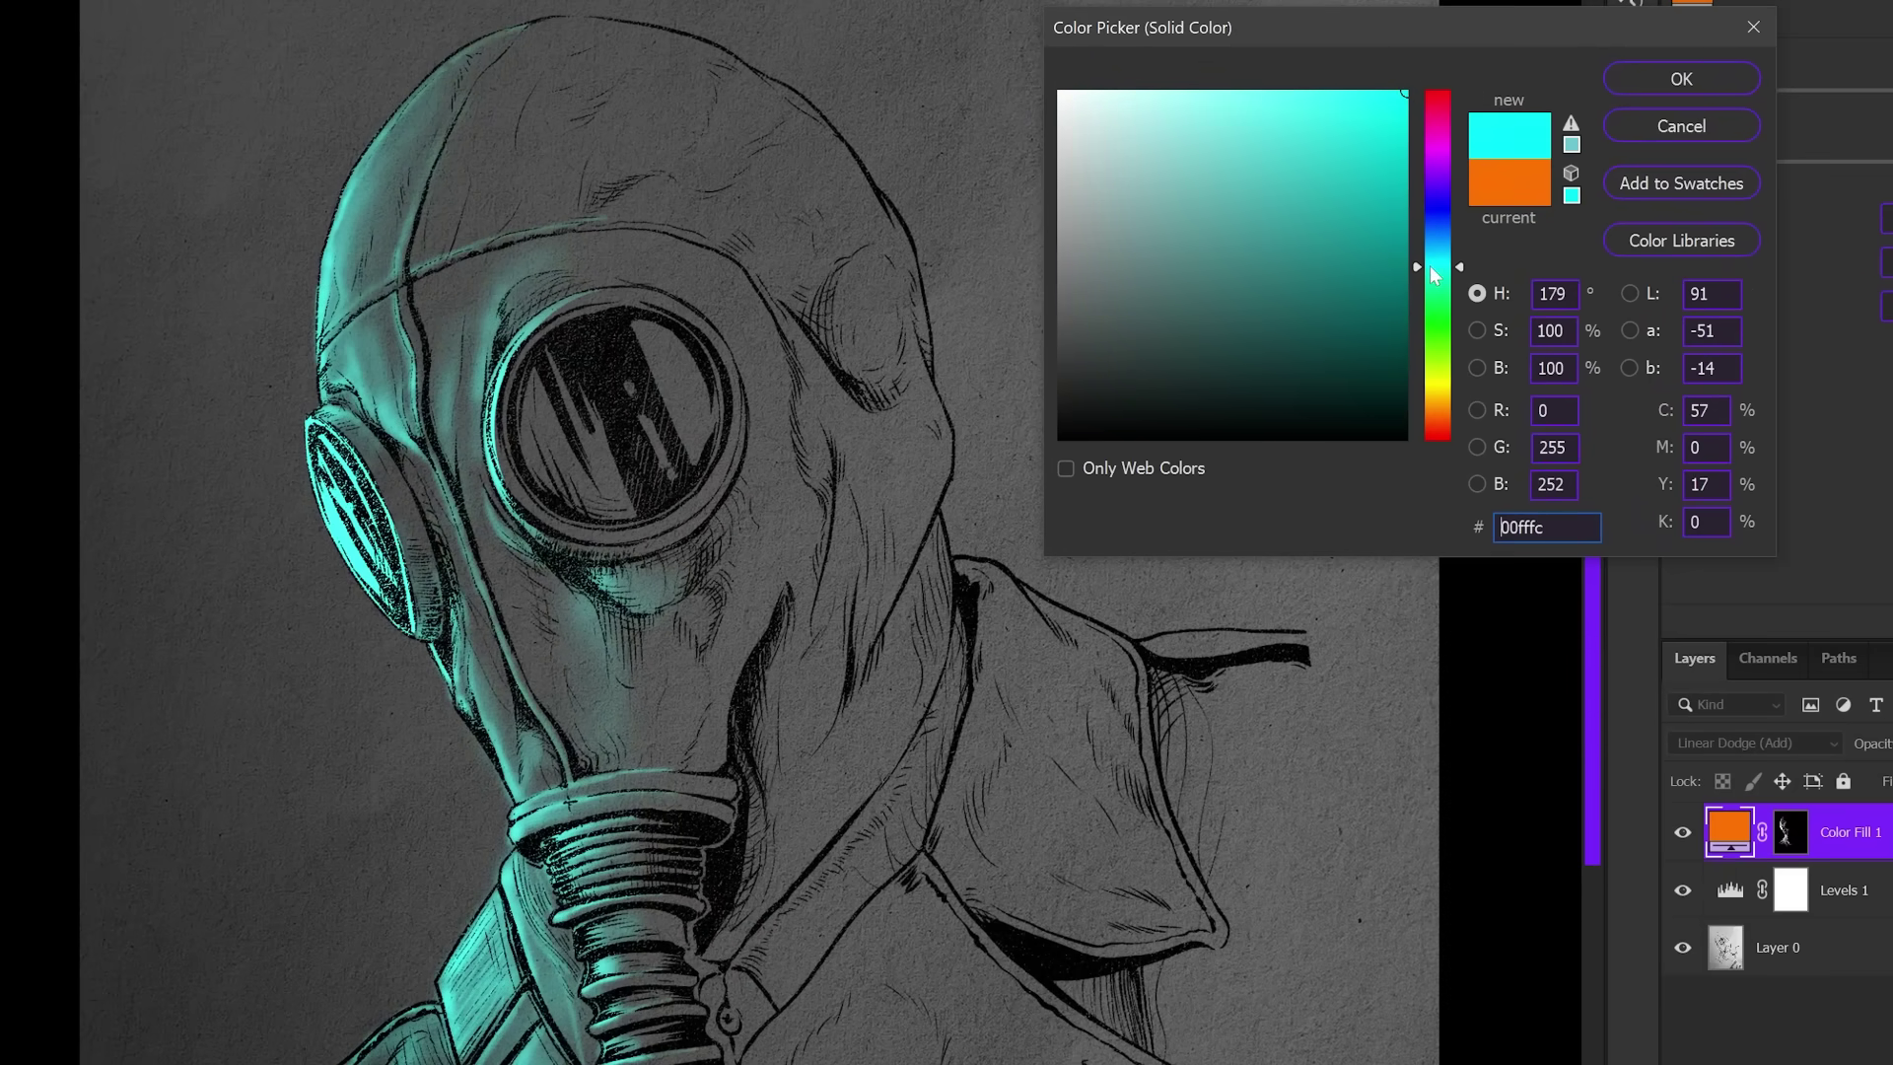
{"action": "mouse_move", "coordinate": [1429, 264]}
{"action": "left_mouse_down"}
{"action": "mouse_move", "coordinate": [1441, 124]}
{"action": "mouse_move", "coordinate": [1434, 258]}
{"action": "left_mouse_up"}
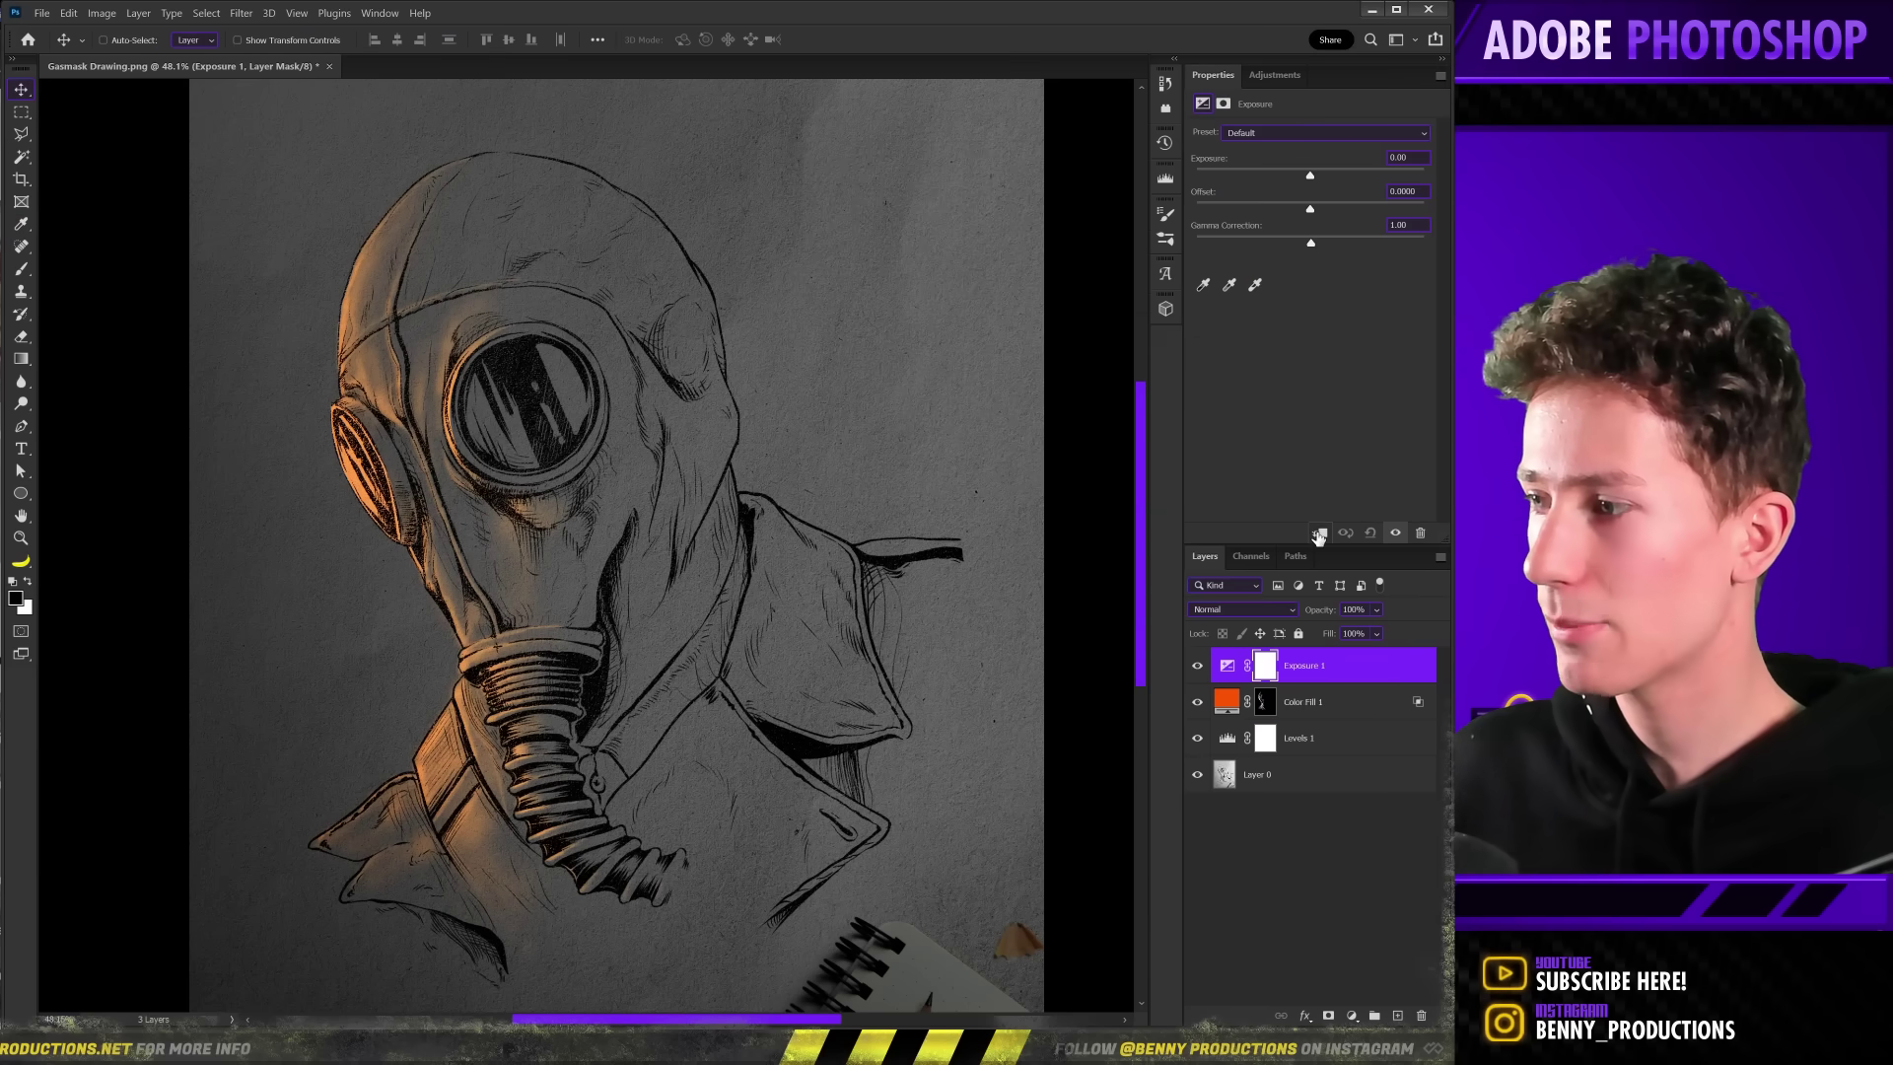
Raise the exposure of the adjustment clipped to the orange fill to about +1.41, invert its mask and ready the brush.
{"action": "left_click_drag", "start_coordinate": [1321, 176], "coordinate": [1332, 176]}
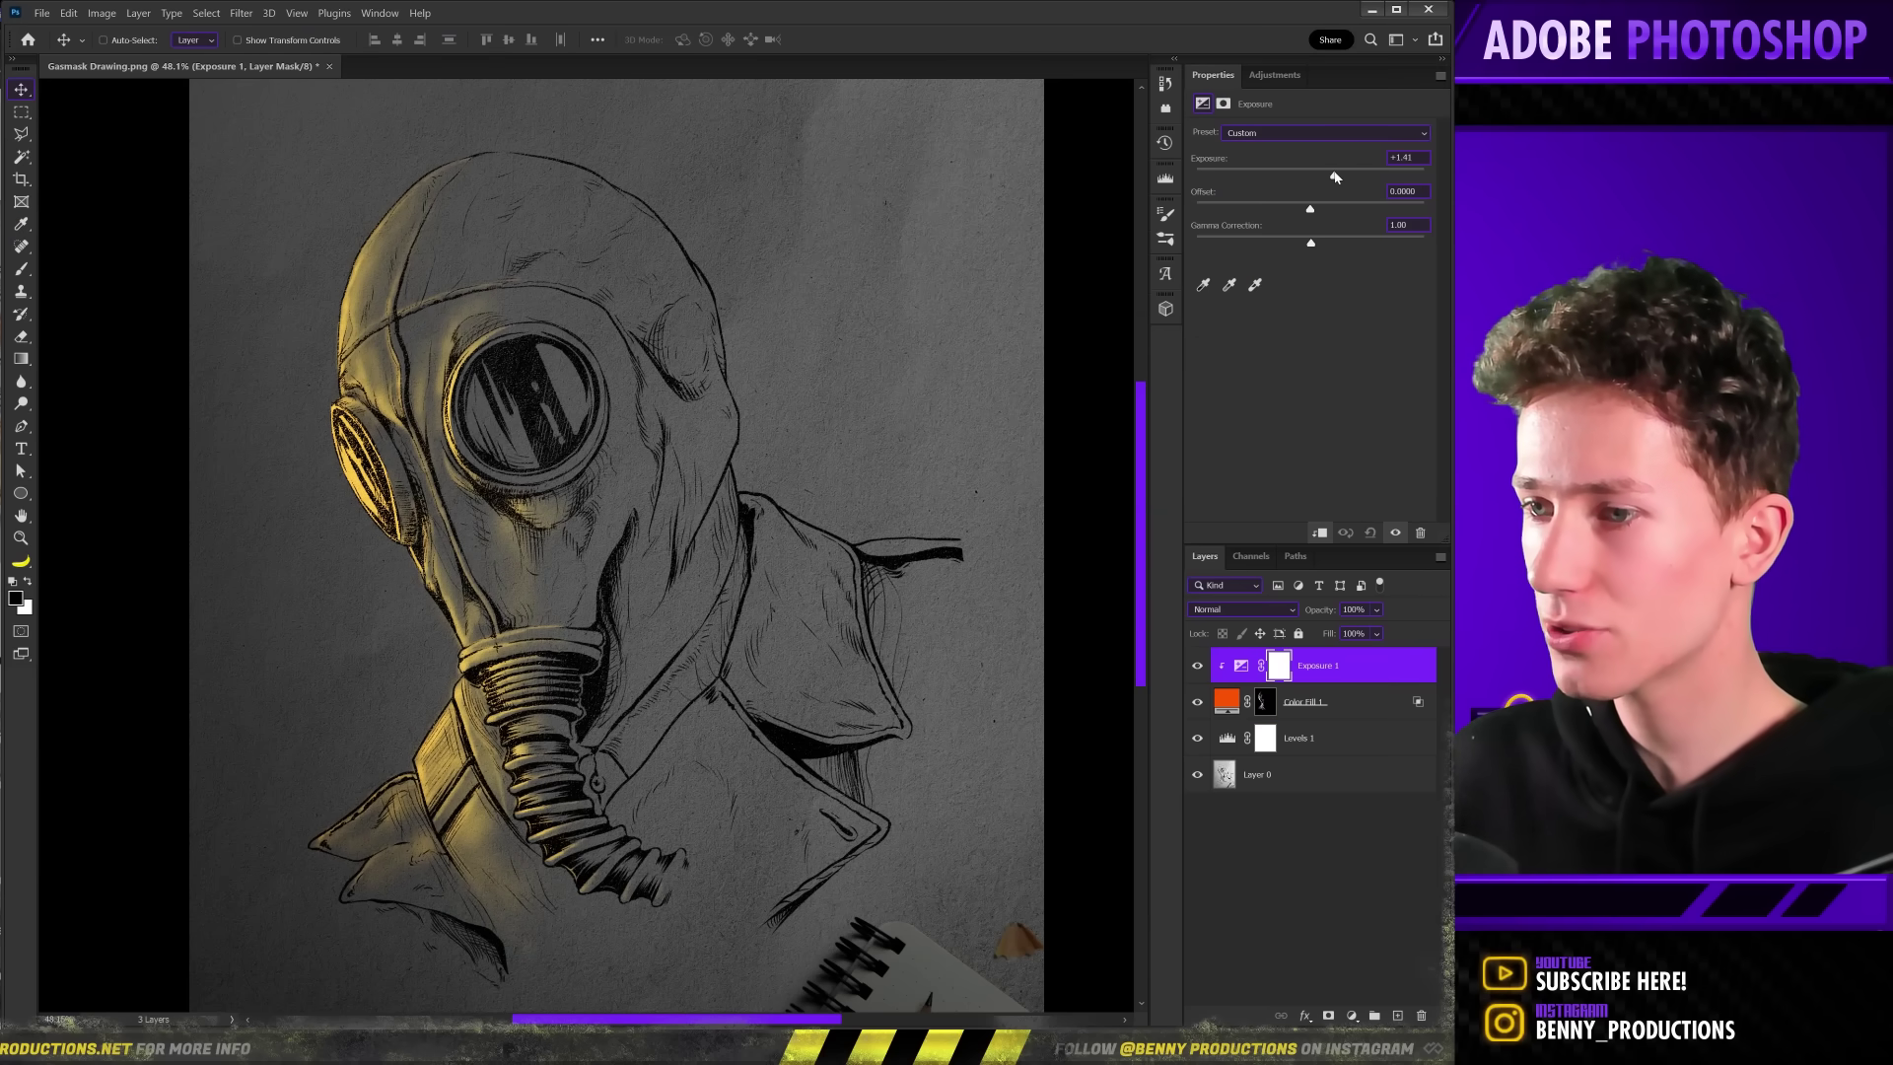
{"action": "key", "text": "b"}
{"action": "key", "text": "ctrl+i"}
{"action": "key", "text": "x"}
Paint the clipped exposure boost into the smaller lens, the lit side of the mask and the coat collar.
{"action": "left_click_drag", "start_coordinate": [414, 463], "coordinate": [357, 539]}
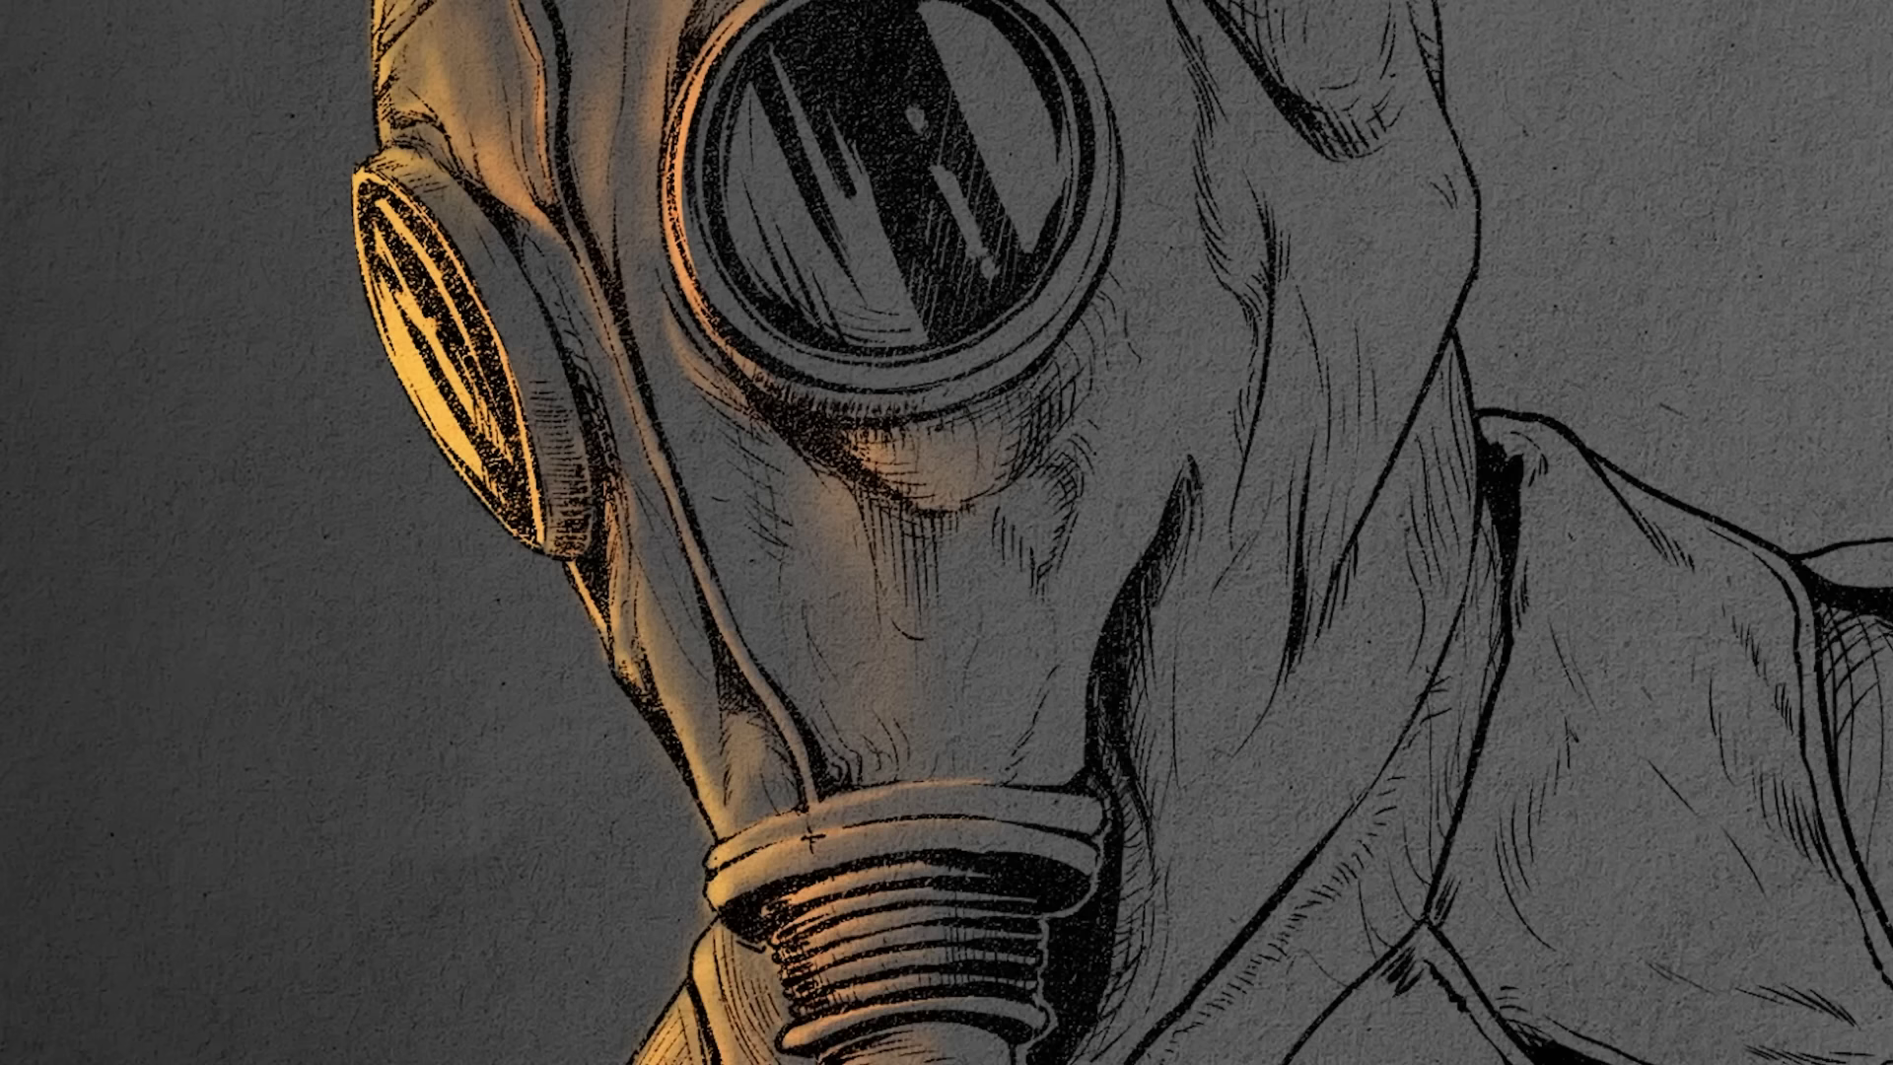
{"action": "left_click_drag", "start_coordinate": [379, 708], "coordinate": [423, 734]}
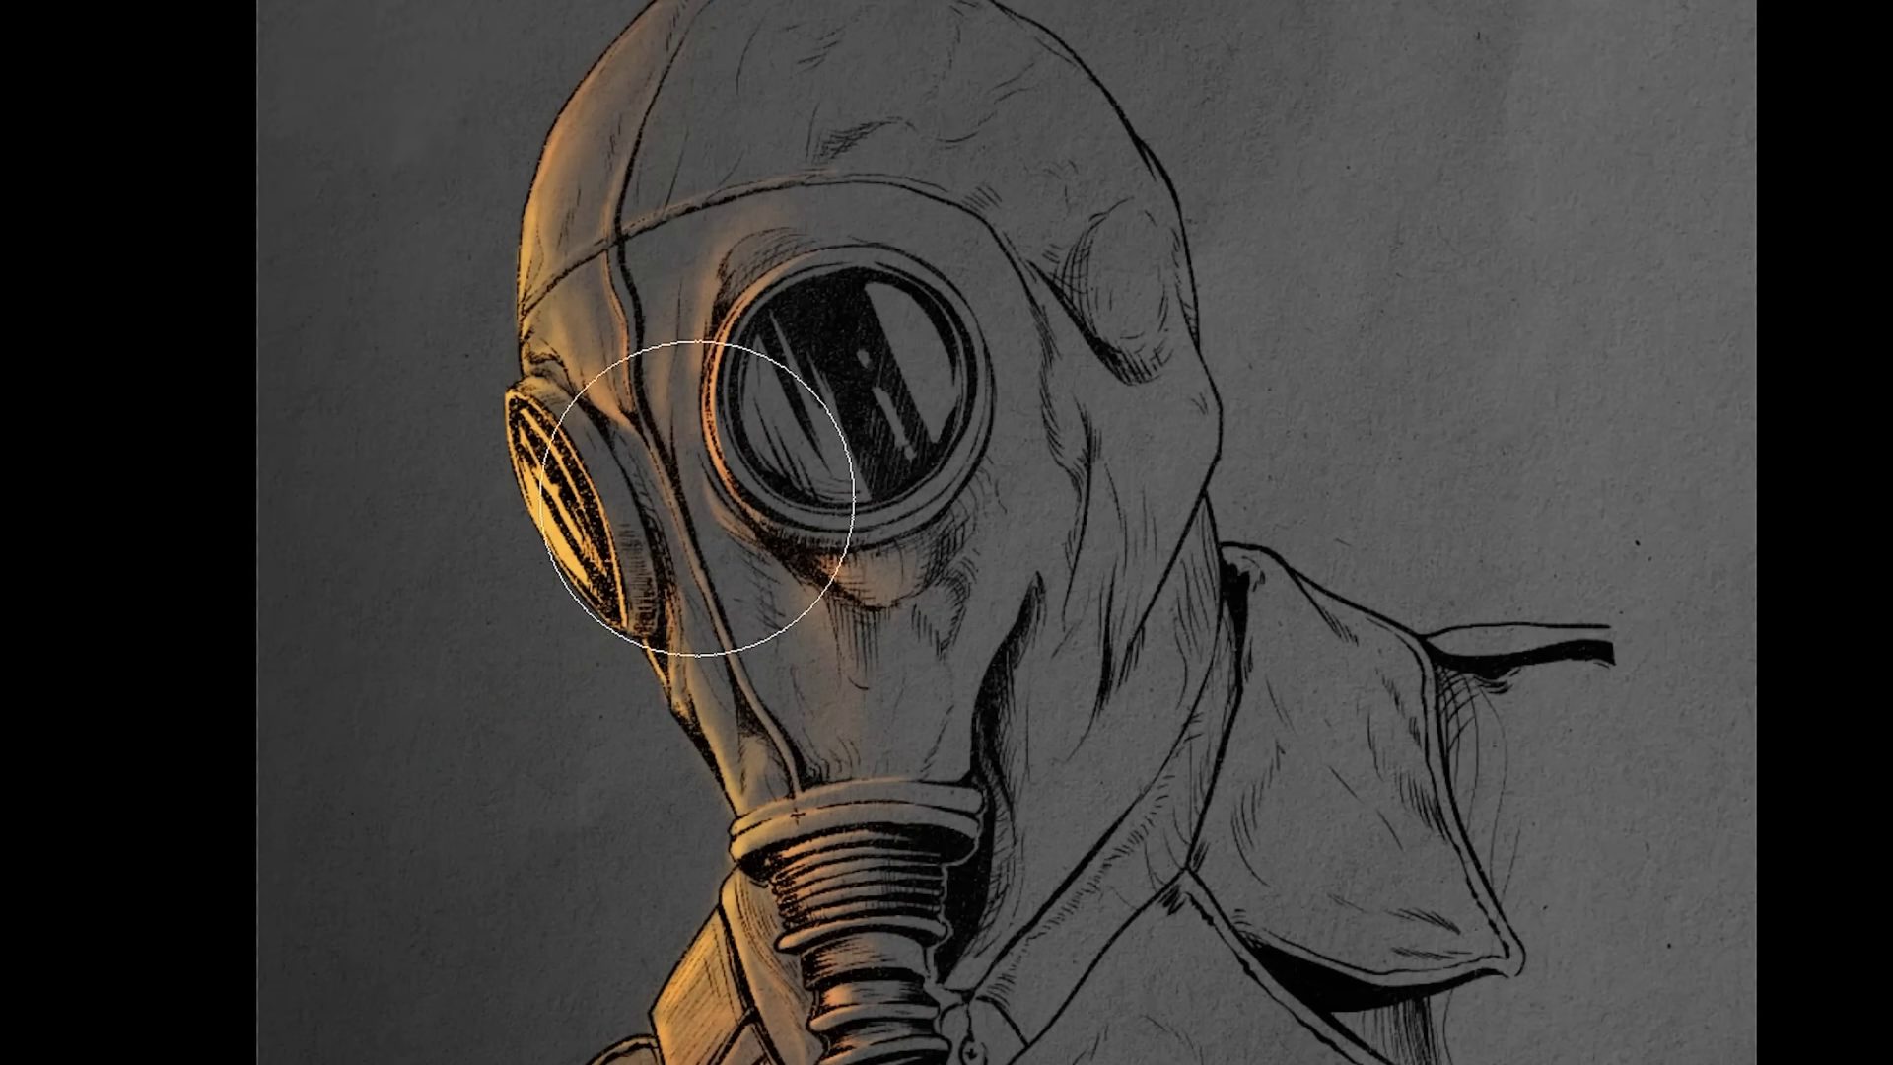
{"action": "left_click_drag", "start_coordinate": [873, 1015], "coordinate": [963, 786]}
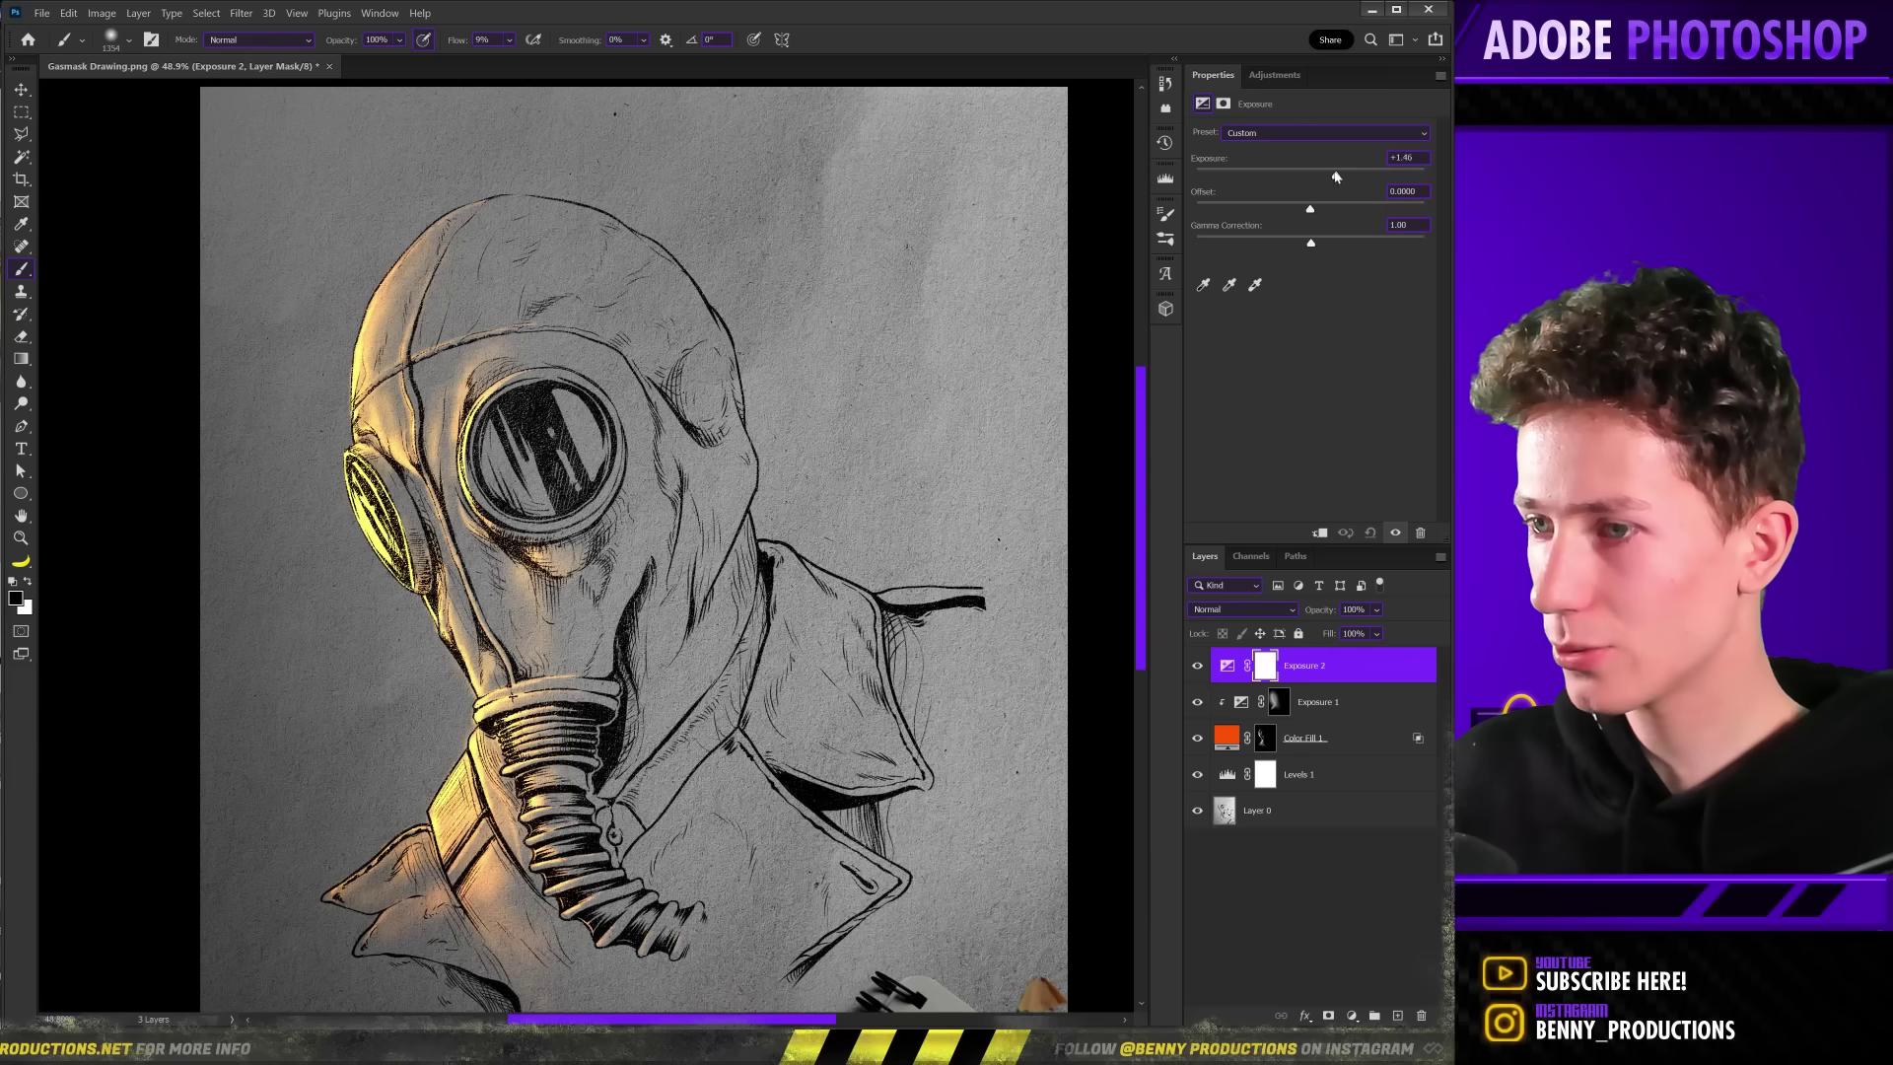
Set the second Exposure adjustment to +1.06 and adjust its Blend If range to protect the dark lines.
{"action": "left_click_drag", "start_coordinate": [1336, 177], "coordinate": [1329, 177]}
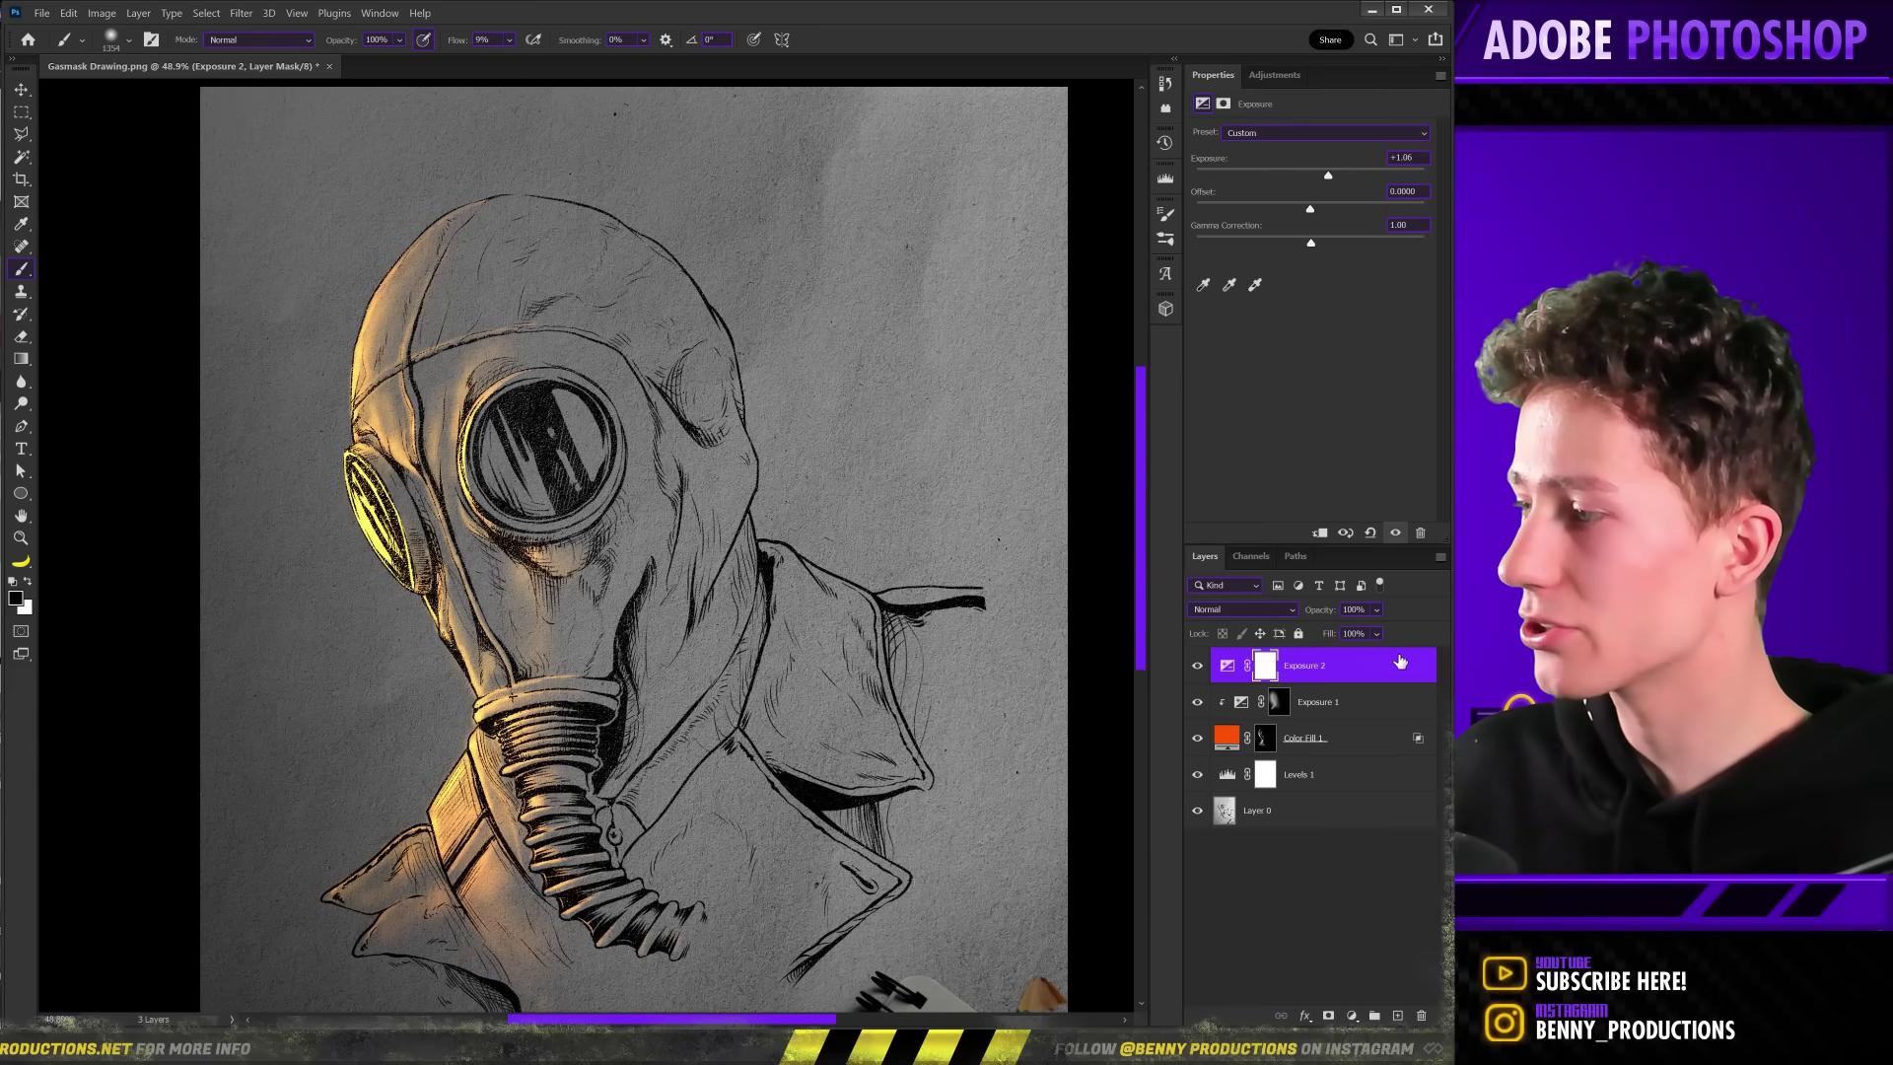
{"action": "double_click", "coordinate": [1392, 666]}
{"action": "left_click_drag", "start_coordinate": [925, 615], "coordinate": [1026, 617]}
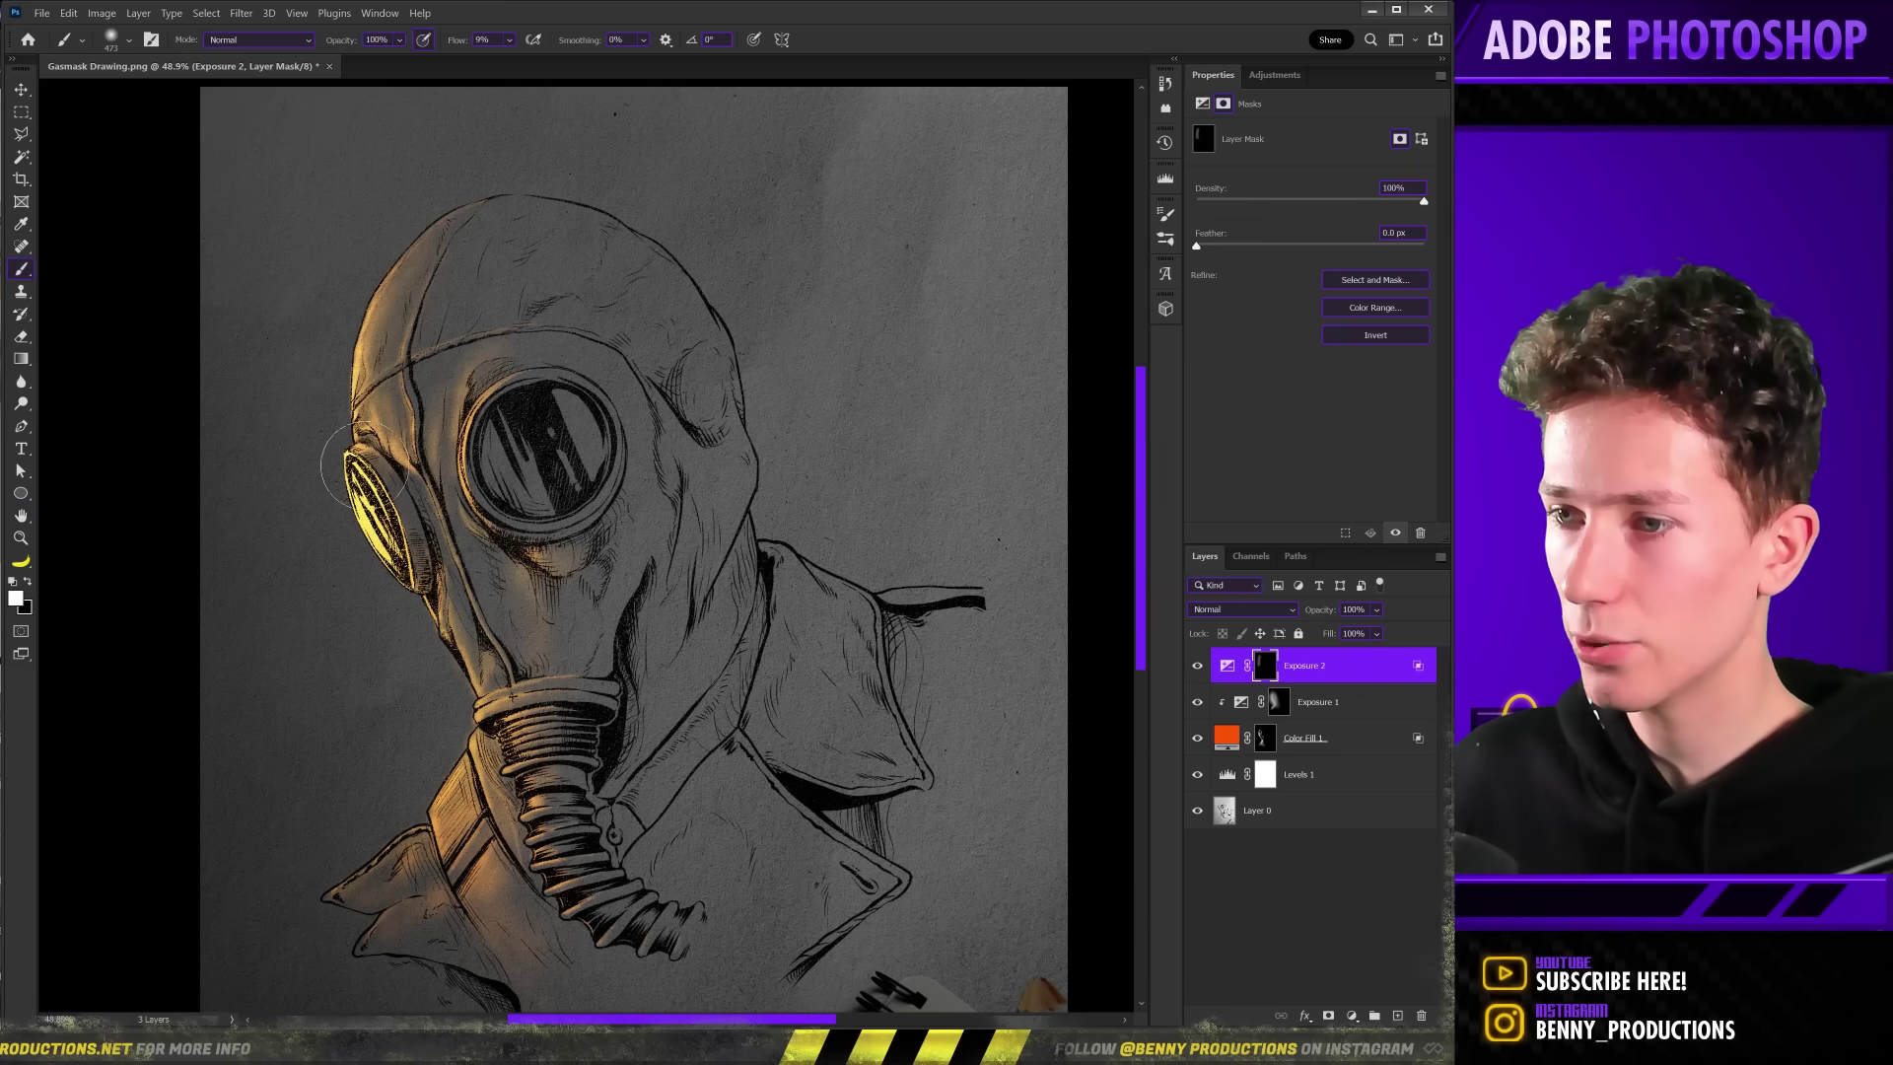
Enlarge the brush and paint the second exposure boost around the smaller lens and the mask's lit side.
{"action": "scroll", "coordinate": [460, 564], "scroll_direction": "down", "scroll_amount": 2}
{"action": "scroll", "coordinate": [454, 572], "scroll_direction": "up", "scroll_amount": 3}
{"action": "key", "text": "bracketright"}
{"action": "key", "text": "bracketright"}
{"action": "key", "text": "bracketright"}
{"action": "key", "text": "bracketright"}
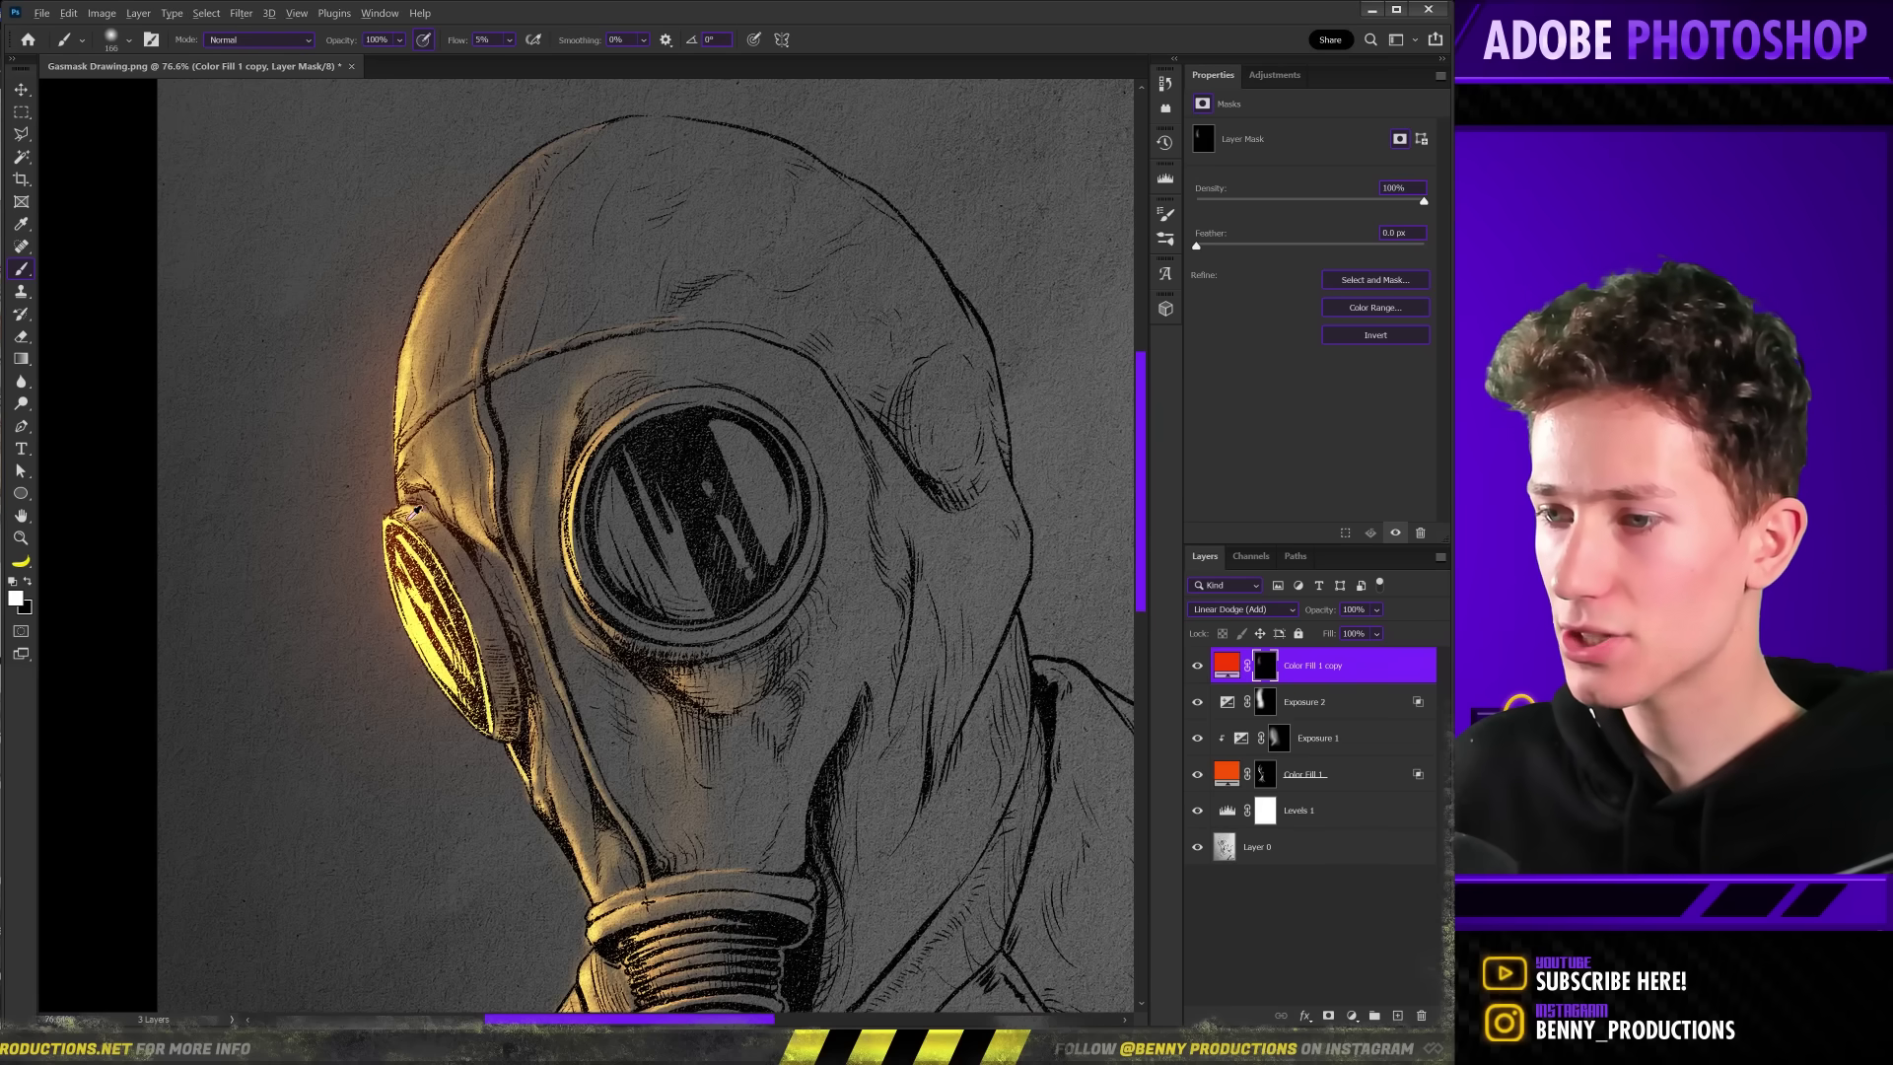
Paint a soft red-orange glow on the duplicated fill's mask around the smaller lens and down the gas mask's edge, resizing the brush.
{"action": "scroll", "coordinate": [416, 509], "scroll_direction": "down", "scroll_amount": 3}
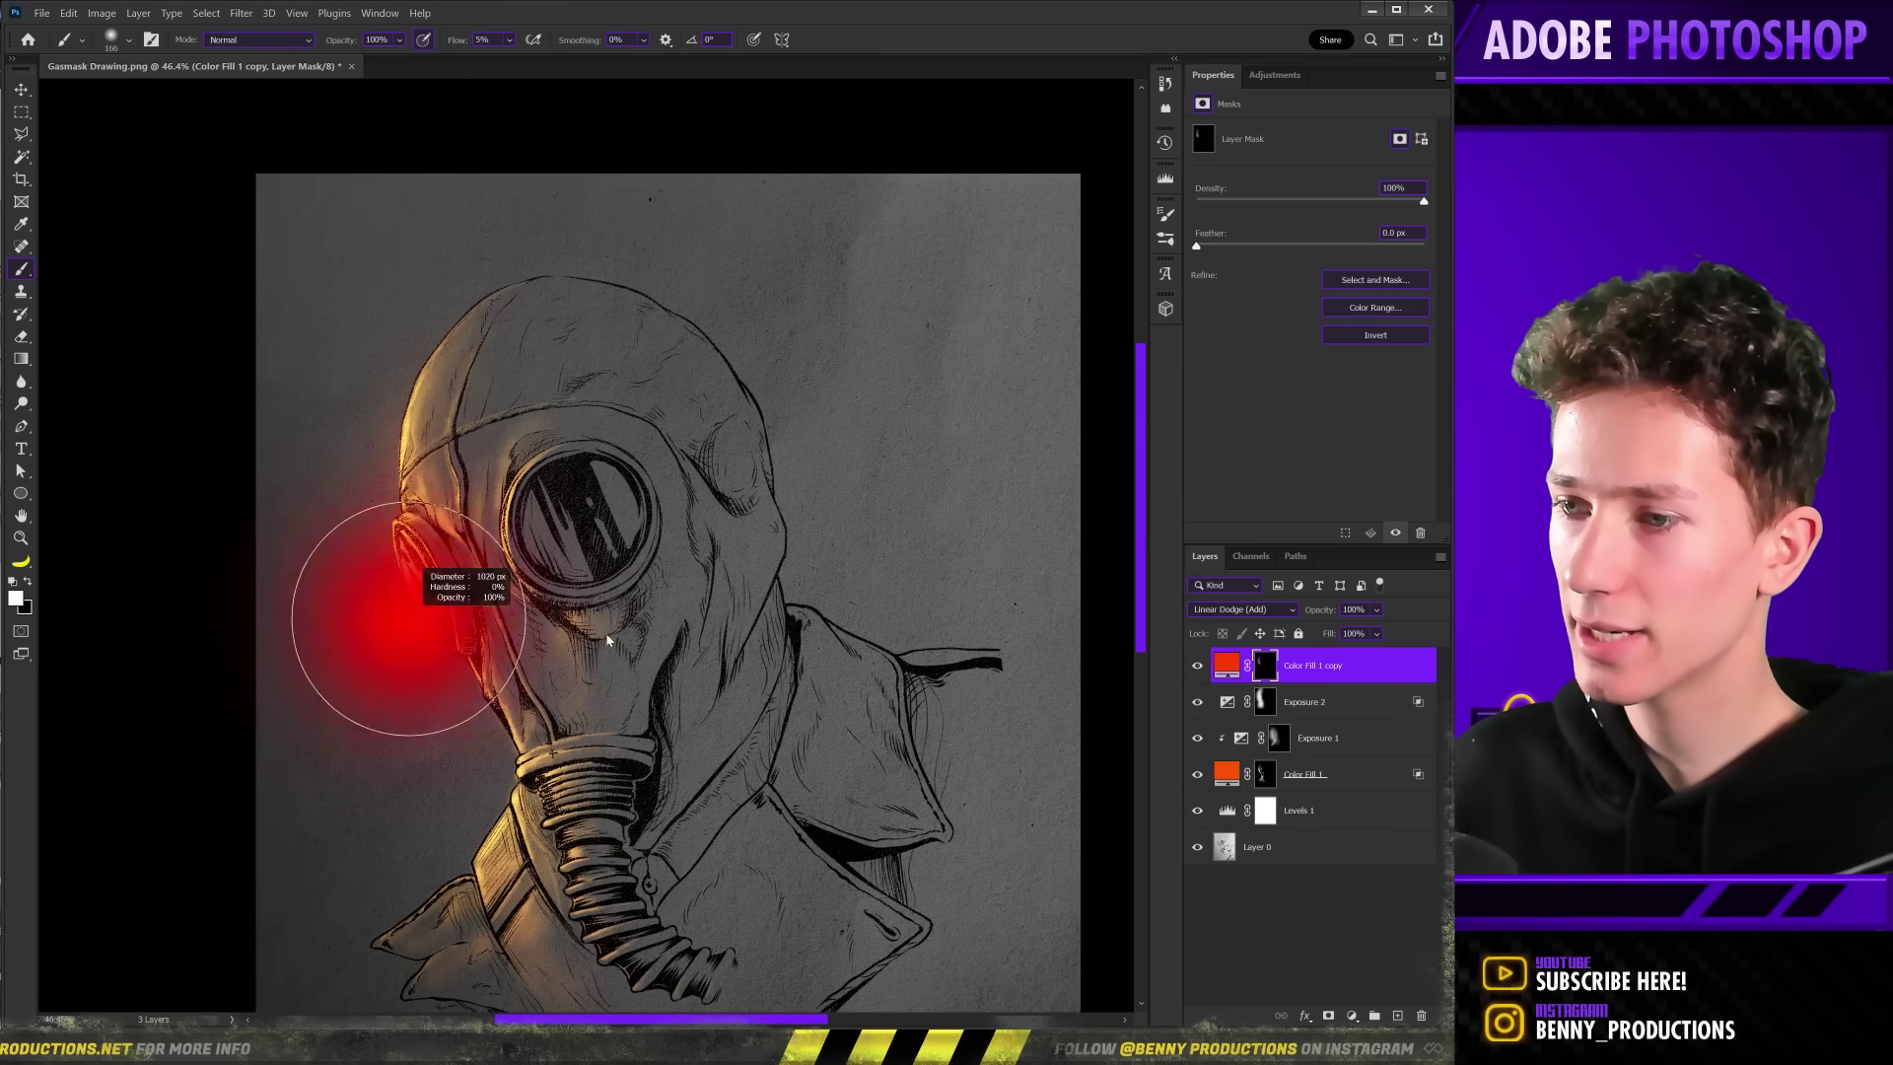
{"action": "left_click_drag", "start_coordinate": [525, 726], "coordinate": [483, 519]}
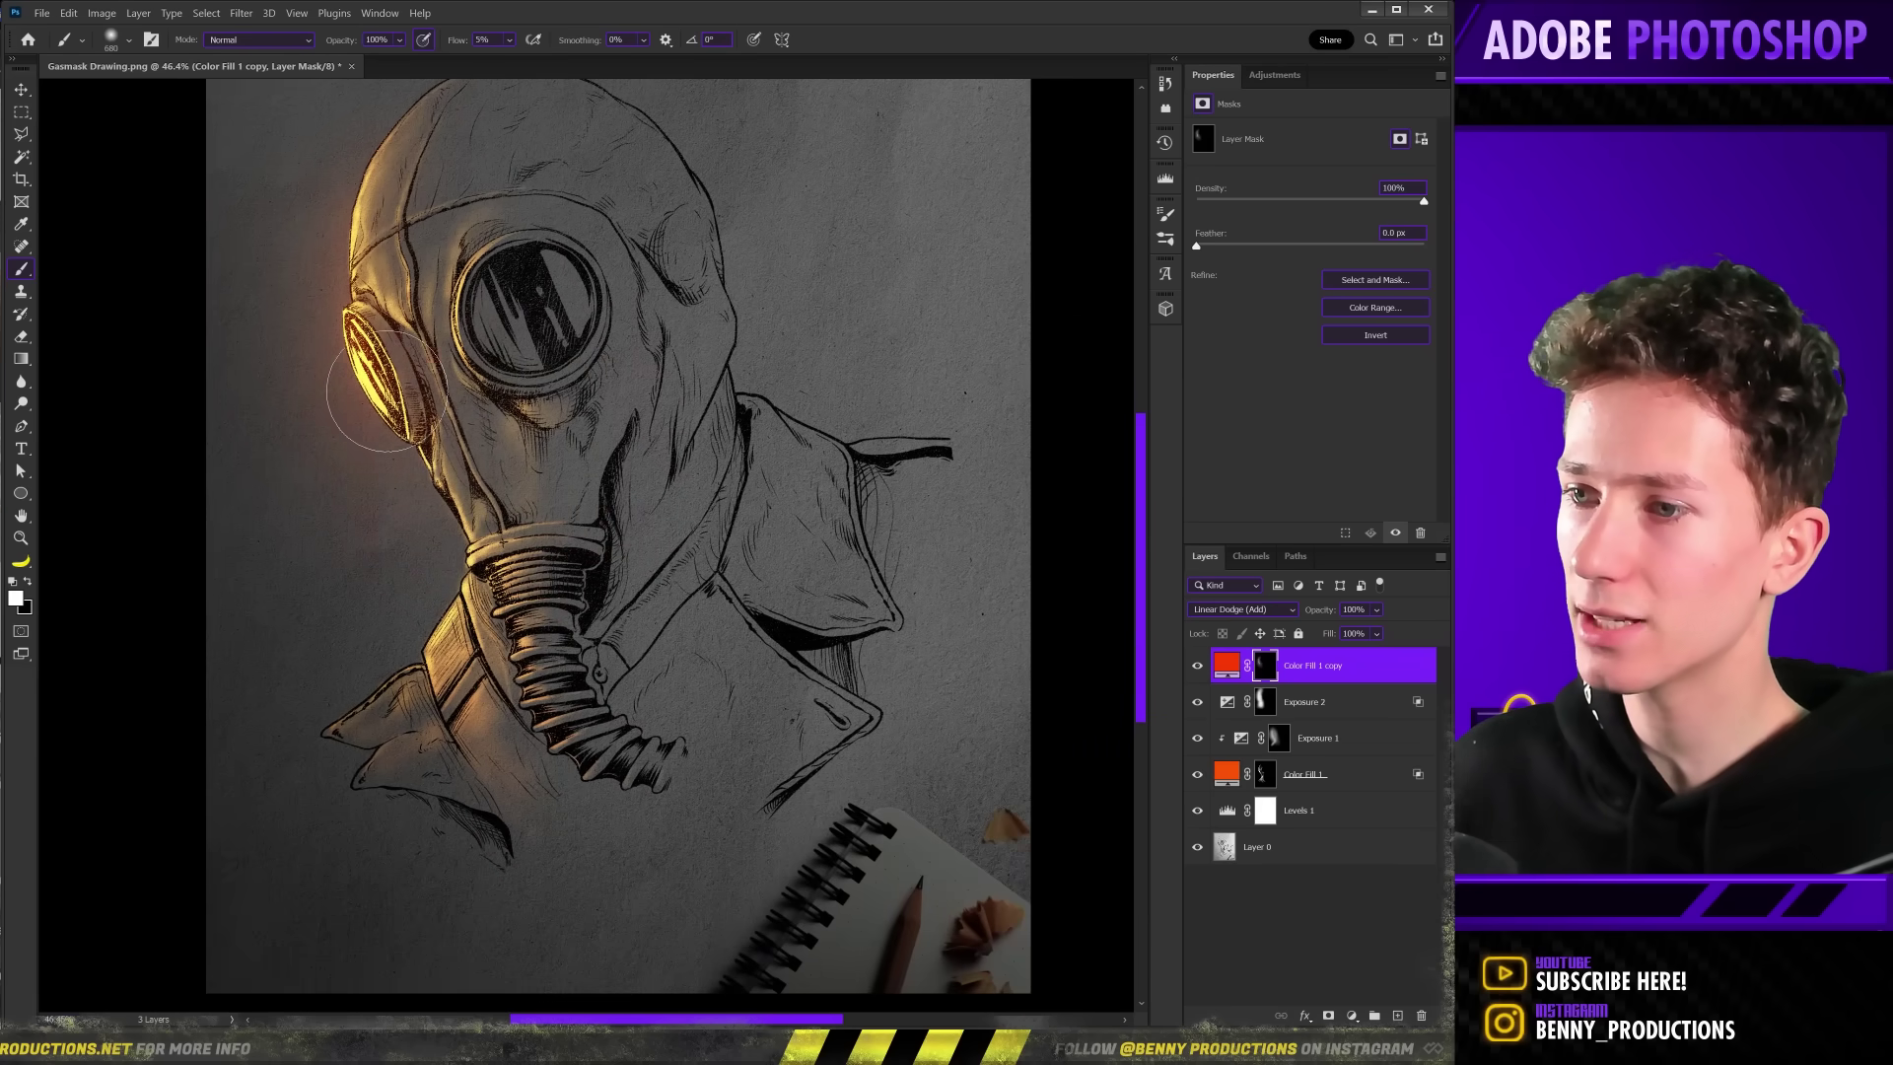
{"action": "key", "text": "bracketleft"}
{"action": "key", "text": "bracketleft"}
{"action": "key", "text": "bracketleft"}
{"action": "key", "text": "bracketleft"}
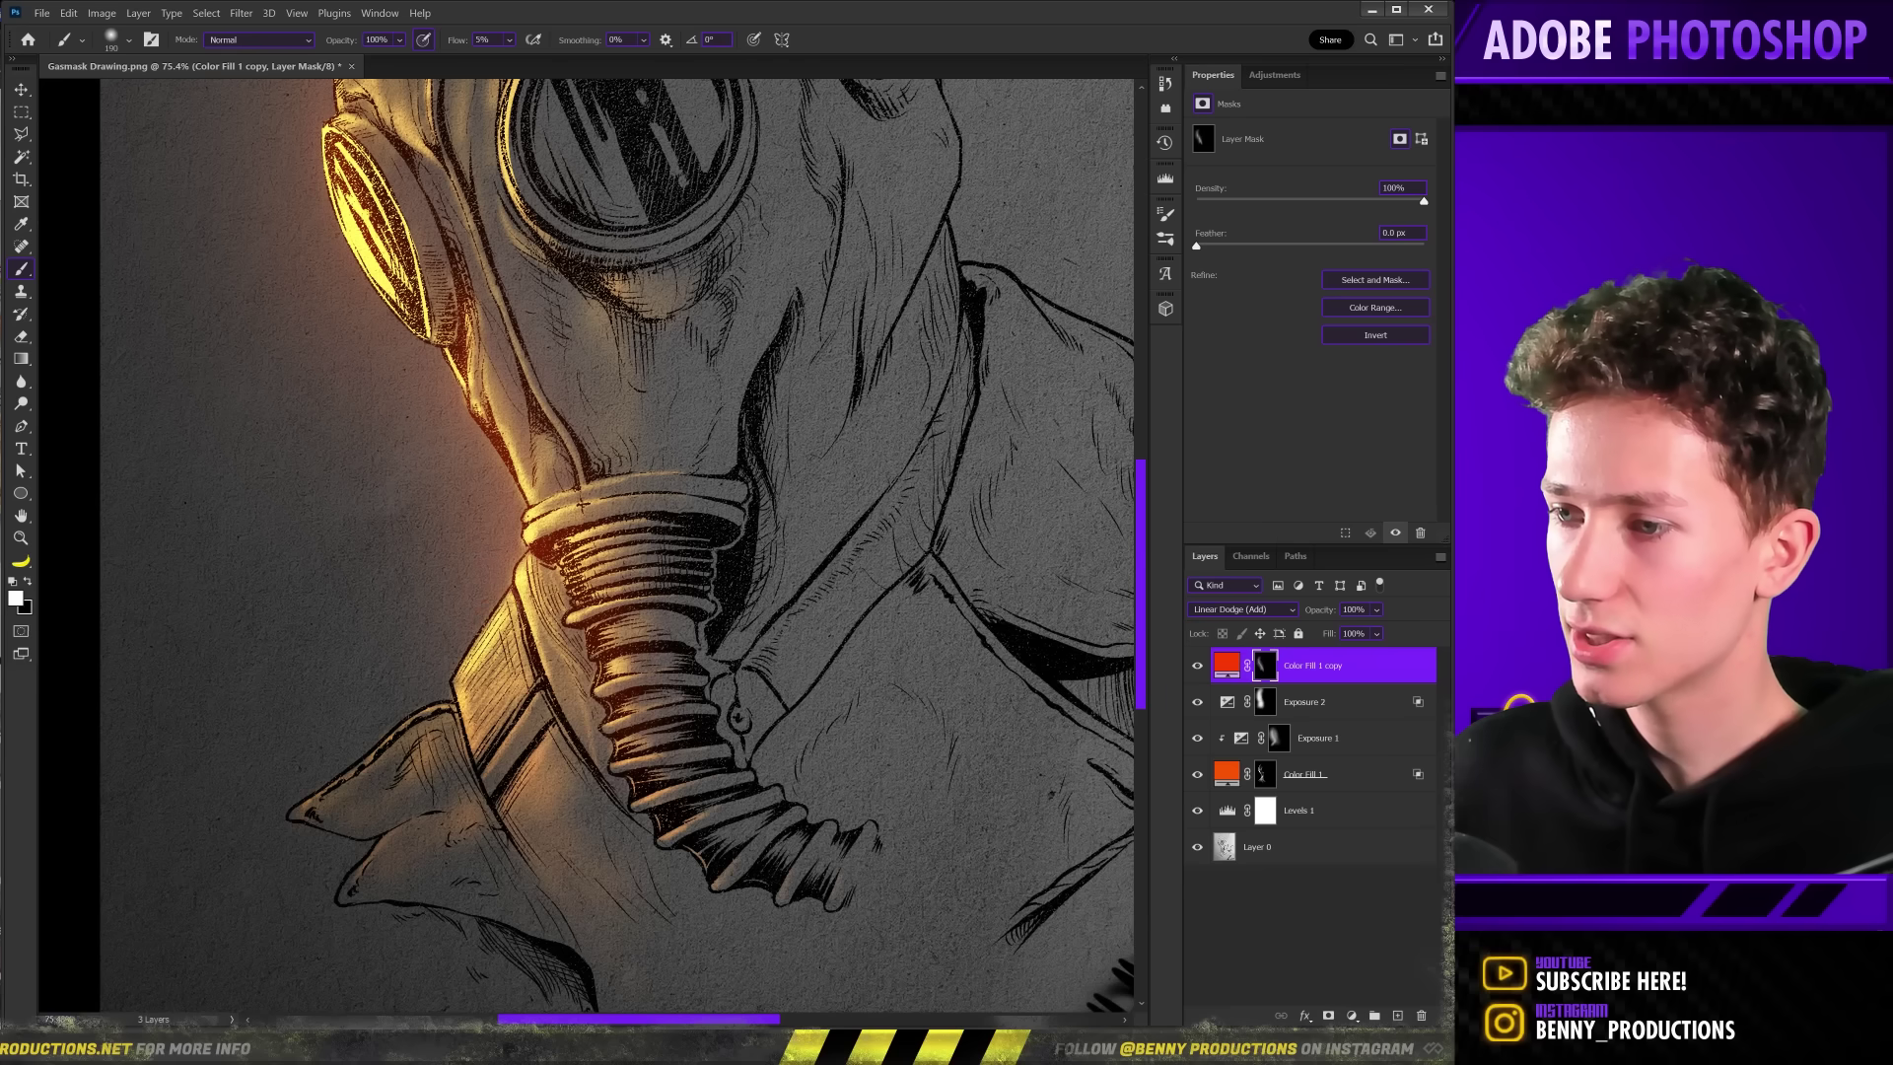
Extend the red-orange glow over the coat collar beside the hose with a large soft brush.
{"action": "key", "text": "ctrl+0"}
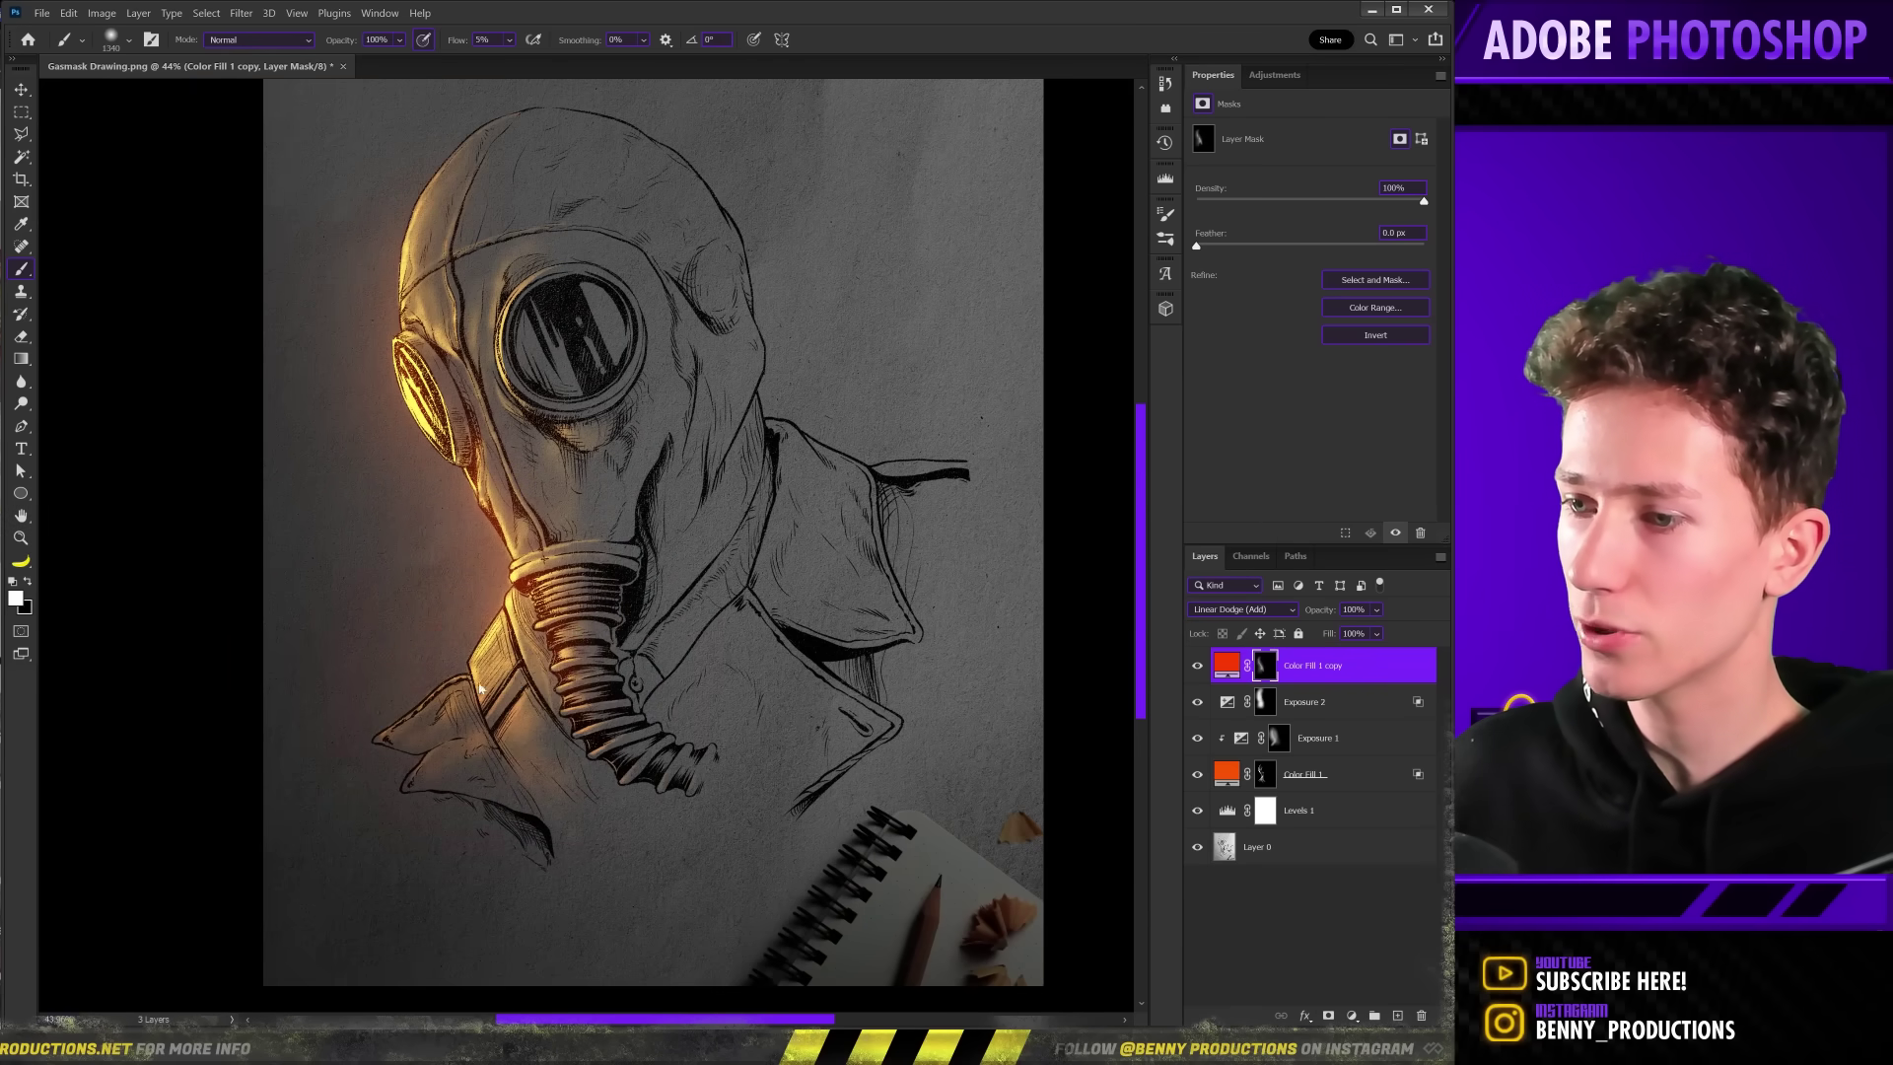
{"action": "left_click_drag", "start_coordinate": [500, 682], "coordinate": [444, 676]}
{"action": "scroll", "coordinate": [424, 463], "scroll_direction": "down", "scroll_amount": 2}
{"action": "scroll", "coordinate": [414, 508], "scroll_direction": "up", "scroll_amount": 2}
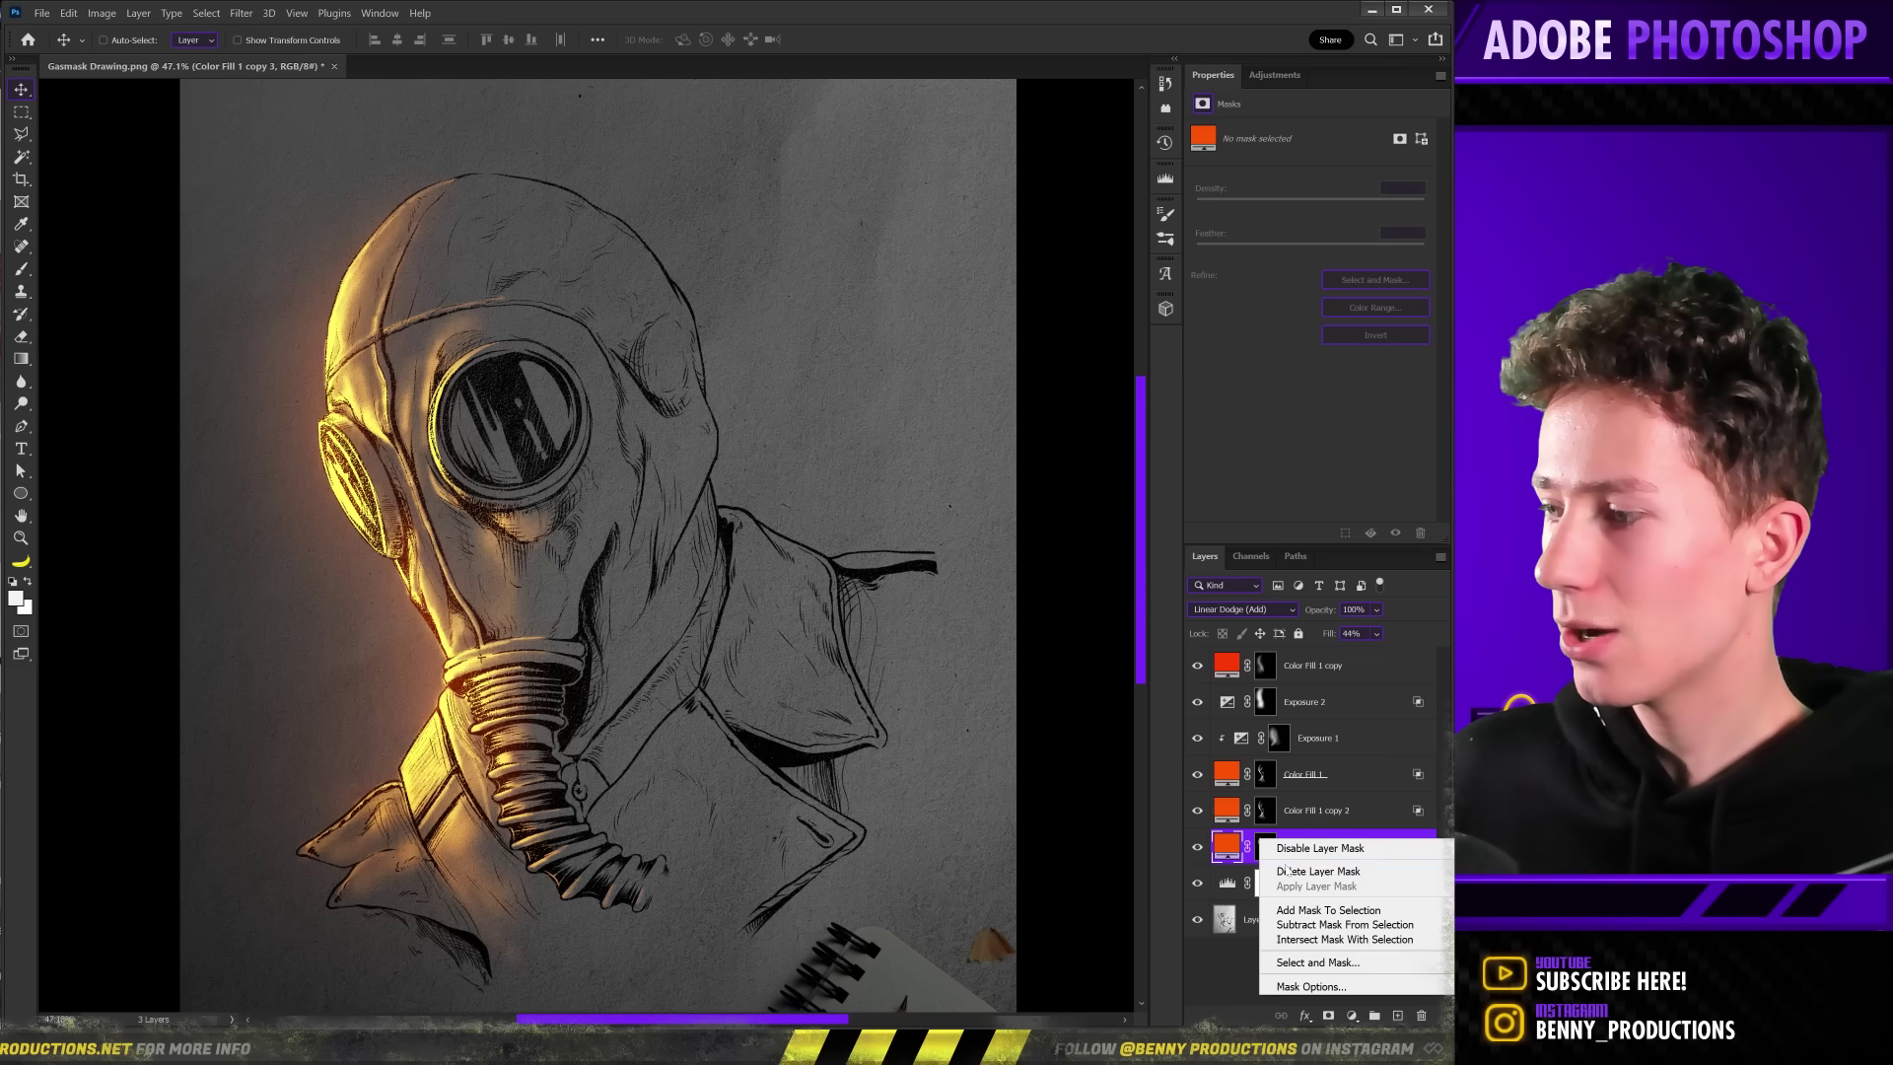
Delete the layer mask of the lowest colour fill copy and change its colour to blue 001eff.
{"action": "left_click", "coordinate": [1282, 873]}
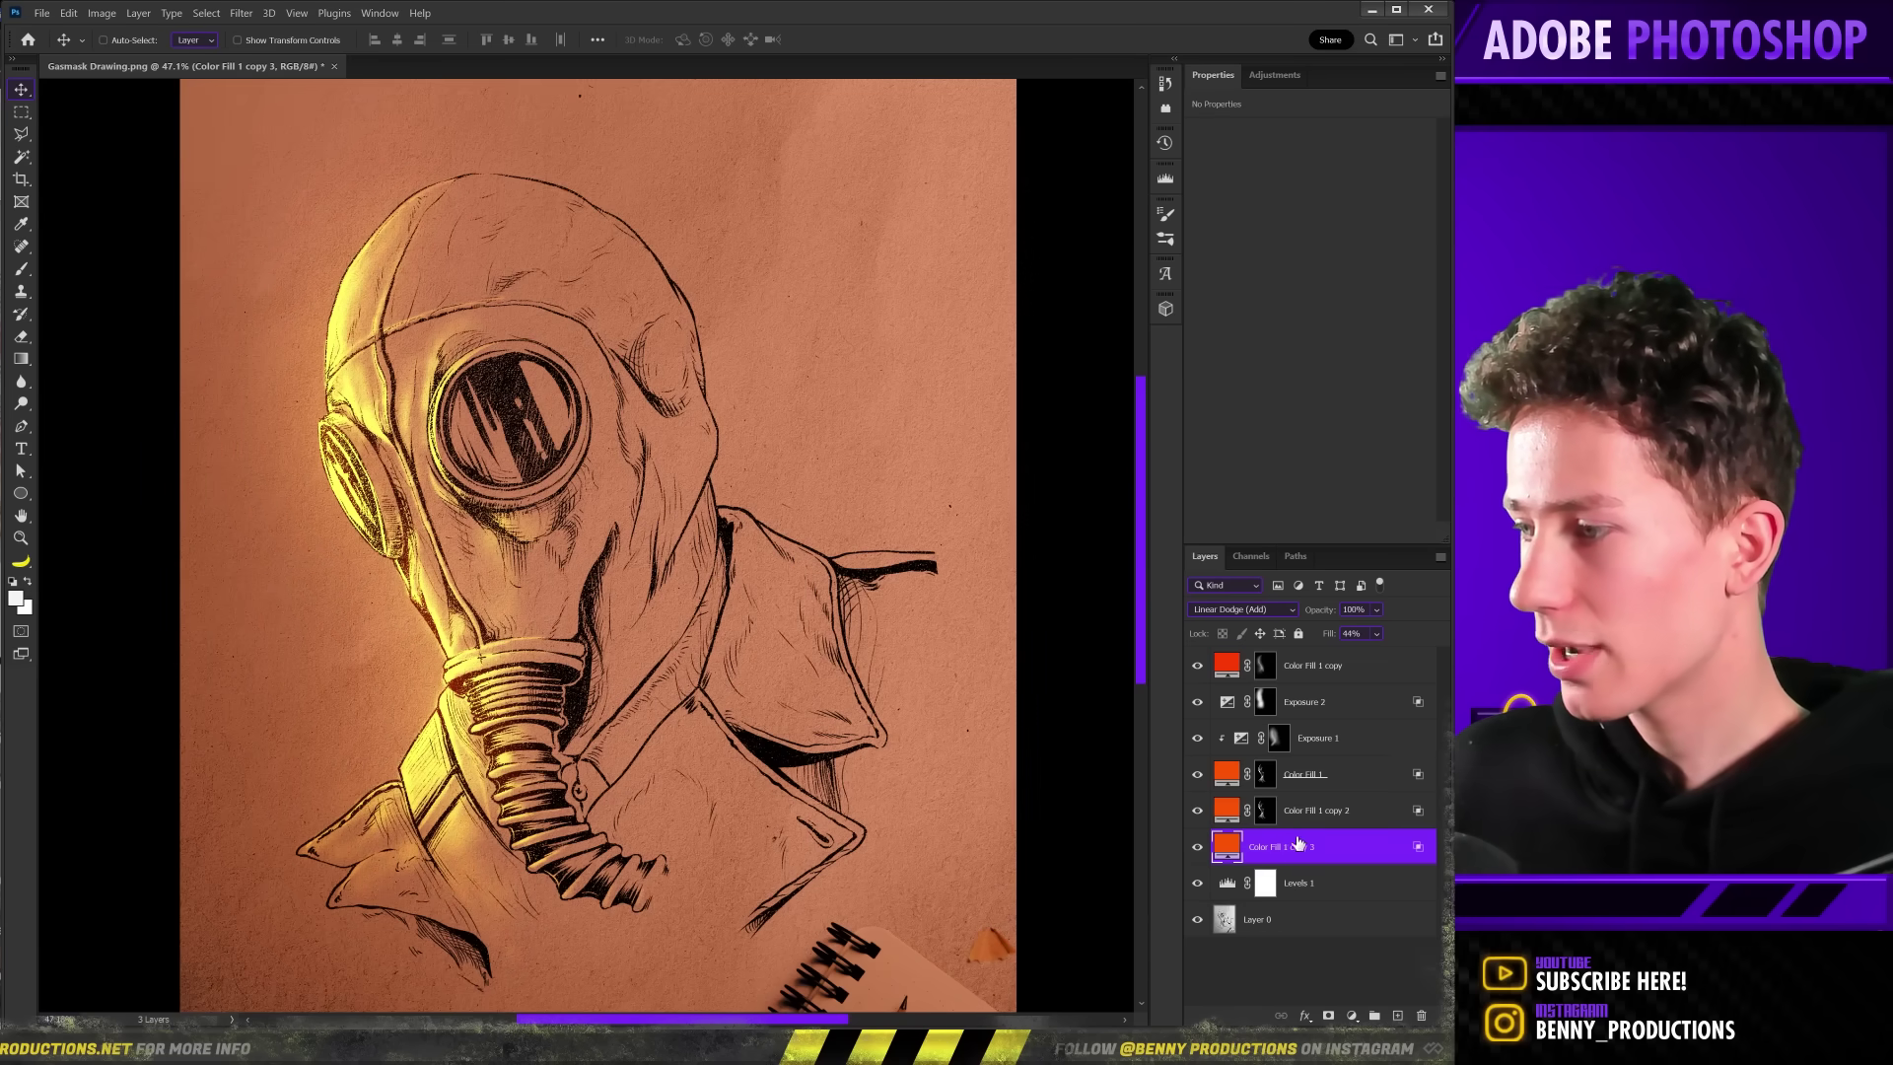
{"action": "double_click", "coordinate": [1225, 844]}
{"action": "left_click_drag", "start_coordinate": [1044, 404], "coordinate": [1054, 284]}
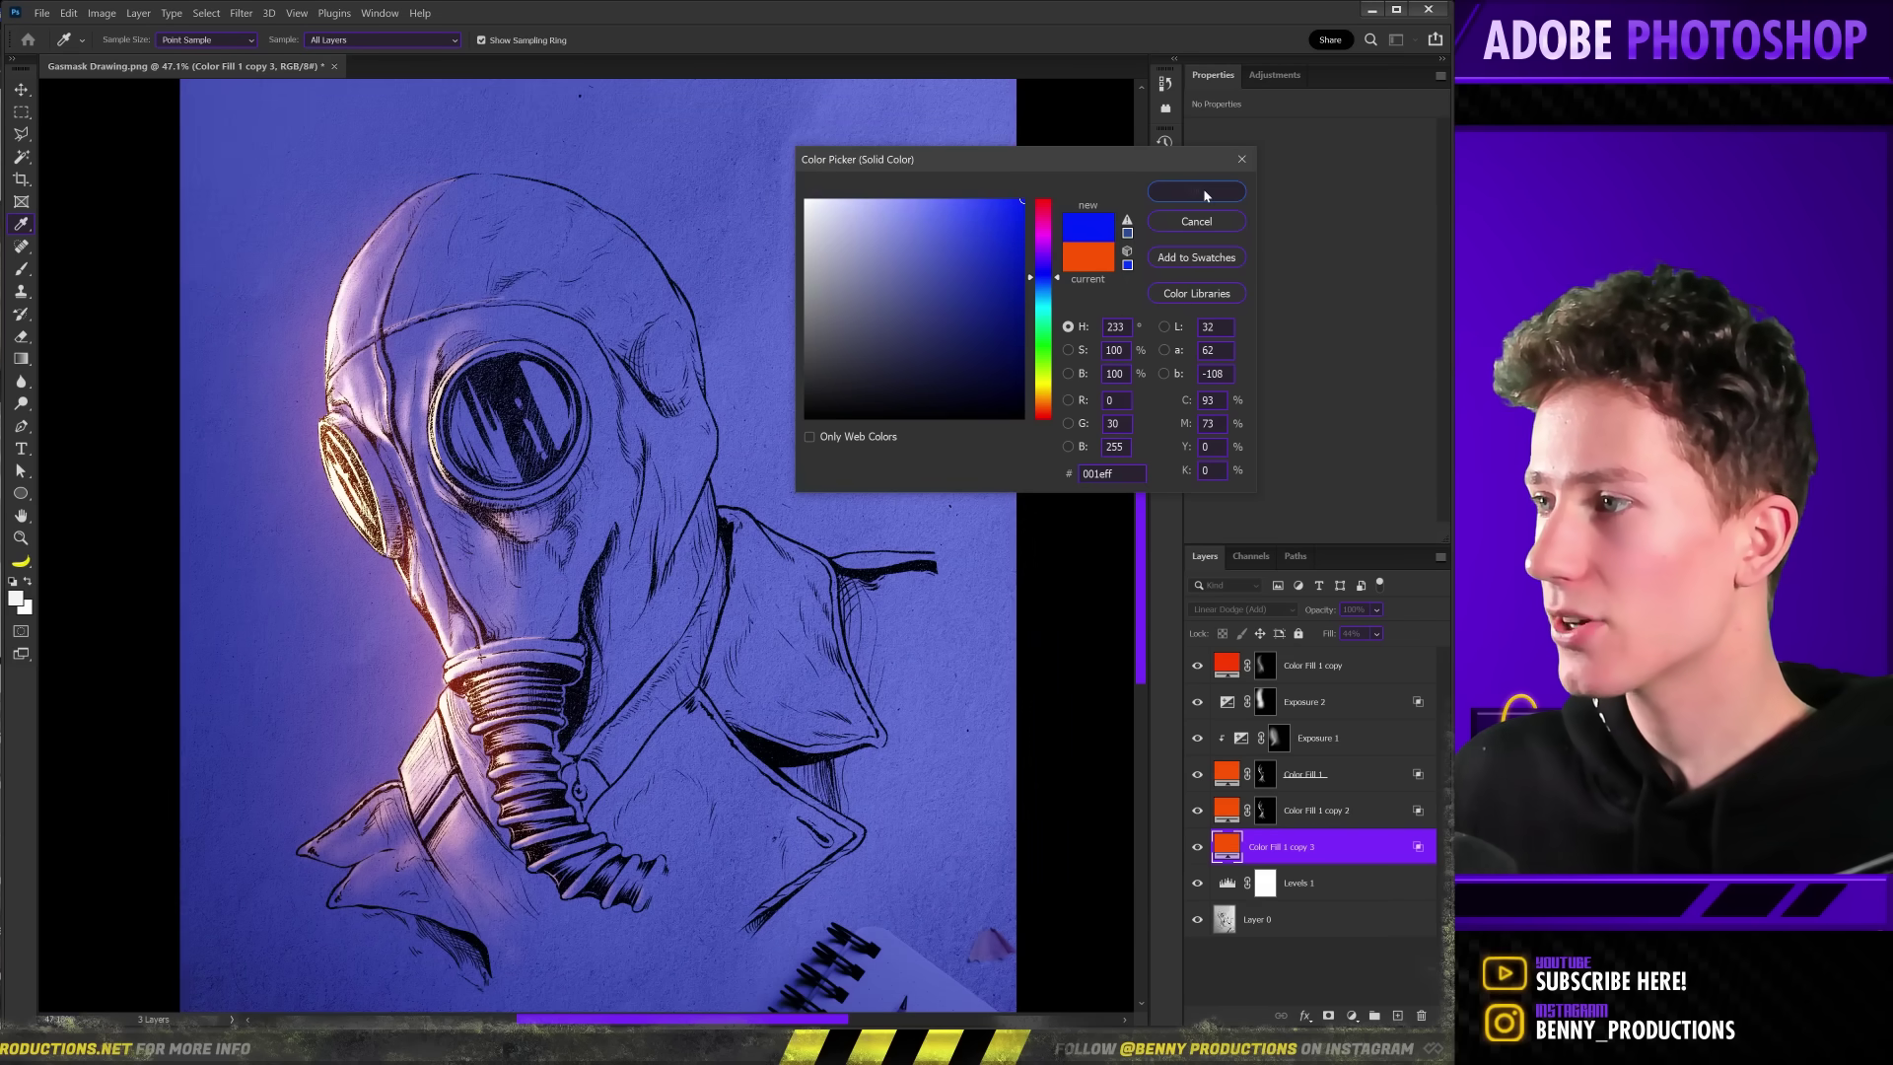
{"action": "left_click", "coordinate": [1204, 192]}
Add an inverted layer mask to the blue fill to hide it and ready the brush.
{"action": "left_click", "coordinate": [1327, 1016]}
{"action": "key", "text": "ctrl+i"}
{"action": "key", "text": "b"}
Paint blue light on the blue fill's mask along the back of the head, the neck folds and the coat collar, resizing the brush.
{"action": "scroll", "coordinate": [702, 207], "scroll_direction": "up", "scroll_amount": 3}
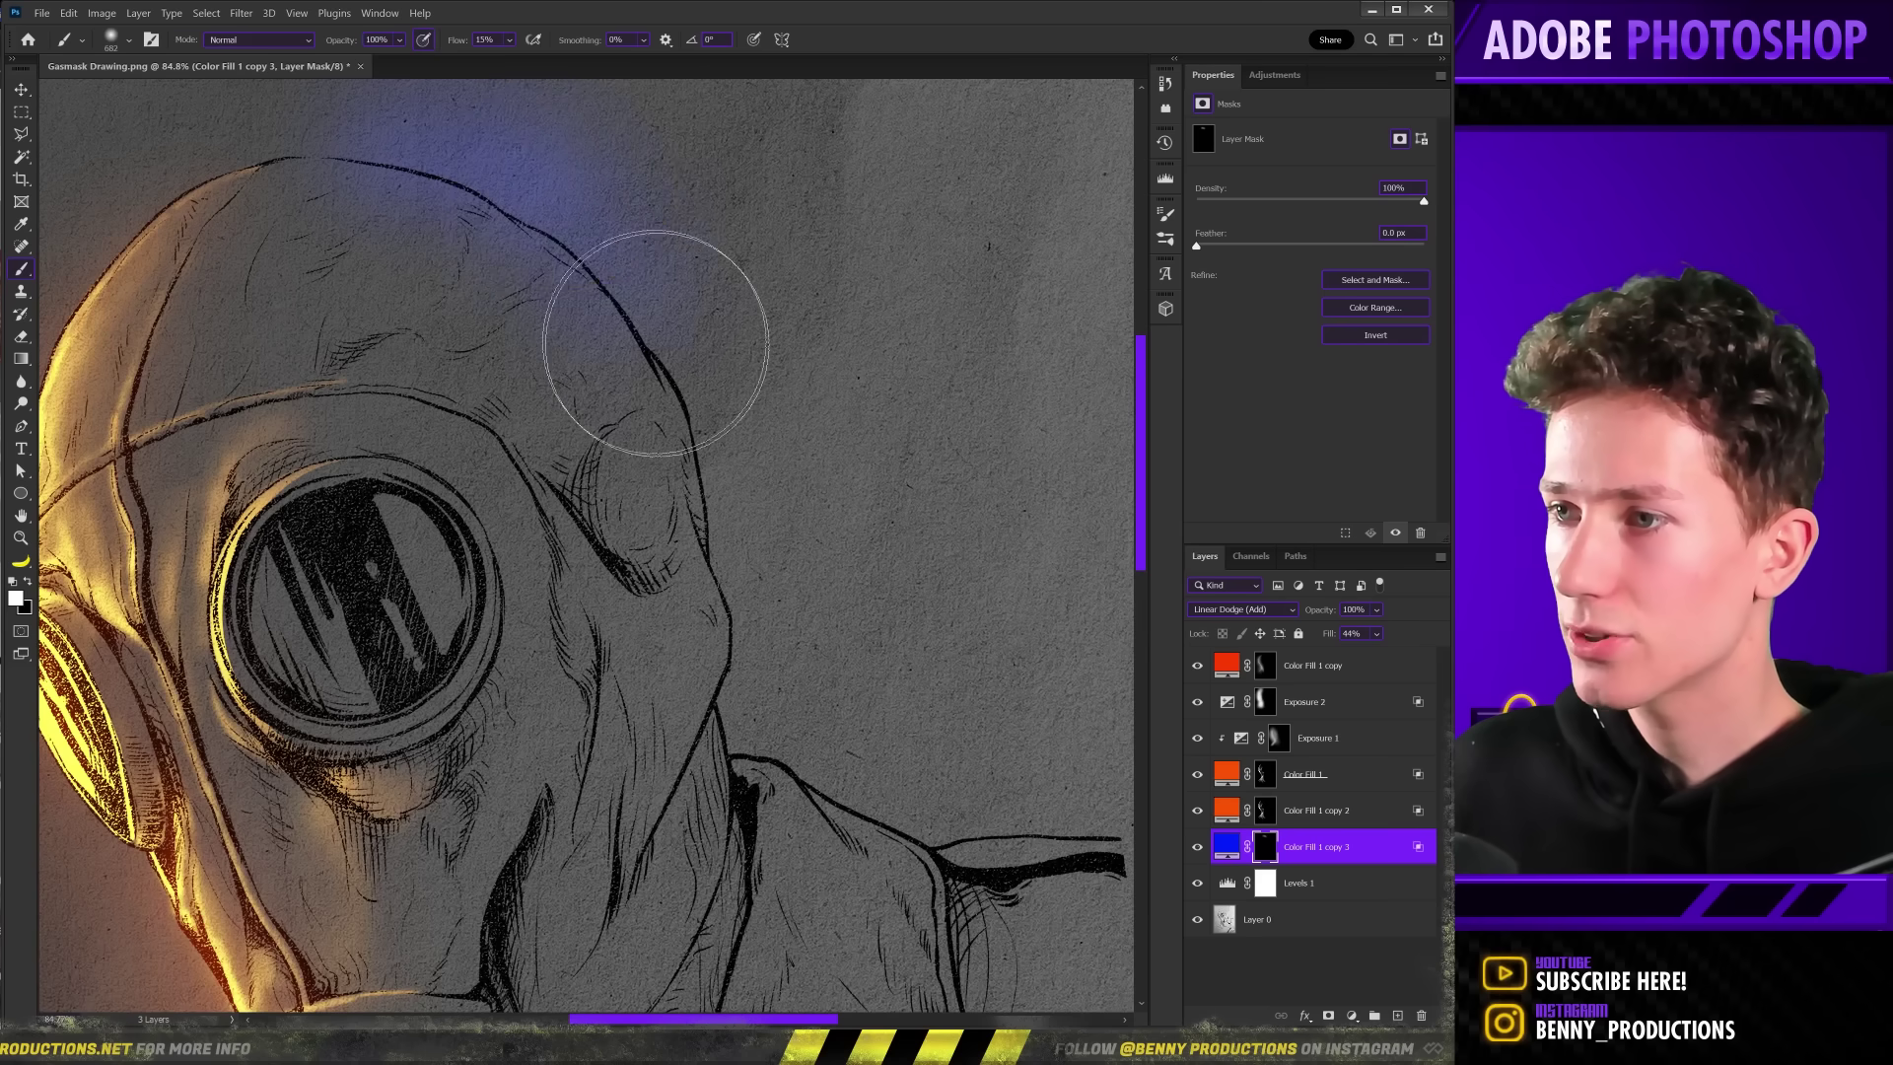
{"action": "left_click_drag", "start_coordinate": [611, 320], "coordinate": [720, 436]}
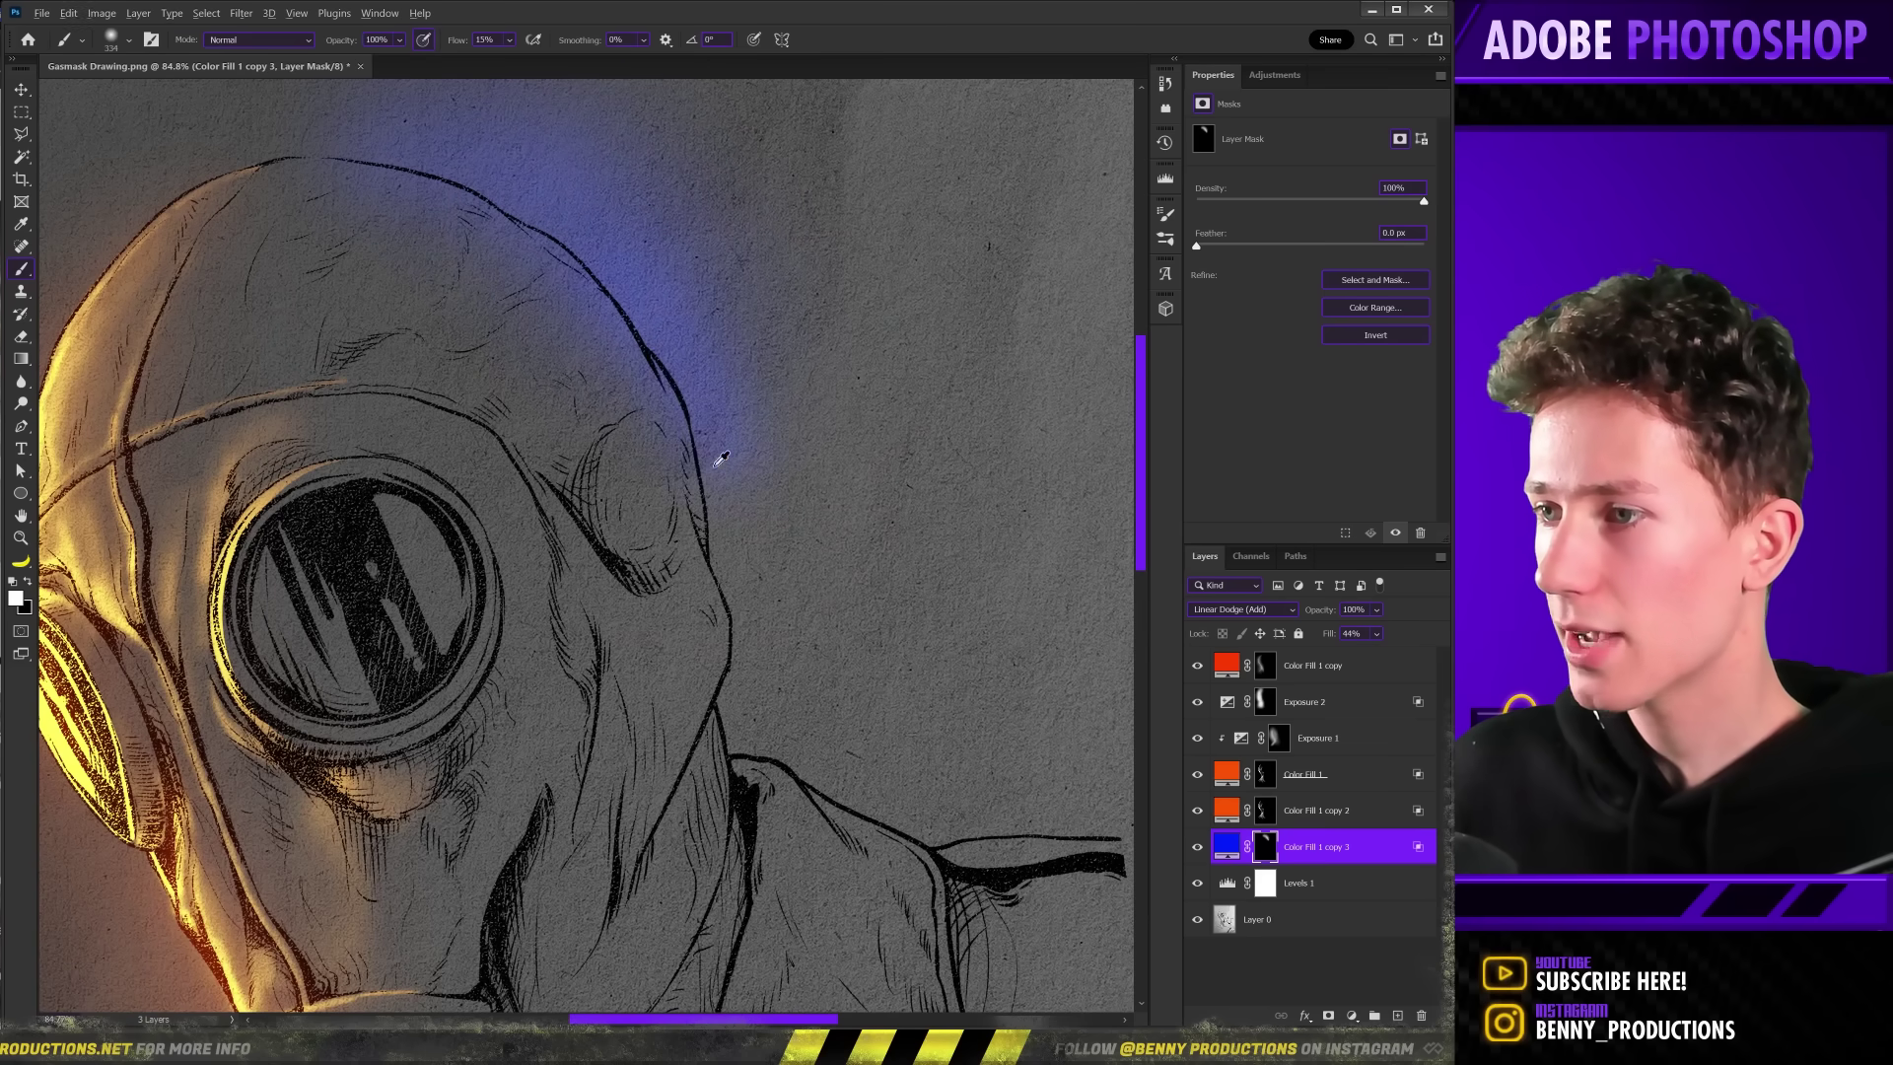
{"action": "left_click_drag", "start_coordinate": [810, 505], "coordinate": [661, 528]}
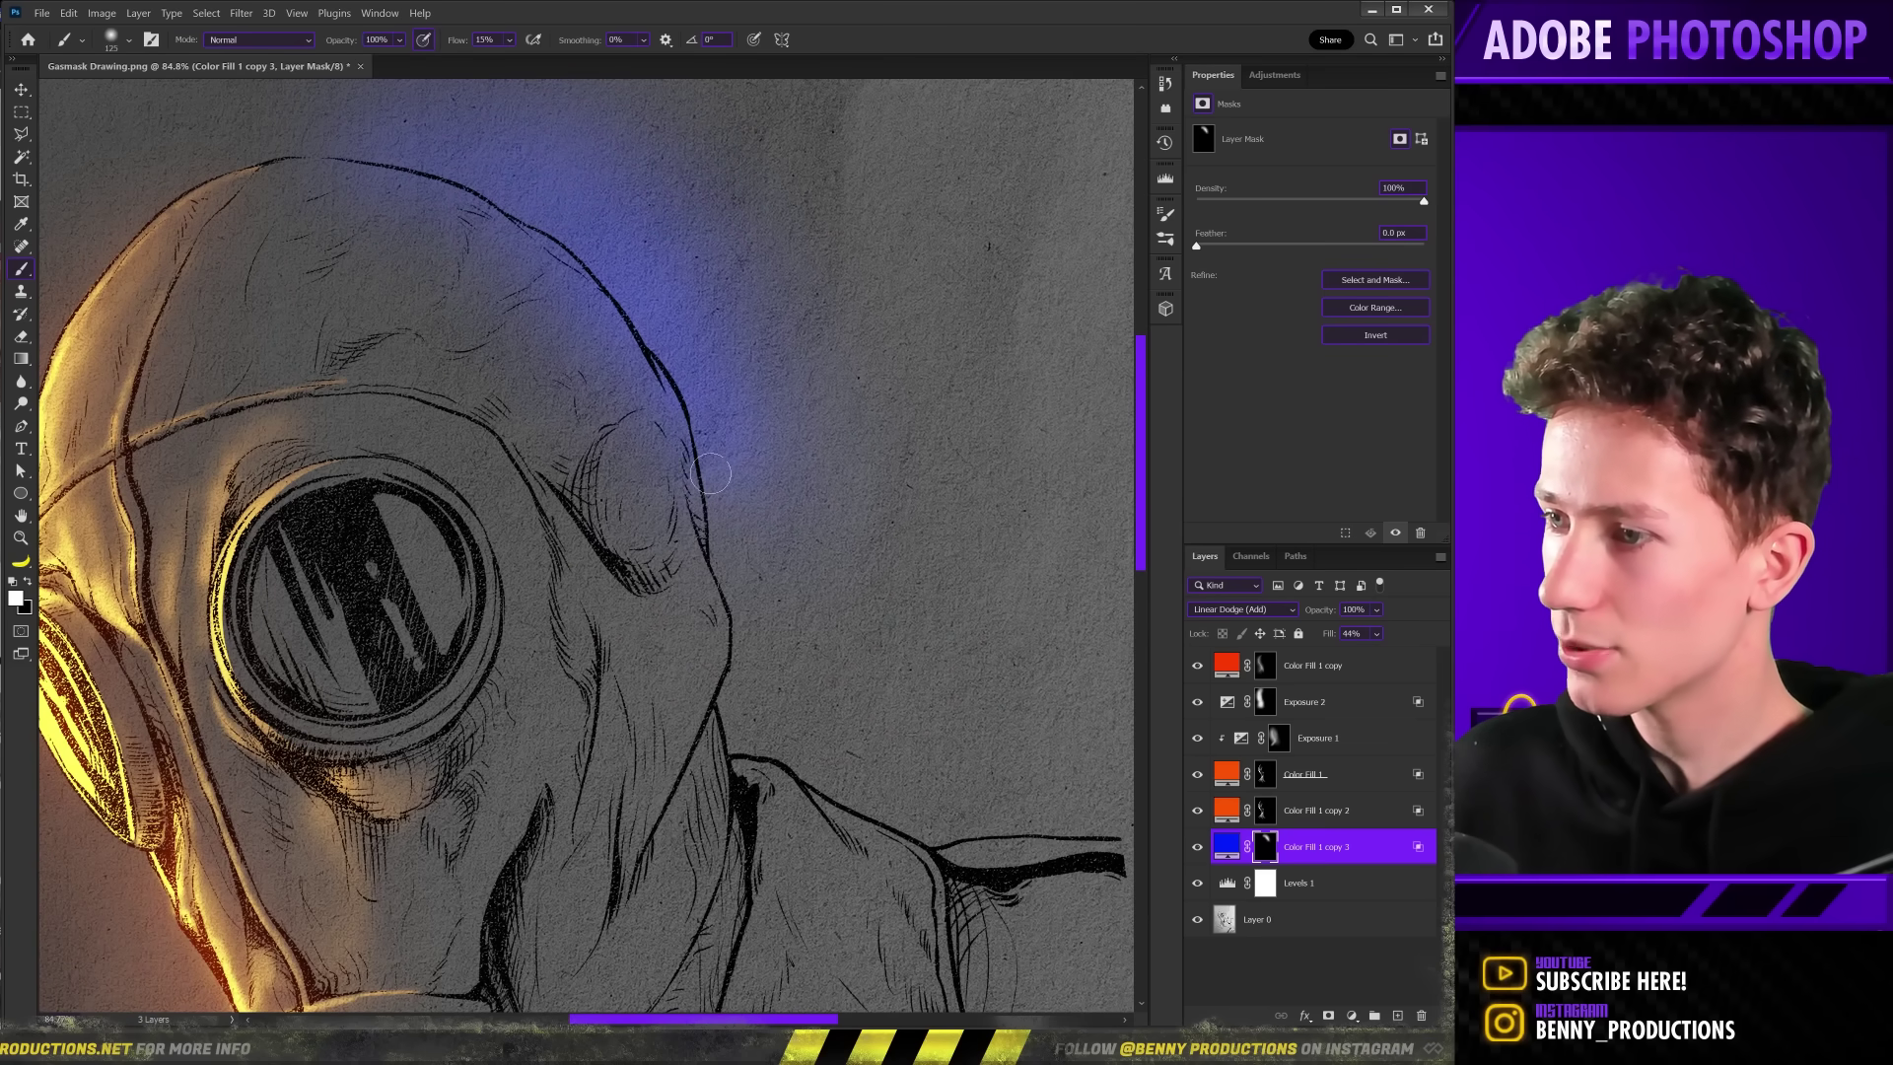
{"action": "scroll", "coordinate": [703, 543], "scroll_direction": "up", "scroll_amount": 2}
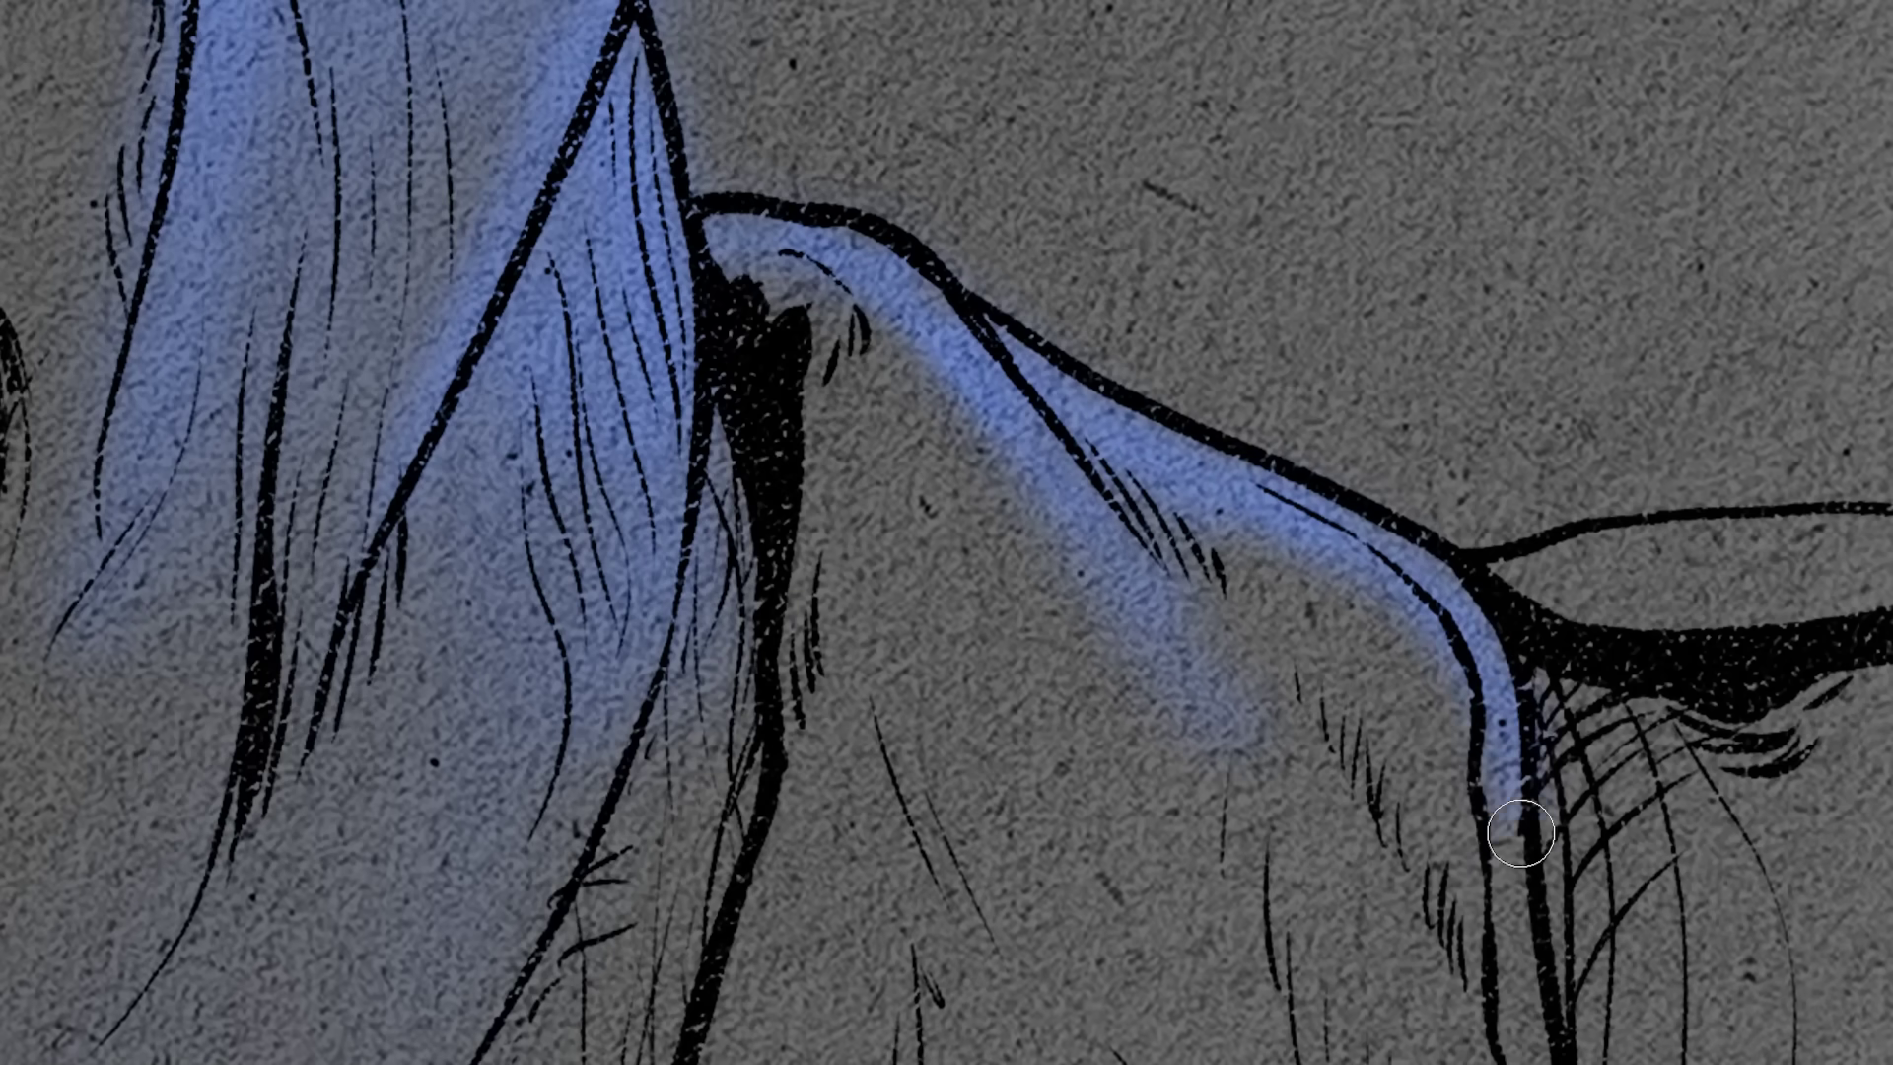
{"action": "left_click_drag", "start_coordinate": [1520, 833], "coordinate": [1530, 1060]}
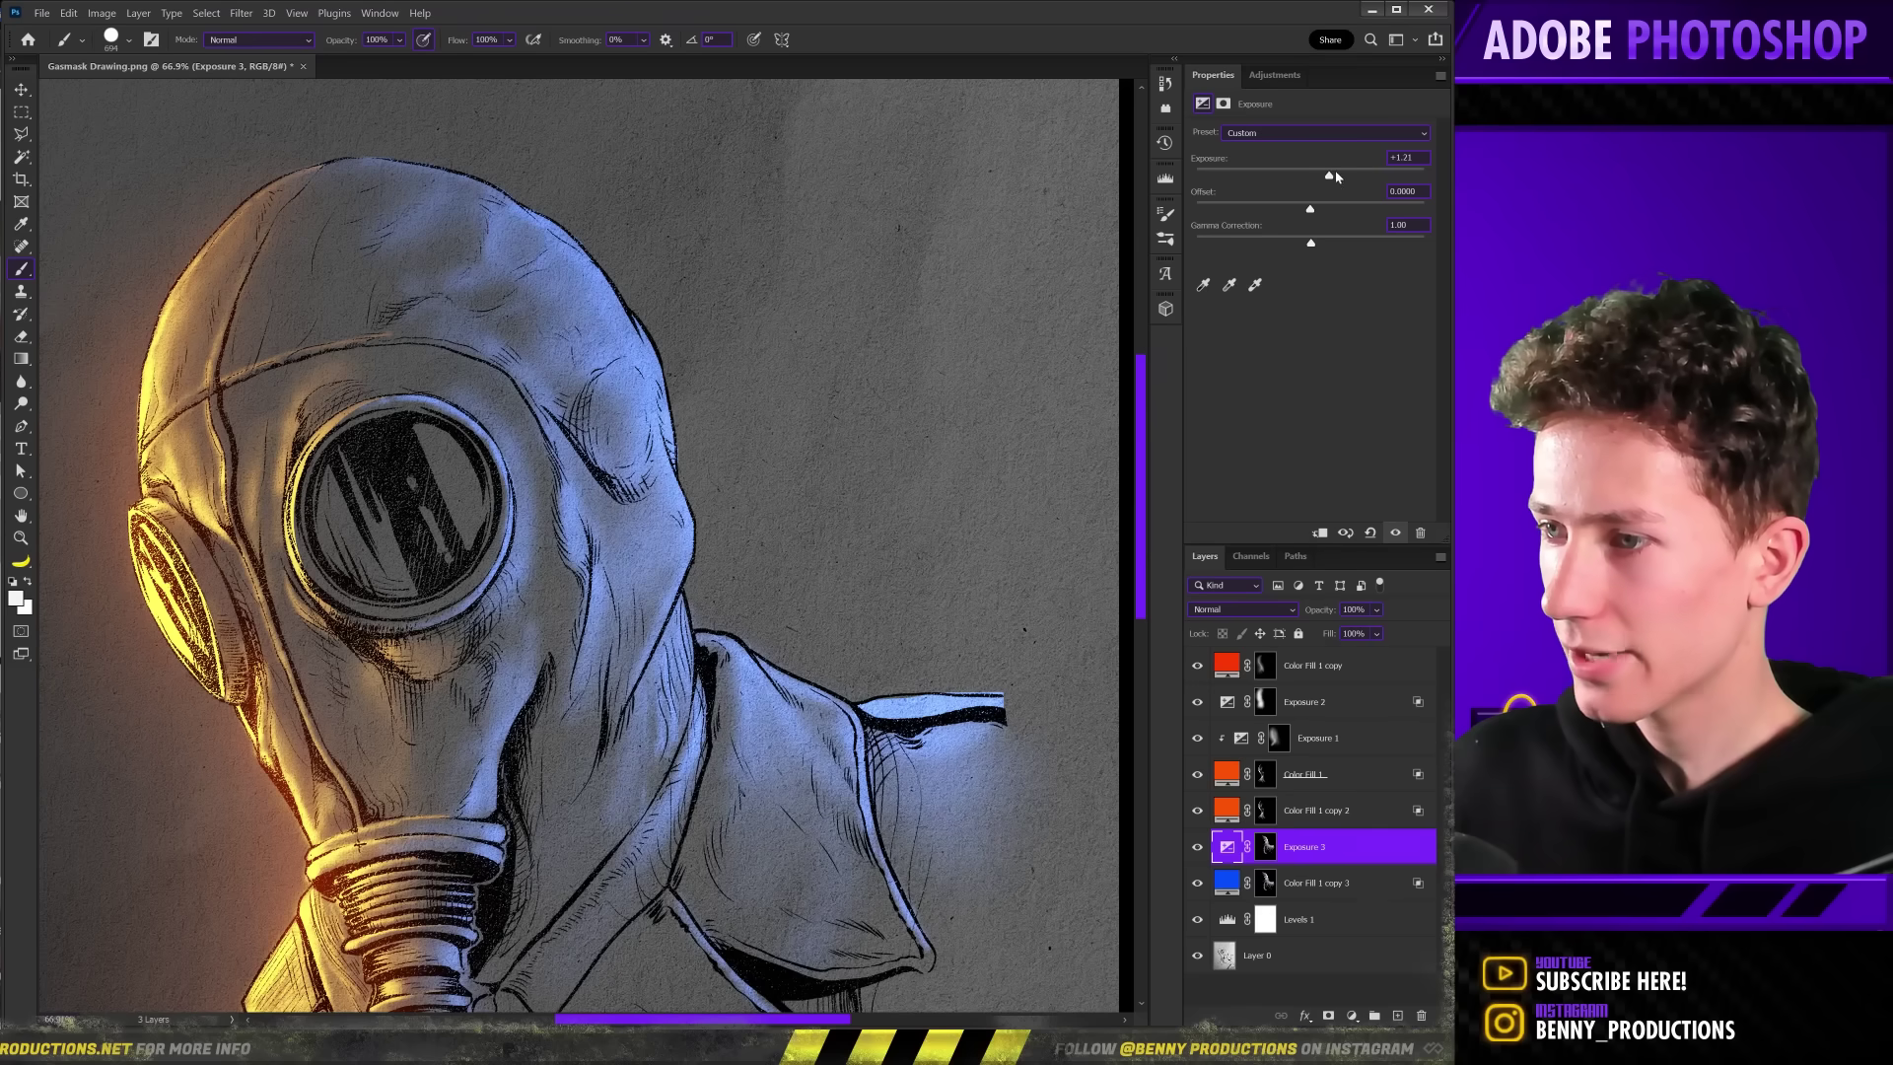
Set the exposure of the masked Exposure adjustment above the blue fill to +1.77.
{"action": "left_click_drag", "start_coordinate": [1334, 175], "coordinate": [1343, 175]}
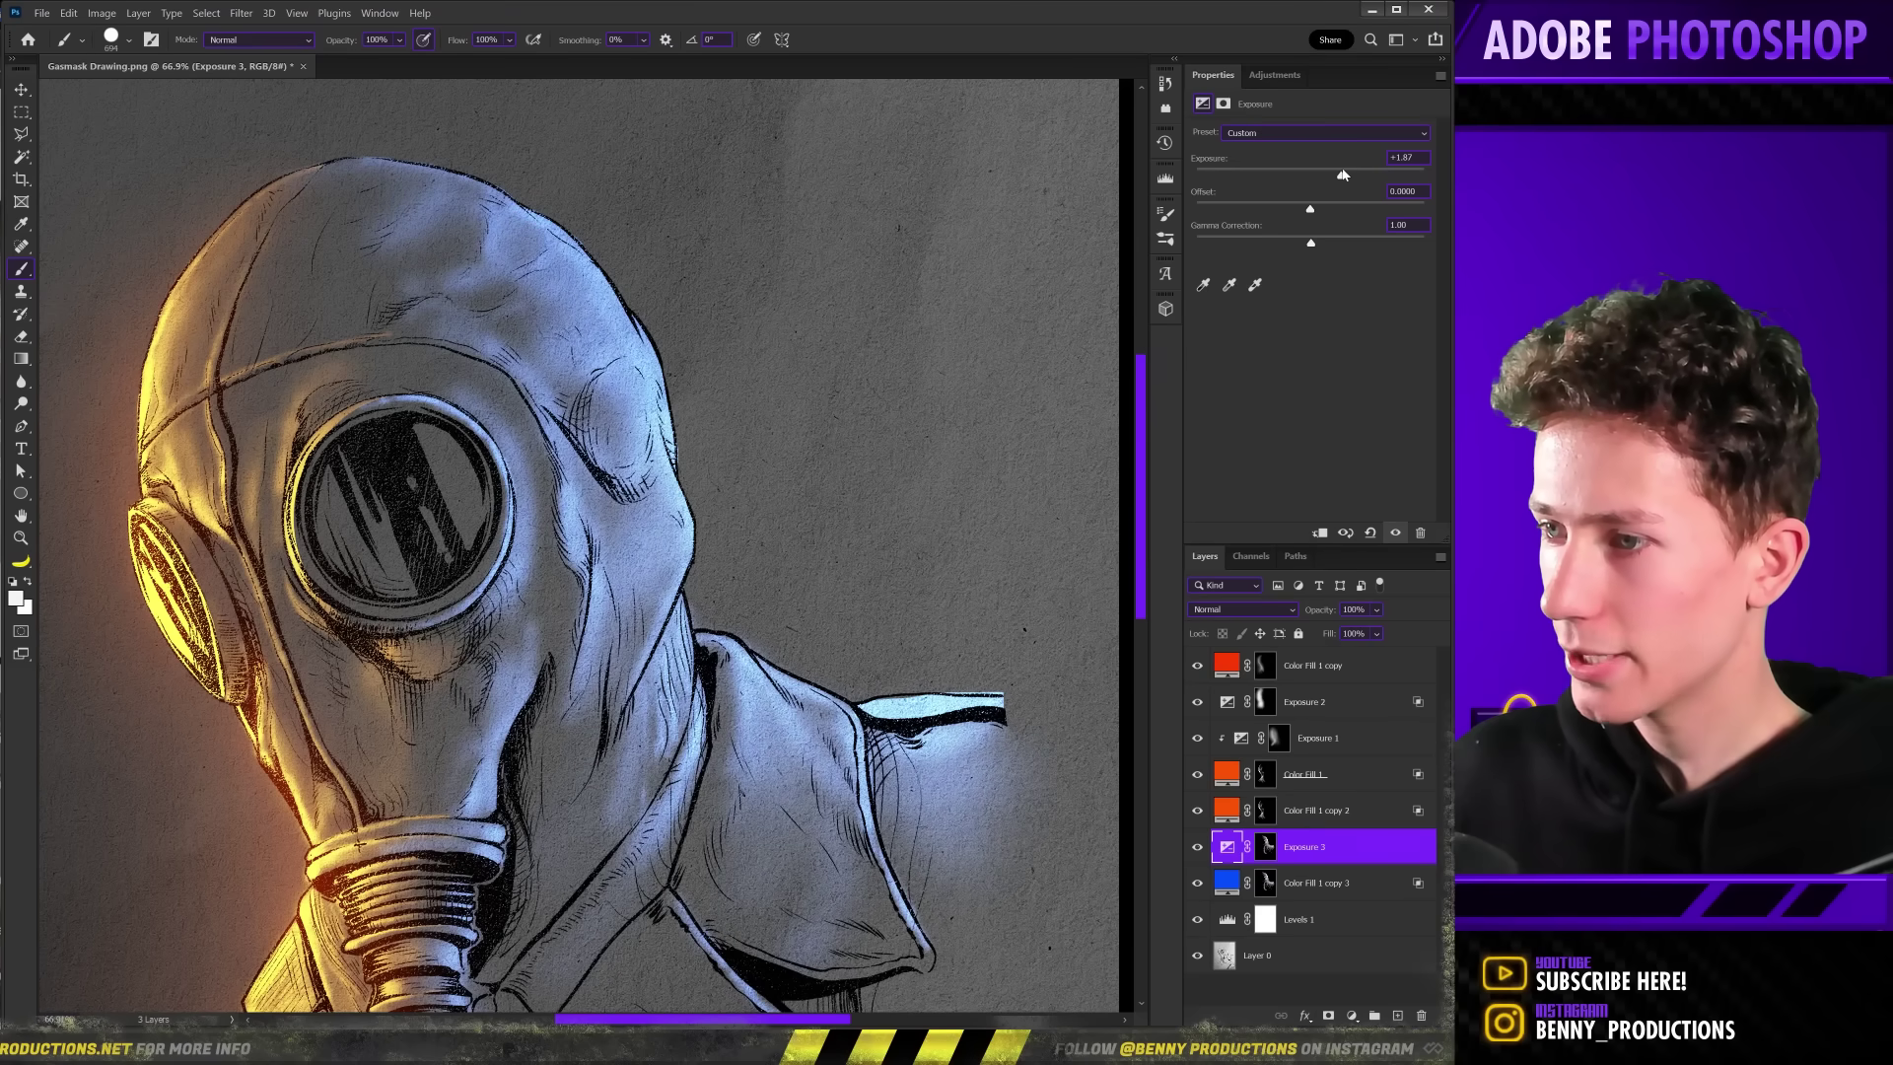
{"action": "scroll", "coordinate": [640, 428], "scroll_direction": "down", "scroll_amount": 5}
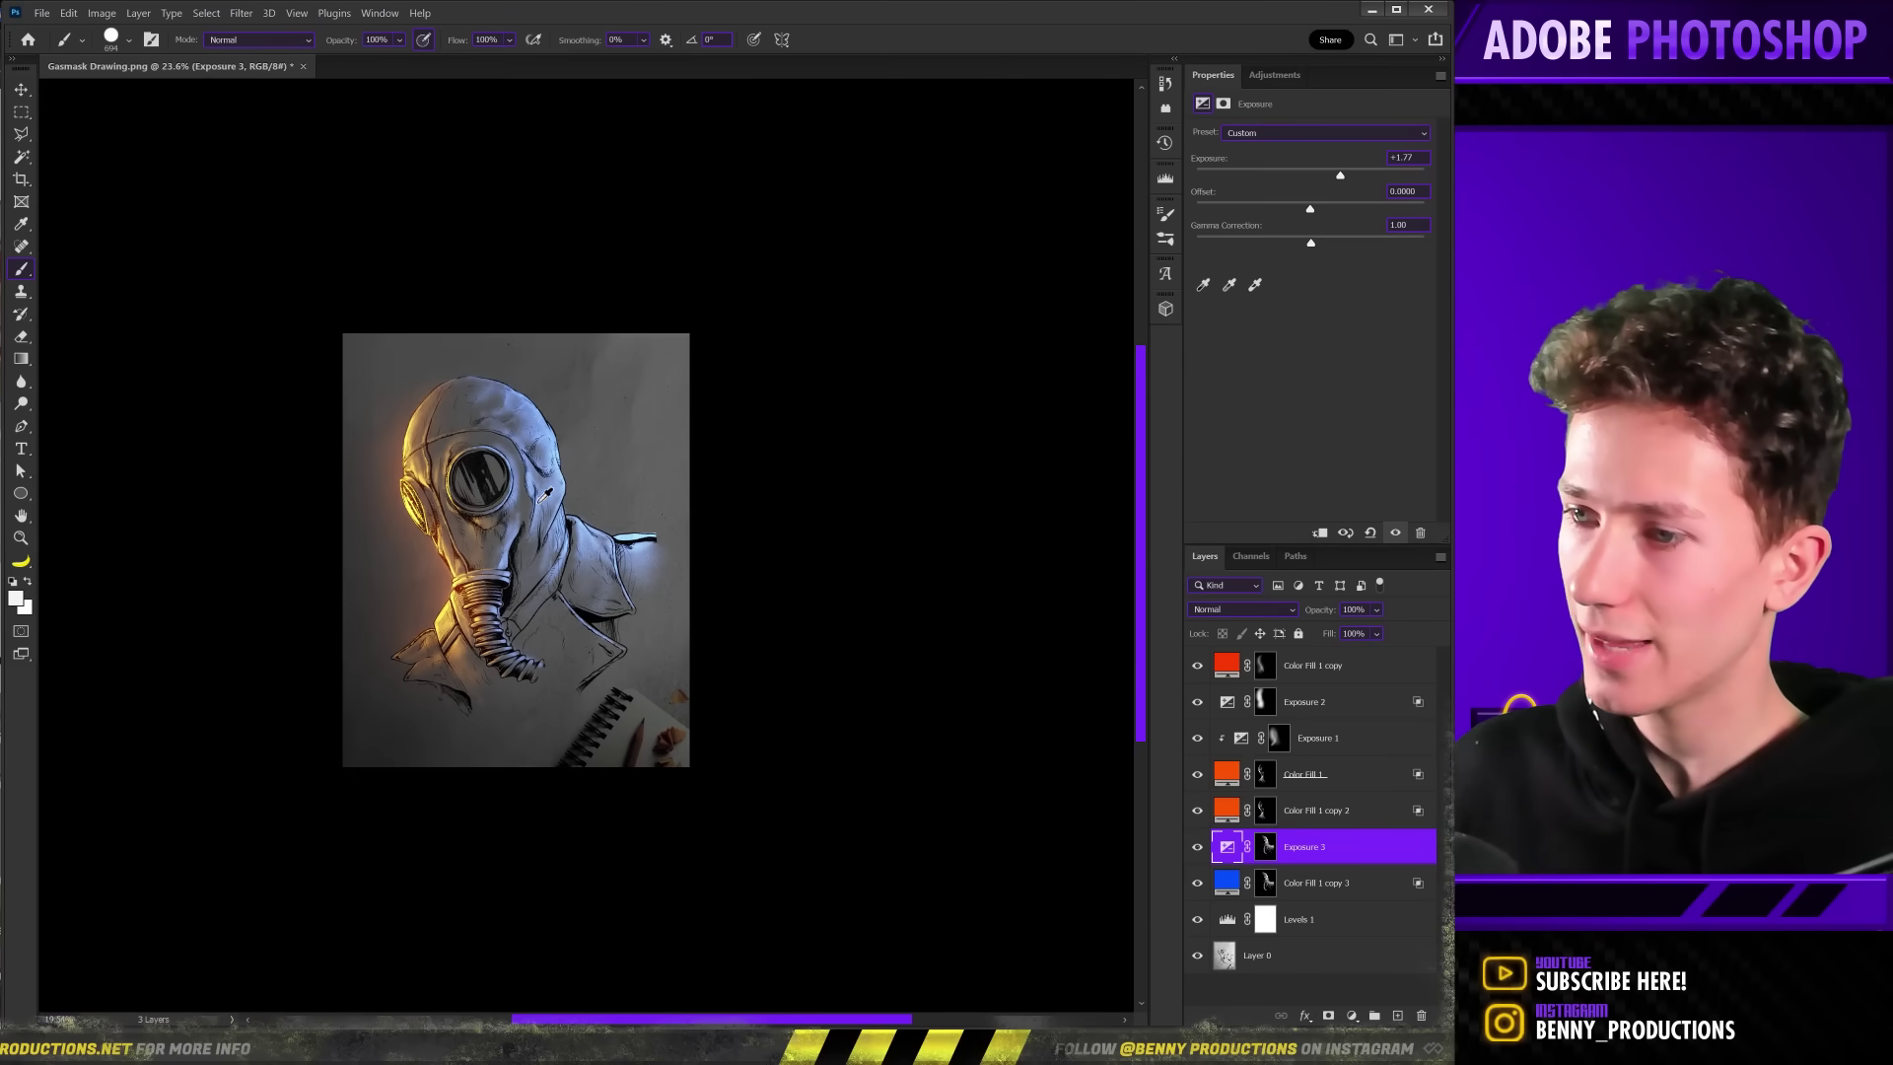
{"action": "scroll", "coordinate": [493, 503], "scroll_direction": "up", "scroll_amount": 4}
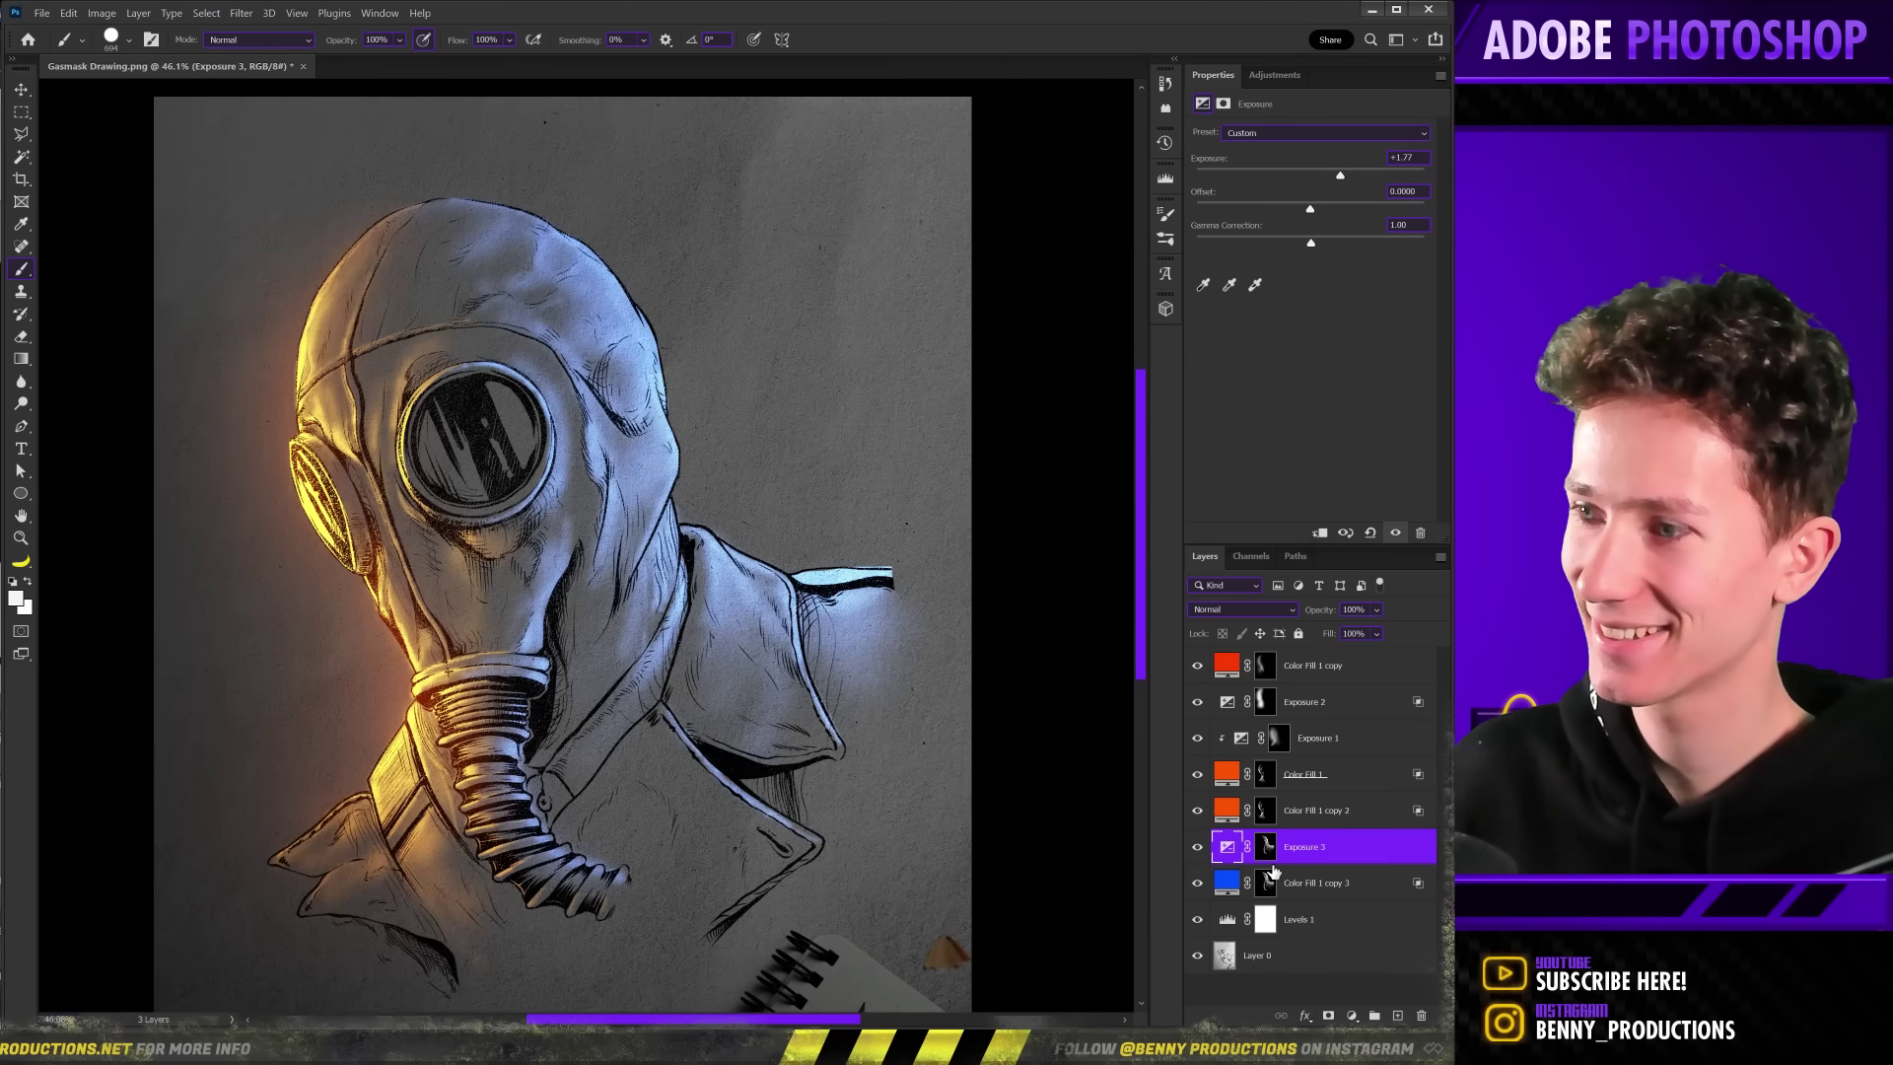
Duplicate the blue fill and paint a soft Linear Dodge glow at 7% flow on its mask behind the head and over the shoulder.
{"action": "double_click", "coordinate": [1272, 873]}
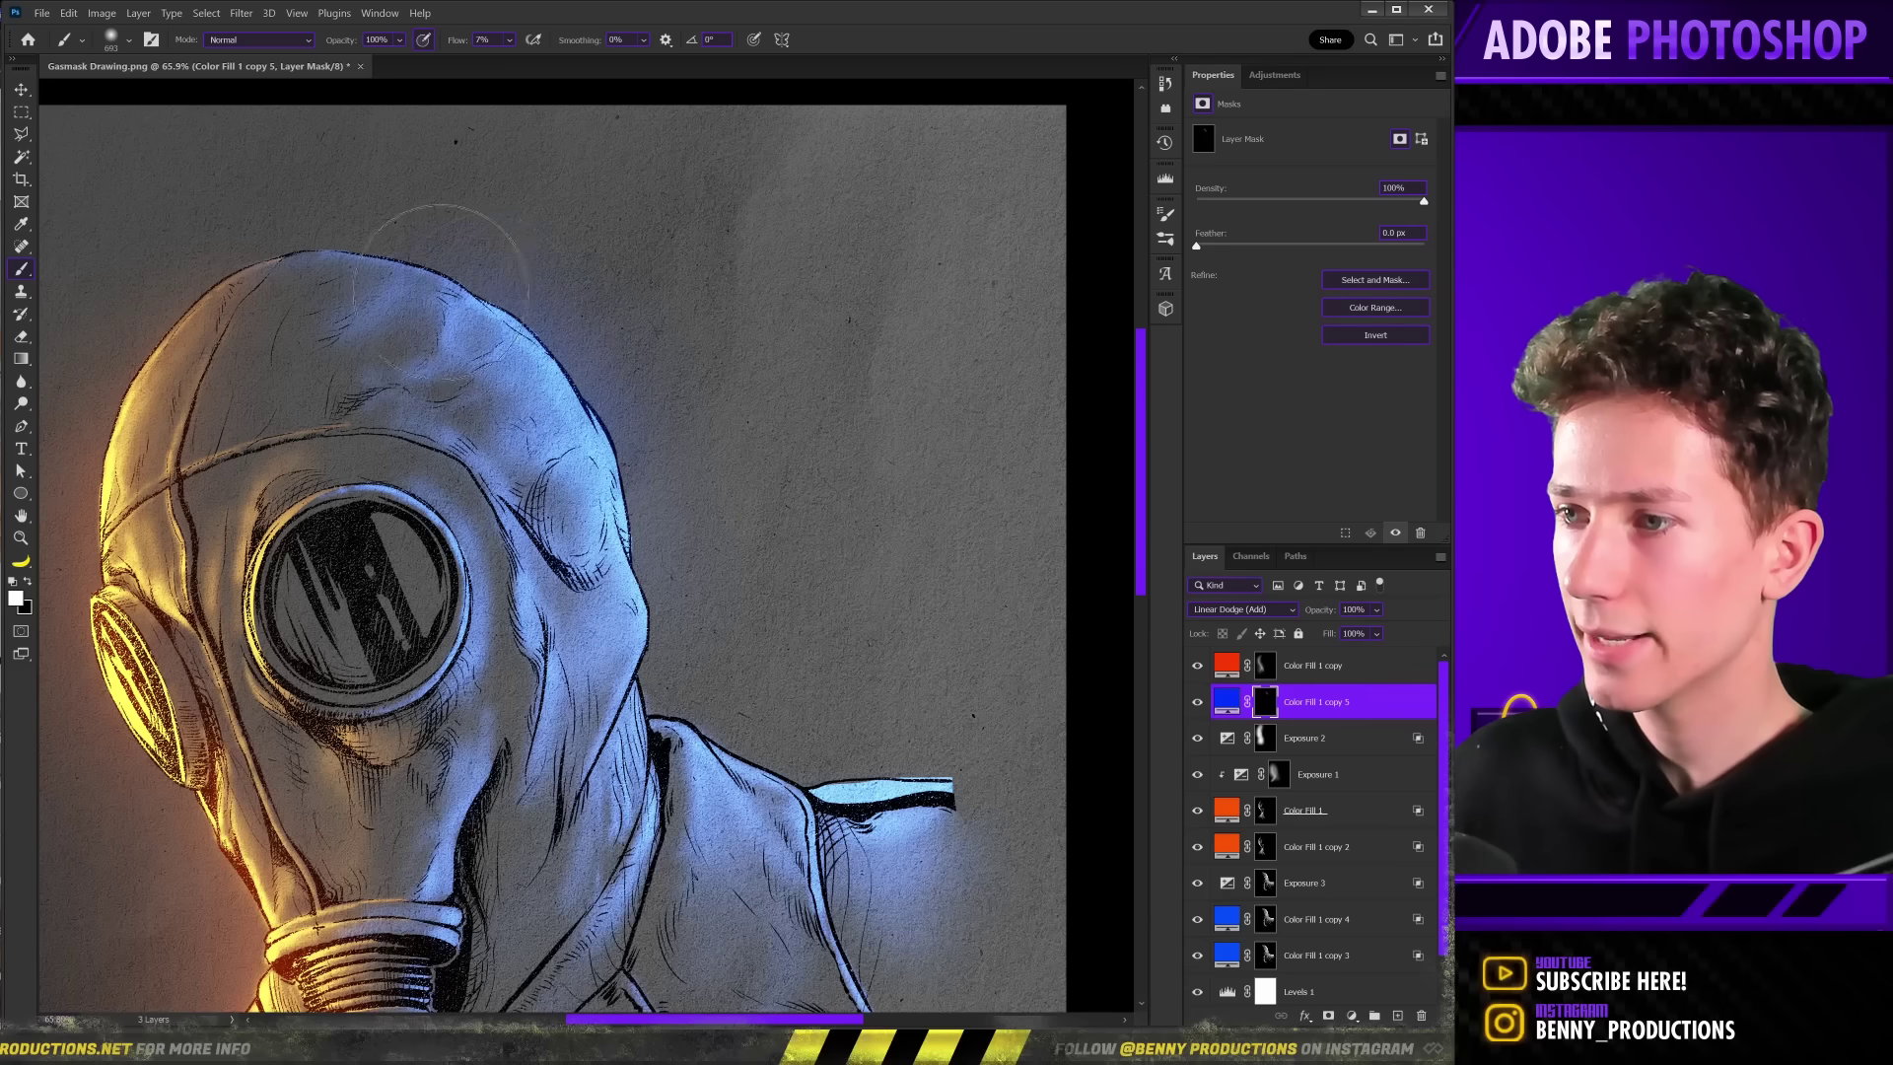
{"action": "left_click_drag", "start_coordinate": [493, 295], "coordinate": [552, 338]}
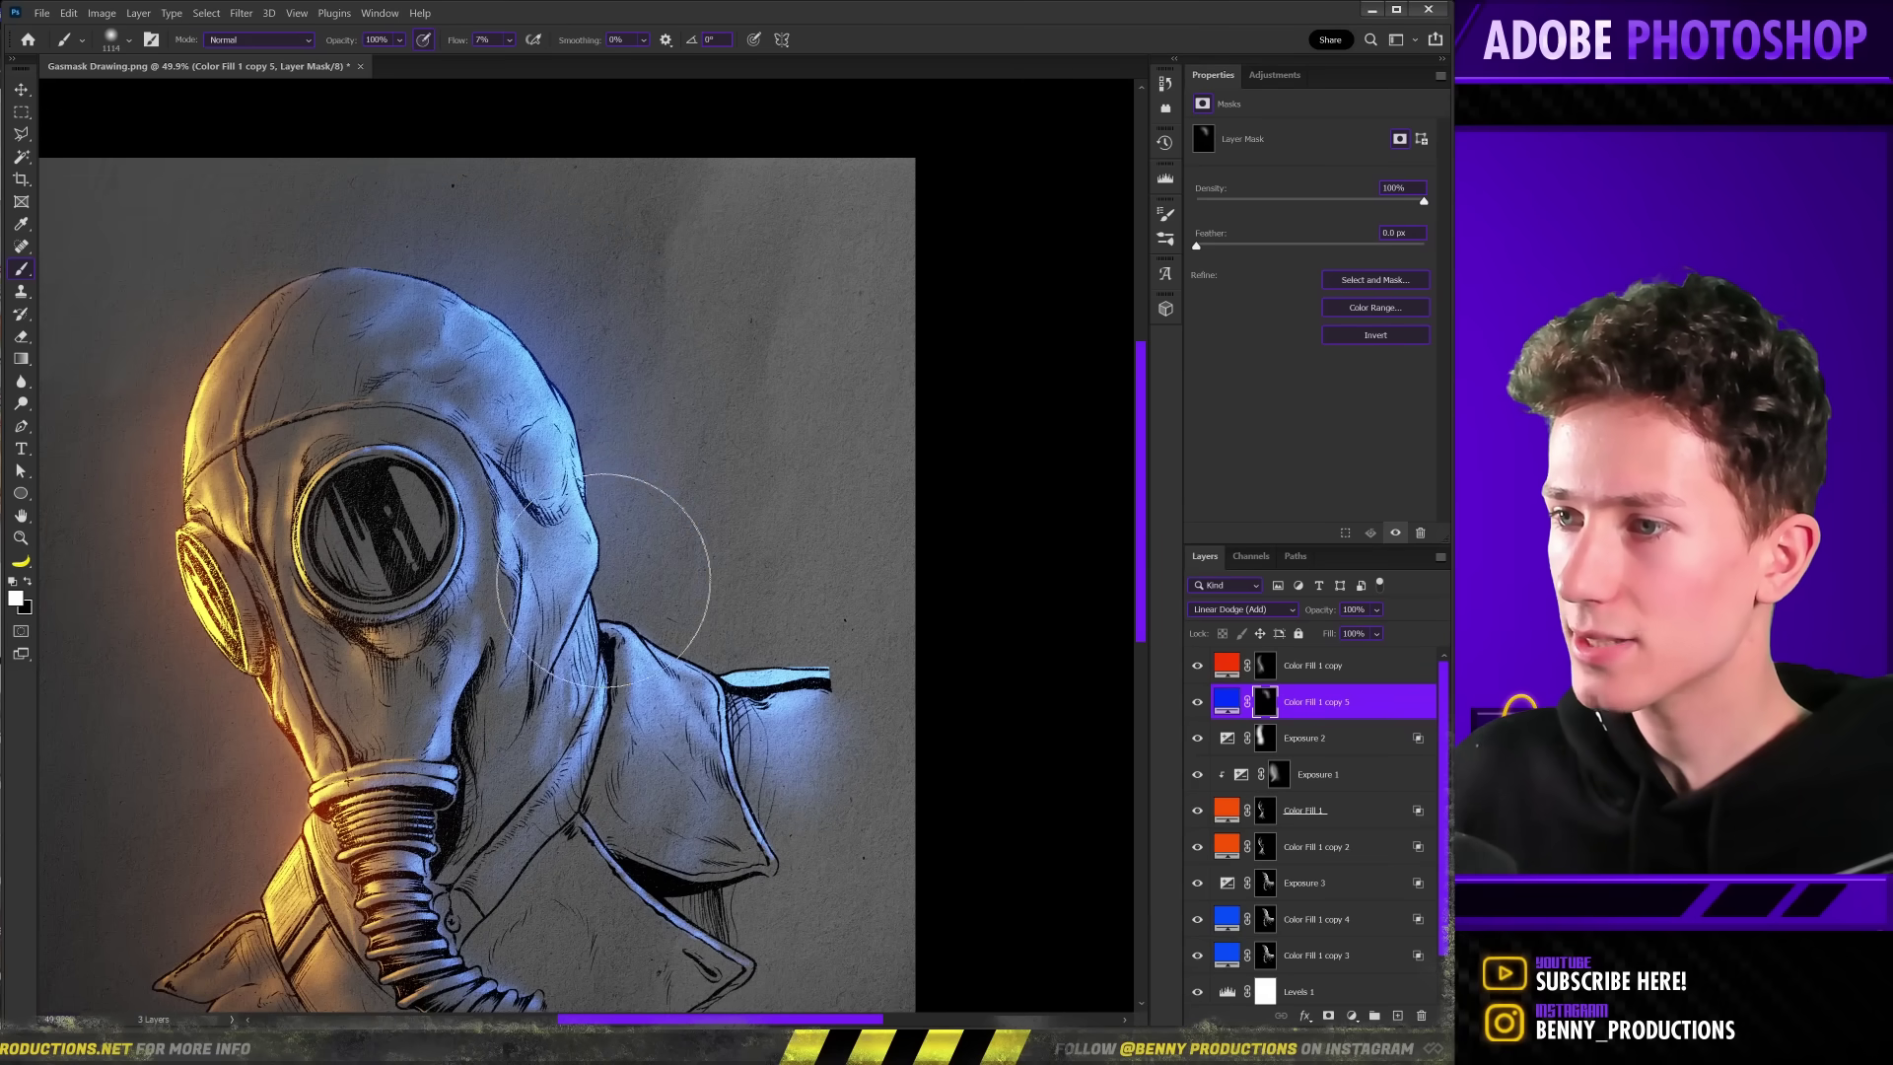
{"action": "left_click_drag", "start_coordinate": [680, 441], "coordinate": [490, 342]}
{"action": "left_click_drag", "start_coordinate": [594, 434], "coordinate": [562, 432]}
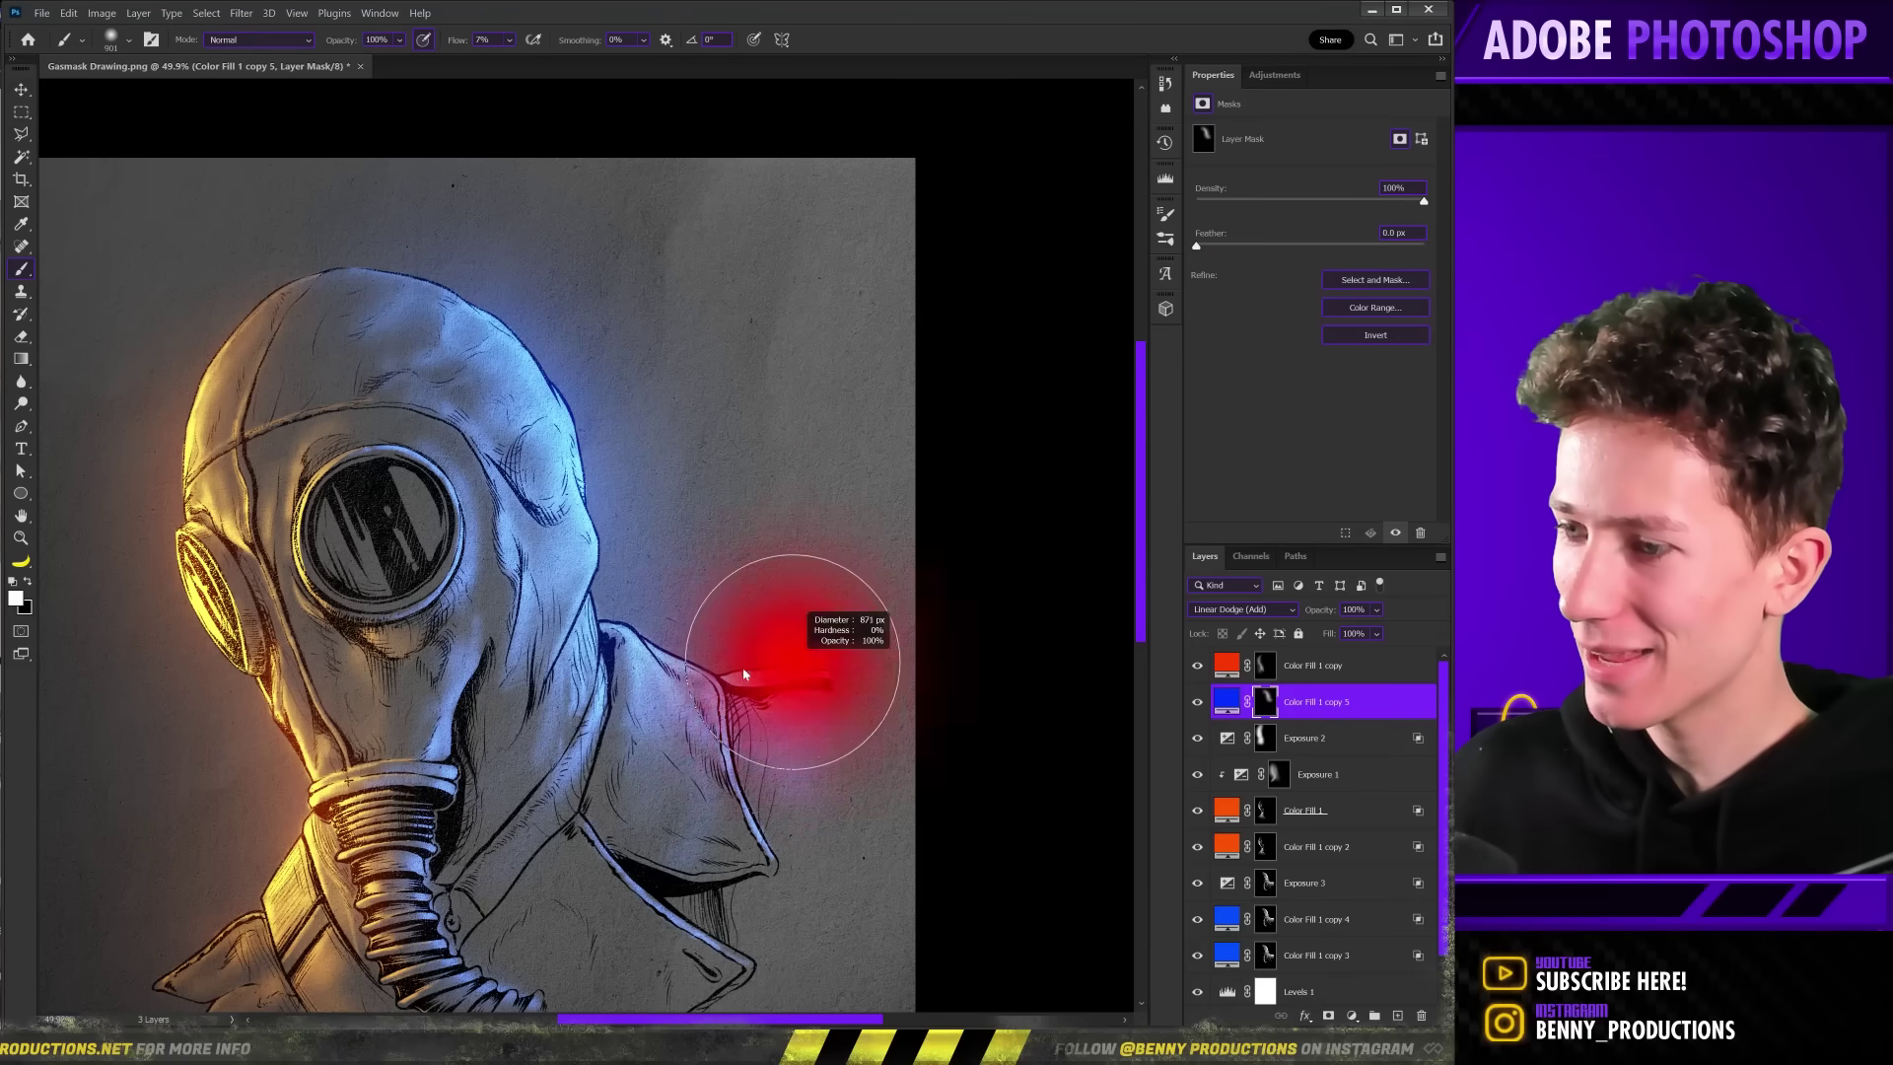
{"action": "left_click_drag", "start_coordinate": [725, 680], "coordinate": [828, 673]}
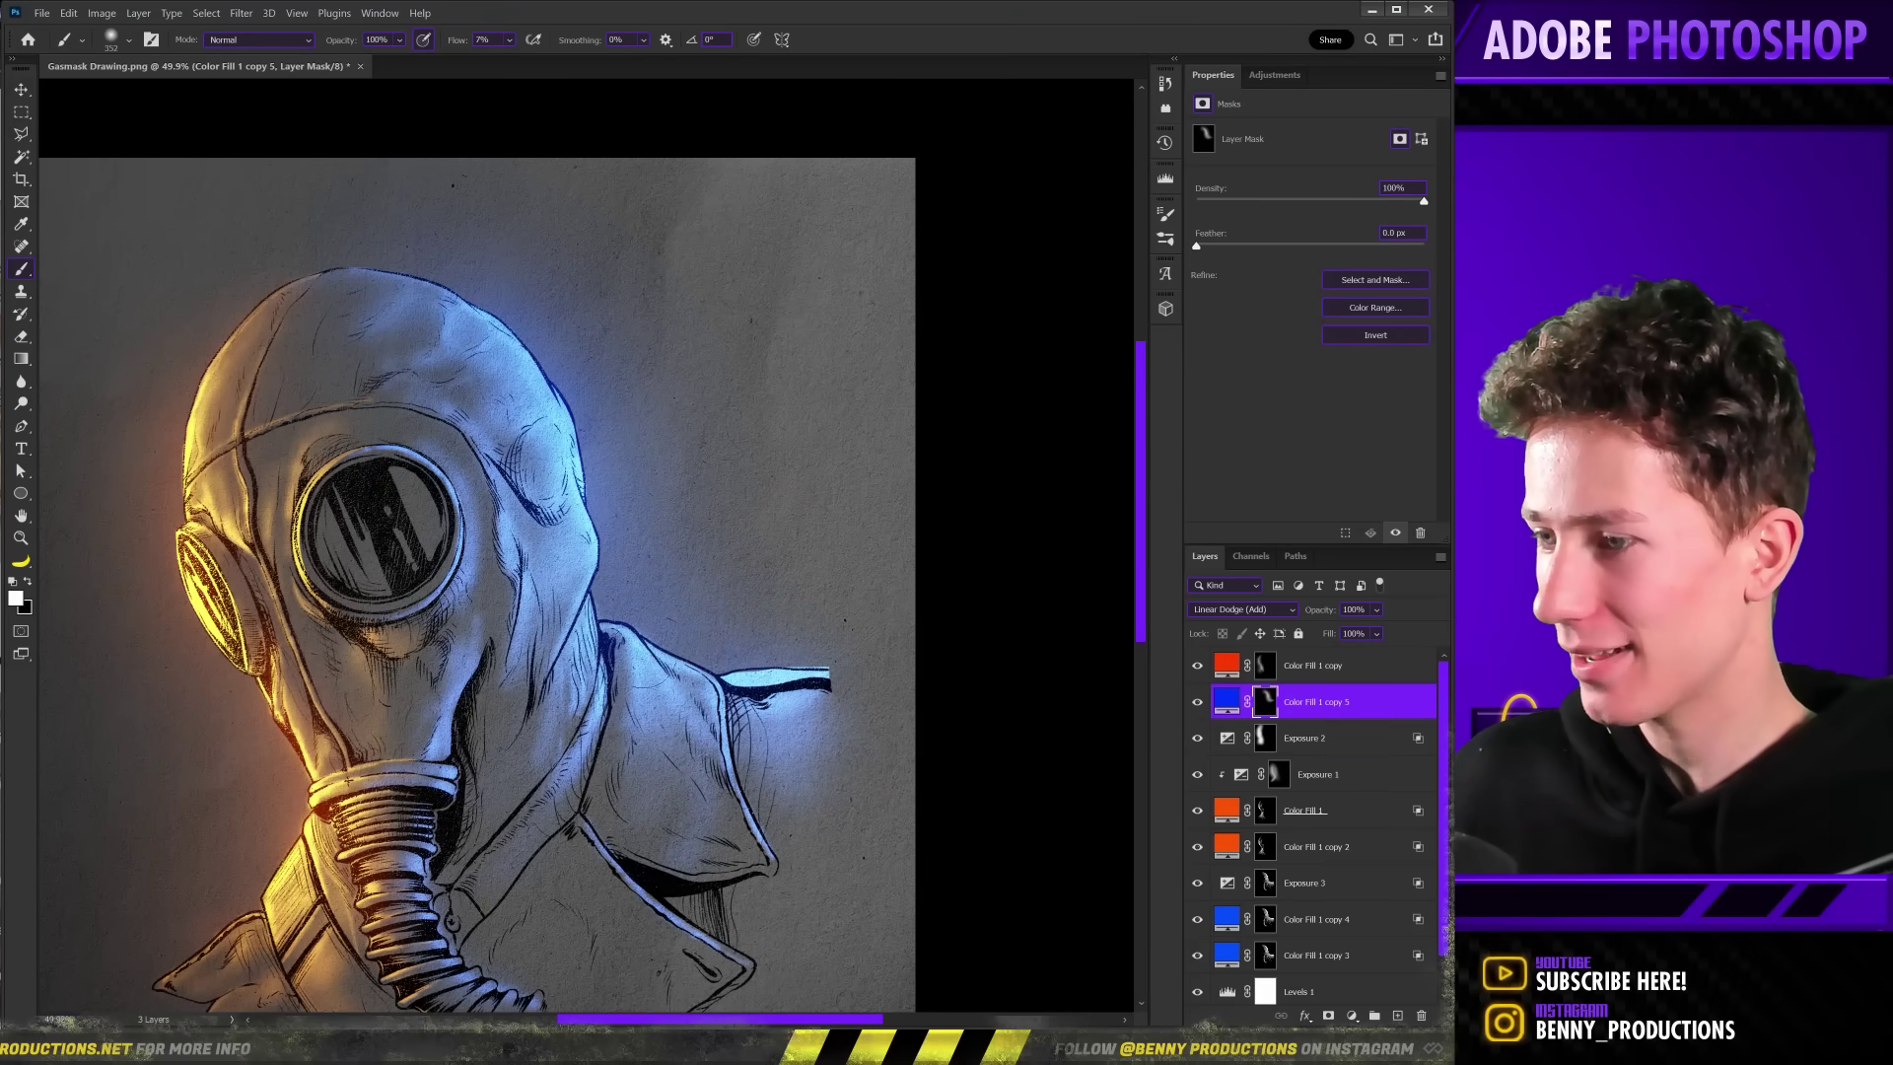
{"action": "scroll", "coordinate": [661, 538], "scroll_direction": "down", "scroll_amount": 3}
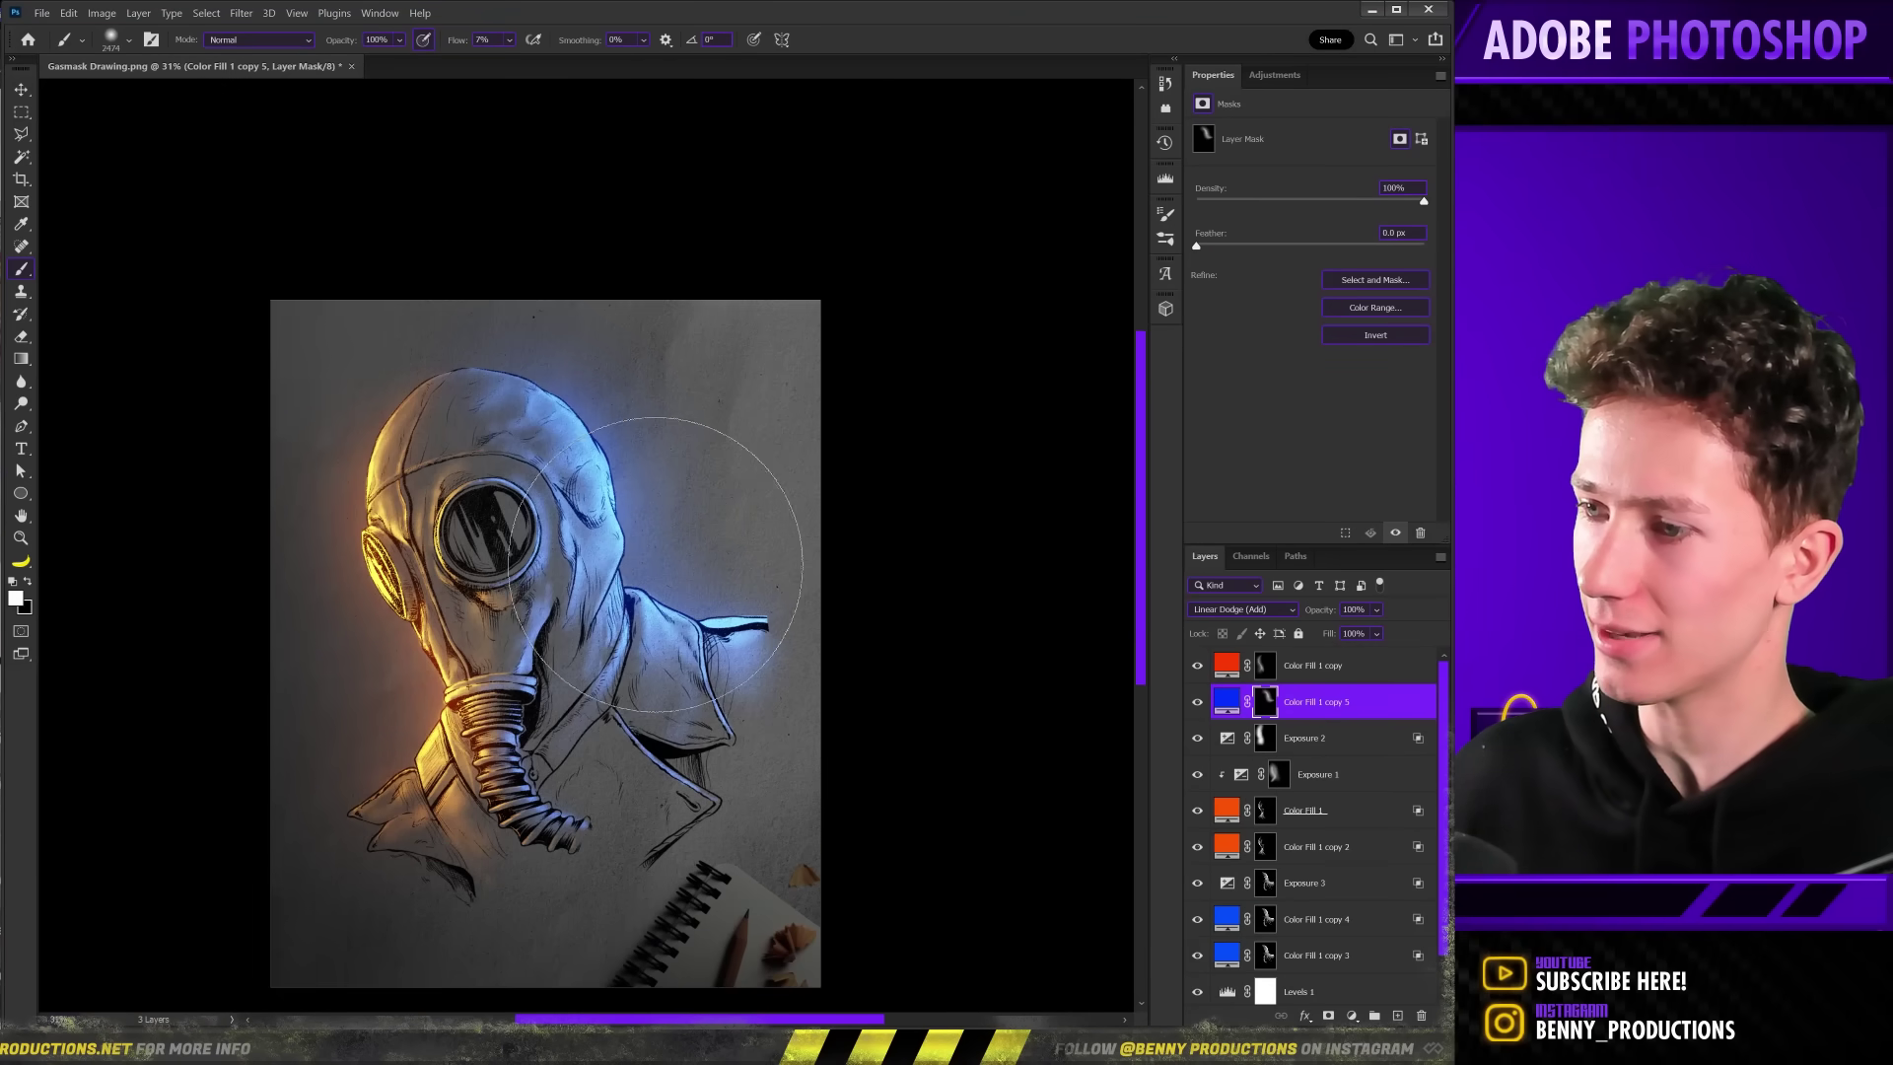
{"action": "scroll", "coordinate": [585, 421], "scroll_direction": "down", "scroll_amount": 2}
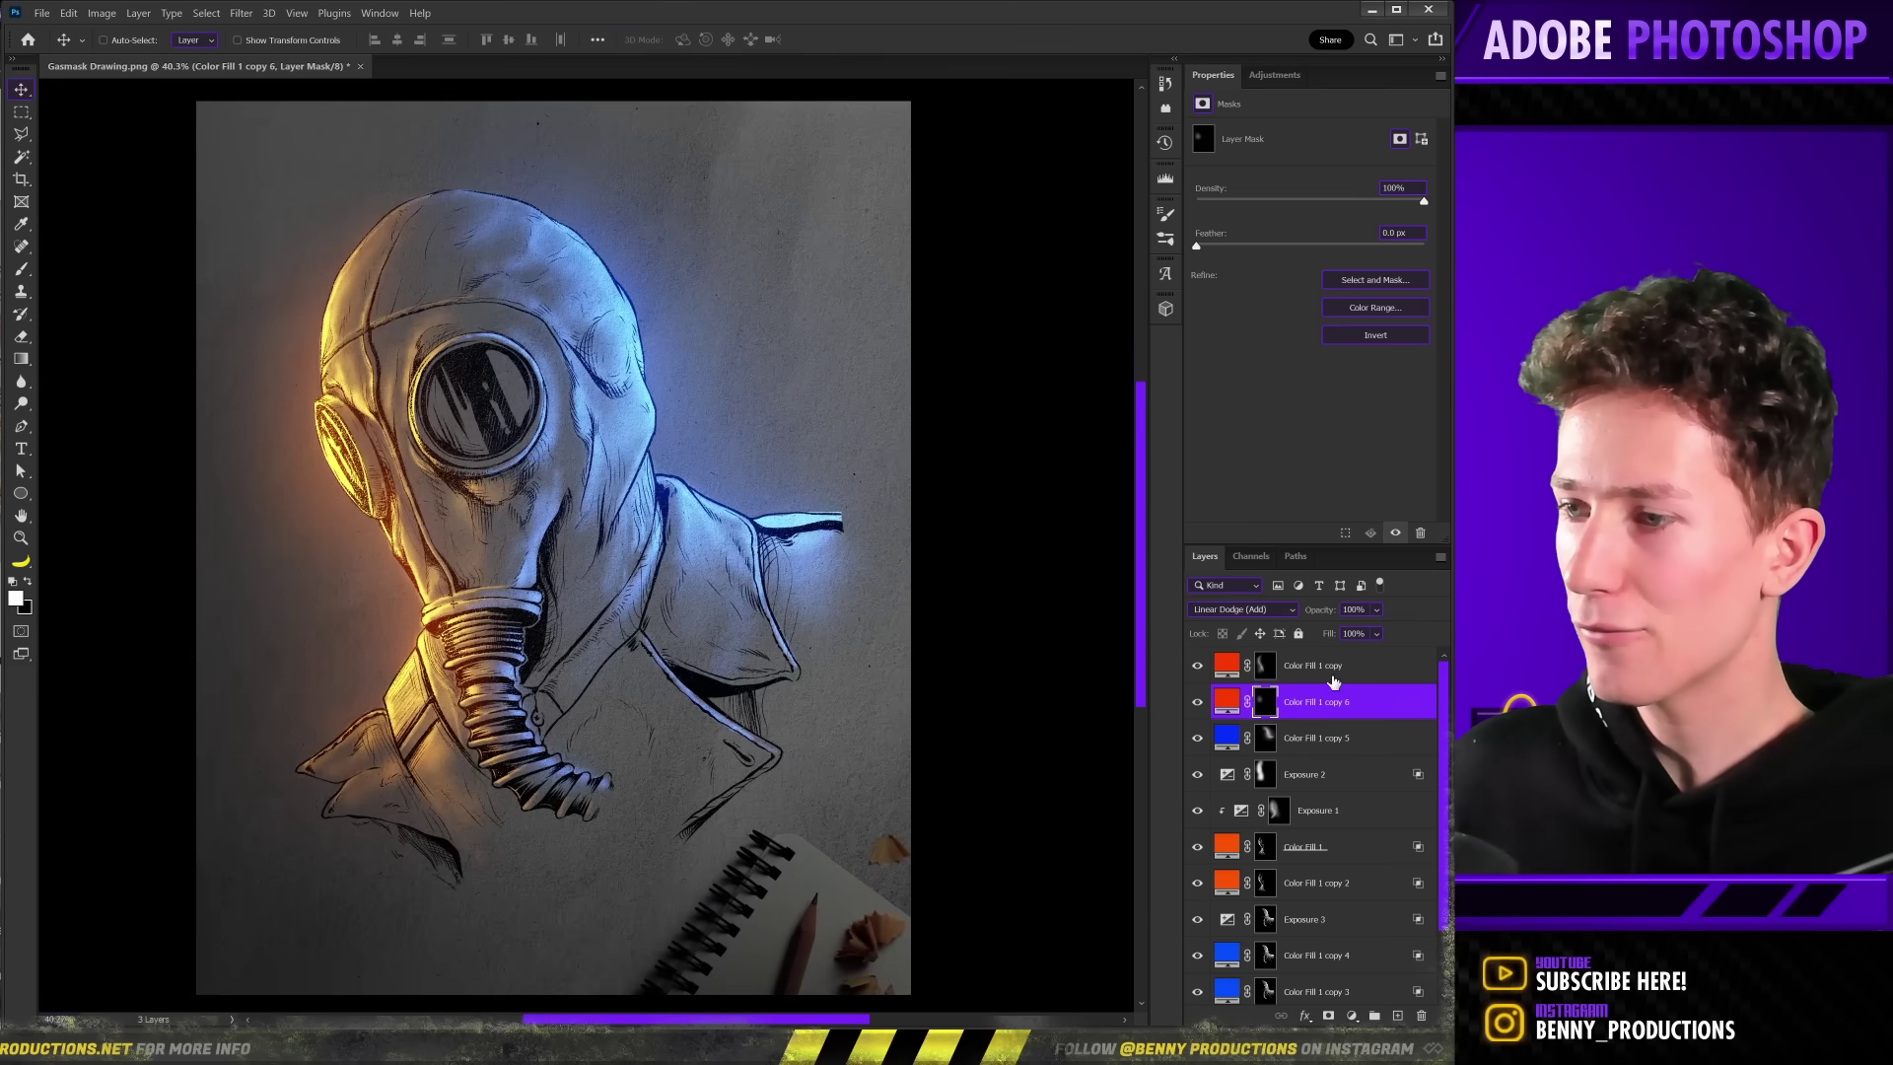
Stamp all visible layers of the gas mask drawing into a new layer above the top colour fill.
{"action": "left_click", "coordinate": [1355, 676]}
{"action": "key", "text": "ctrl+shift+alt+e"}
{"action": "right_click", "coordinate": [1353, 673]}
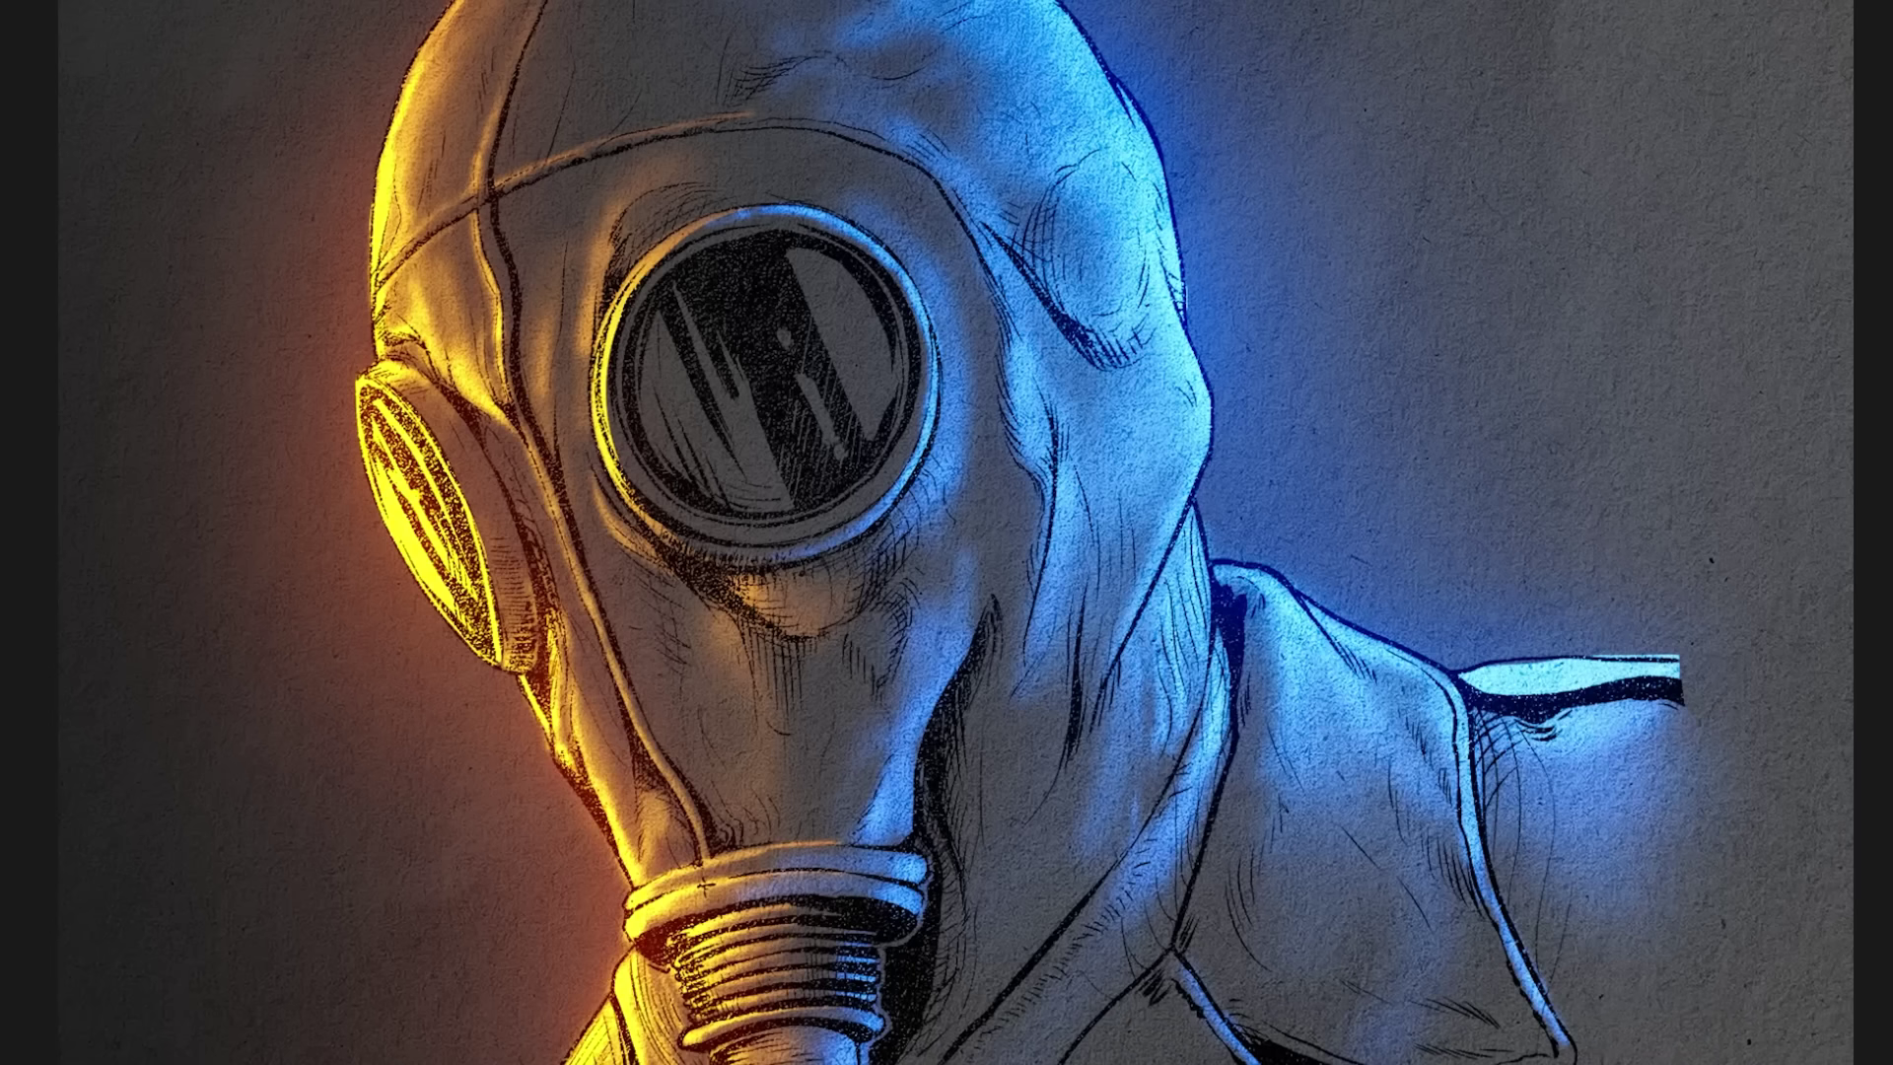
{"action": "left_click_drag", "start_coordinate": [756, 579], "coordinate": [1026, 447]}
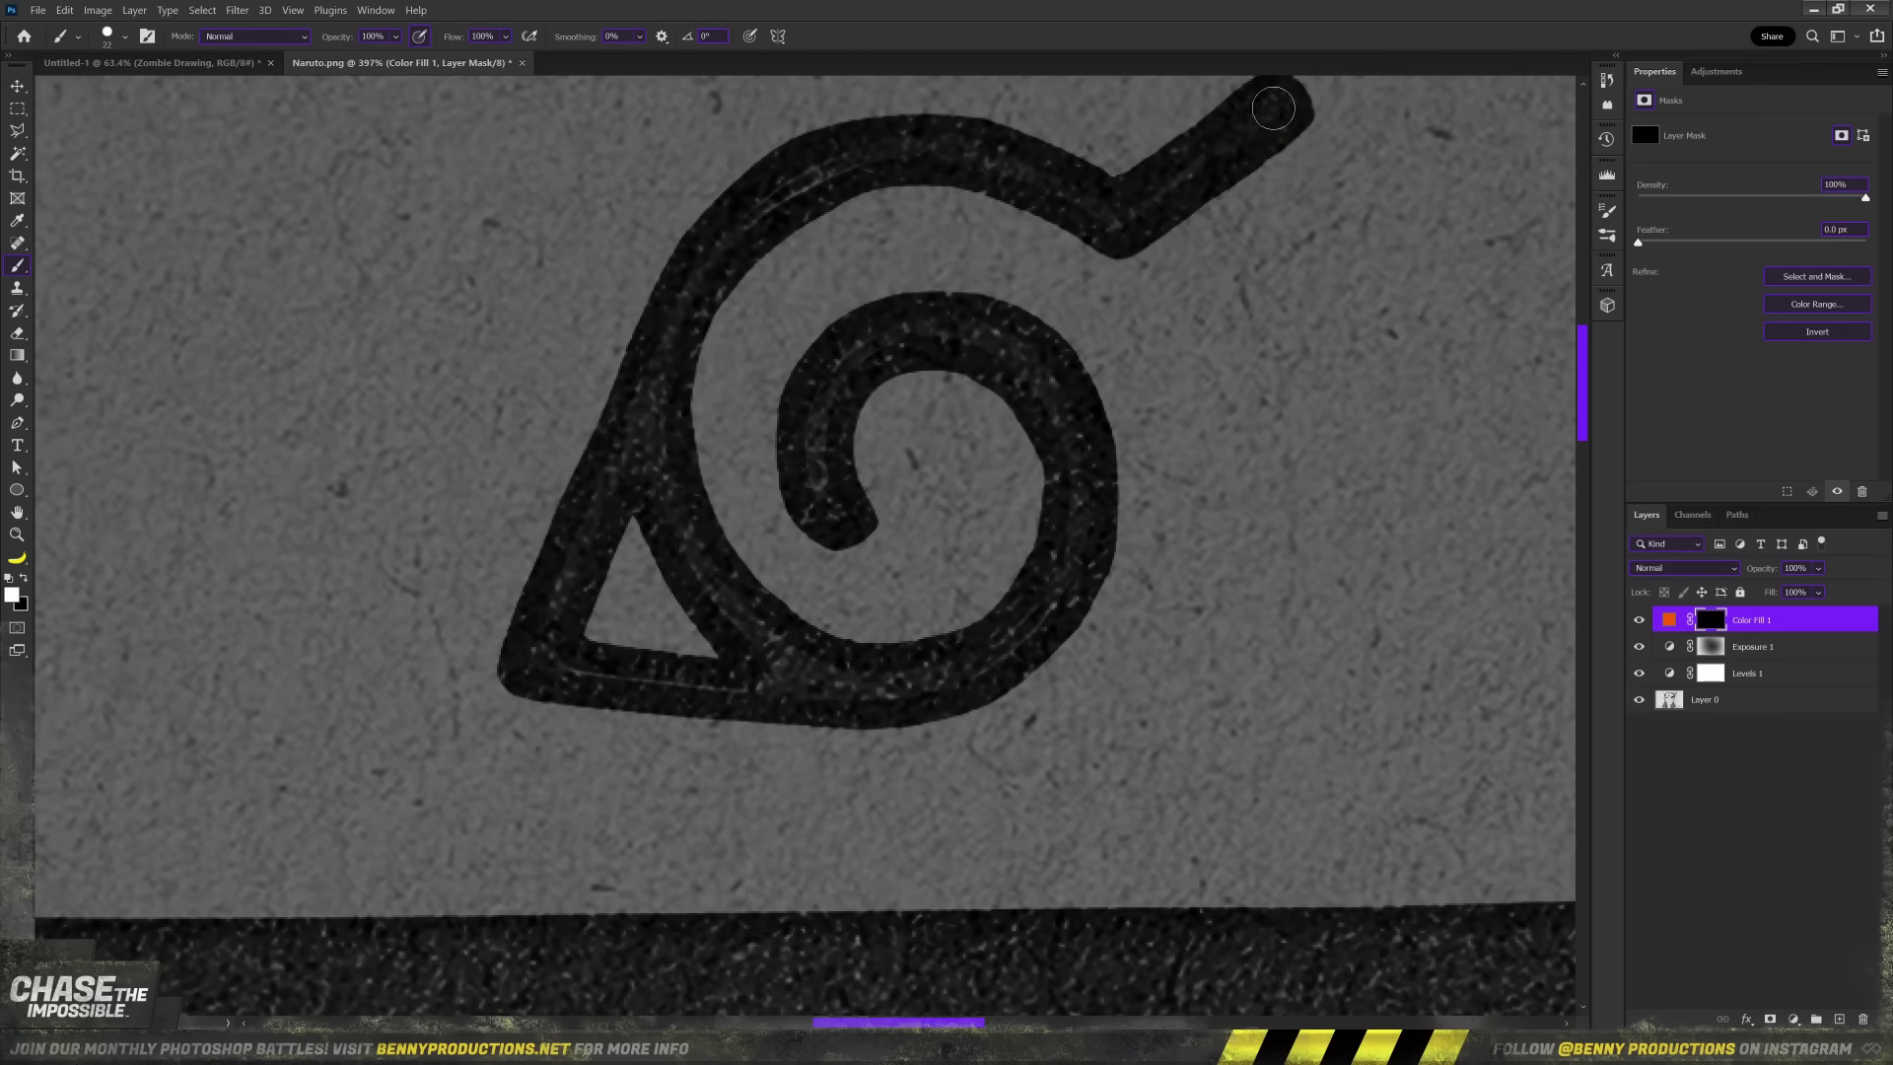
In the Naruto drawing, trace the headband symbol in orange on the fill's mask and light it with a second, Linear Dodge orange fill.
{"action": "left_click_drag", "start_coordinate": [1262, 113], "coordinate": [656, 375]}
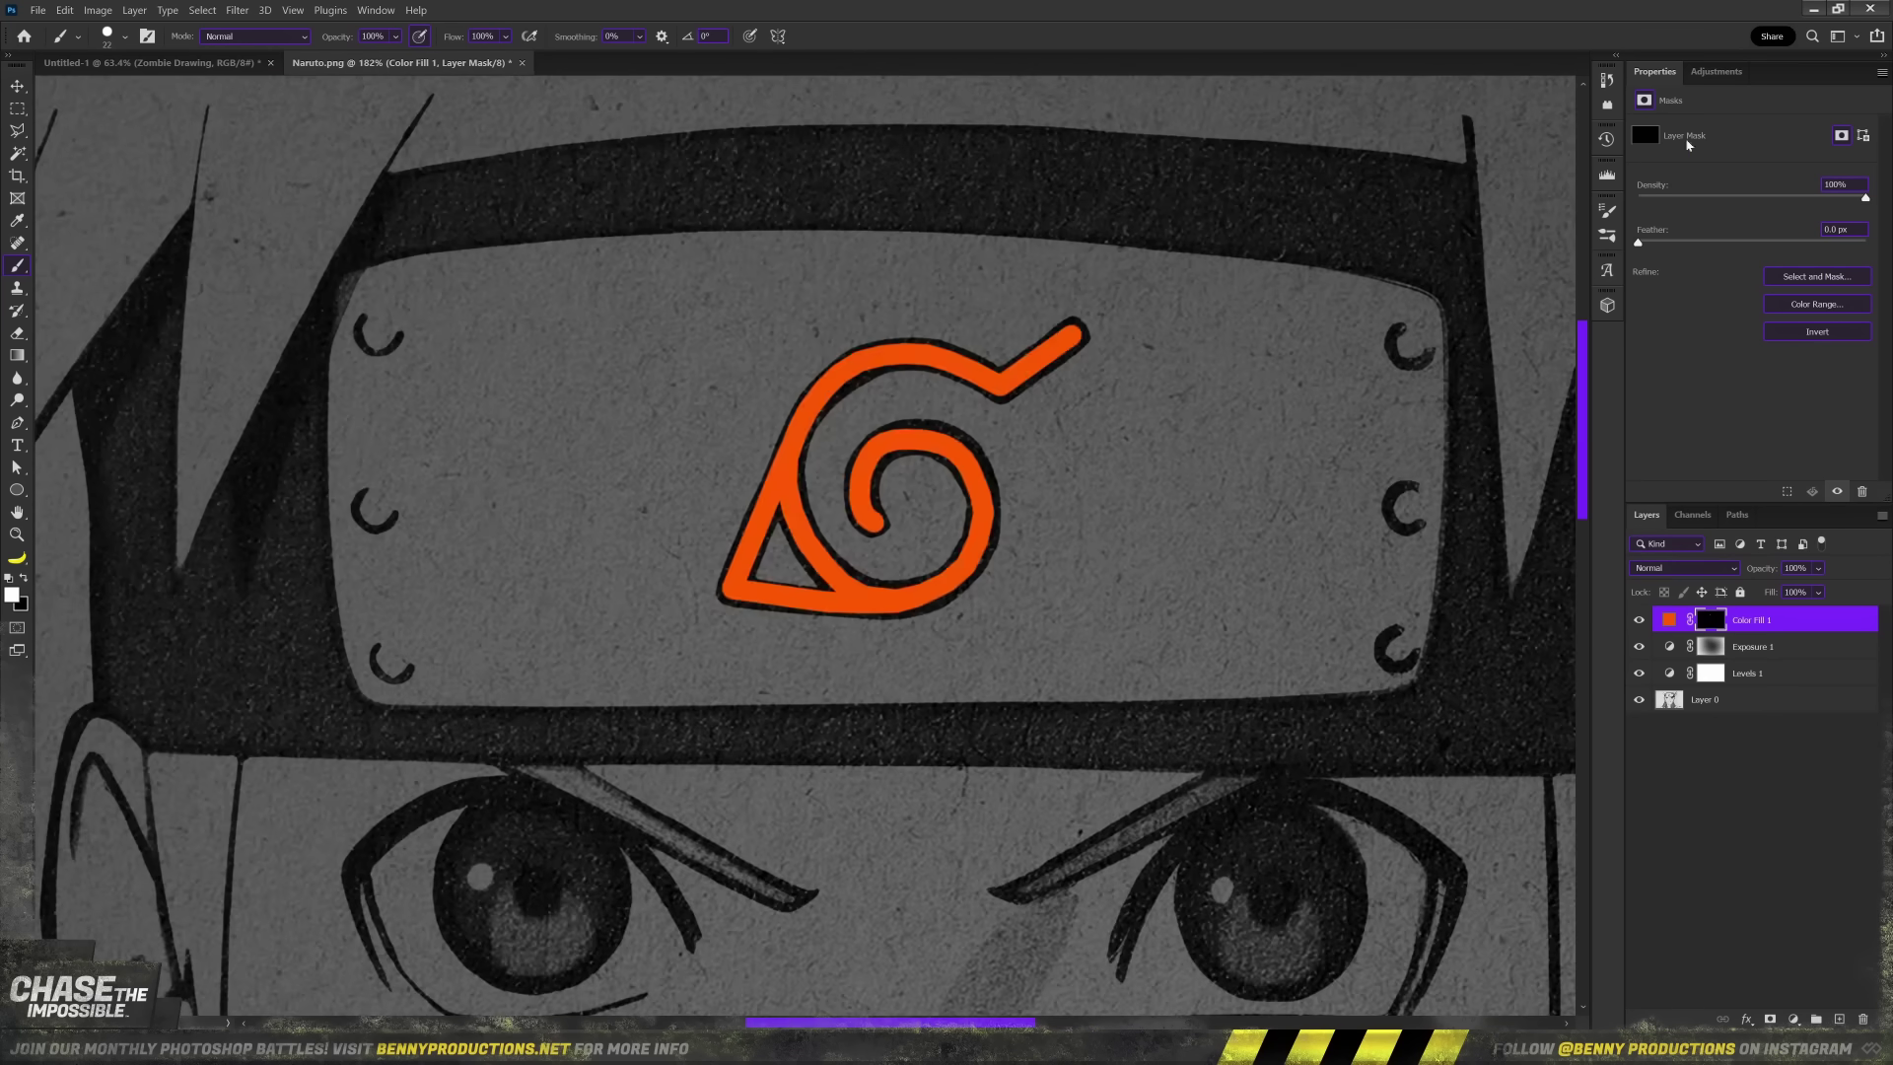
{"action": "left_click", "coordinate": [1627, 192]}
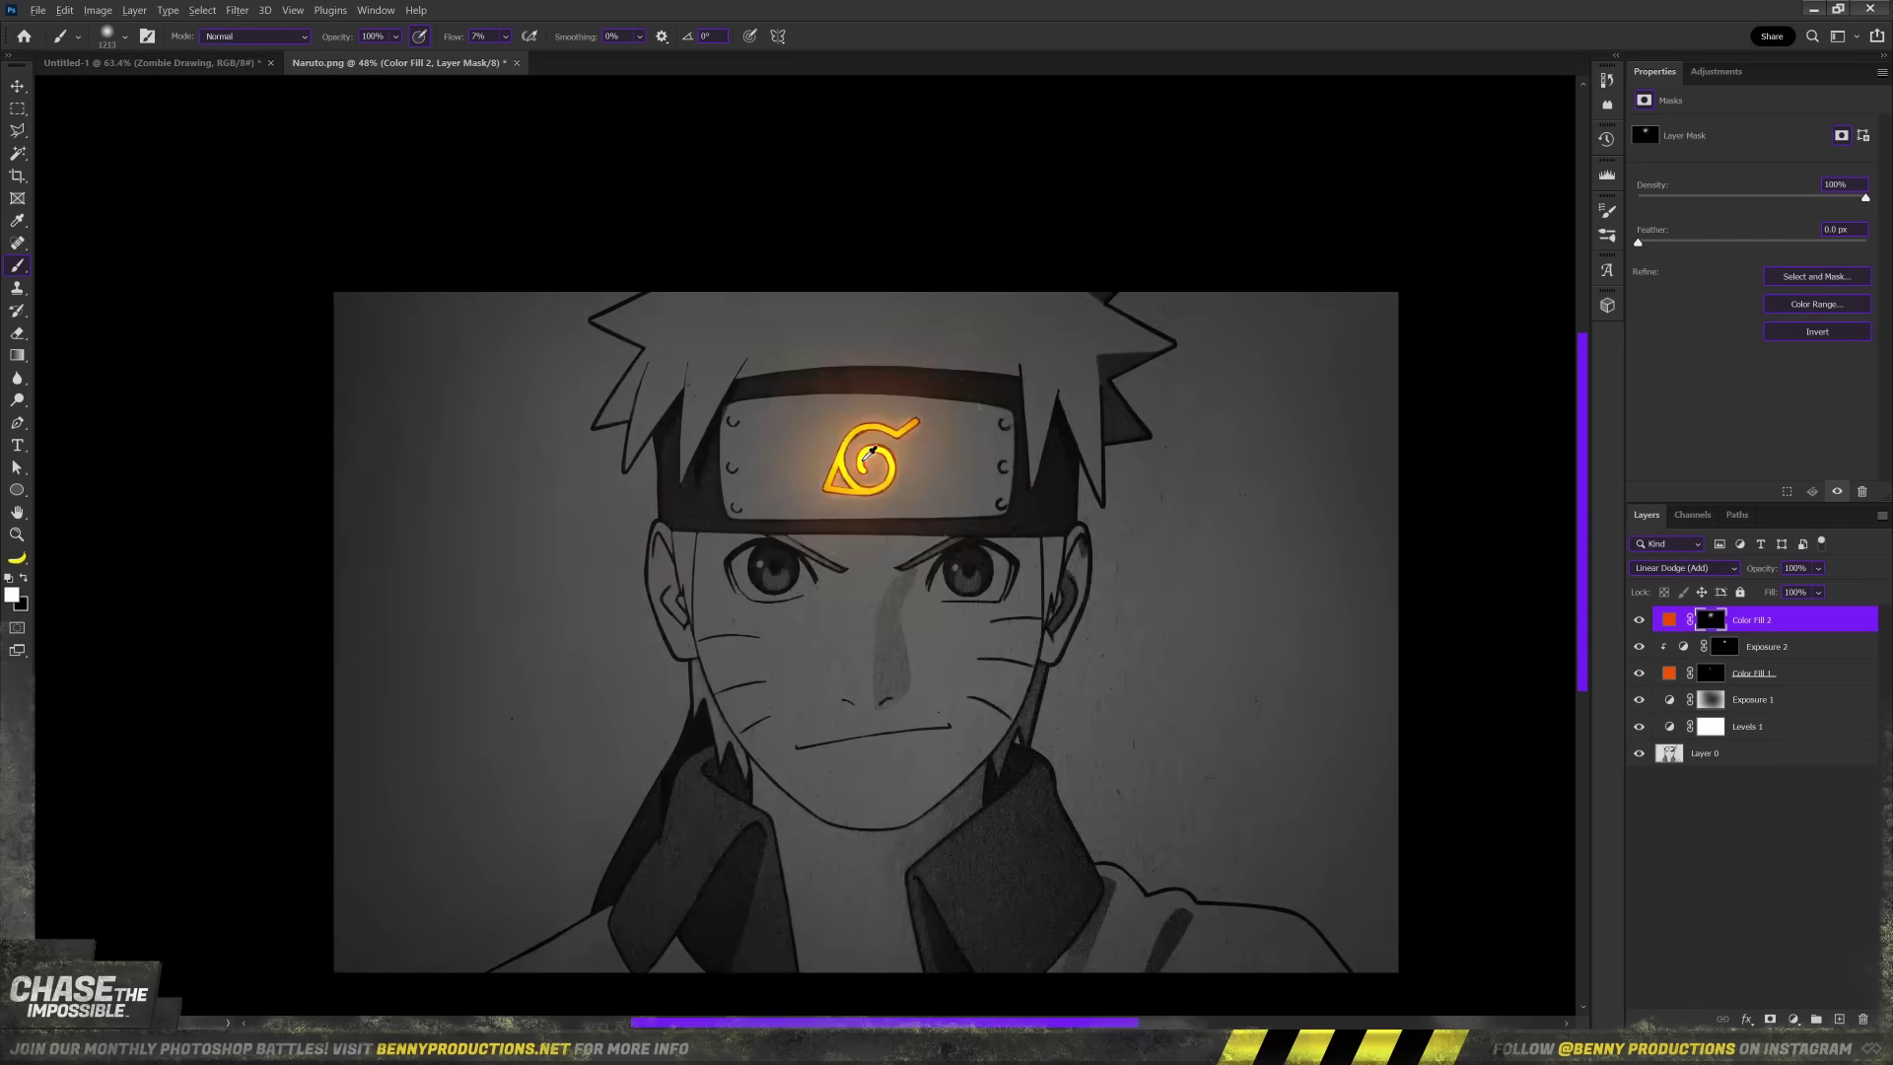
{"action": "scroll", "coordinate": [760, 697], "scroll_direction": "up", "scroll_amount": 5}
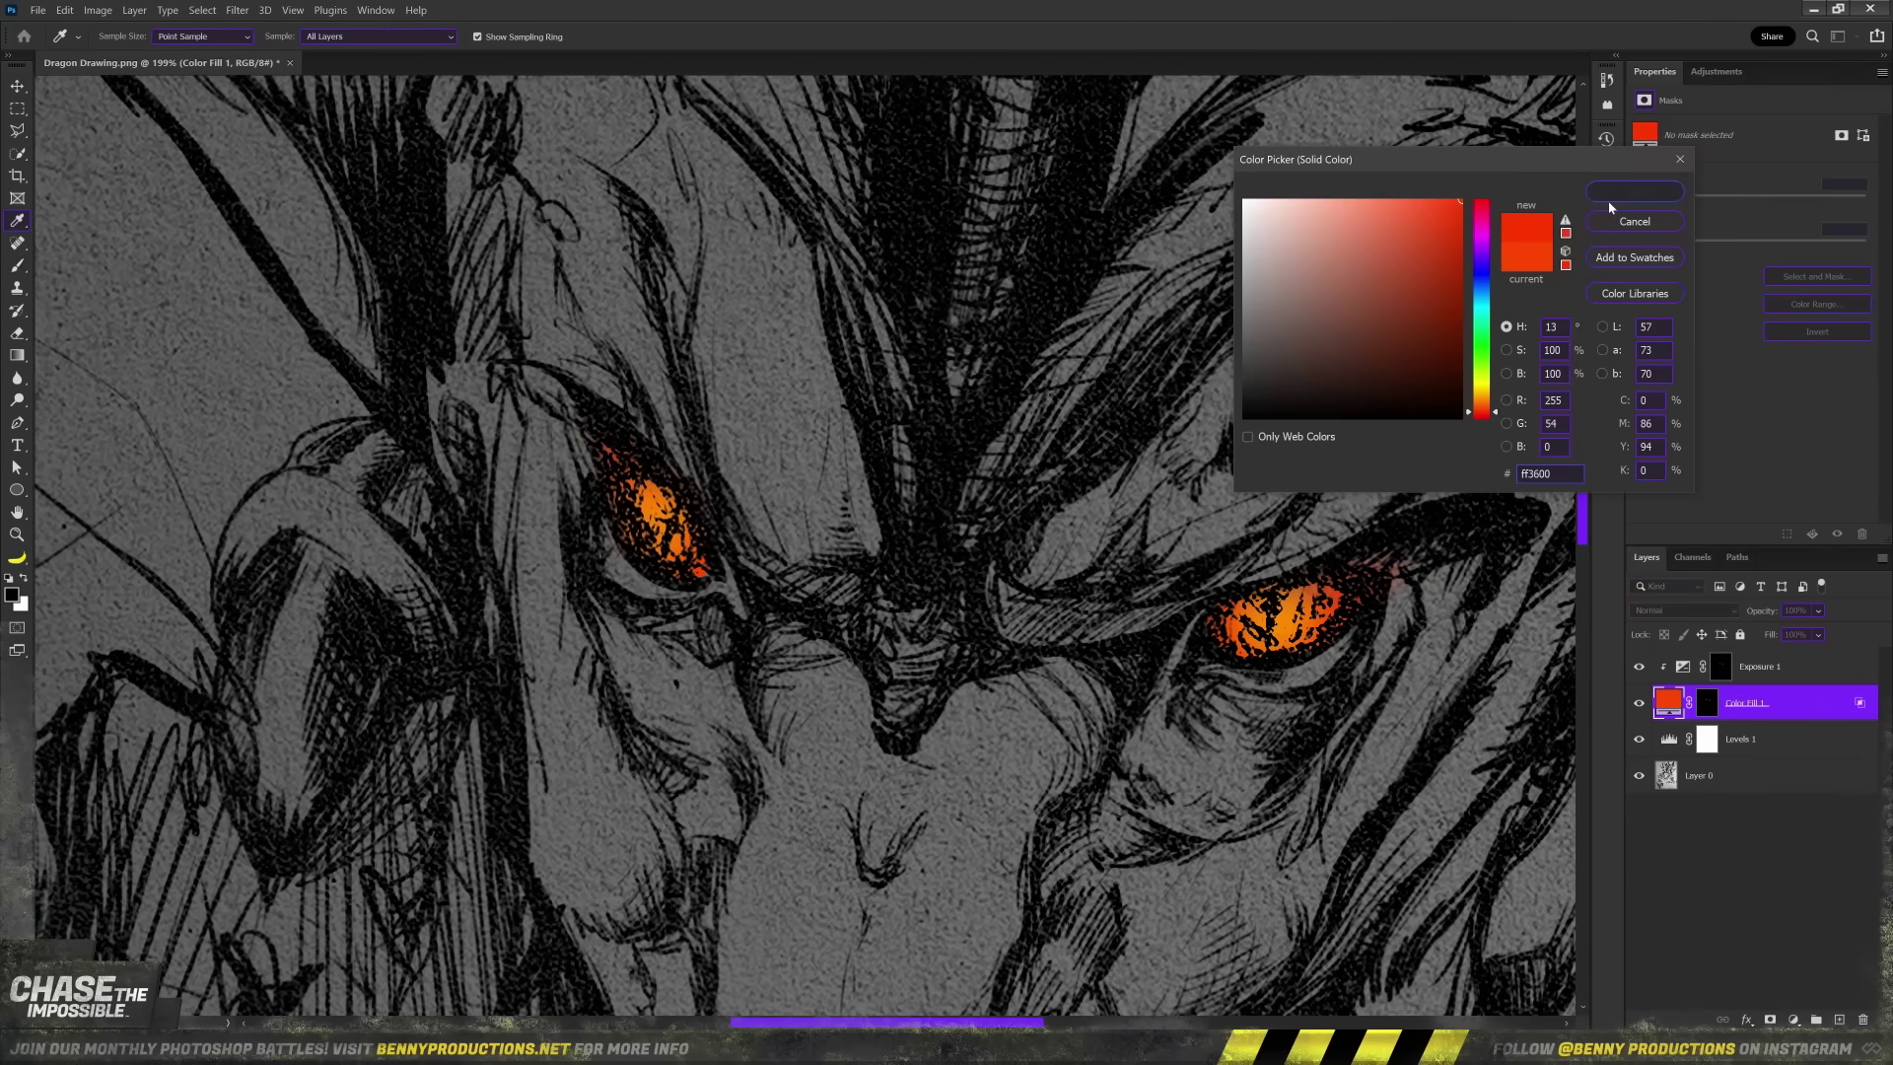
In the dragon drawing, set the eye fill's colour to ff3600 and duplicate it with a black mask as a Linear Dodge fill.
{"action": "left_click", "coordinate": [1818, 266]}
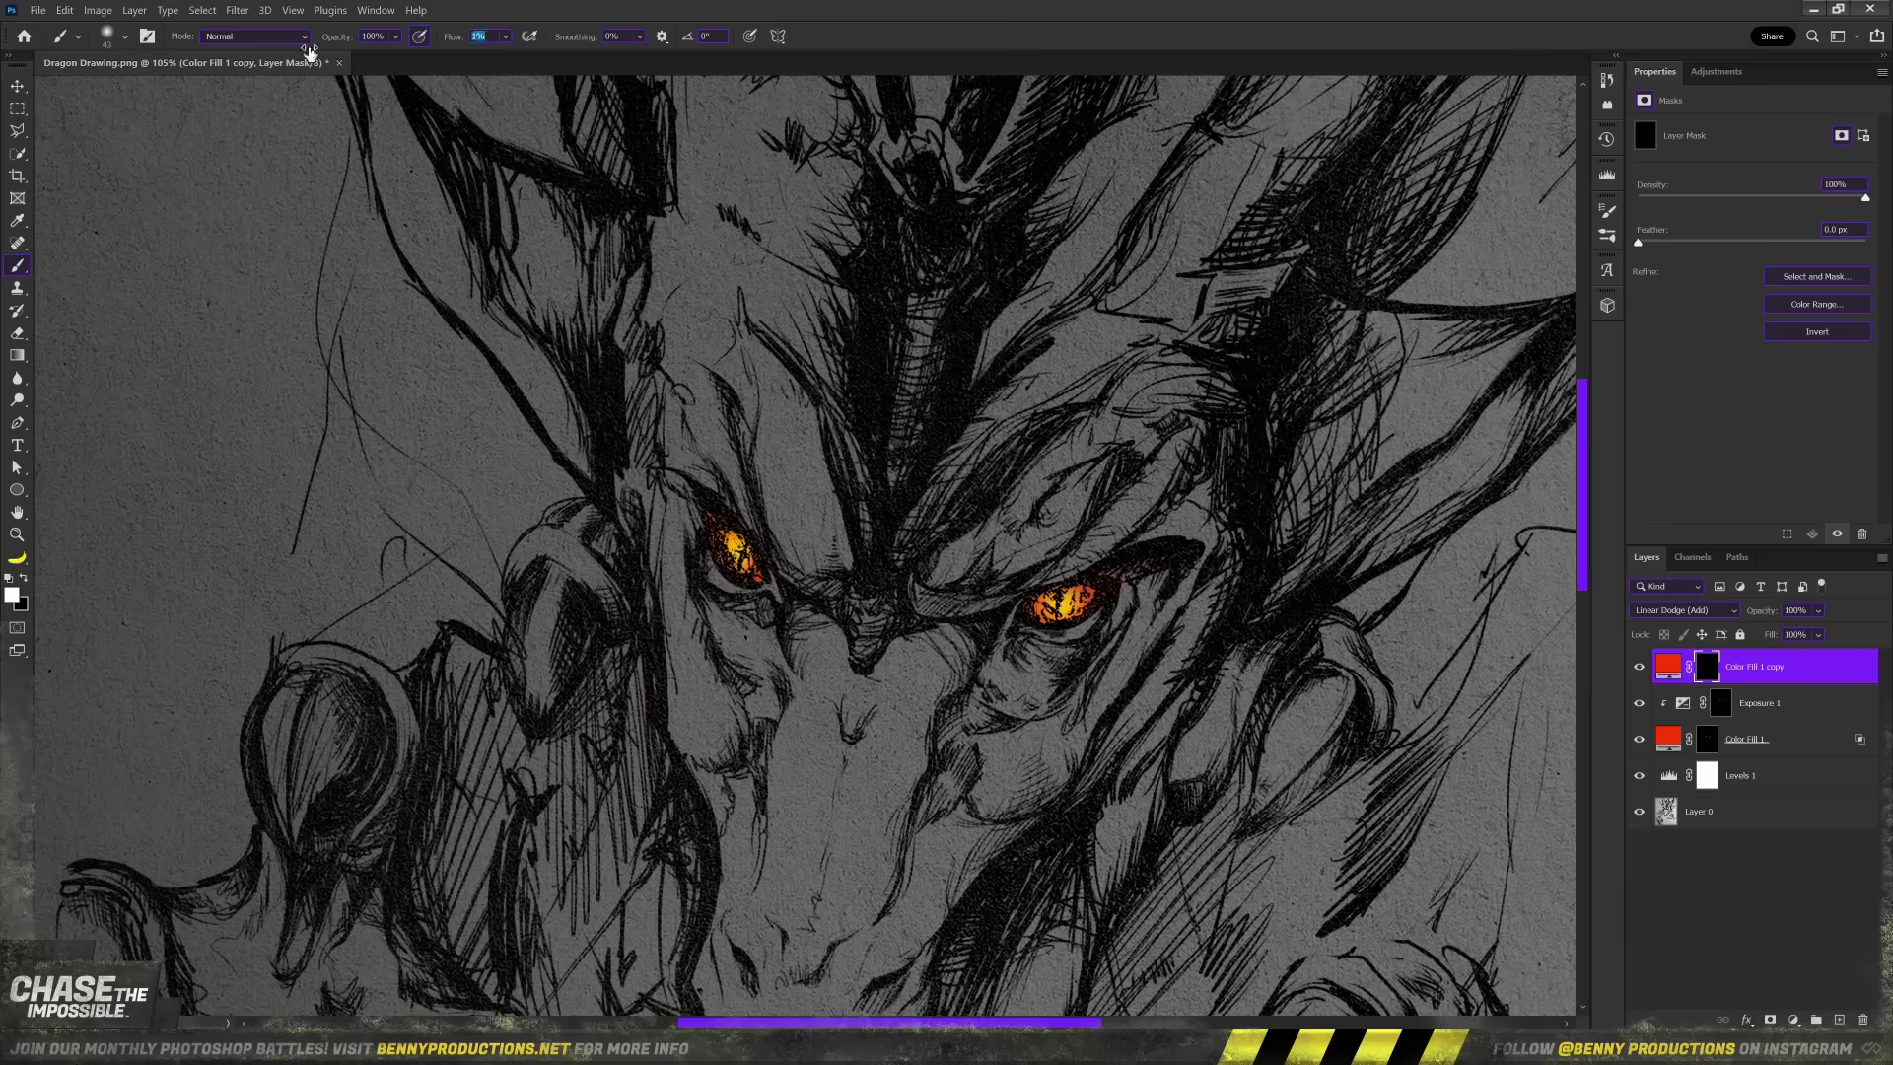
{"action": "scroll", "coordinate": [962, 574], "scroll_direction": "down", "scroll_amount": 3}
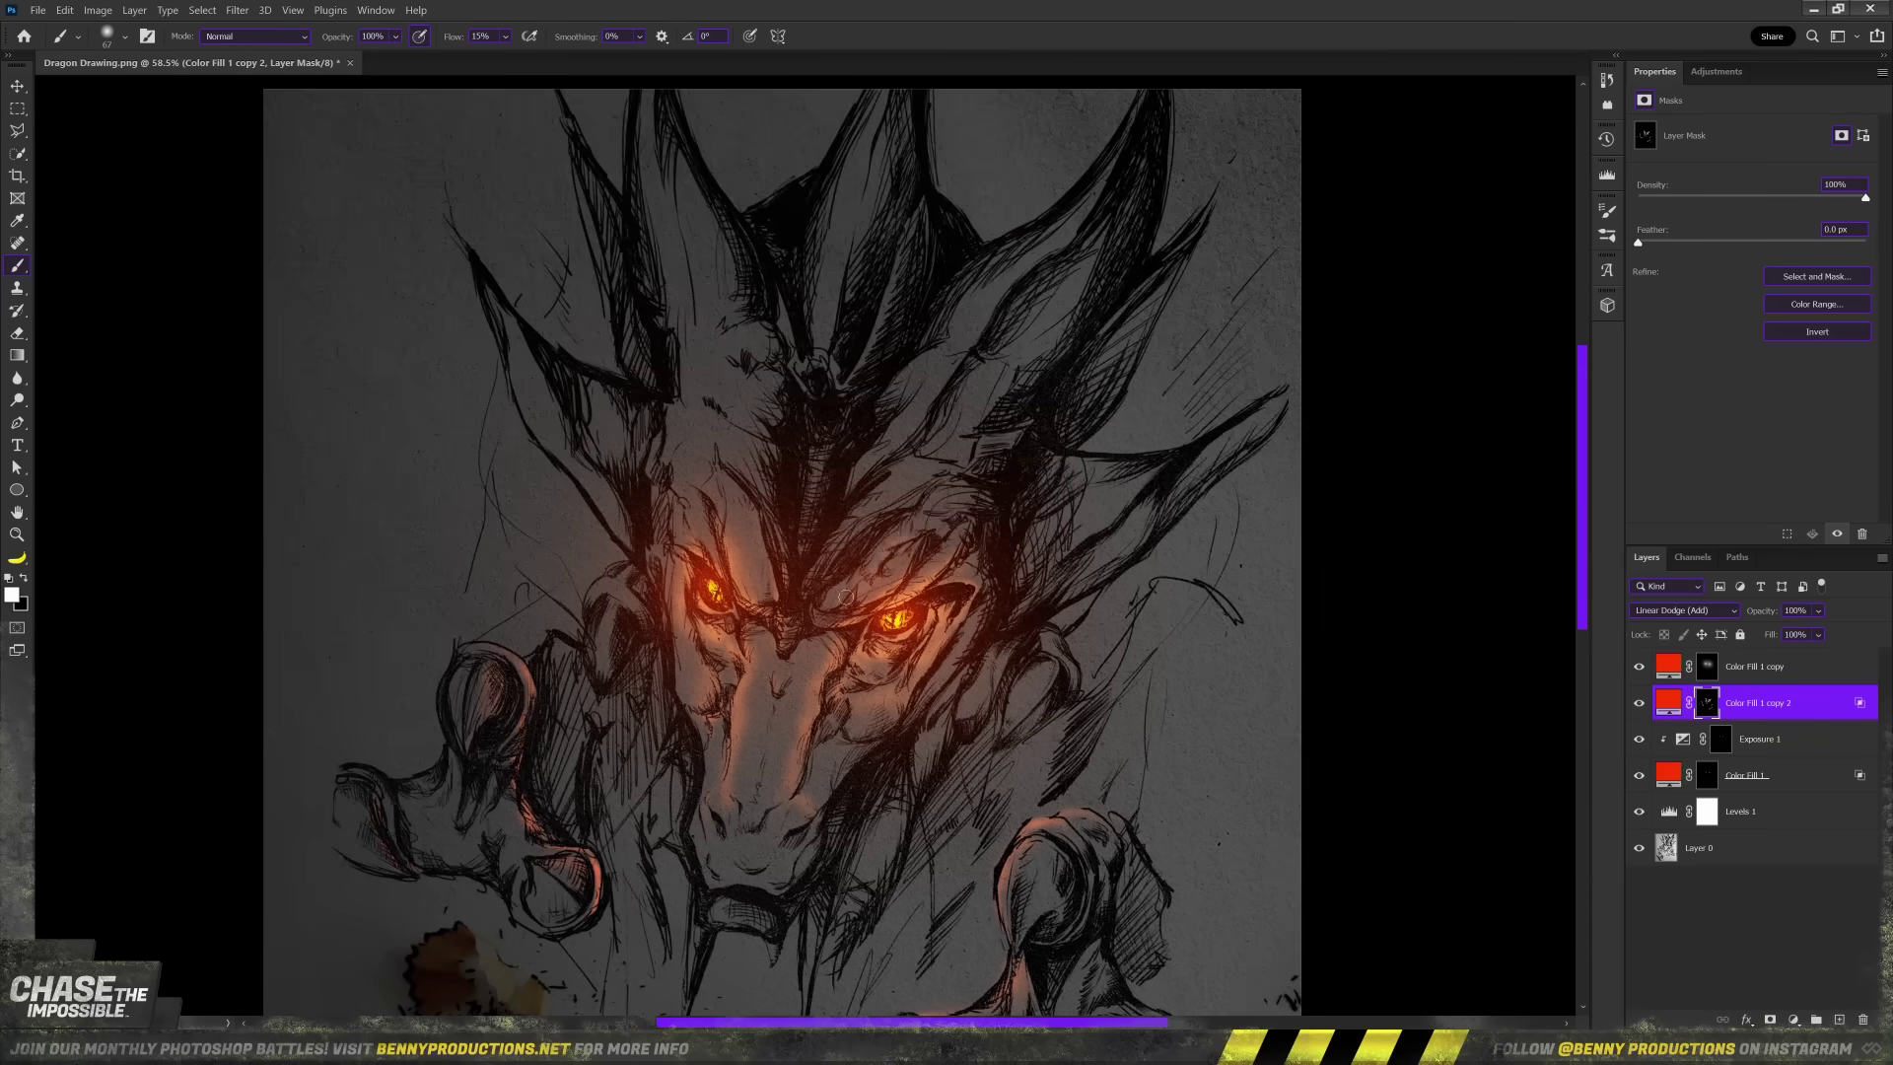
Paint the dragon's two large horns red on another fill copy's mask and build up their glow with Linear Dodge copies.
{"action": "left_click_drag", "start_coordinate": [788, 376], "coordinate": [741, 299]}
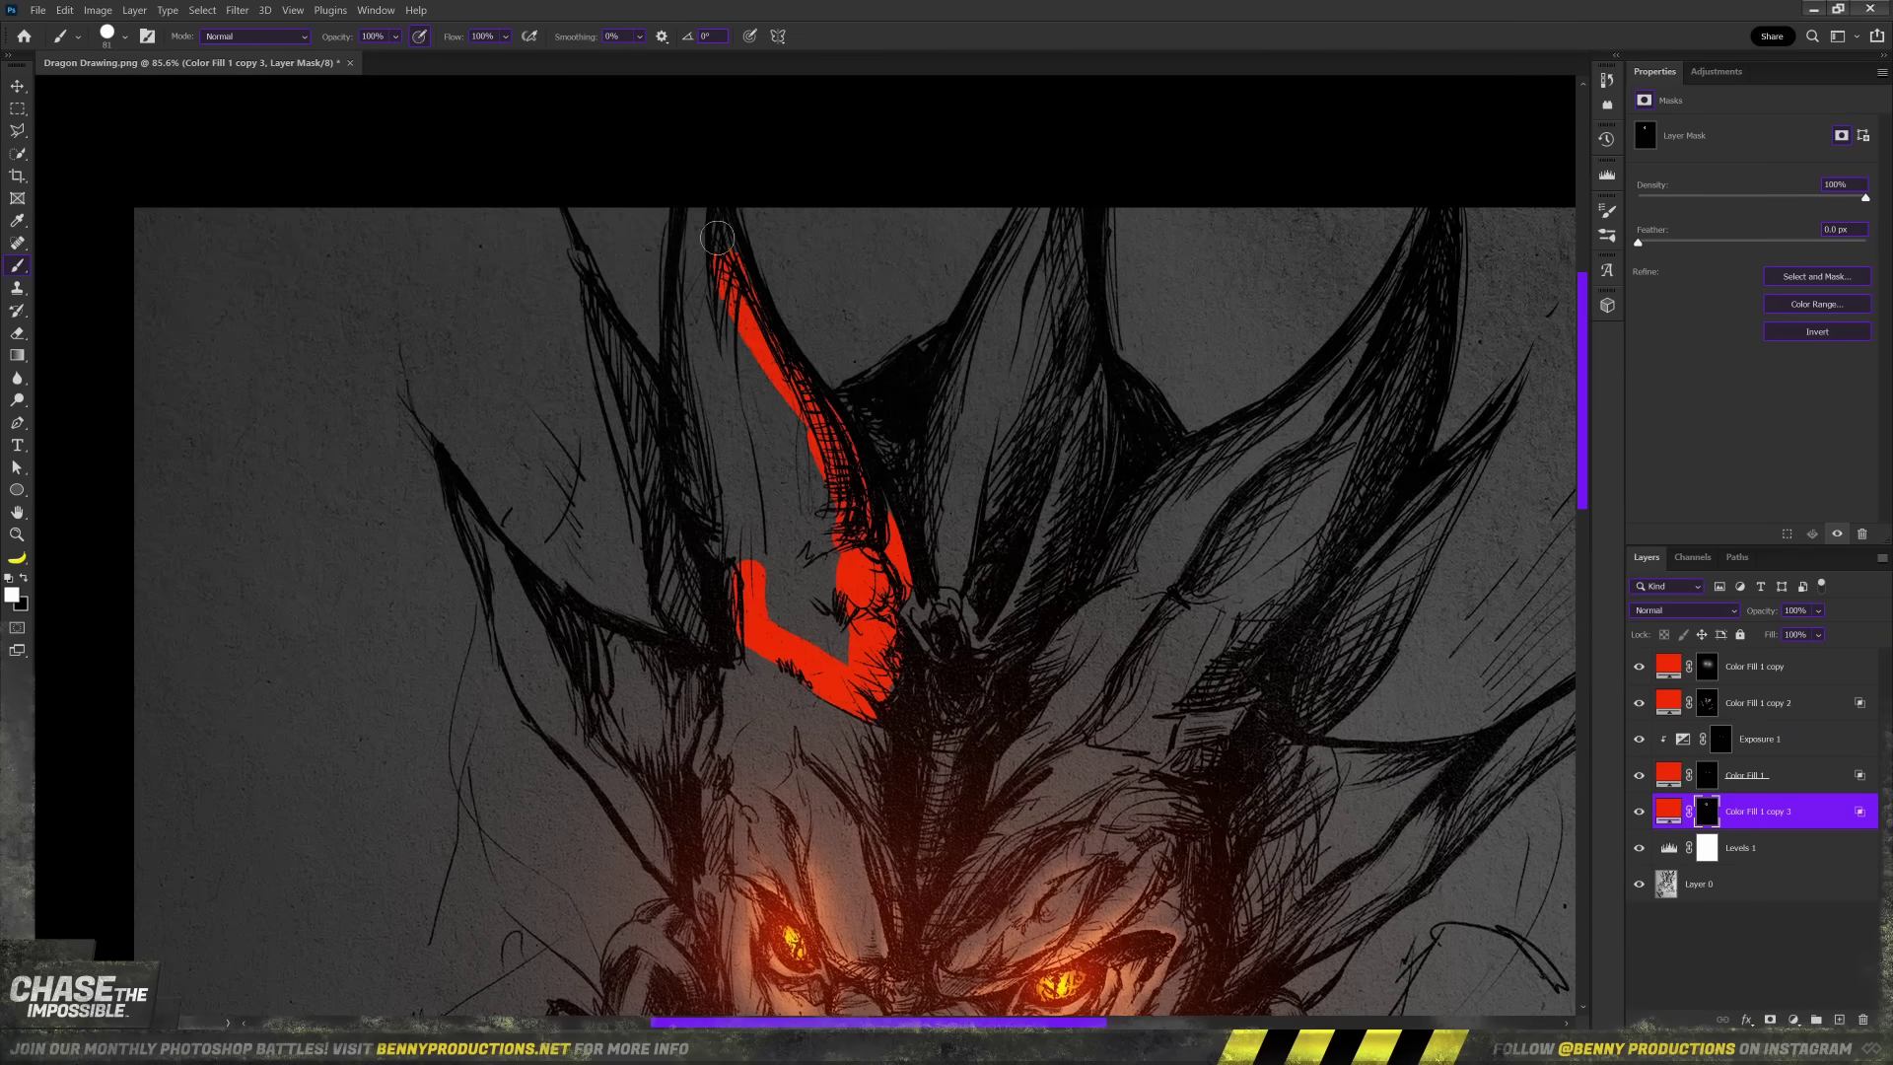
{"action": "left_click_drag", "start_coordinate": [1084, 674], "coordinate": [1013, 647]}
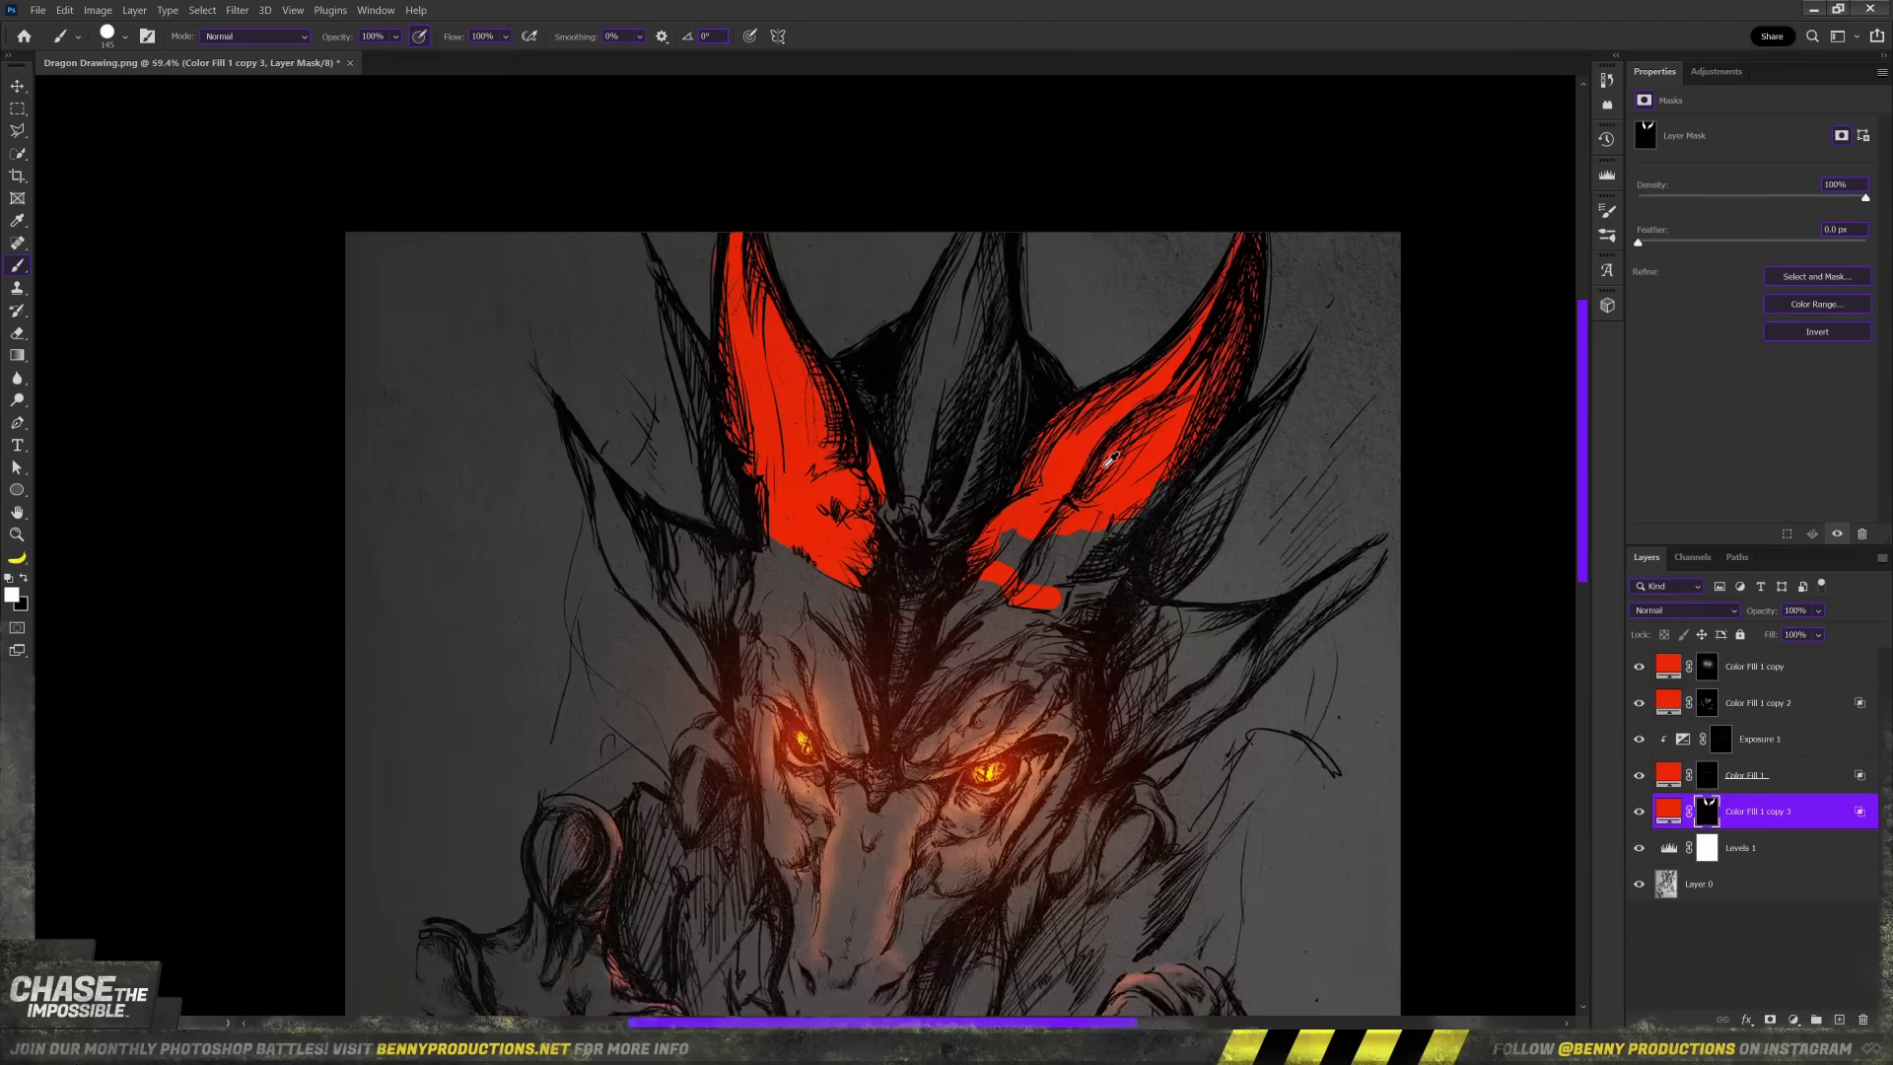
{"action": "right_click", "coordinate": [1720, 813]}
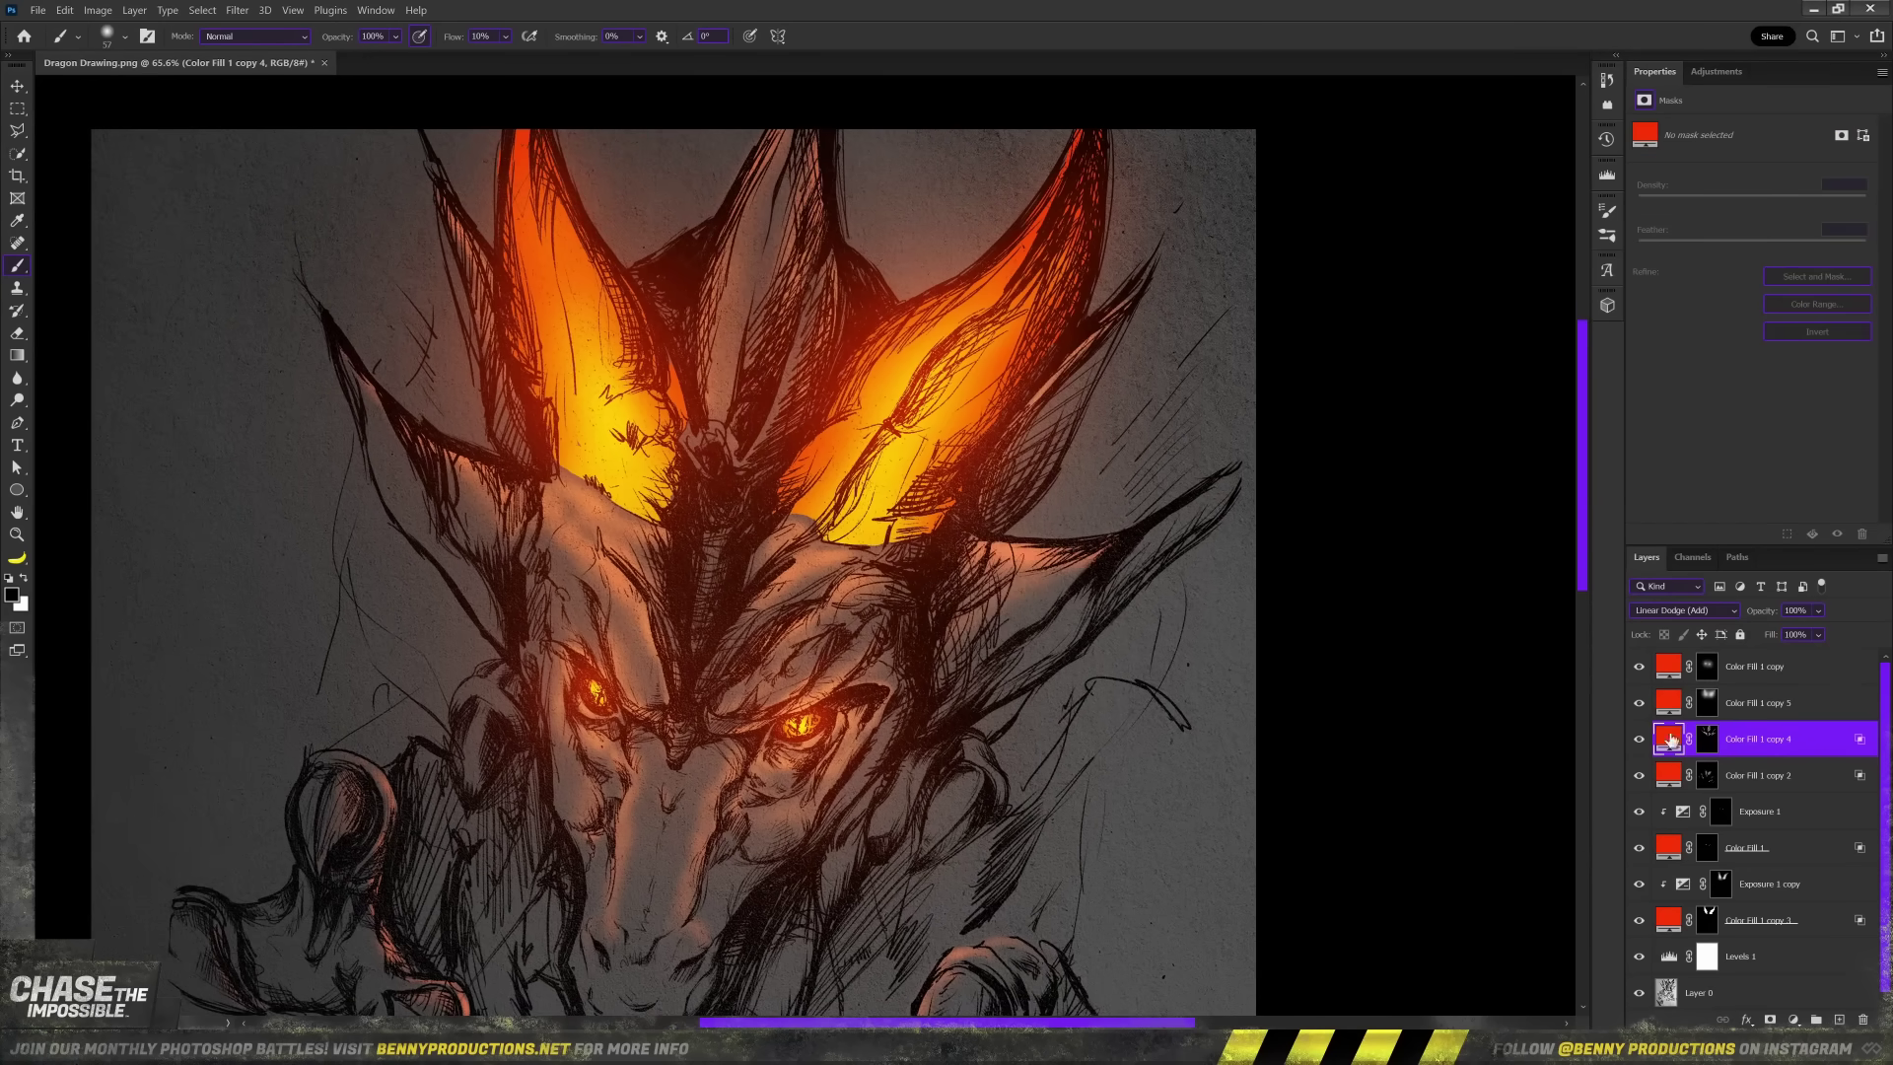
{"action": "left_click", "coordinate": [1636, 610]}
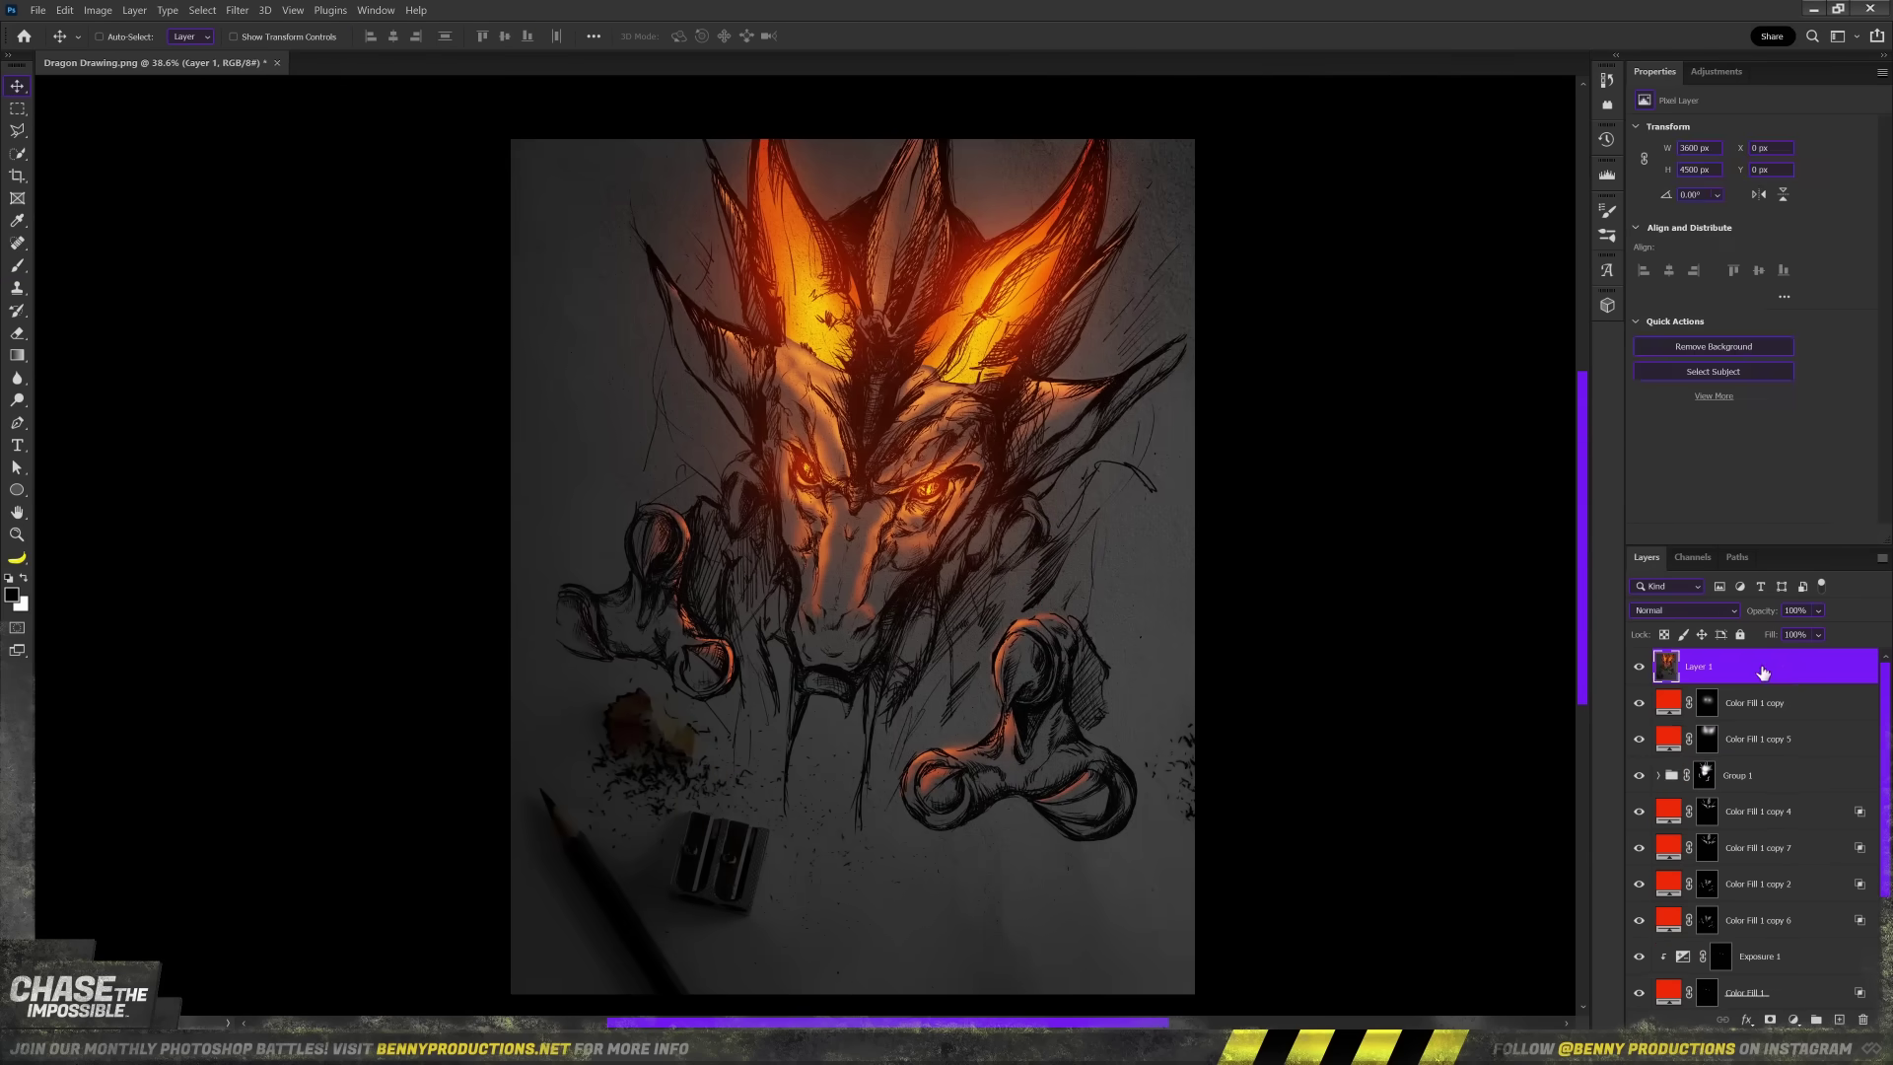
Convert the merged dragon layer to a smart object and start adjusting it with the Camera Raw Filter.
{"action": "right_click", "coordinate": [1762, 666]}
{"action": "left_click", "coordinate": [1676, 540]}
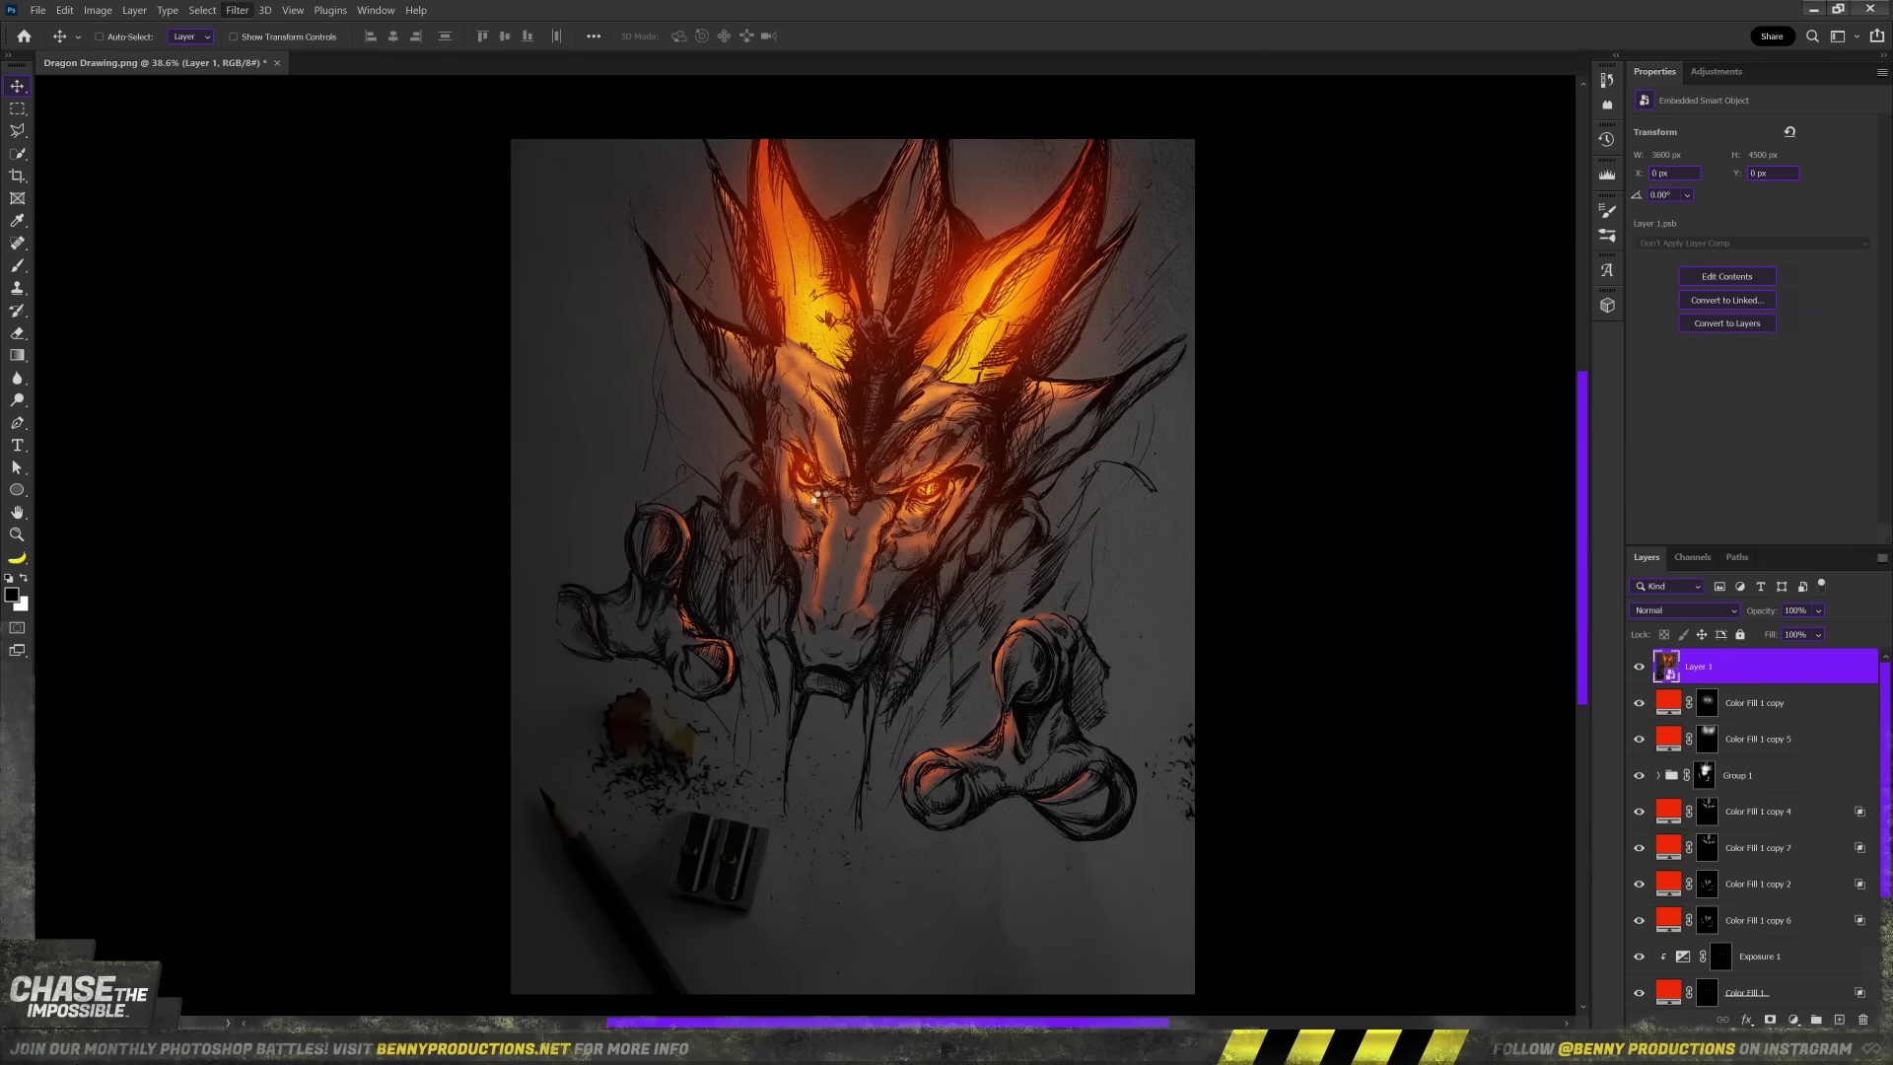
{"action": "key", "text": "shift+ctrl+a"}
{"action": "left_click", "coordinate": [1536, 817]}
{"action": "left_click_drag", "start_coordinate": [1672, 845], "coordinate": [1695, 848]}
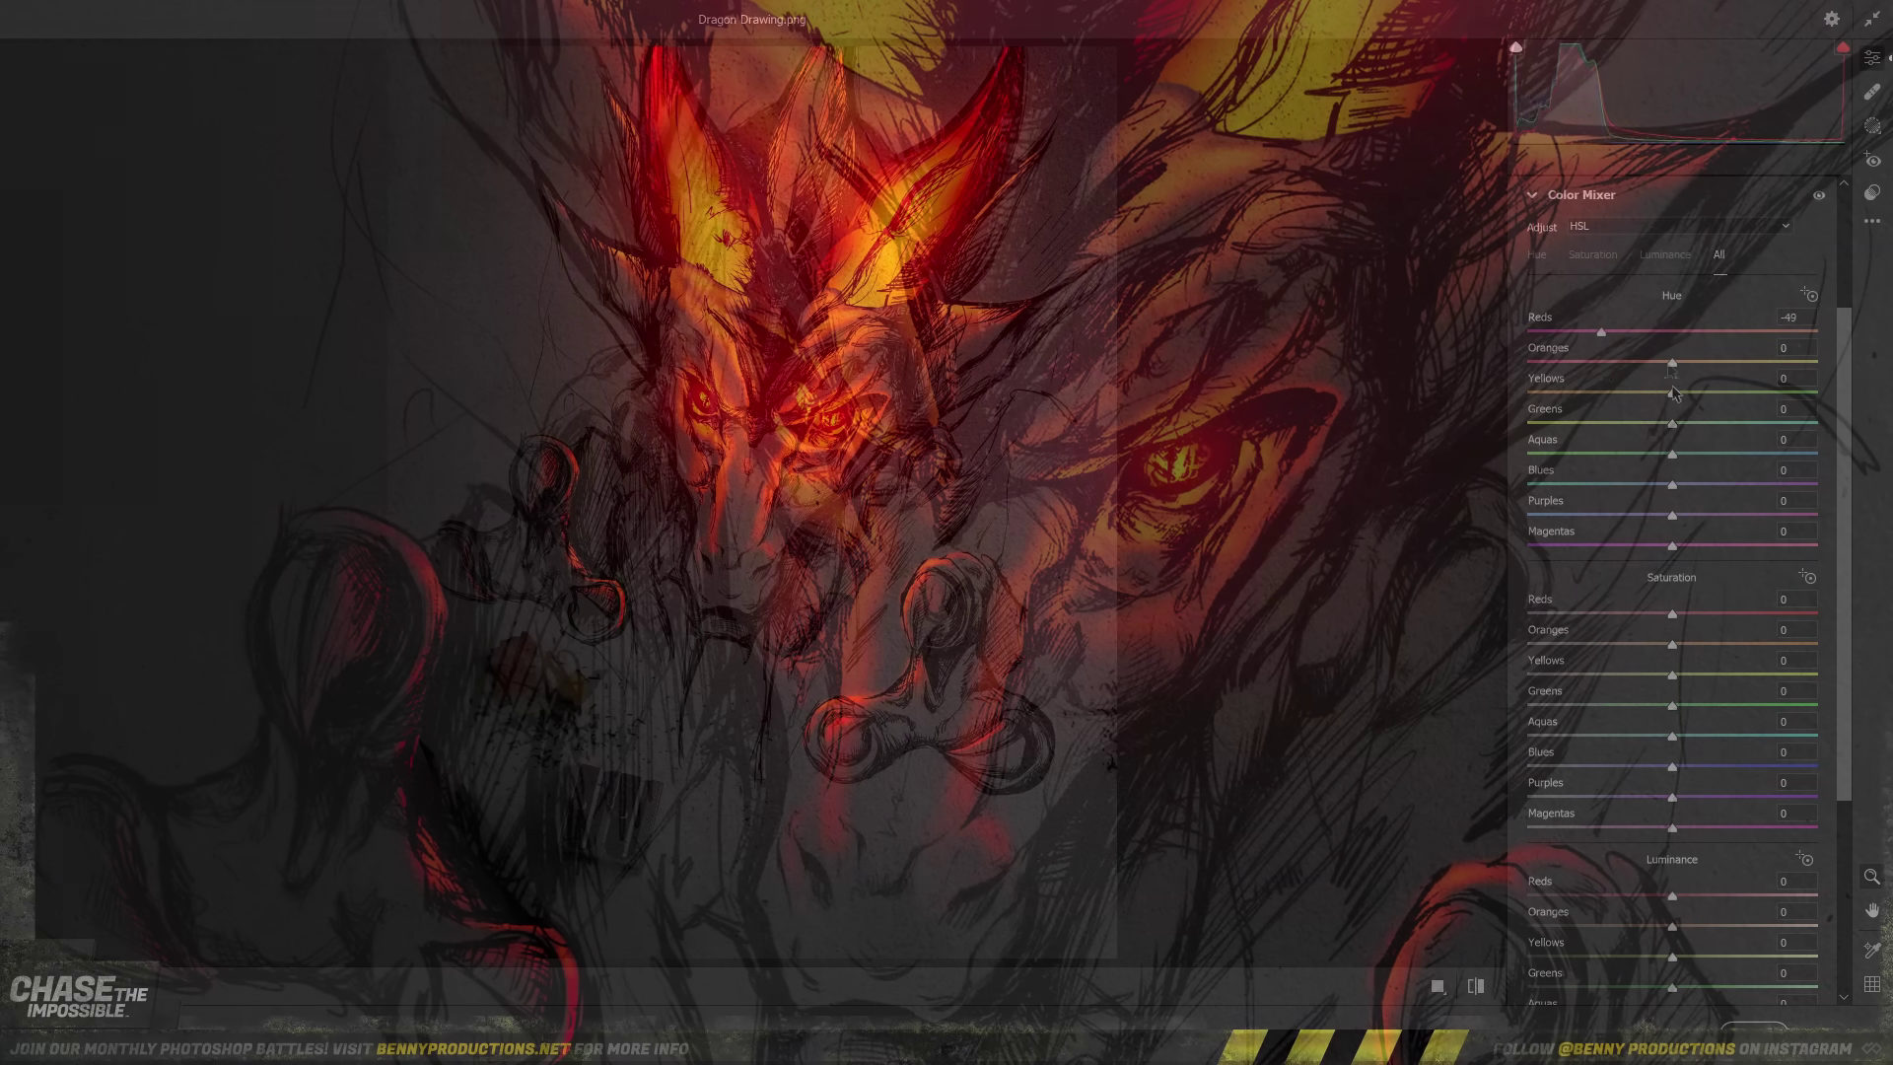